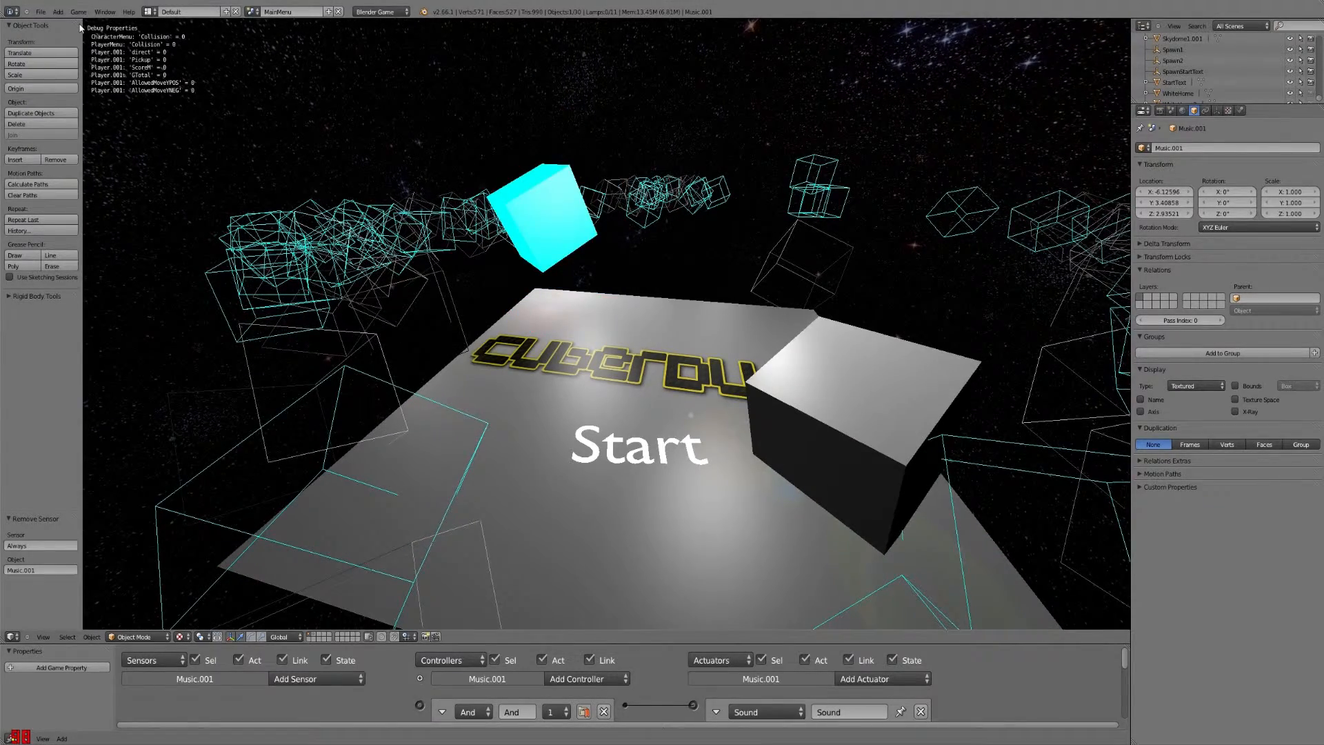
Step: Stop the game and examine the PlayerMenu cube's logic bricks on layer 2, including the Property sensor's value and the Steering target
key(Escape)
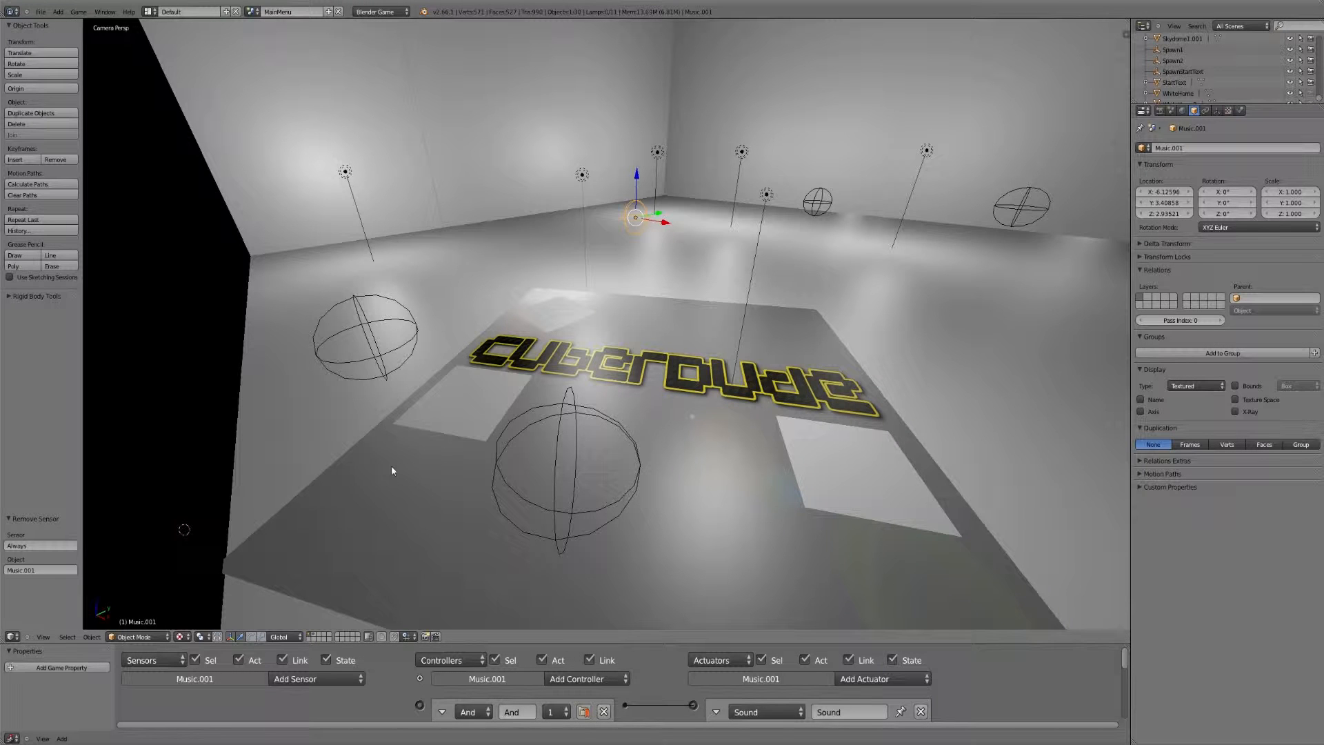
key(2)
right_click(373, 345)
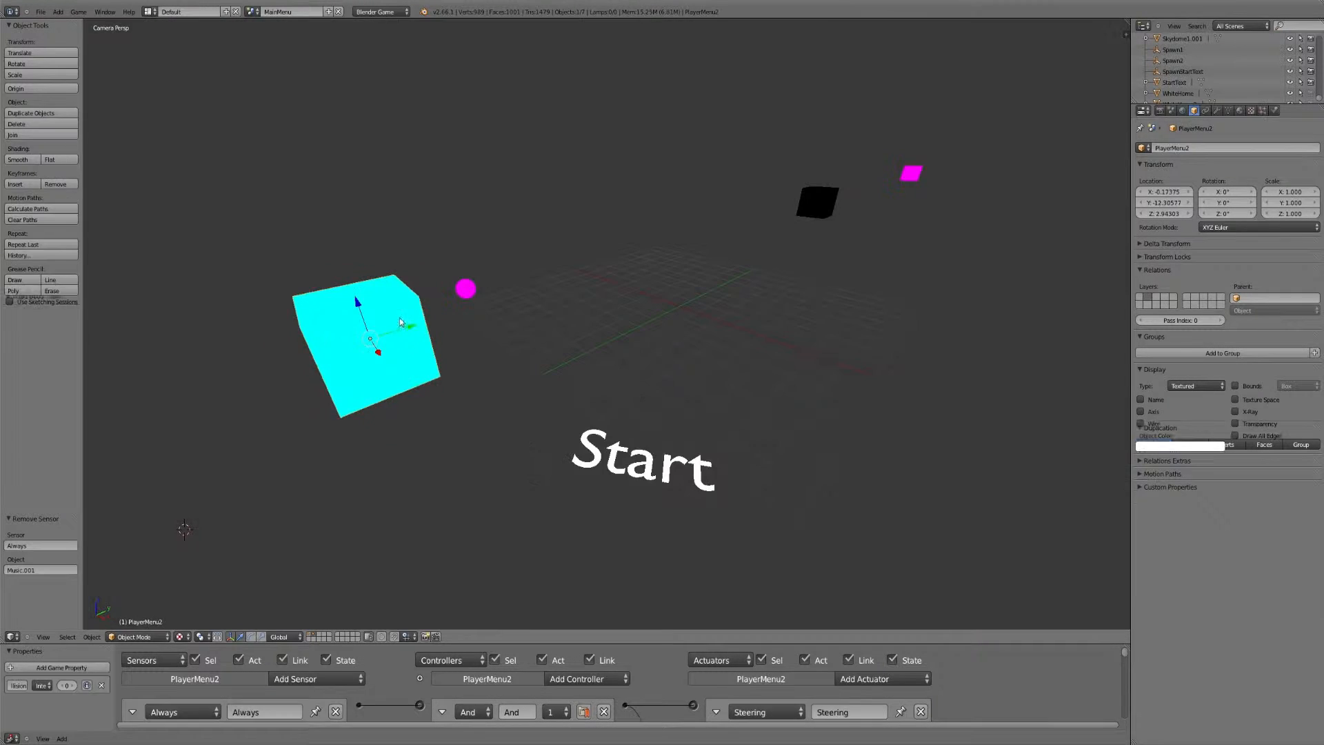
drag(626, 643, 639, 219)
right_click(355, 164)
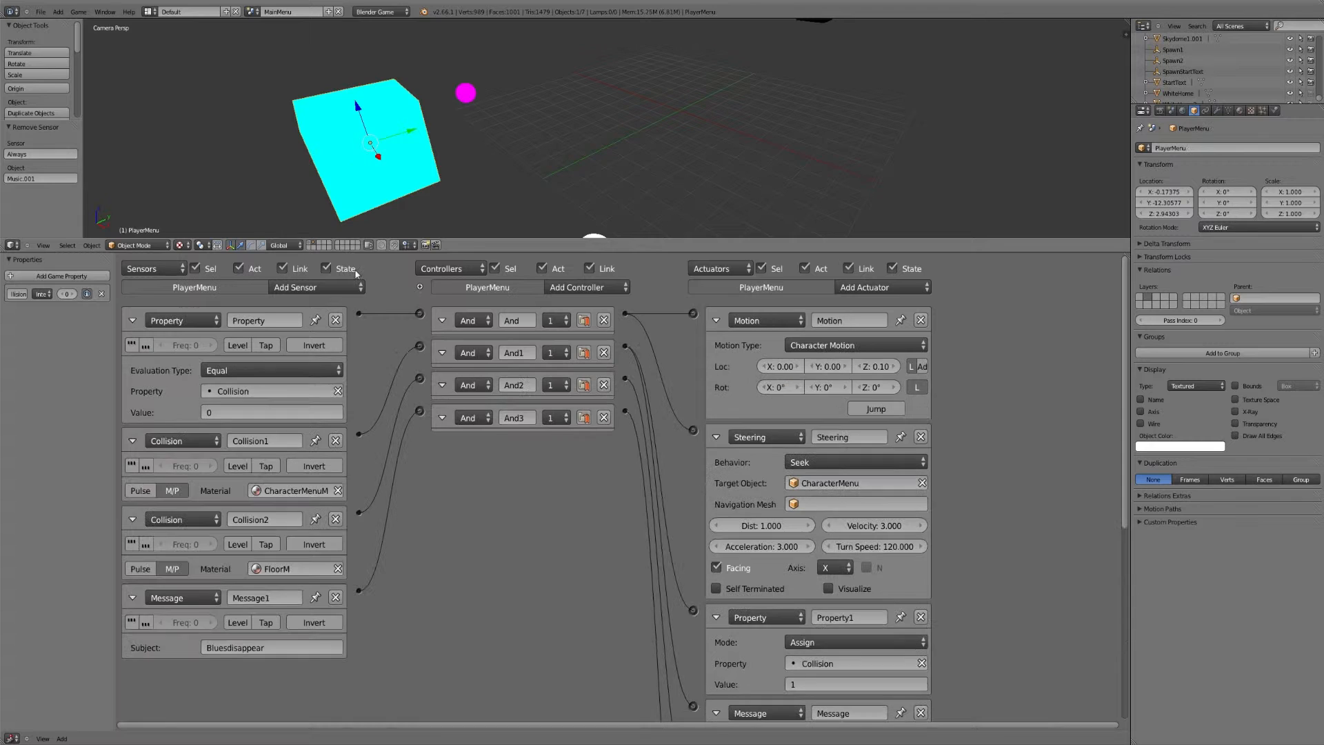
click(228, 412)
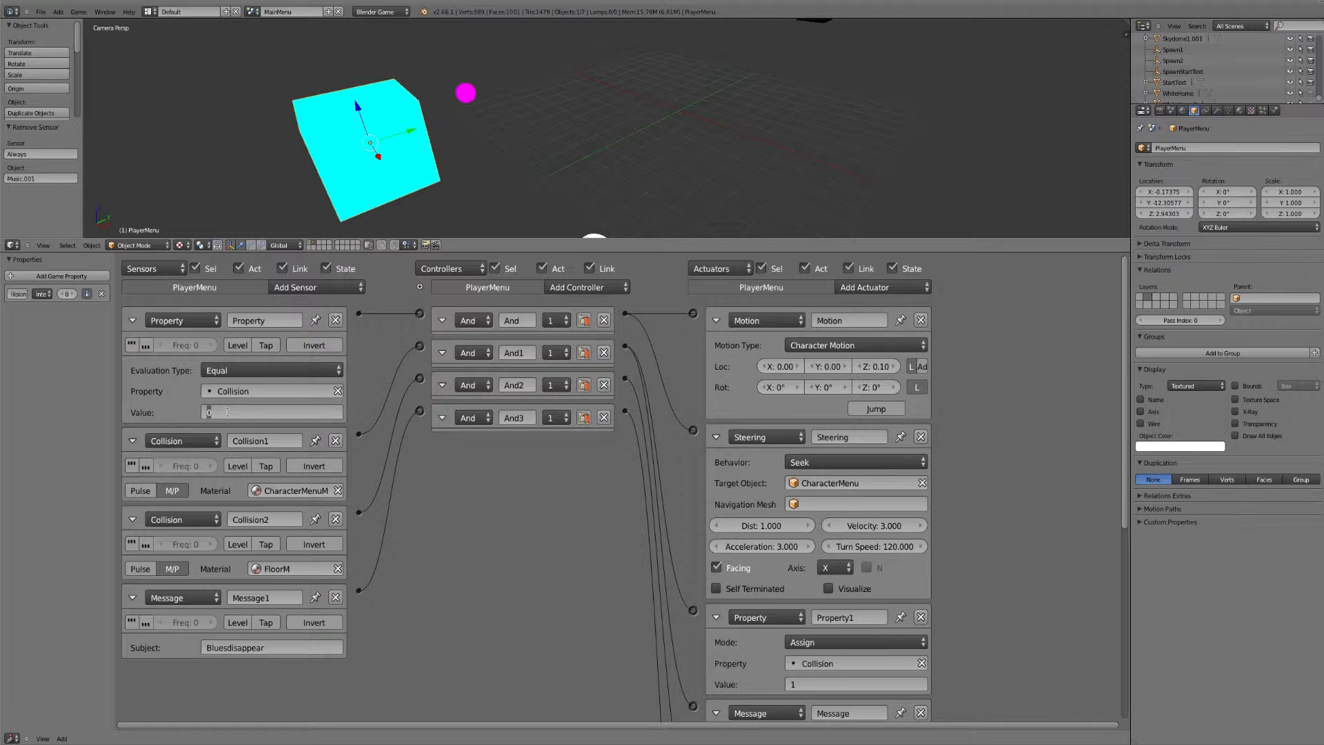
key(Return)
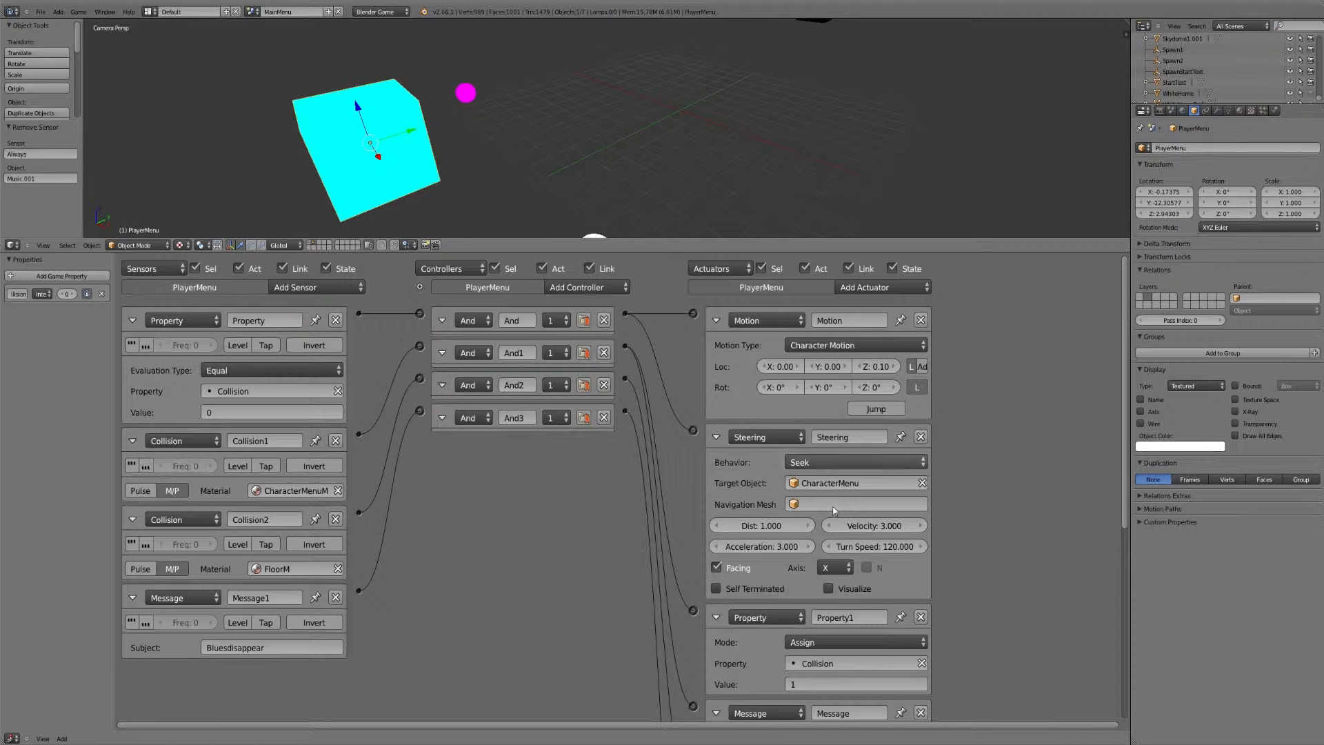
click(830, 483)
click(875, 131)
drag(923, 419, 924, 427)
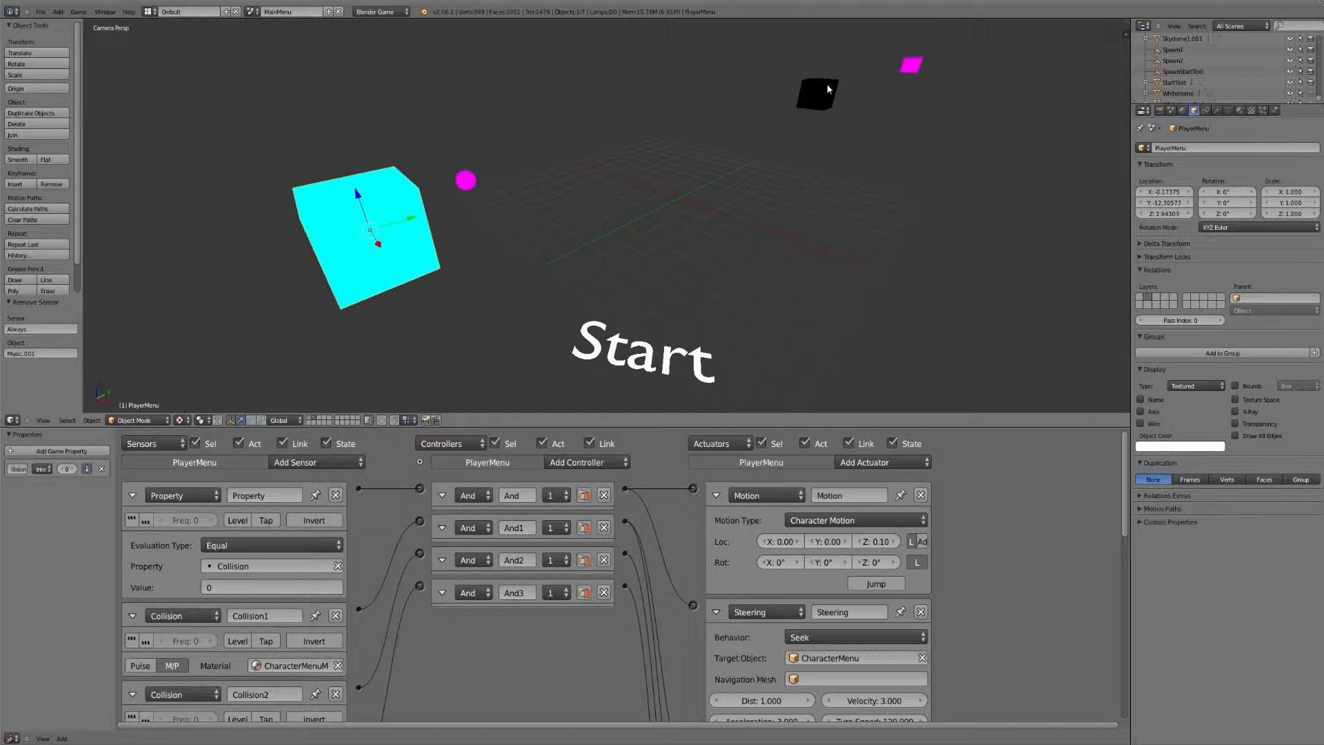
Step: Compare the logic bricks of the overlapping PlayerMenu2 and PlayerMenu cubes, then return to layer 1
right_click(363, 217)
drag(1049, 427, 1030, 160)
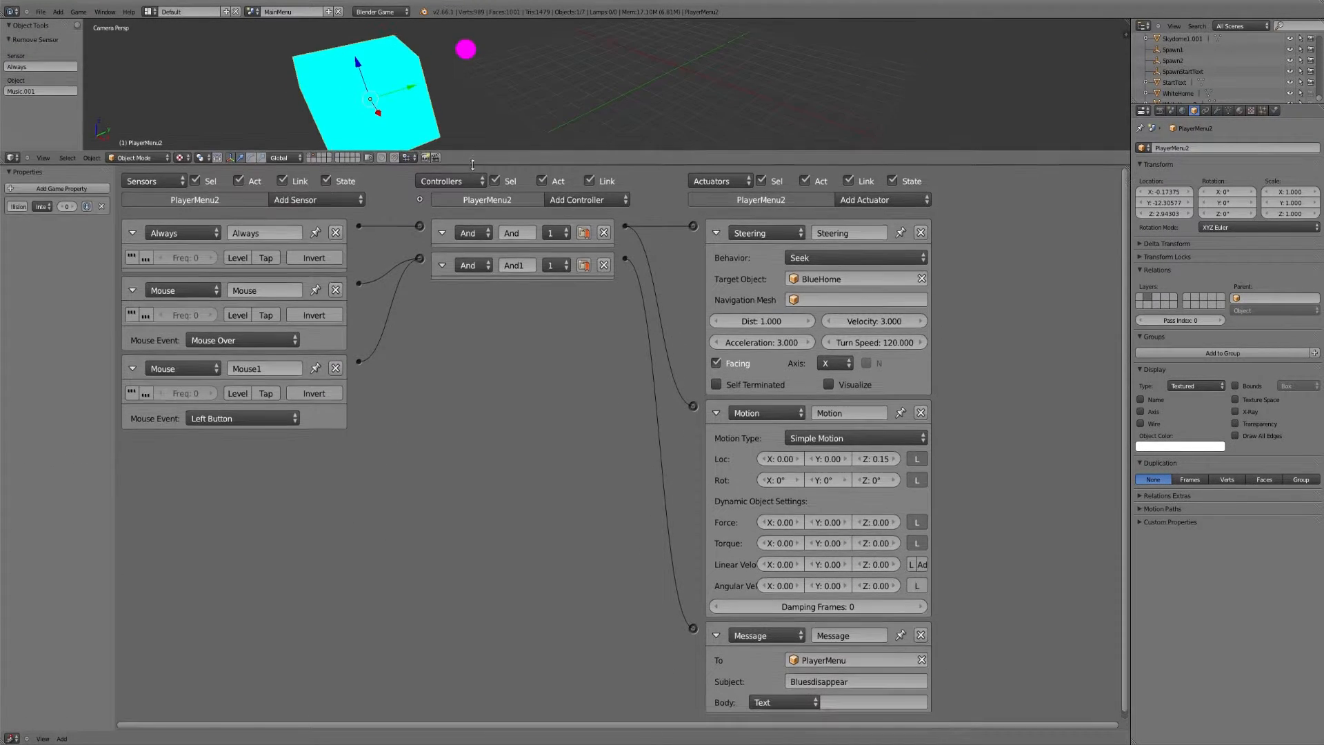
right_click(393, 107)
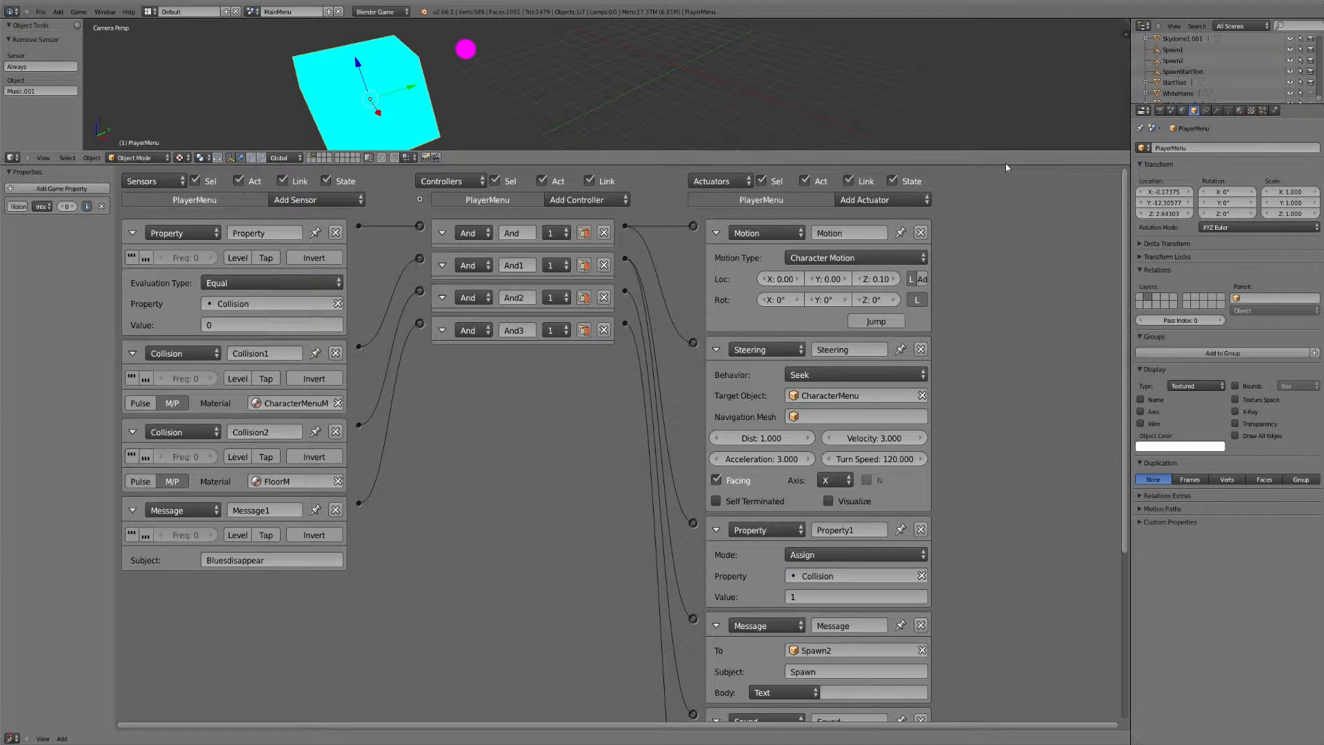
drag(1006, 166, 887, 497)
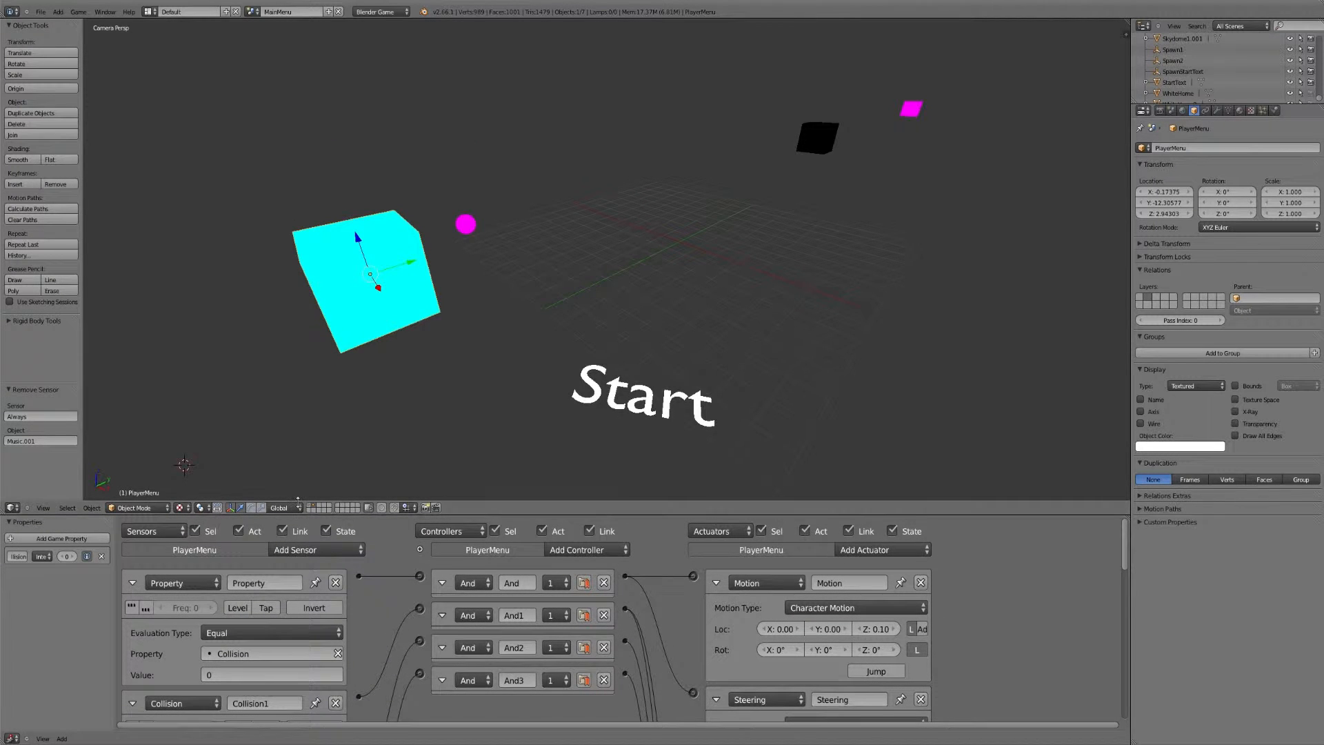
click(309, 505)
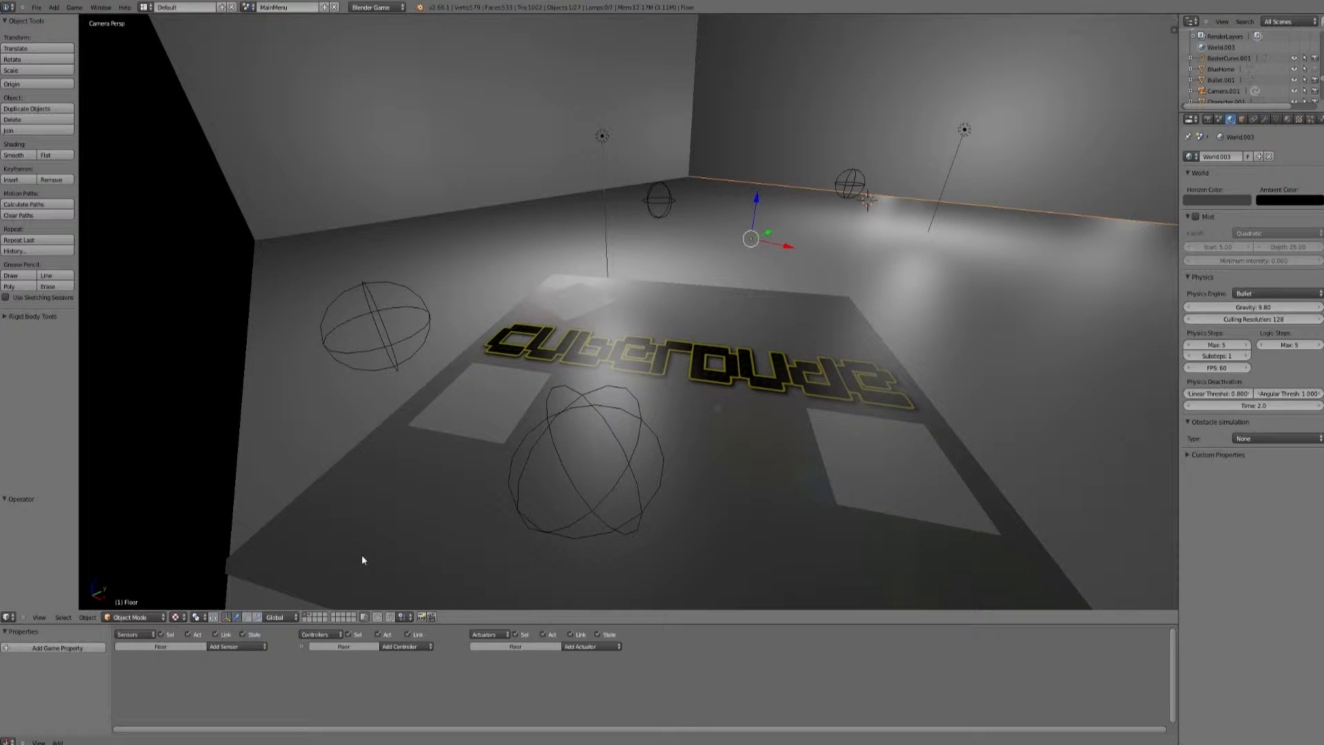
Step: Select the Spawn1 empty, enlarge the logic editor and add an integer game property named Exists
right_click(381, 324)
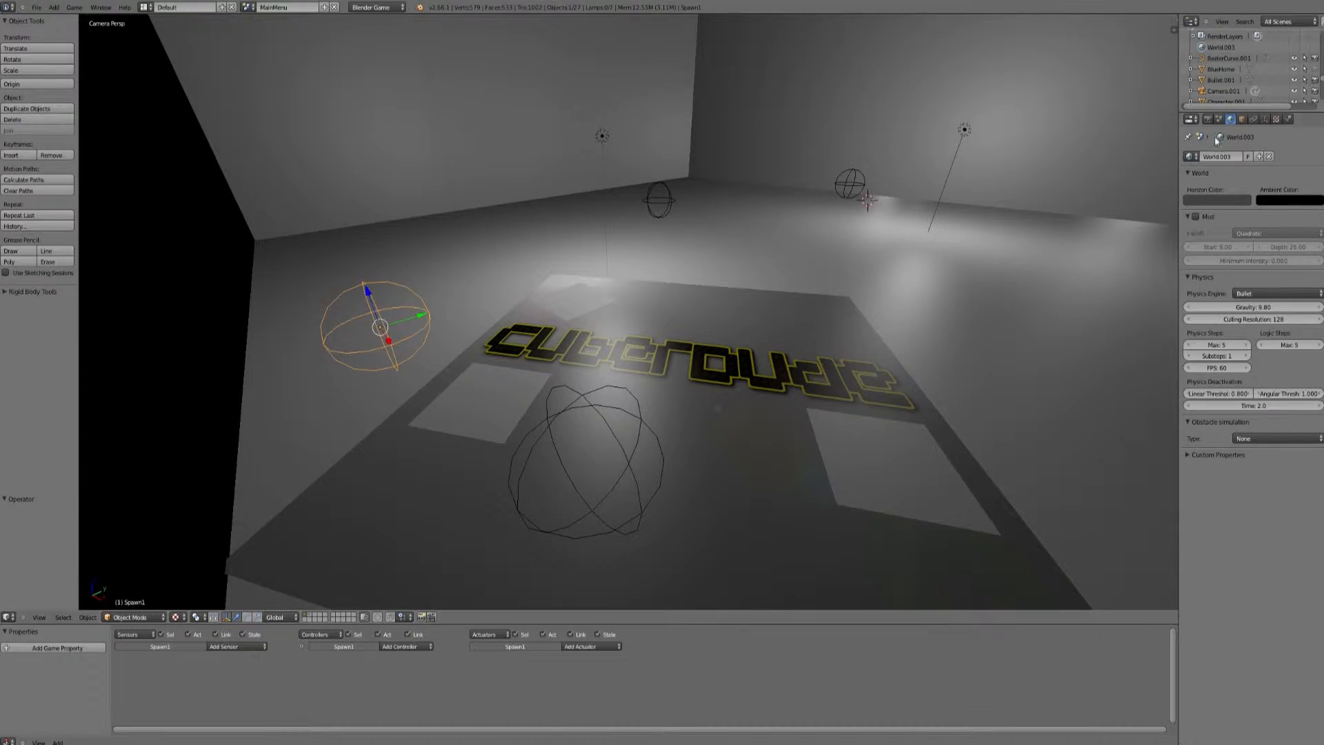
click(1242, 119)
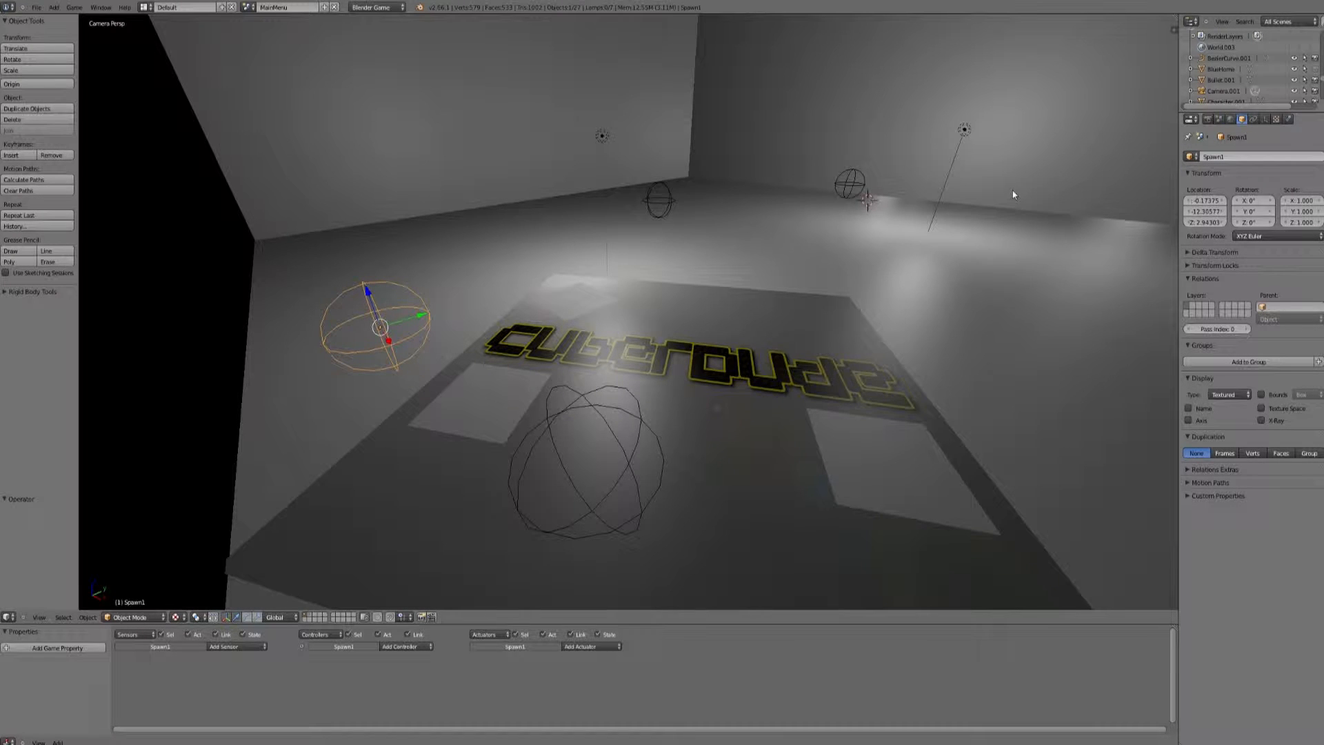
drag(693, 623, 703, 225)
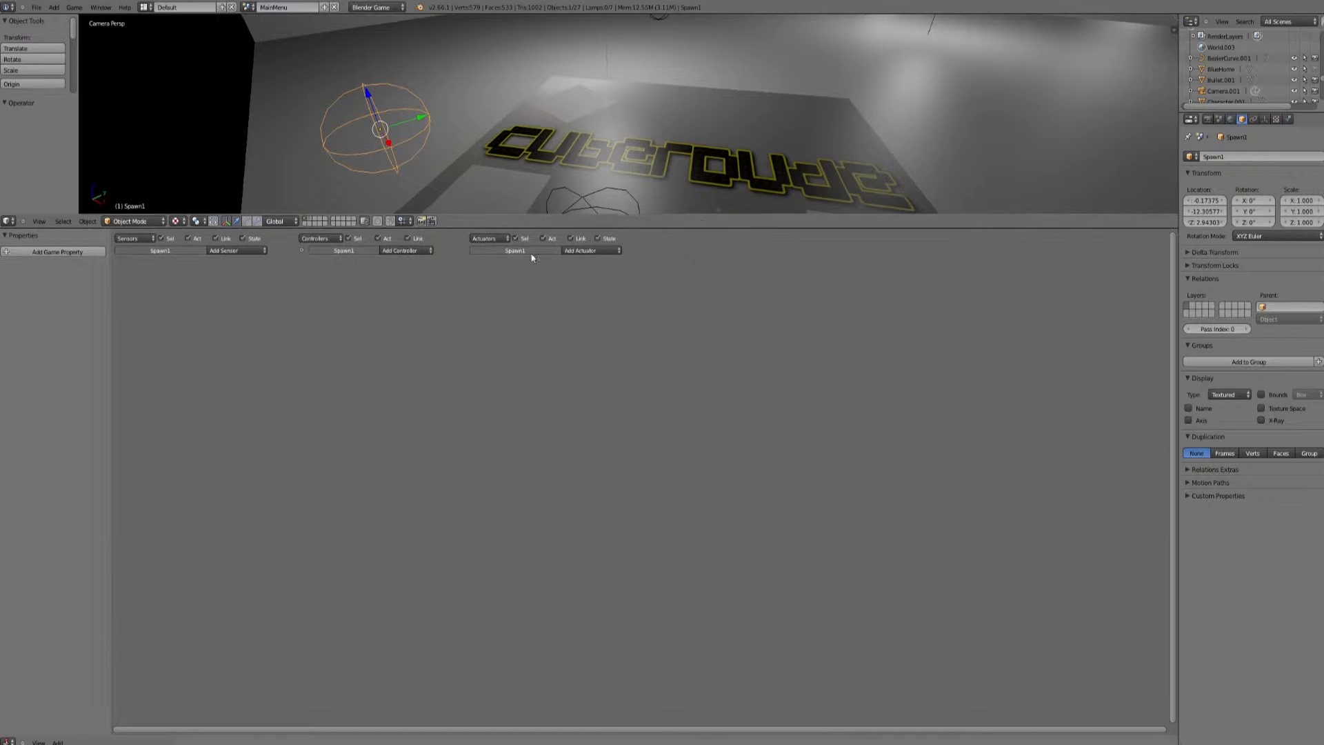
click(49, 251)
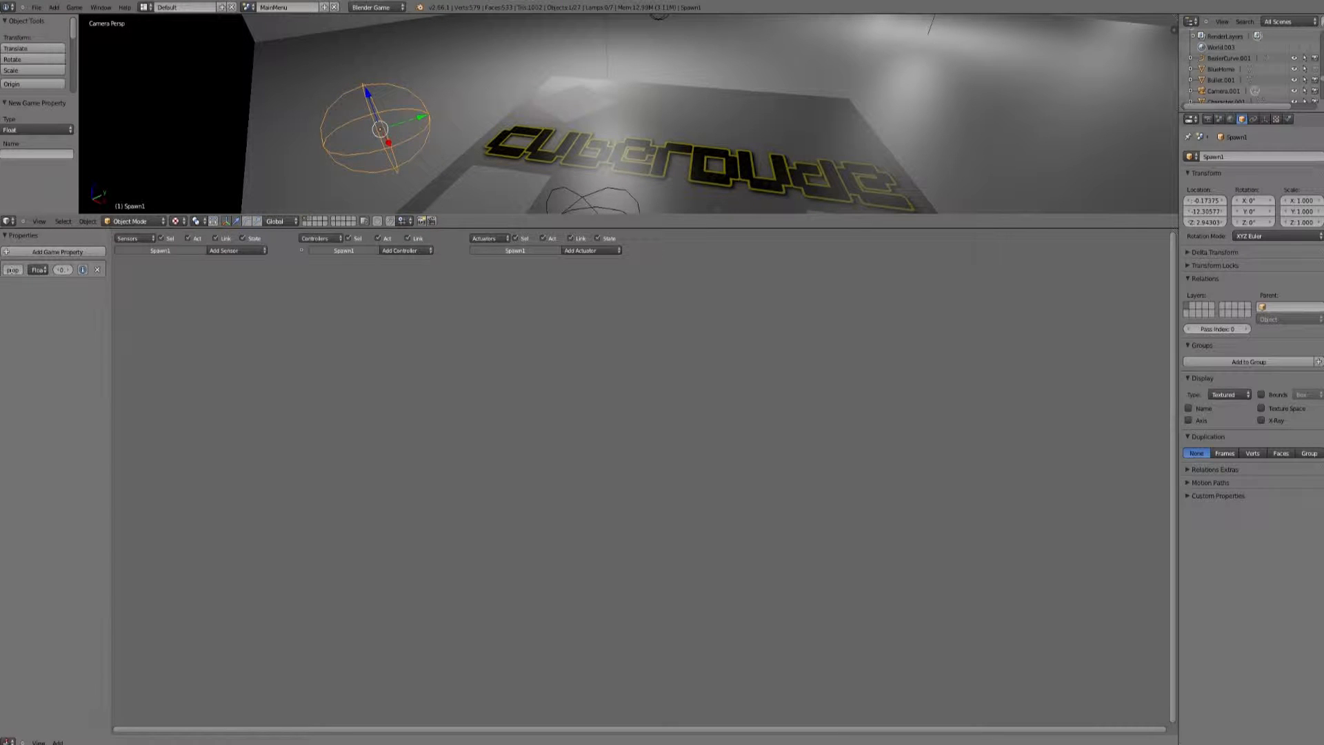
click(13, 269)
text(Exists)
click(38, 271)
click(39, 269)
click(42, 246)
Step: Add a second game property to Spawn1, name it Limit and make it an integer
click(55, 252)
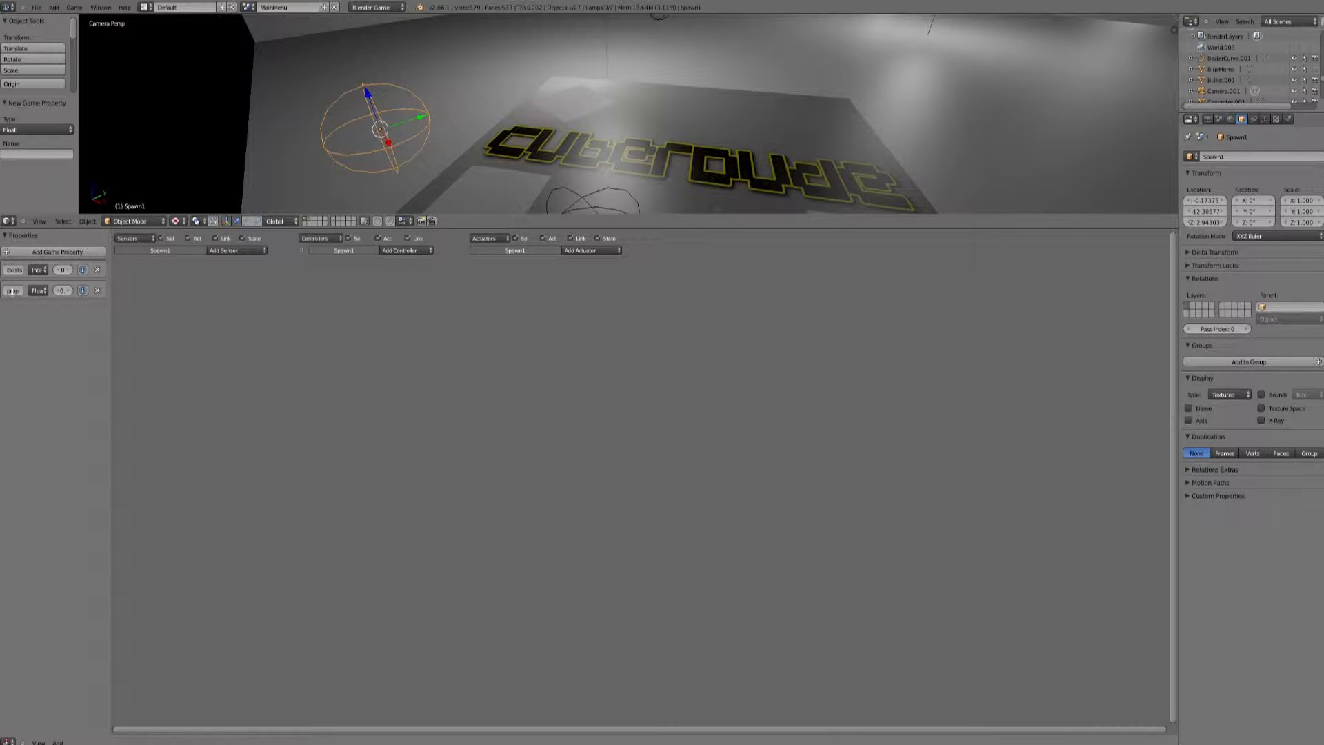
click(12, 291)
text(Life)
key(Return)
click(38, 291)
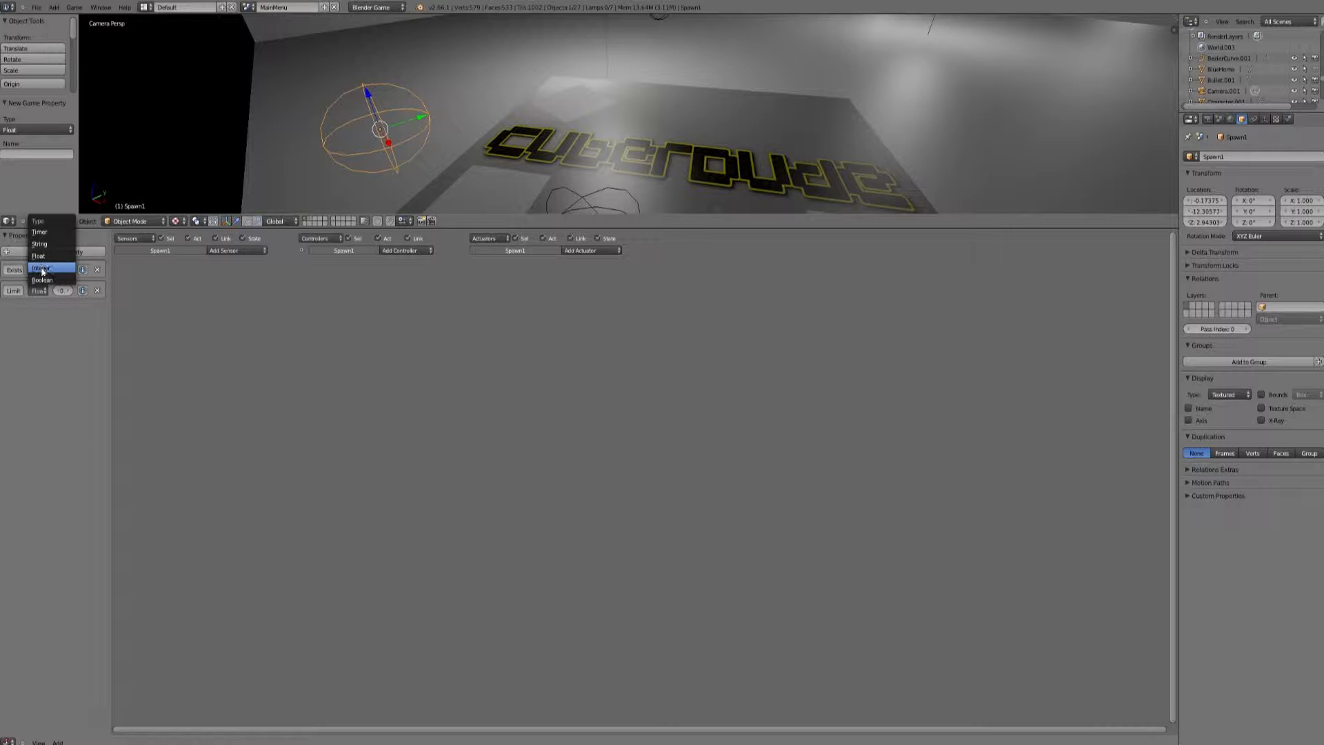
click(42, 268)
Step: Add a third game property to Spawn1, name it Spawn and make it an integer
click(48, 252)
click(13, 311)
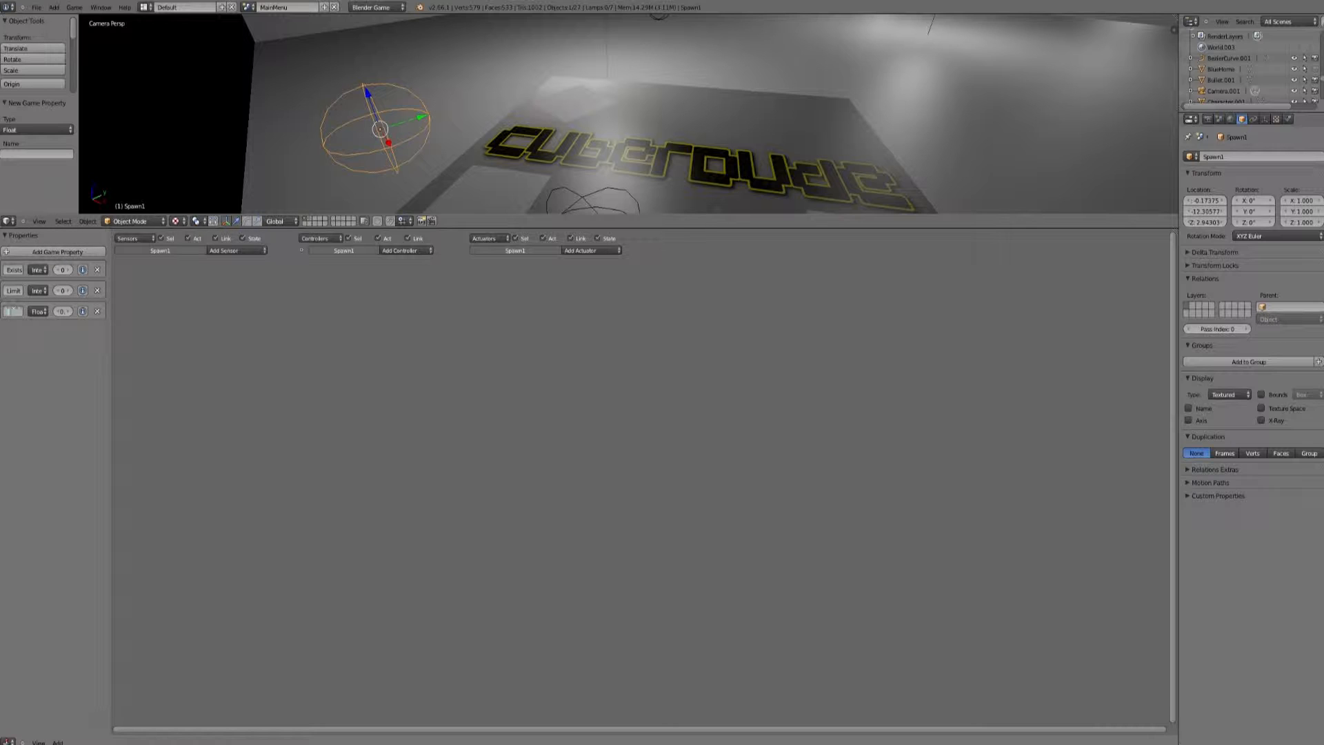
text(spawn)
key(Return)
click(39, 310)
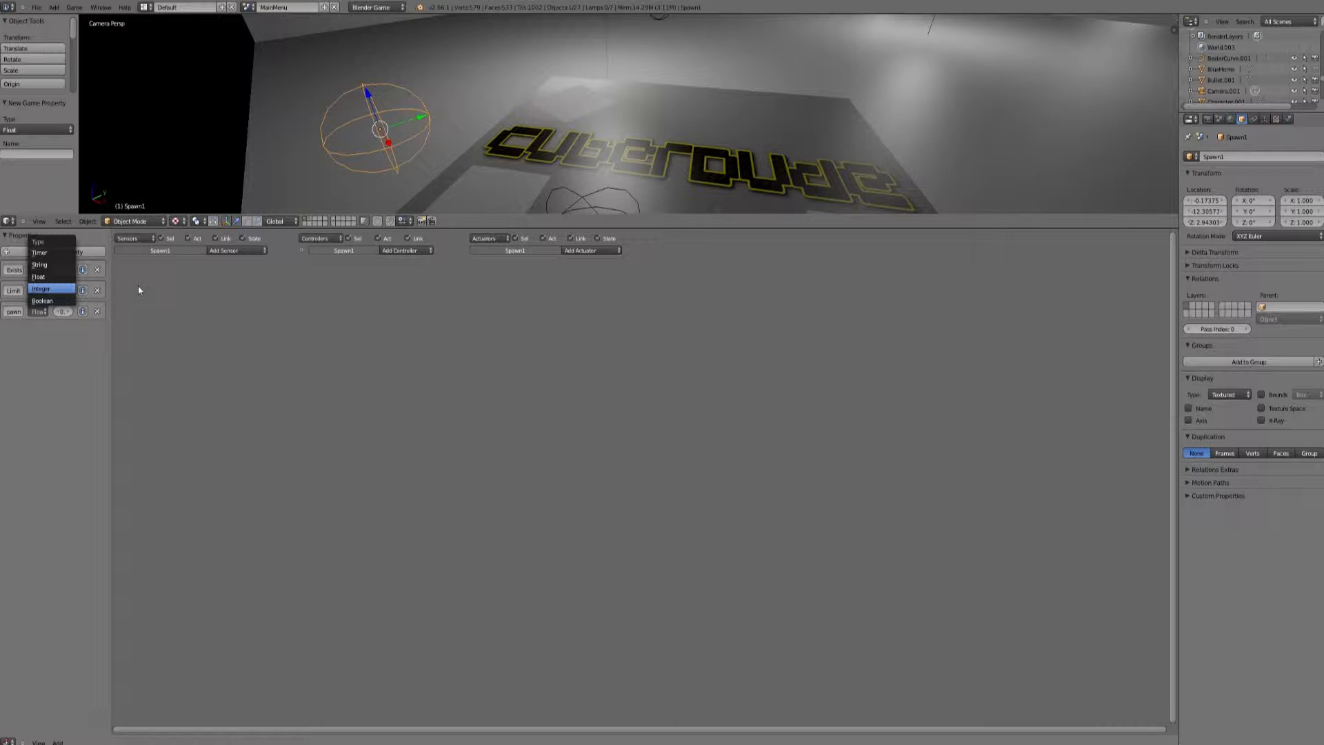
key(Return)
Step: Add a Property sensor to Spawn1 that checks whether Exists equals 0
click(237, 252)
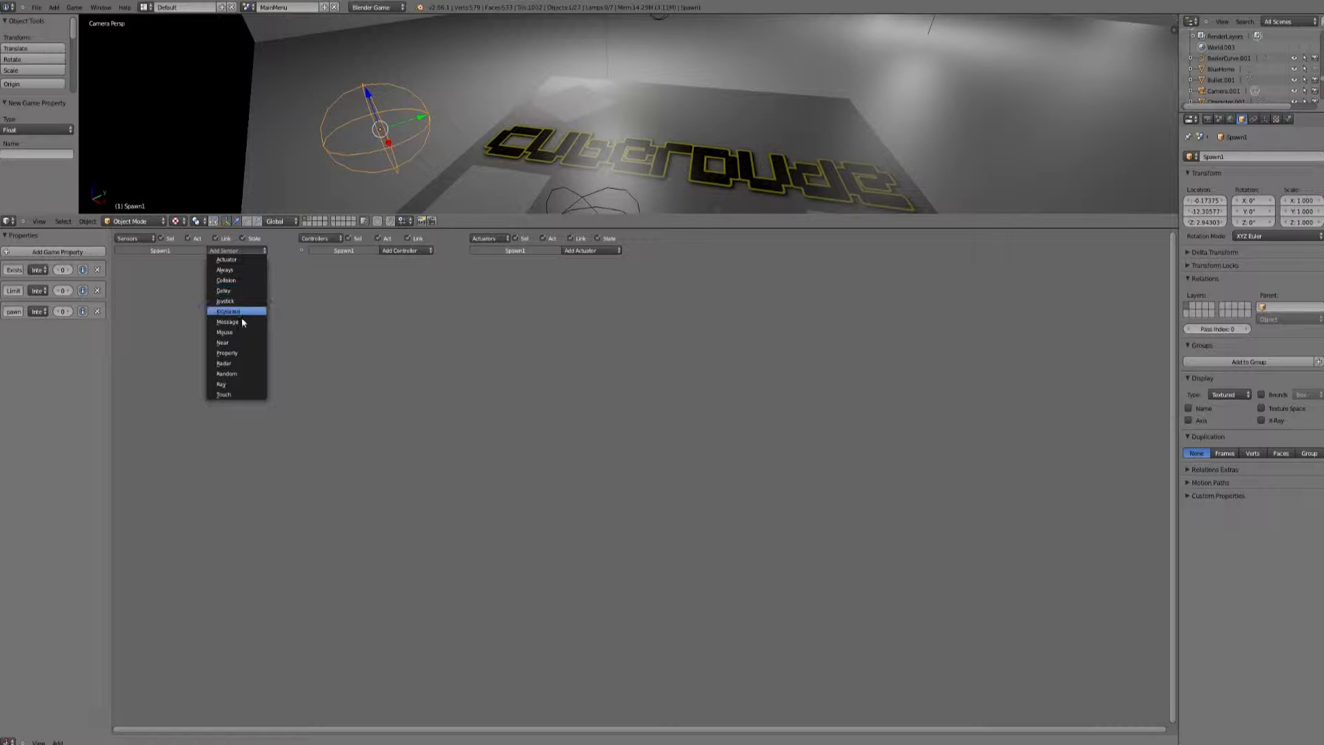
click(239, 353)
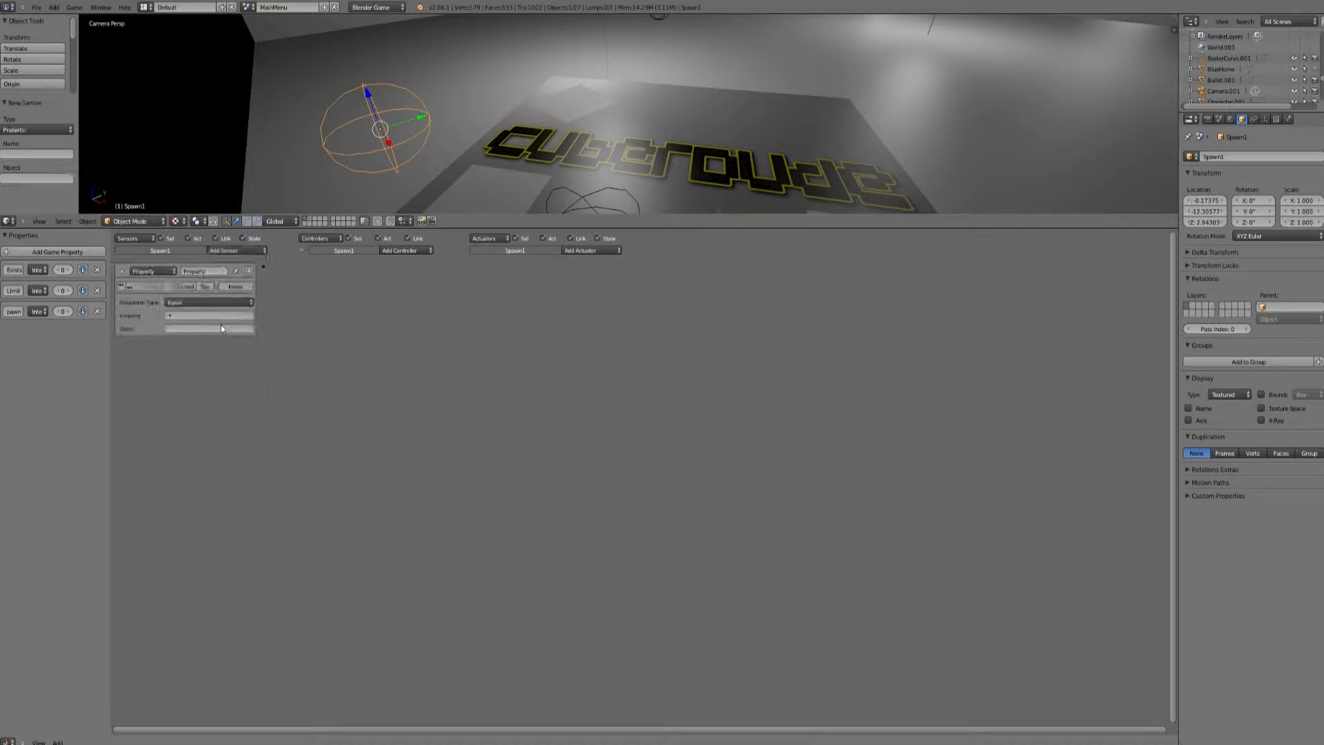
click(185, 316)
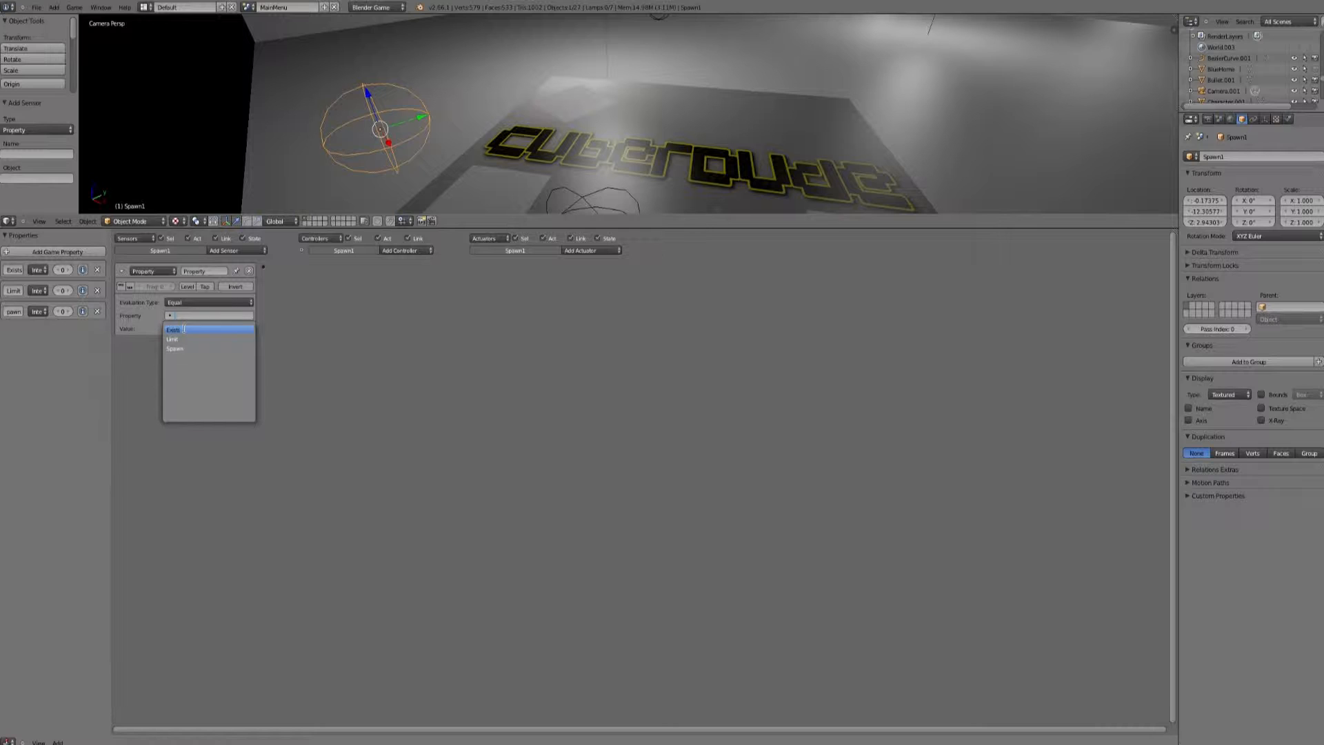
click(174, 330)
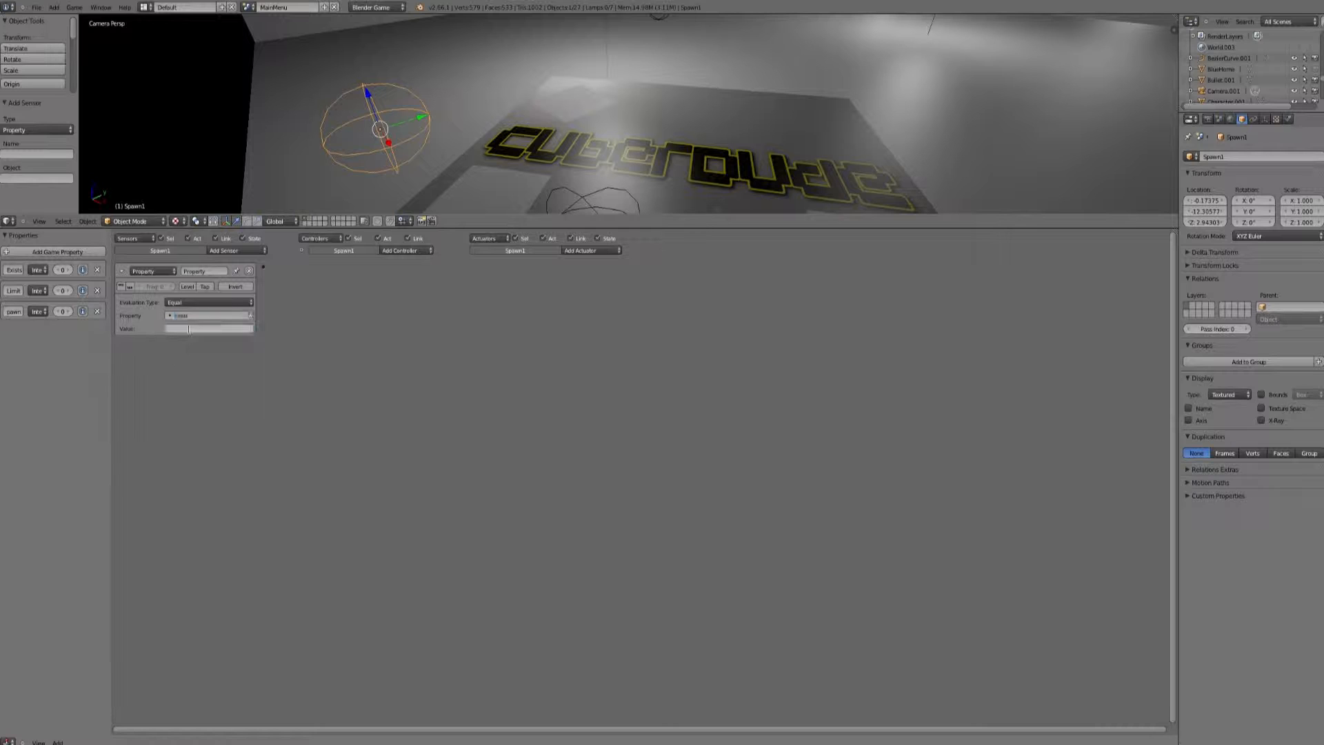
Step: Add an And controller and an Edit Object actuator that adds PlayerMenu, and wire the Property sensor through the controller to the actuator
click(387, 252)
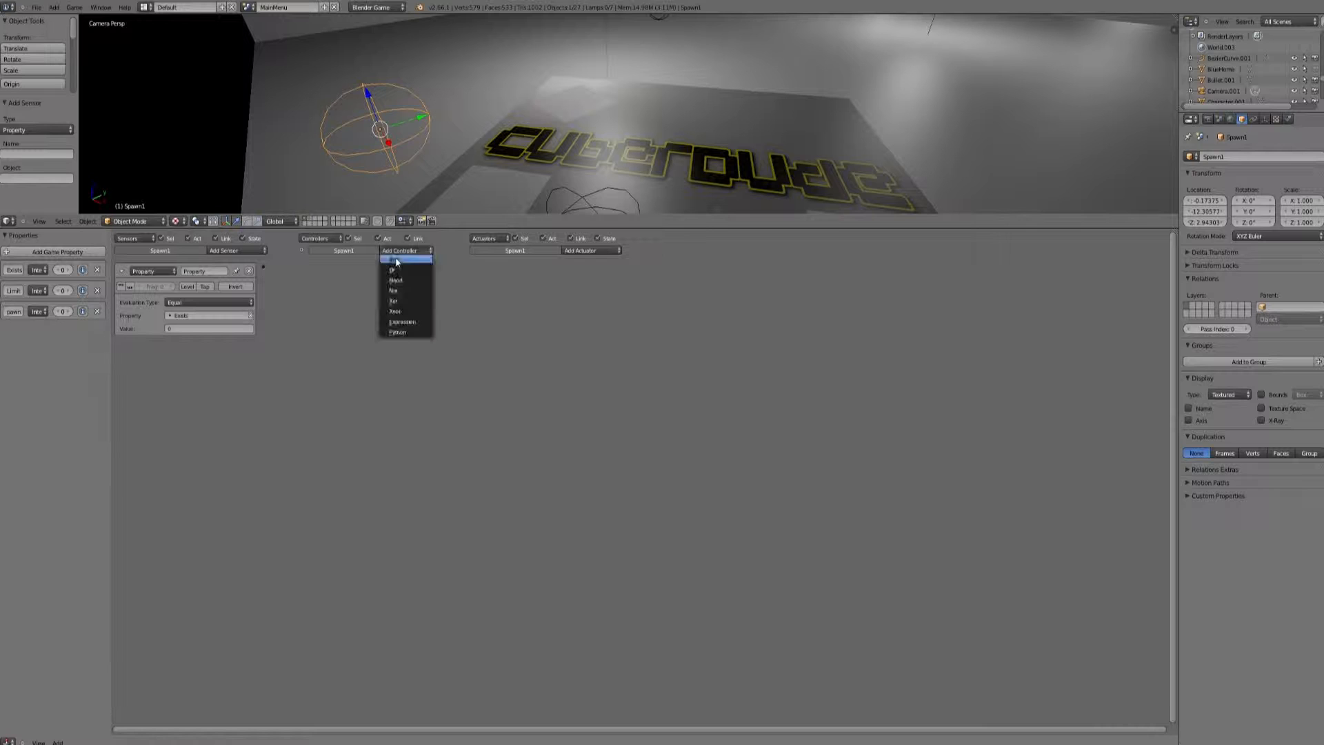
click(581, 254)
click(586, 289)
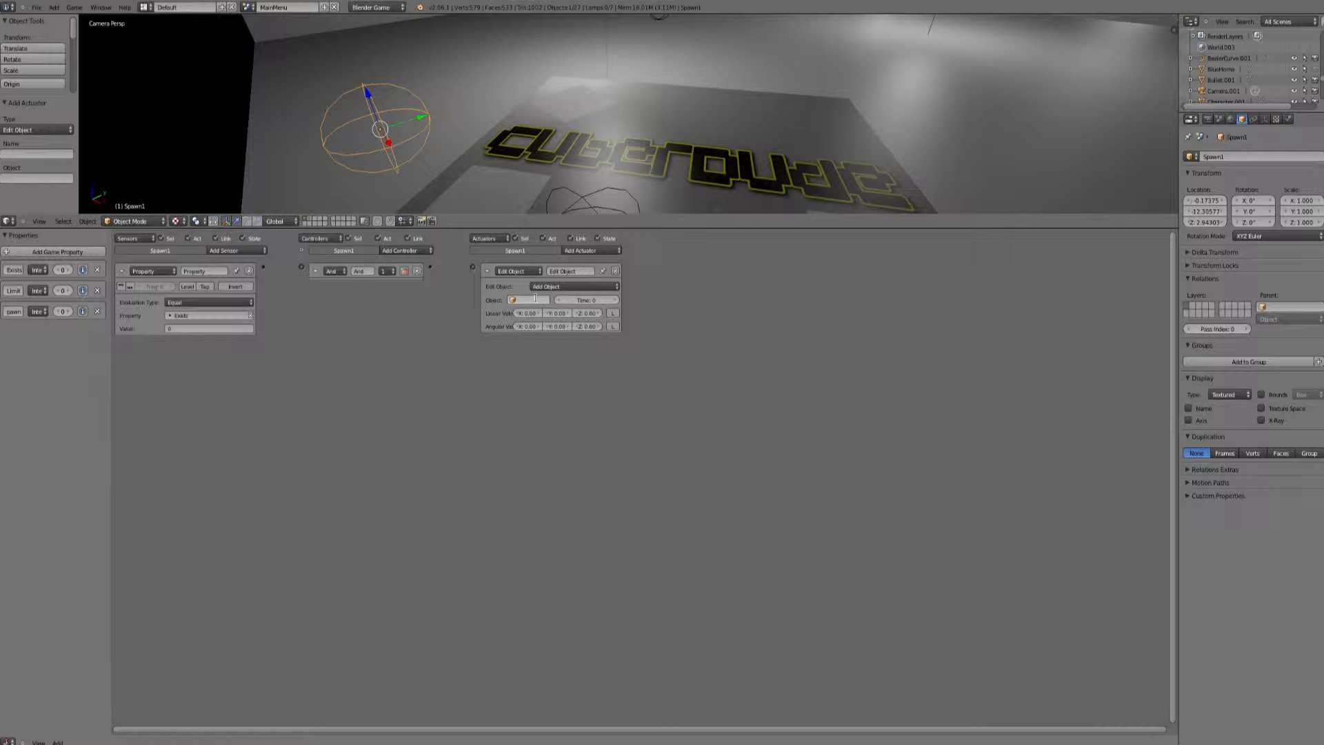
click(535, 298)
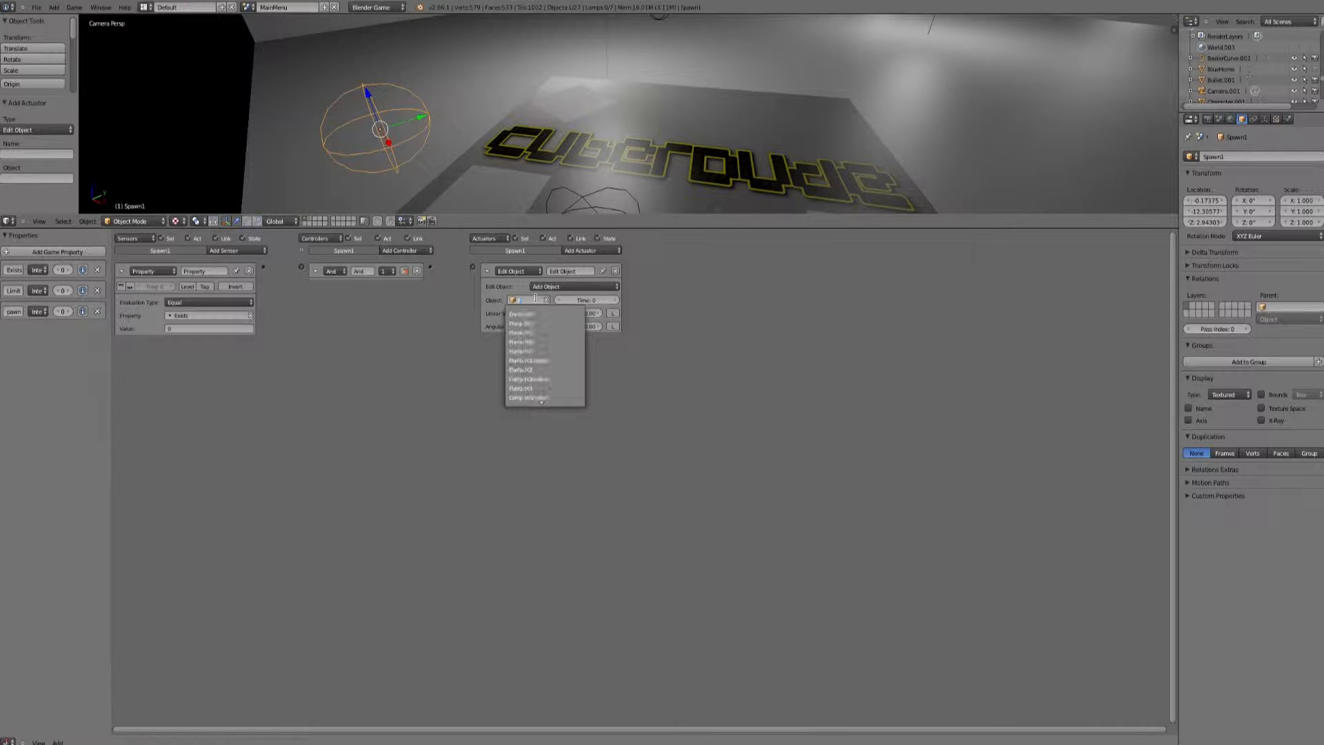
text(play)
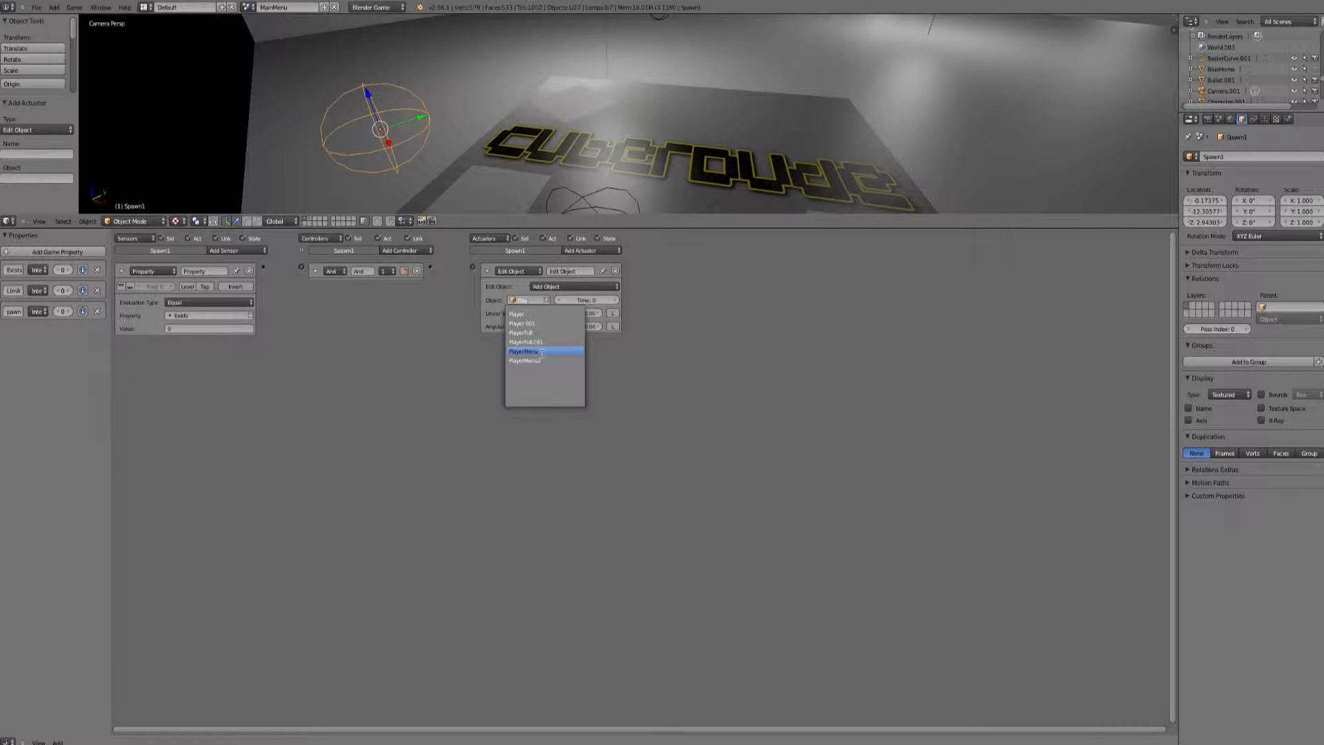
click(541, 358)
drag(472, 266, 430, 267)
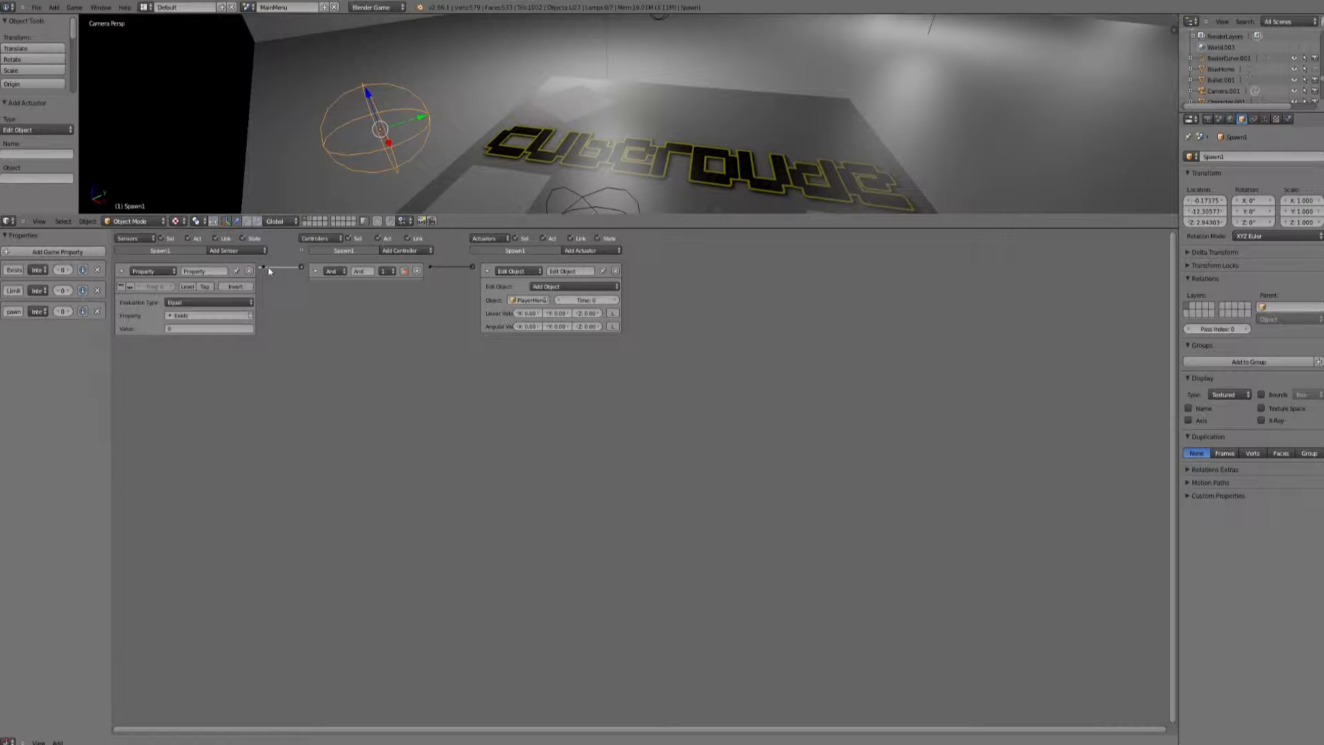
Step: Add a Message sensor to Spawn1
click(233, 251)
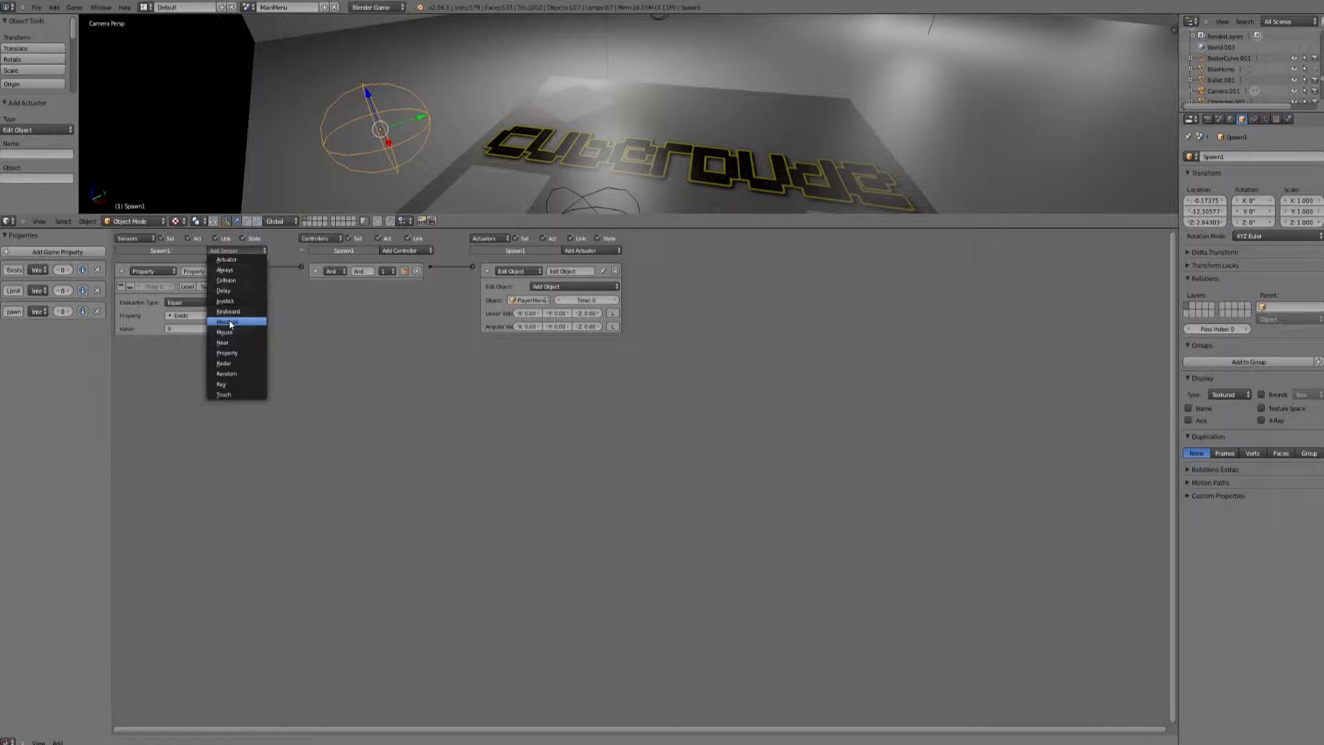
click(229, 322)
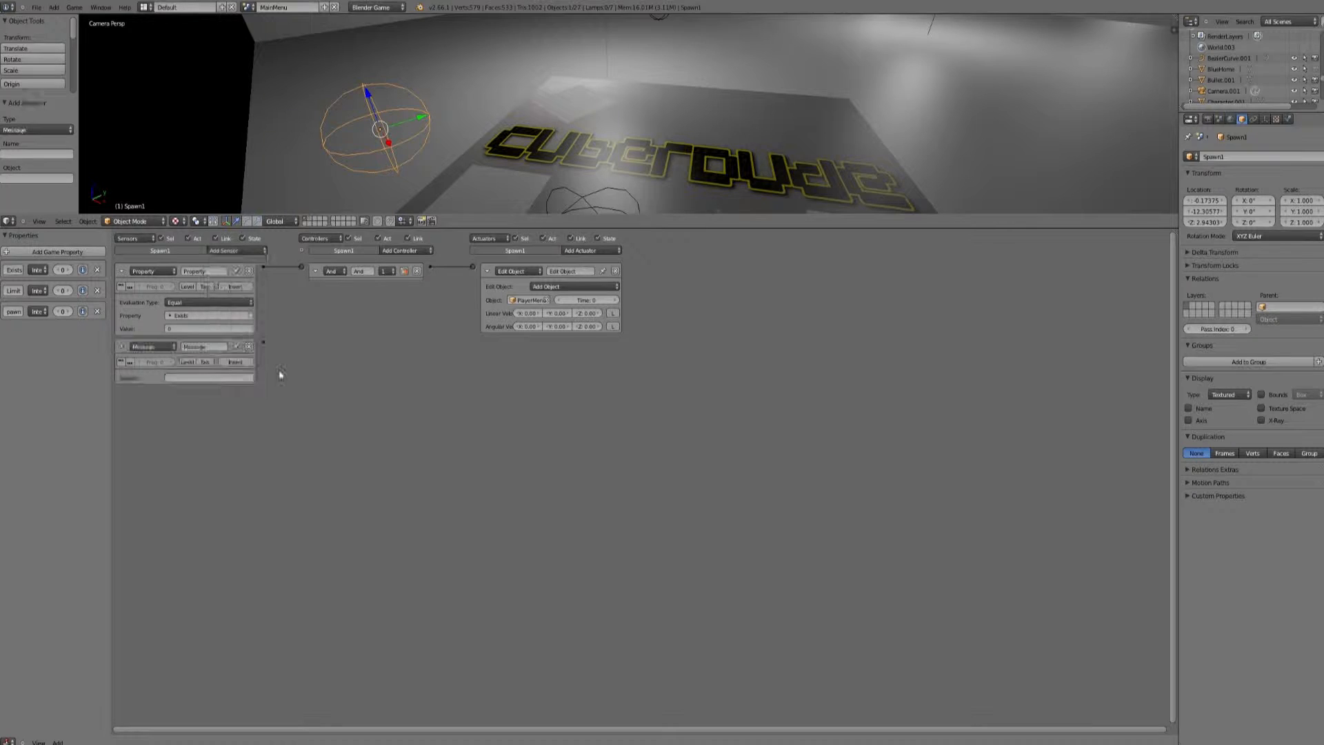
Step: Check the logic bricks of PlayerMenu2 and PlayerMenu on layer 2 for the message subject they send, and return to layer 1
click(310, 218)
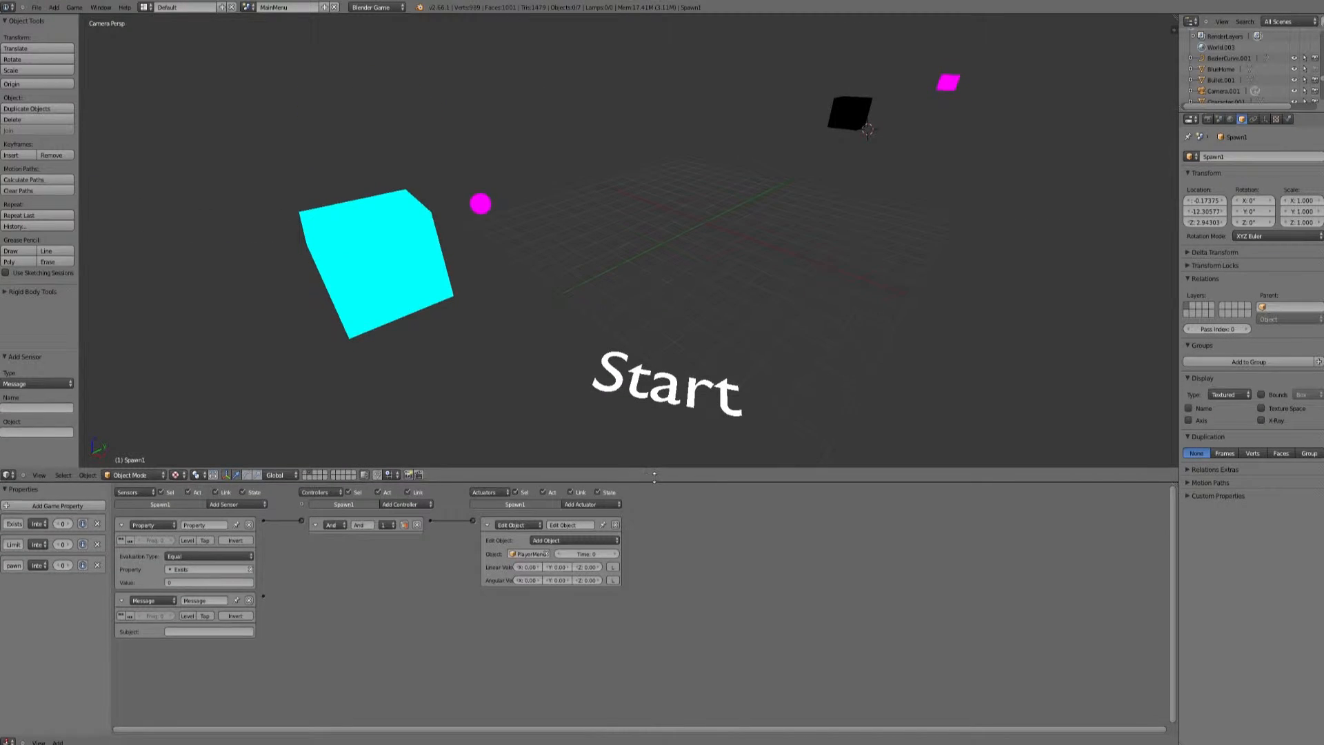
right_click(386, 265)
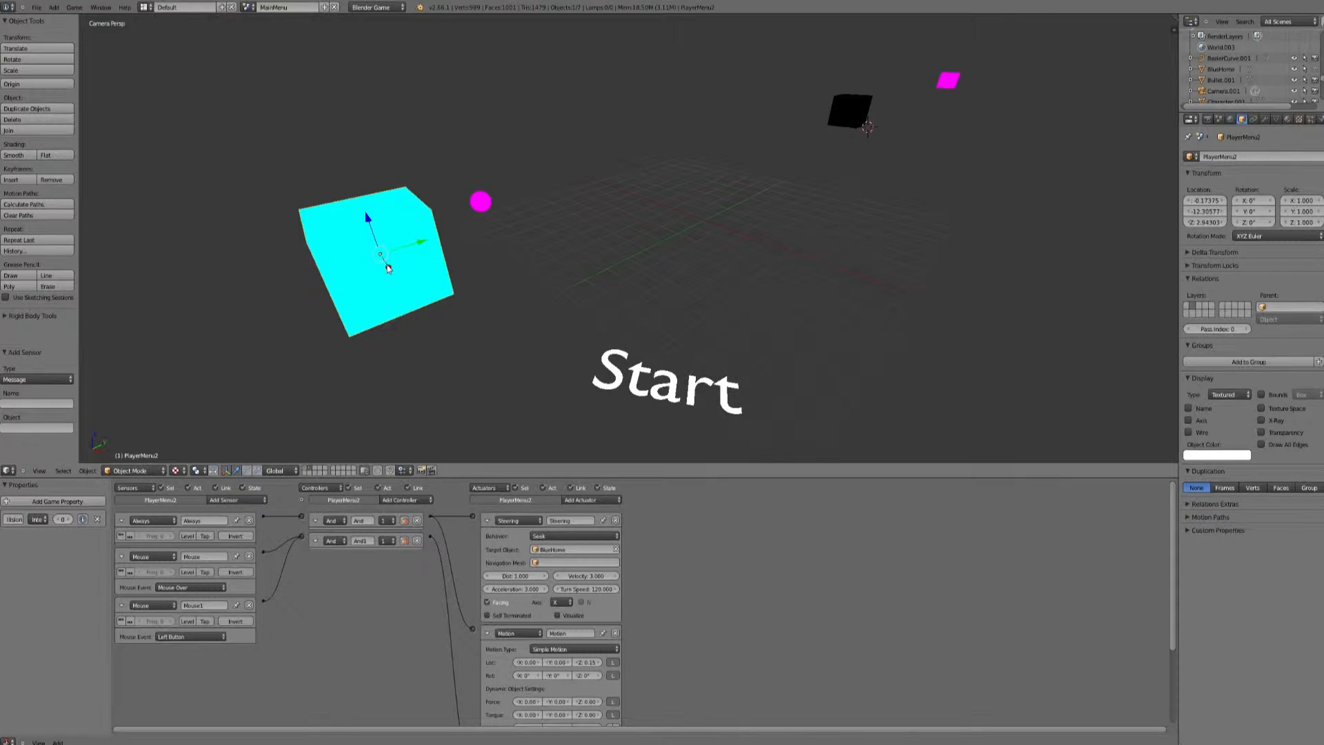
right_click(387, 267)
drag(695, 478, 693, 360)
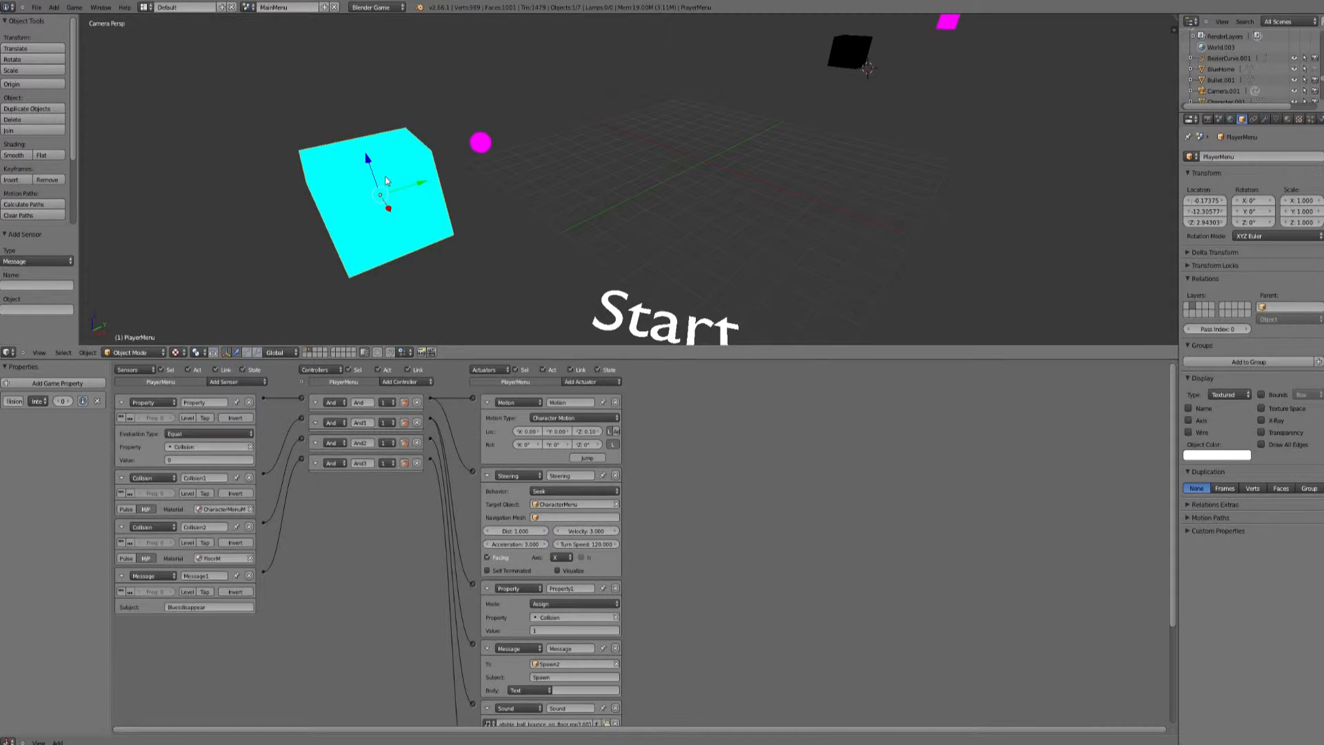
click(307, 353)
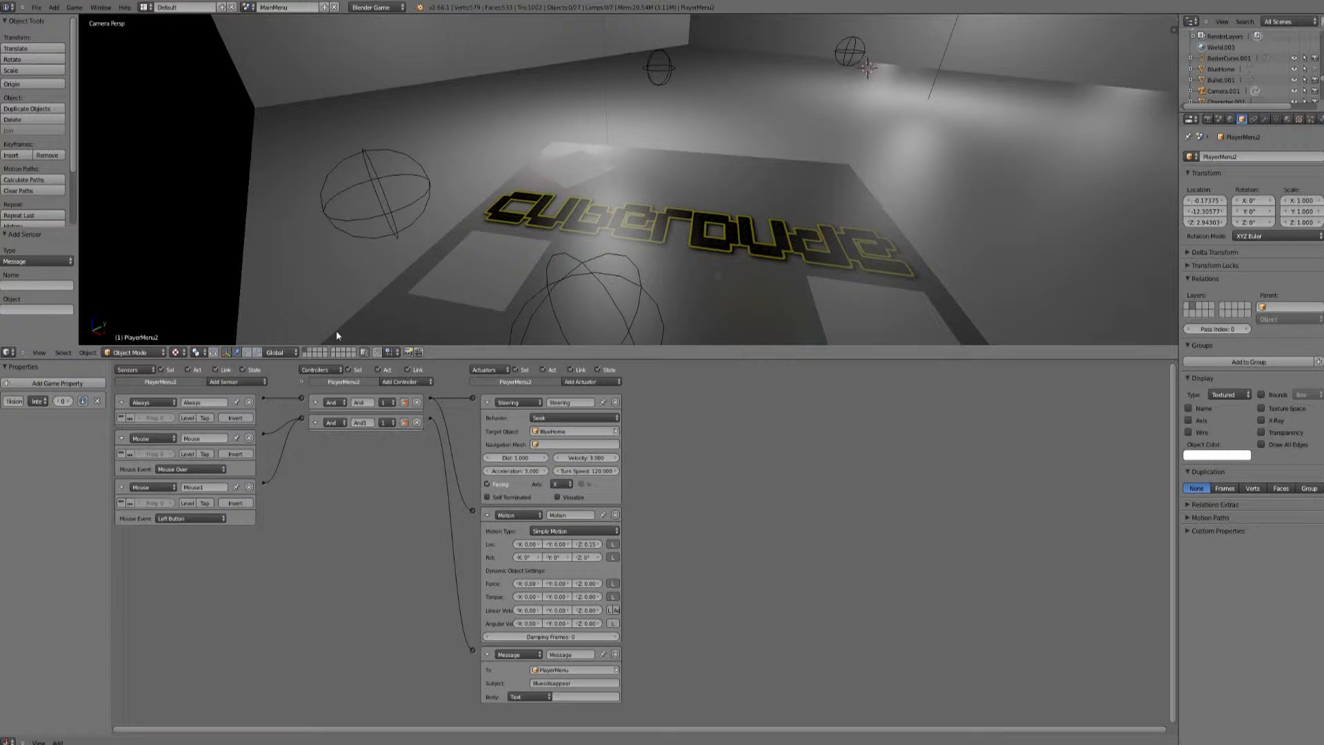
Step: Set the subject of Spawn1's Message sensor to Spawn and link the sensor to a new second And controller
right_click(364, 217)
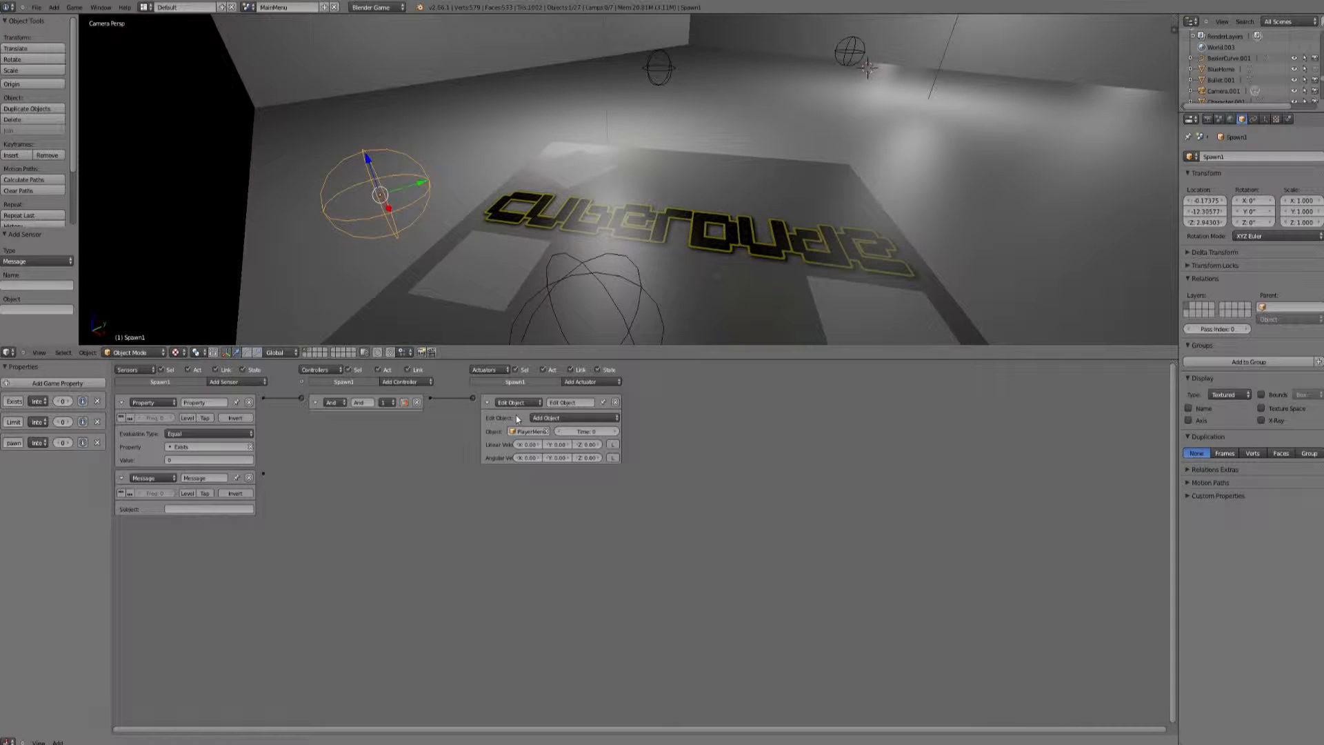
click(185, 508)
click(185, 508)
click(406, 381)
click(407, 388)
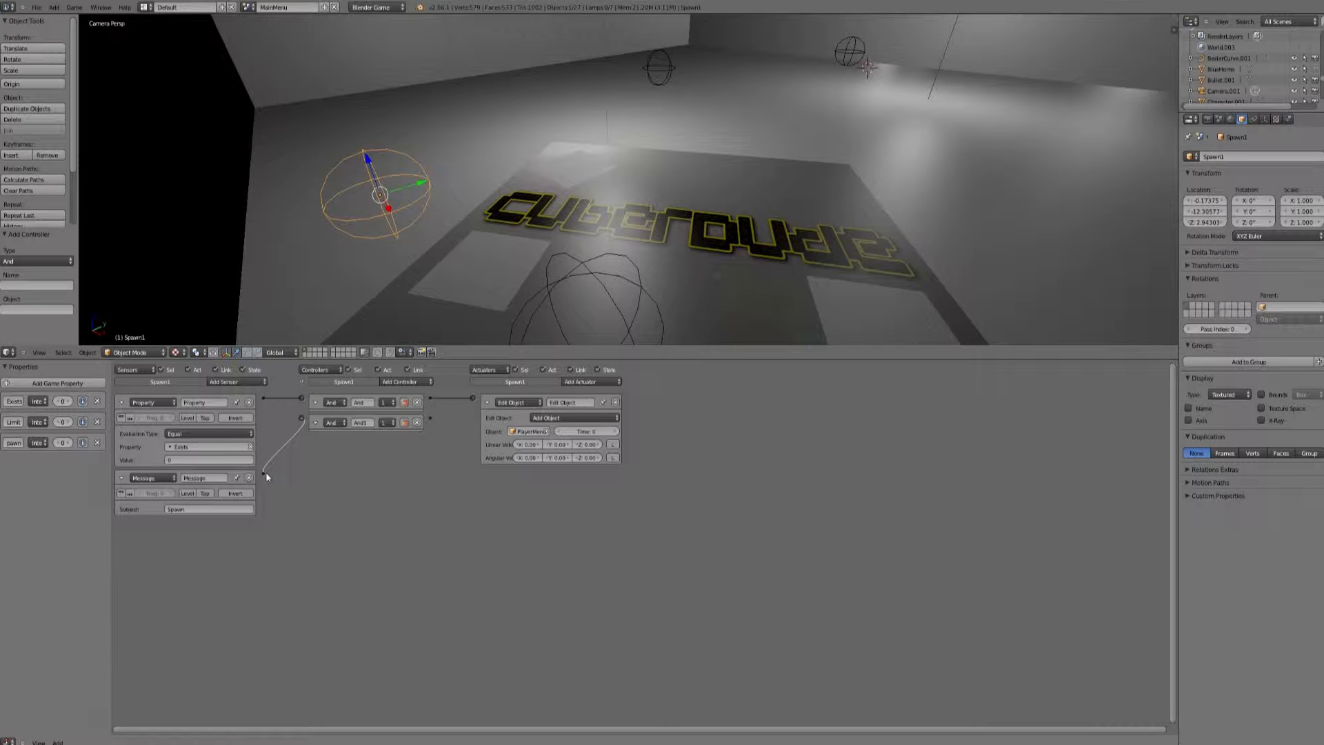
Step: Link the Message sensor to the second And controller and connect that controller to a new Edit Object actuator that adds a PlayerMenu object
drag(264, 473, 302, 418)
click(599, 383)
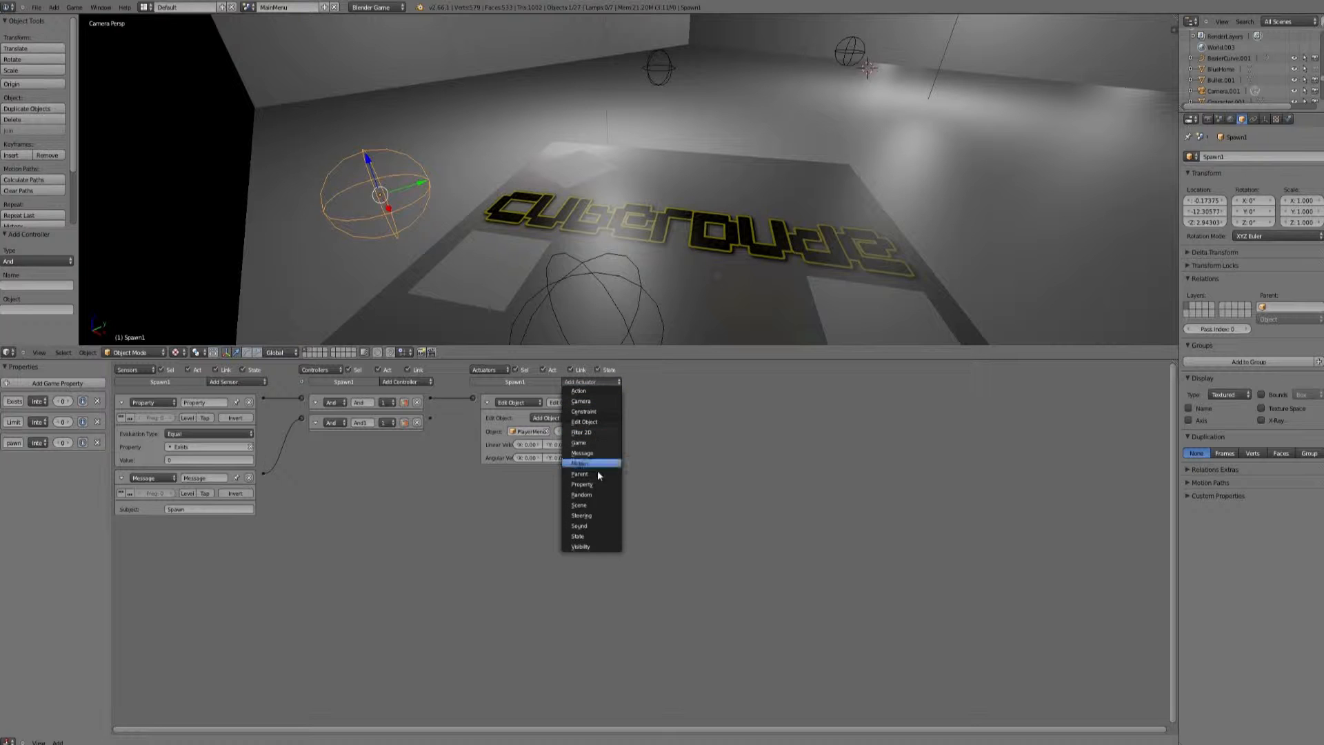
click(595, 421)
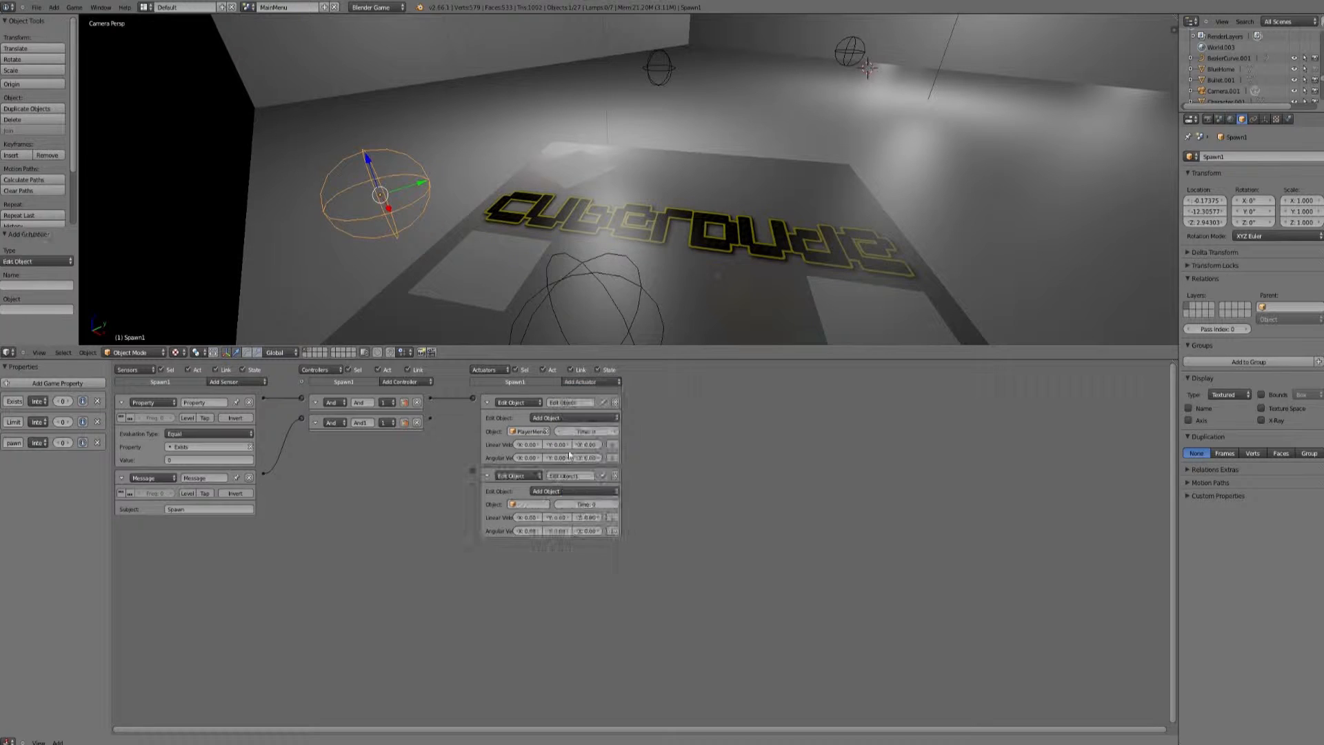
click(521, 503)
scroll(540, 578, down, 20)
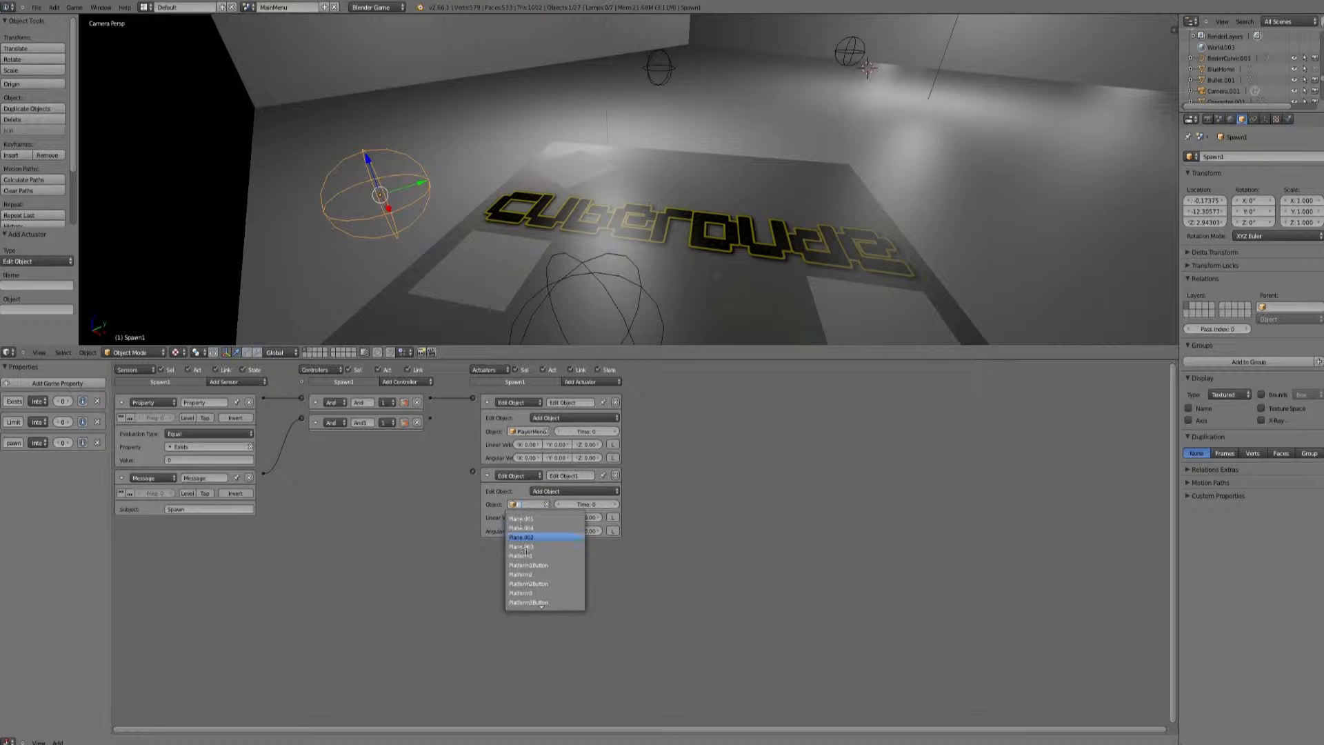
text(Pl)
scroll(540, 578, down, 2)
text(ay)
click(543, 564)
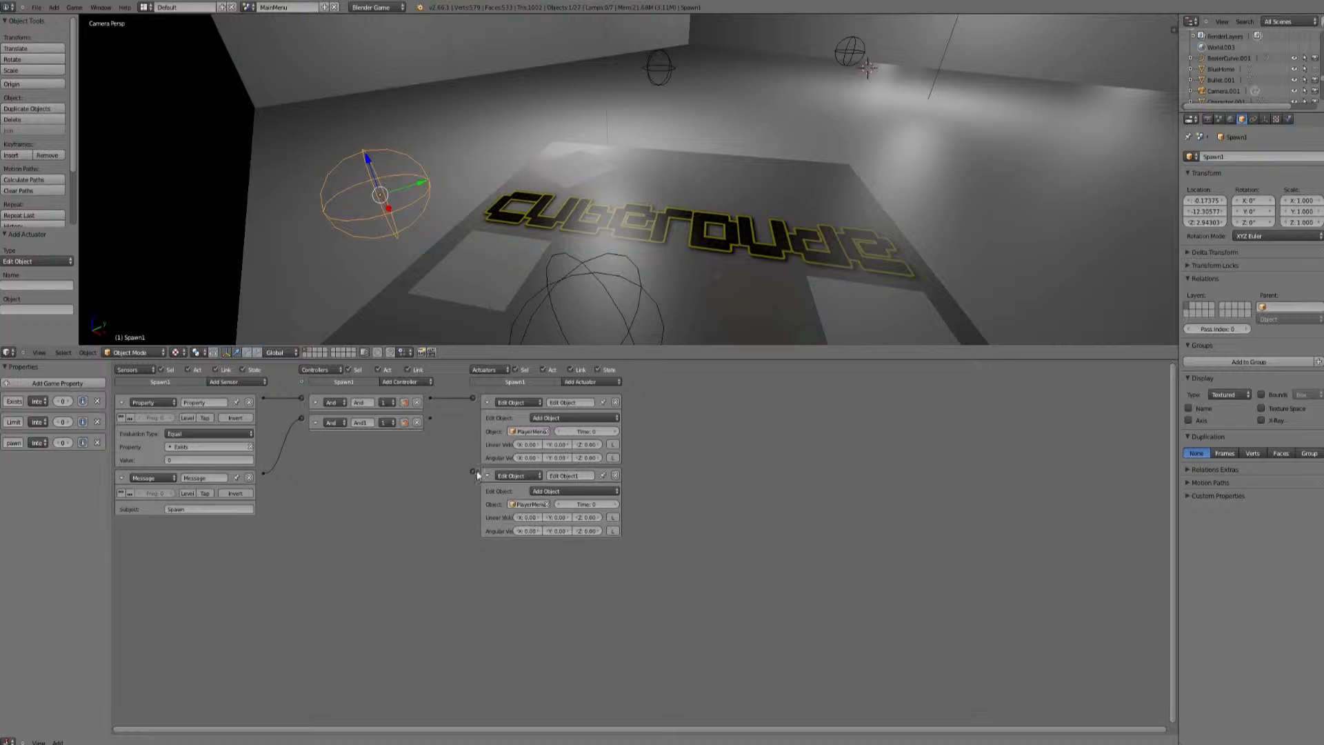
drag(444, 432, 432, 421)
Step: Add a Property actuator that assigns 1 to Exists and link it to the first And controller
click(605, 383)
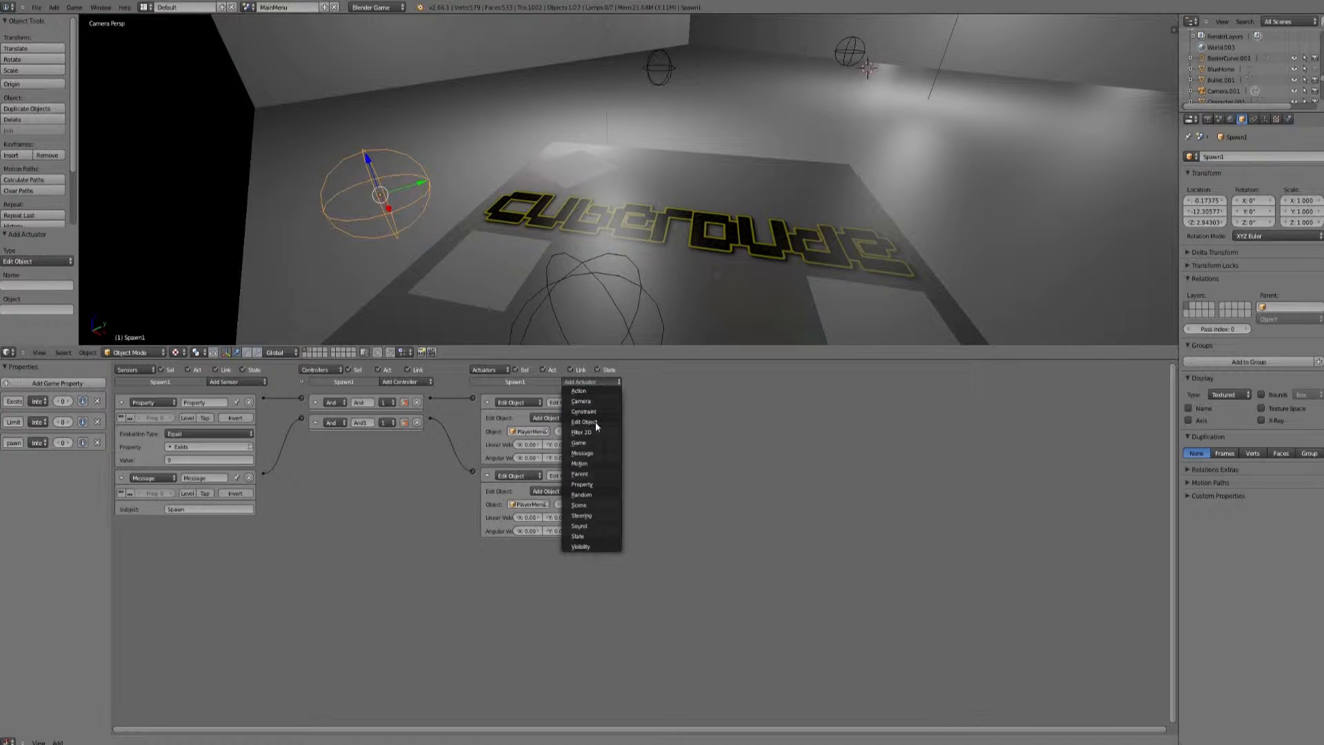
click(583, 485)
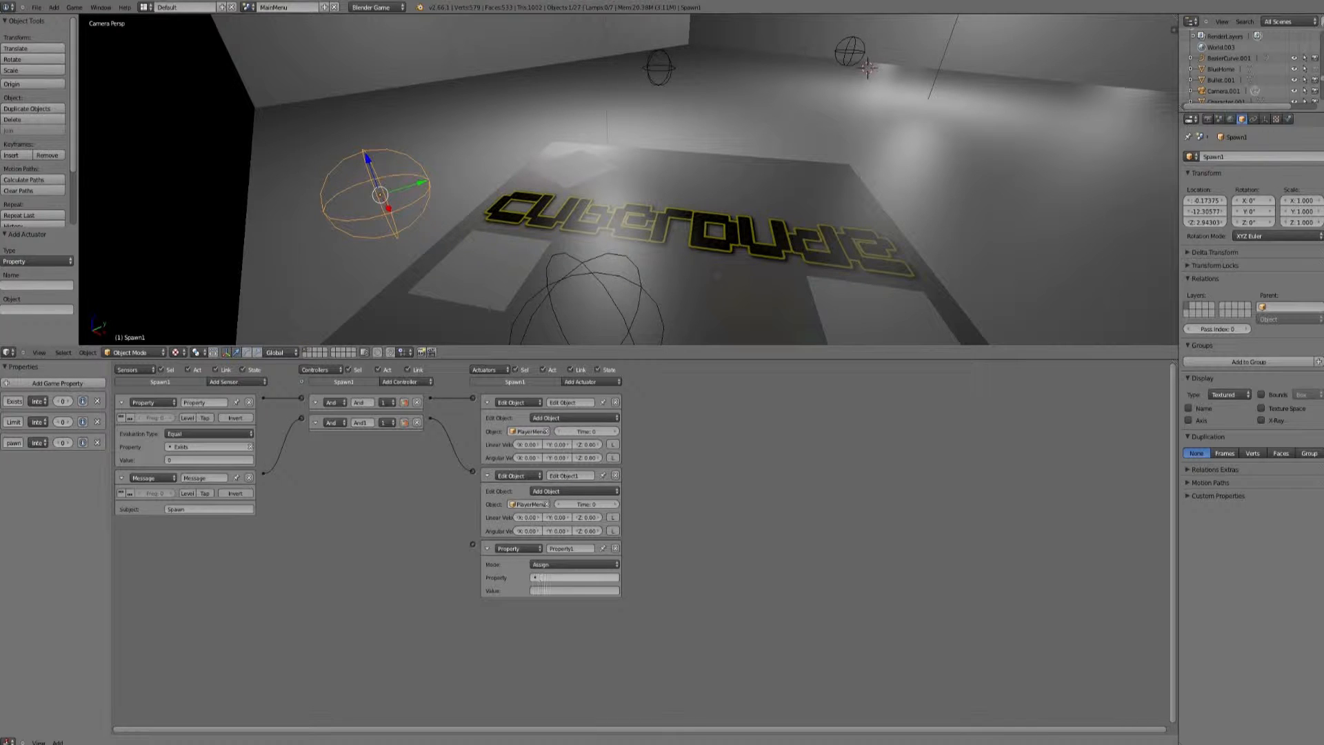
click(548, 578)
click(543, 590)
click(545, 592)
text(1)
key(Return)
drag(473, 544, 441, 420)
Step: Move the Exists Property actuator above the second Edit Object actuator and expand it again
click(486, 549)
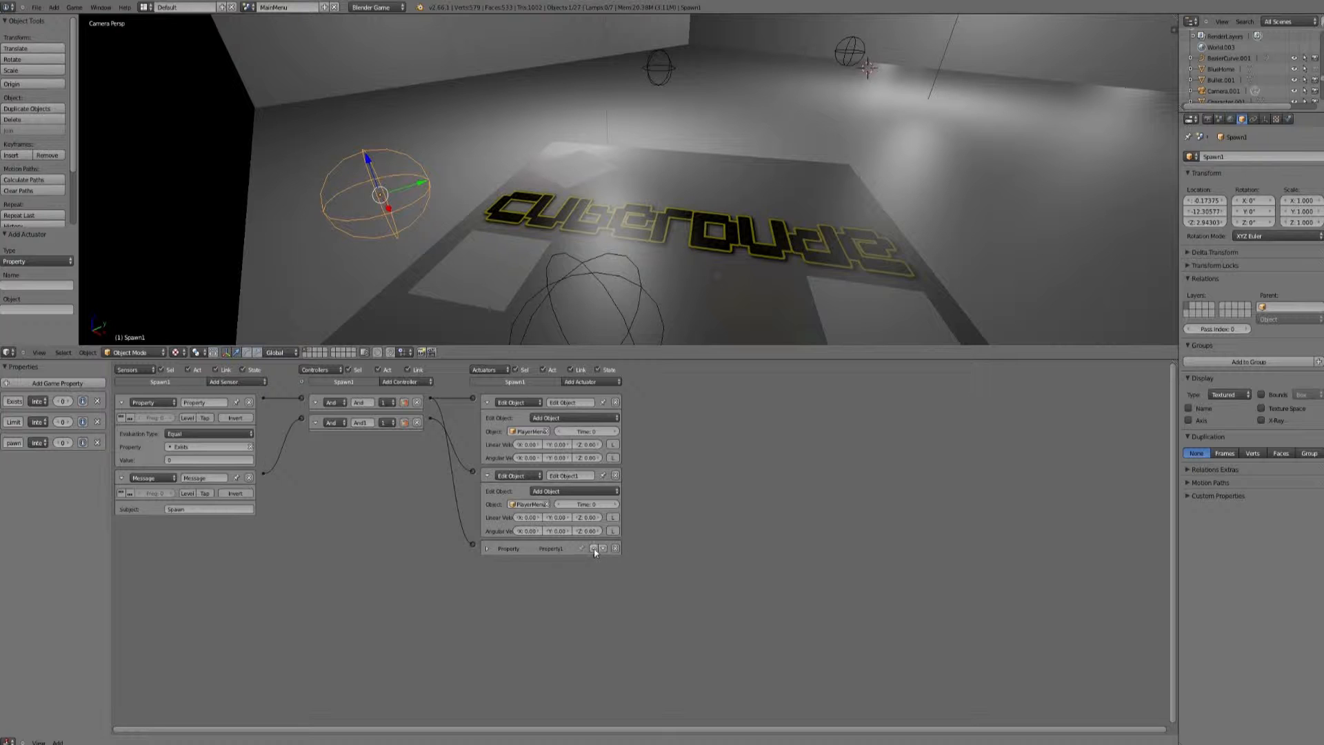
click(594, 549)
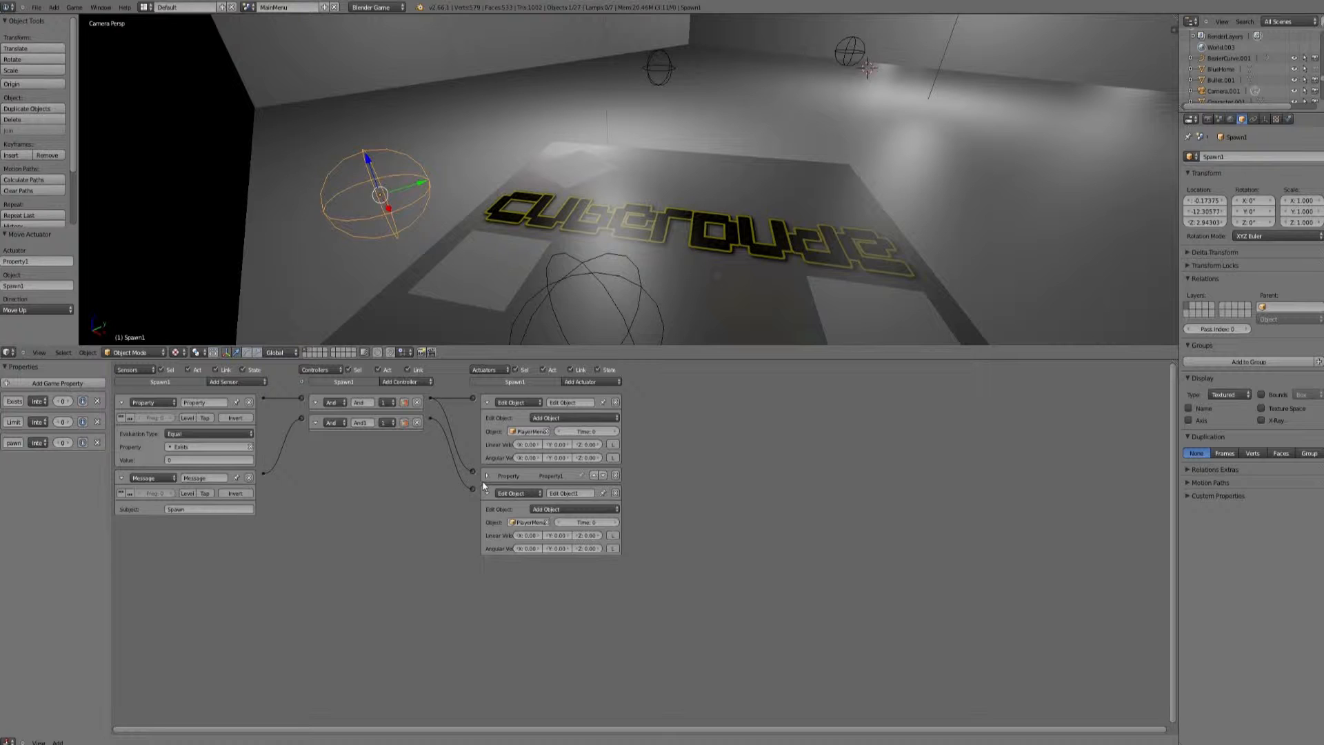
click(486, 476)
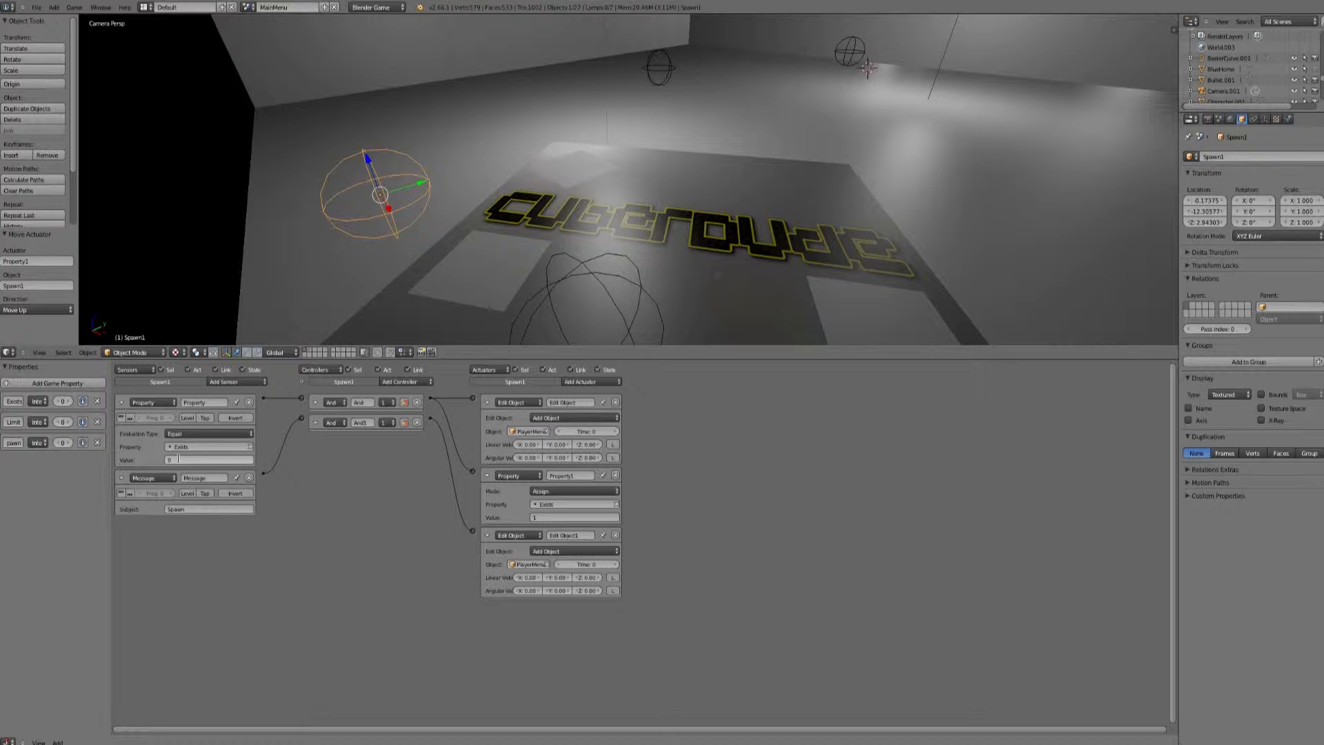
Step: Copy the Message sensor's subject text, Spawn
click(184, 459)
click(511, 486)
click(205, 506)
key(ctrl+c)
click(218, 507)
key(Return)
Step: Add a Property sensor that checks whether Spawn equals 0 and link it to the second And controller
click(251, 380)
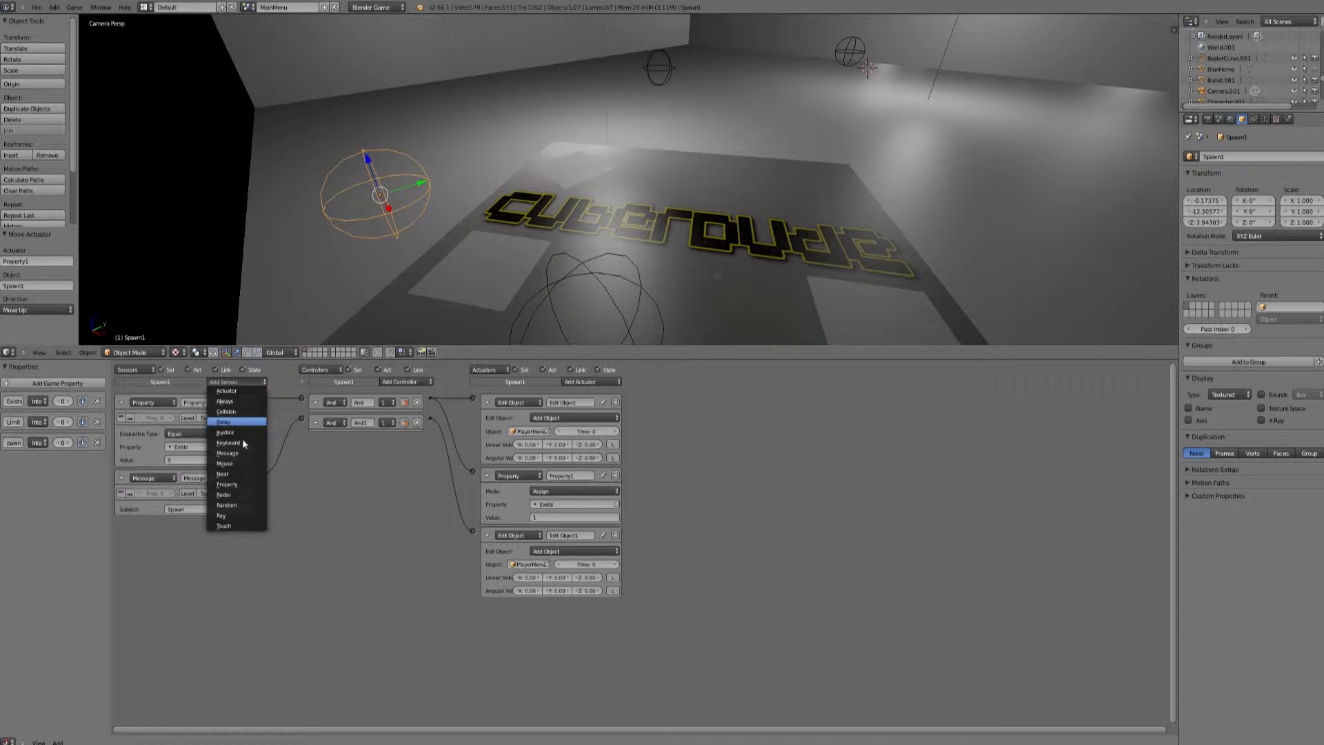
click(241, 485)
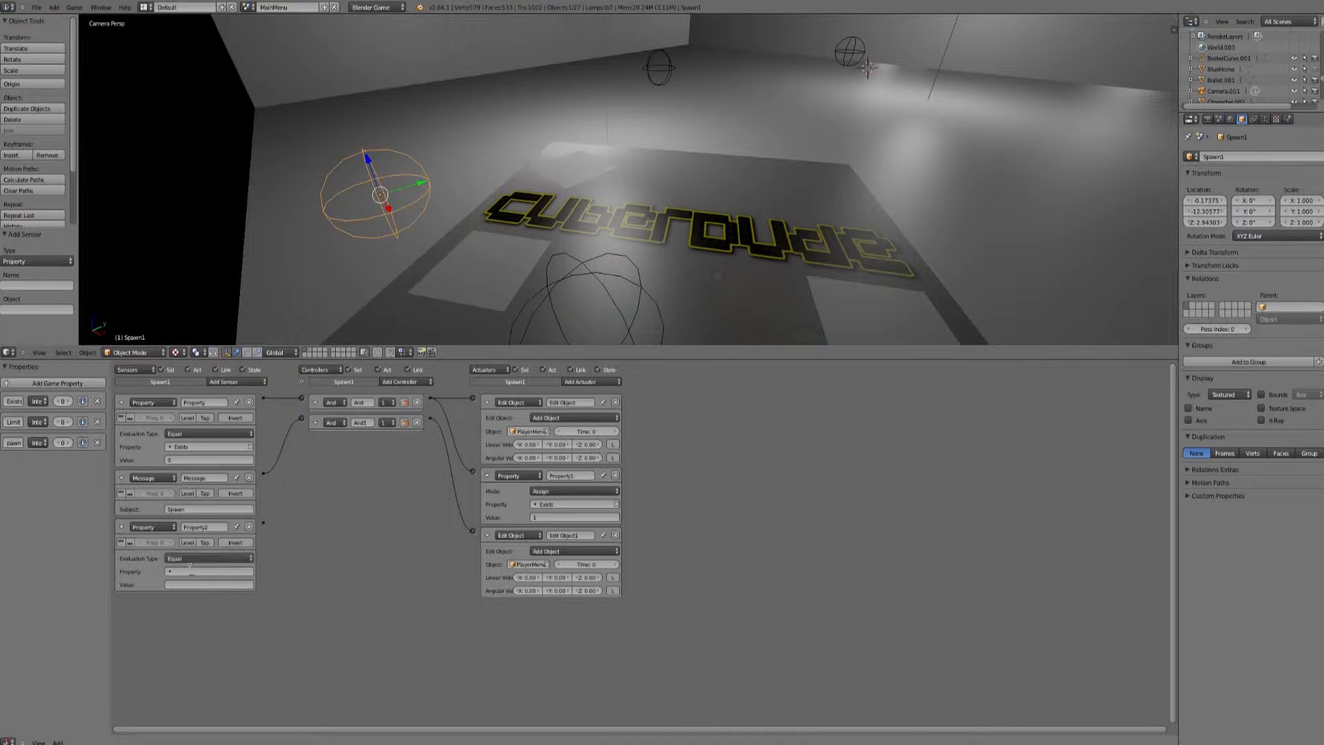
click(184, 571)
click(176, 603)
drag(302, 418, 264, 526)
click(179, 584)
click(179, 584)
Step: Add another Property sensor evaluating the Limit property and link it to a new third And controller
click(248, 381)
click(243, 484)
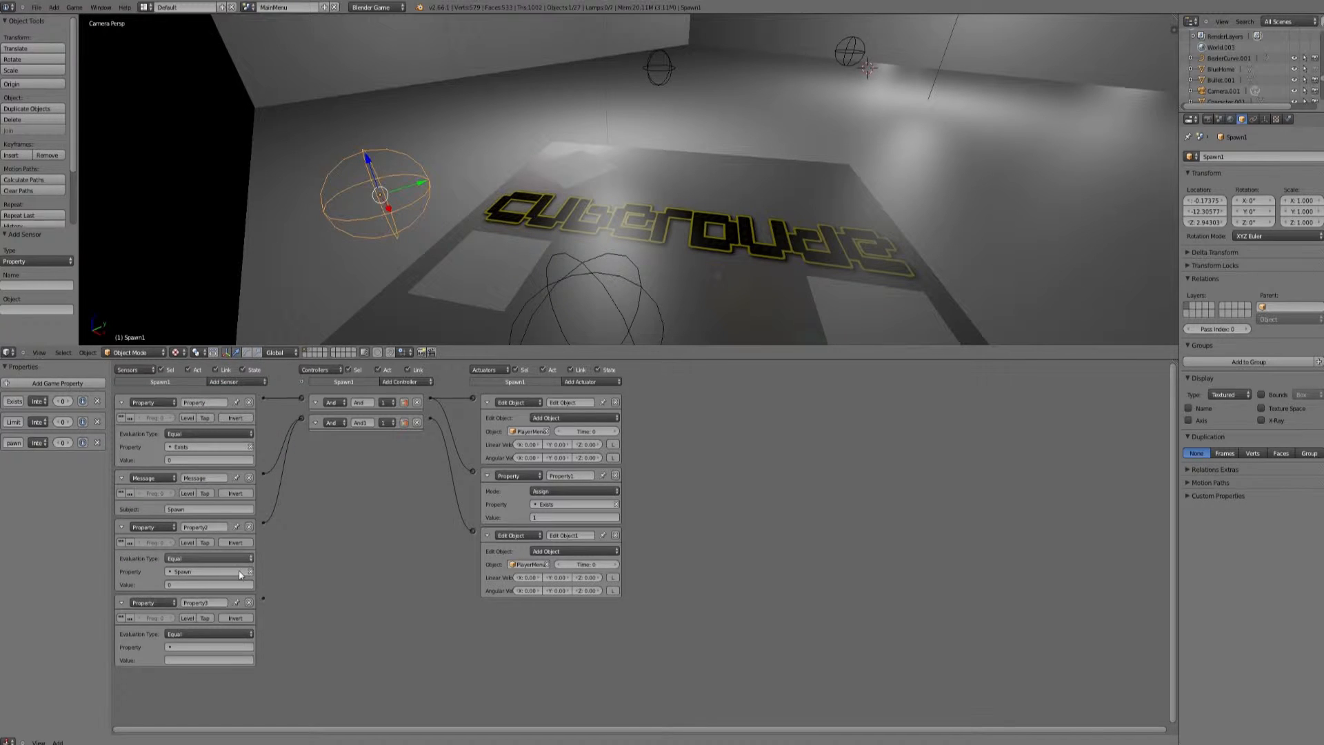
click(194, 646)
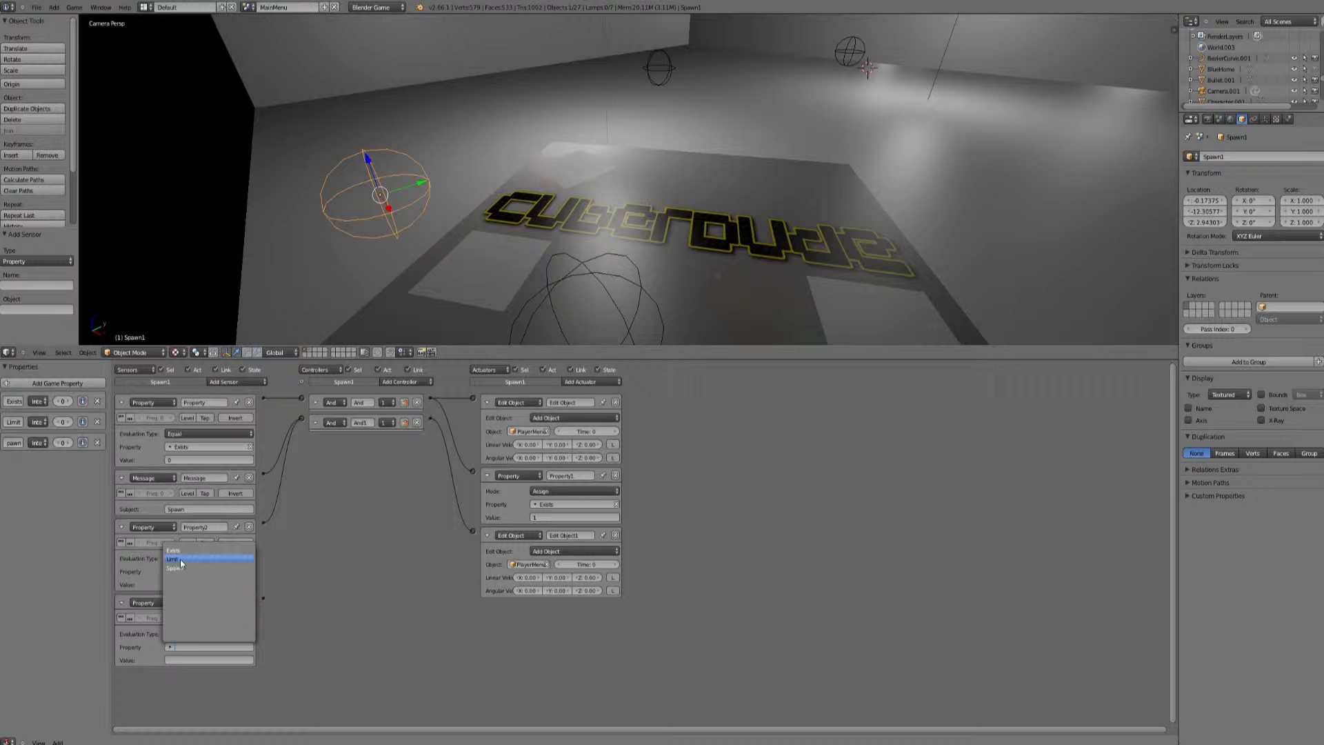
click(182, 563)
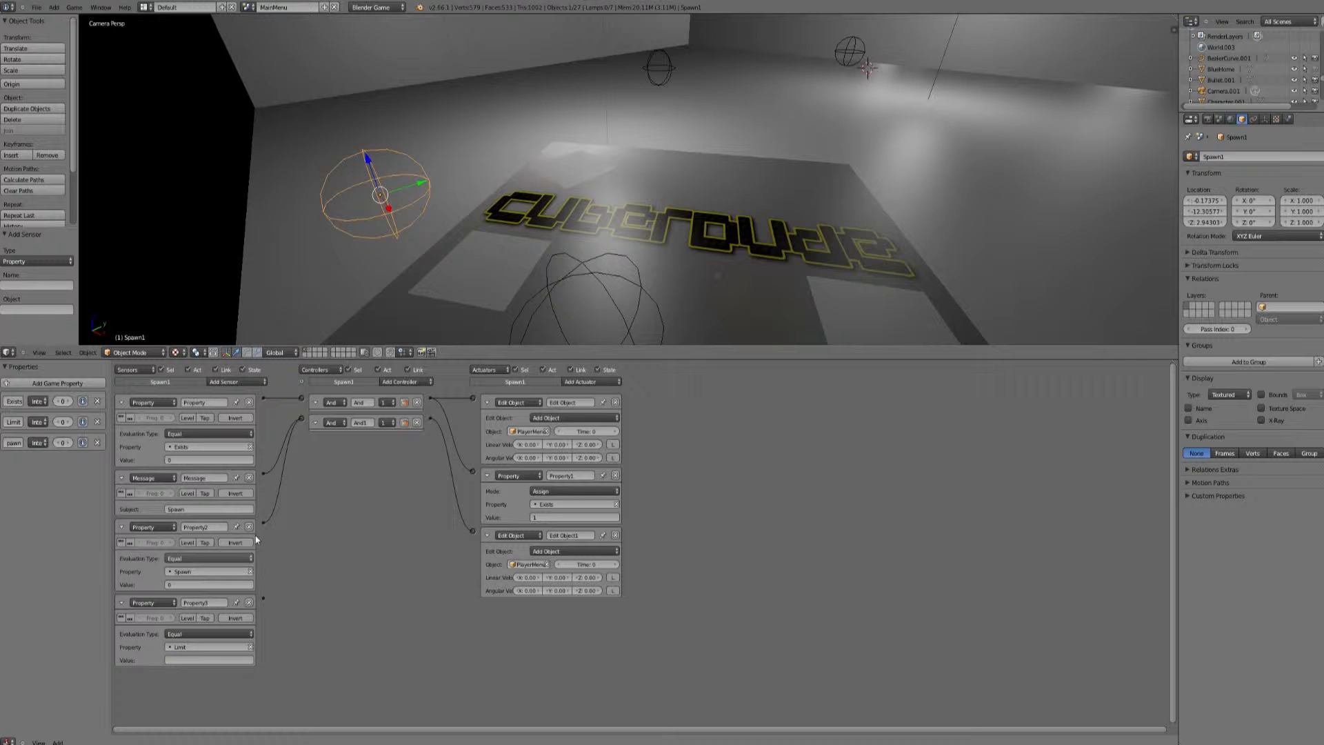
click(415, 383)
click(404, 391)
drag(301, 439, 263, 598)
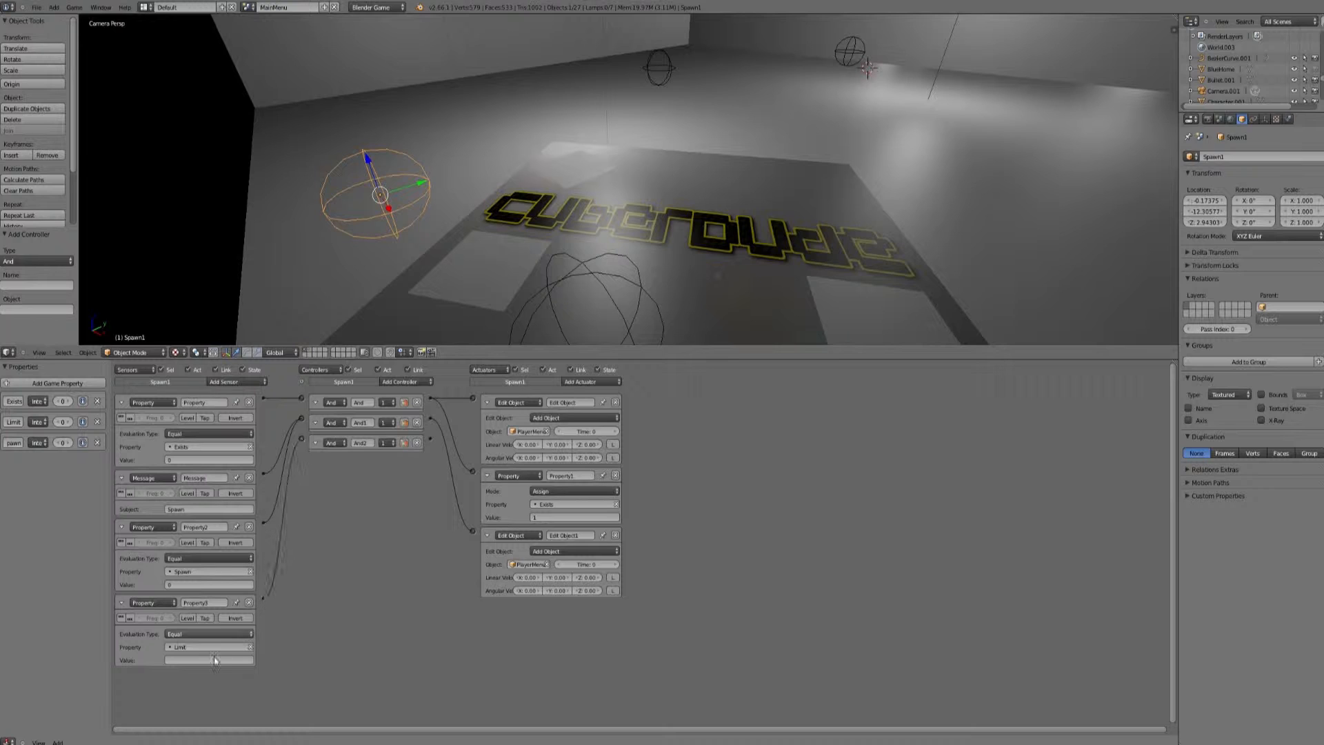
Step: Set the comparison value of the Limit Property sensor to 60
click(211, 660)
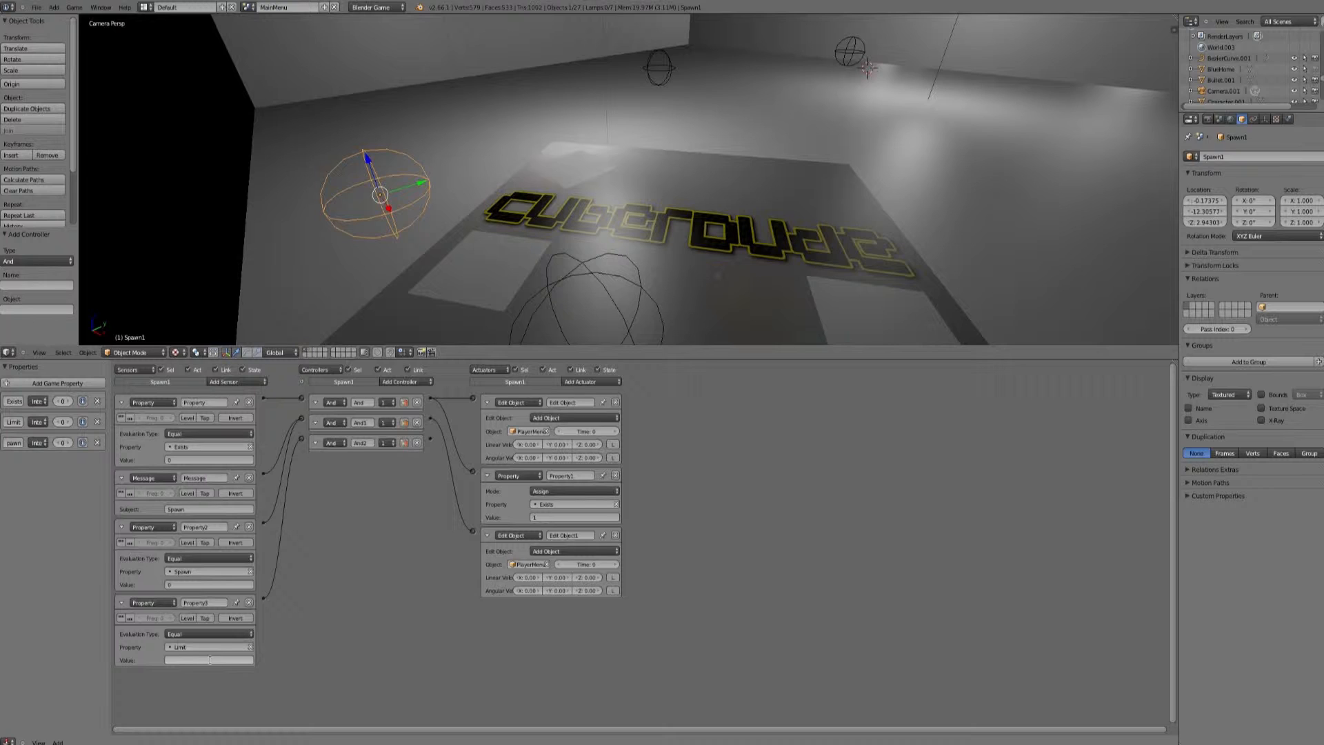
click(194, 657)
text(60)
click(341, 658)
Step: Add a Property actuator in Add mode that increases Limit by 1 and link it to the second And controller
click(606, 383)
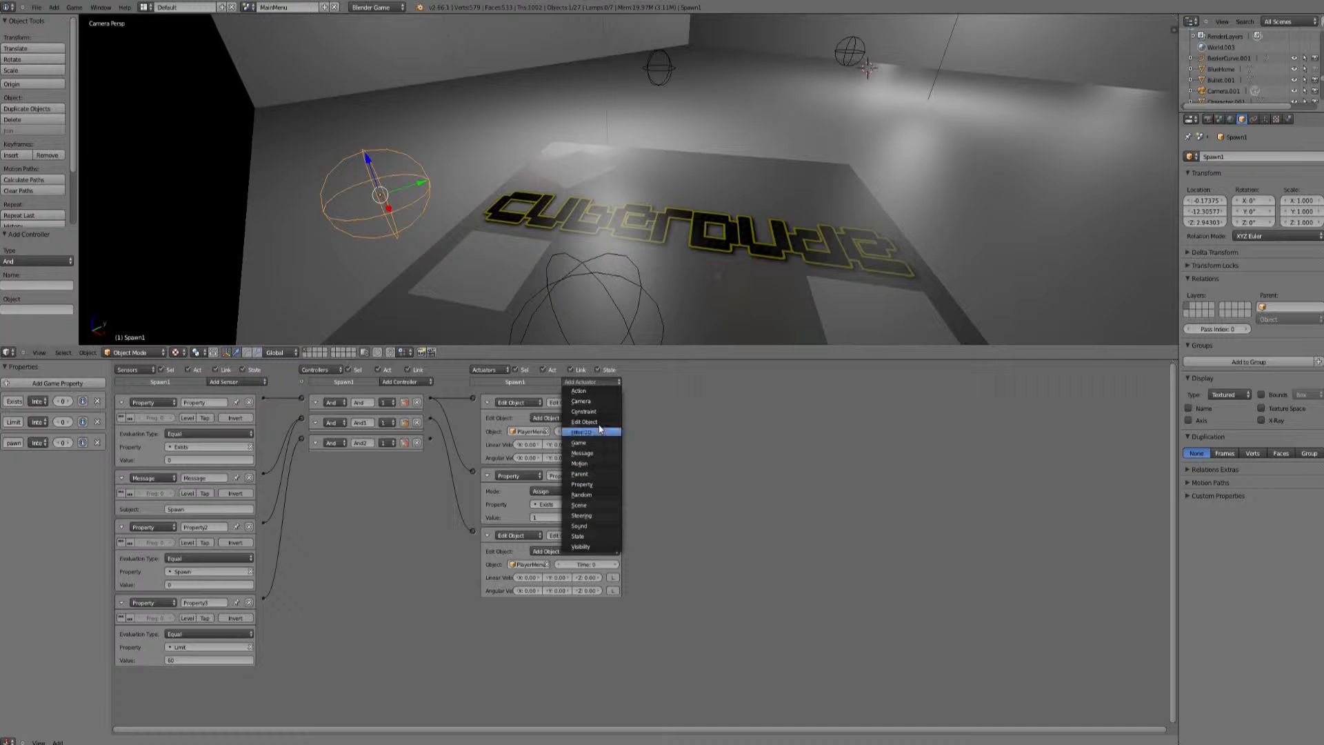
click(587, 486)
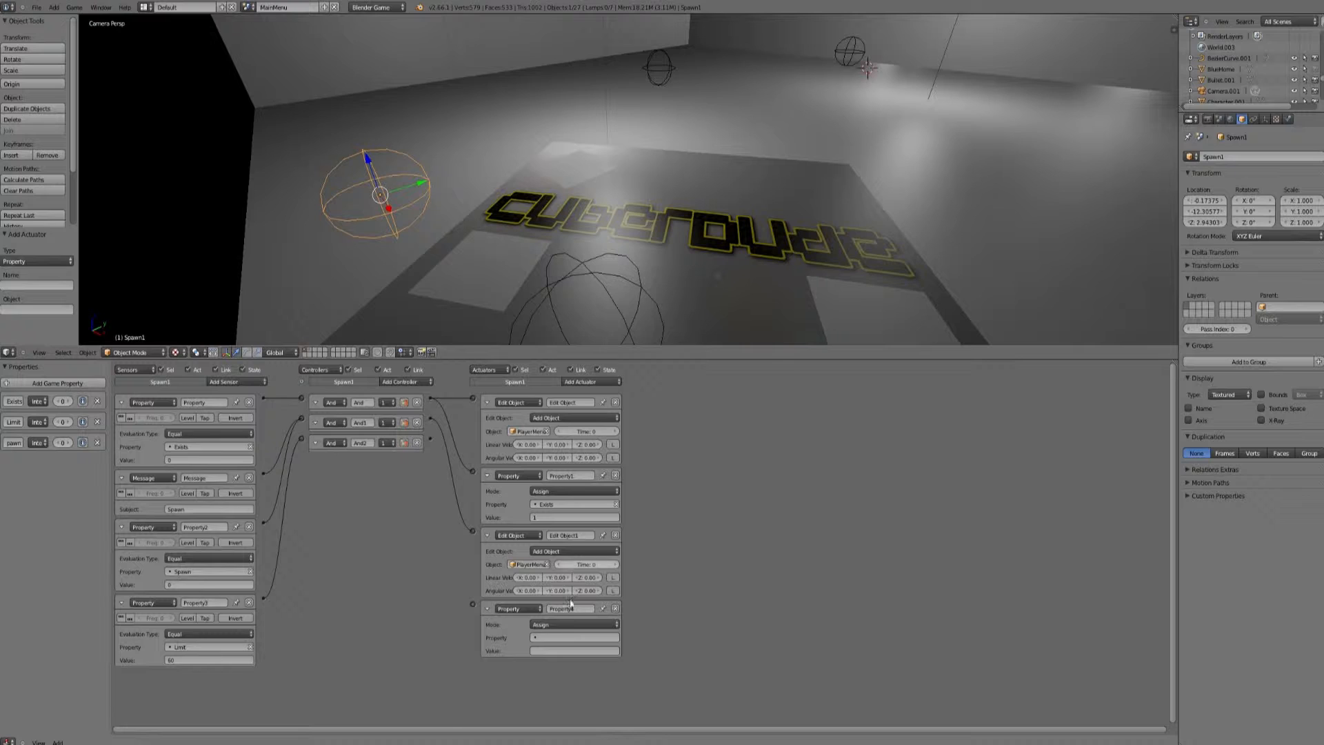
click(560, 637)
click(549, 655)
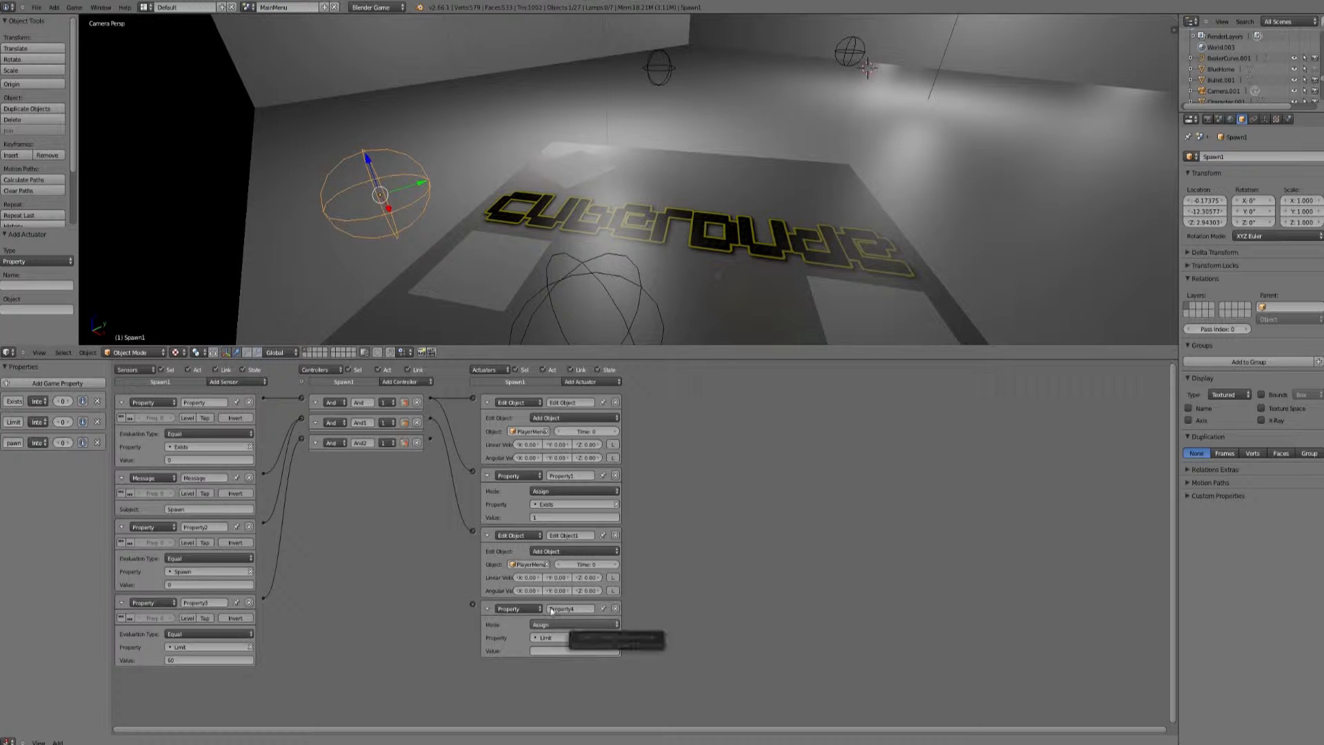
click(554, 628)
click(544, 605)
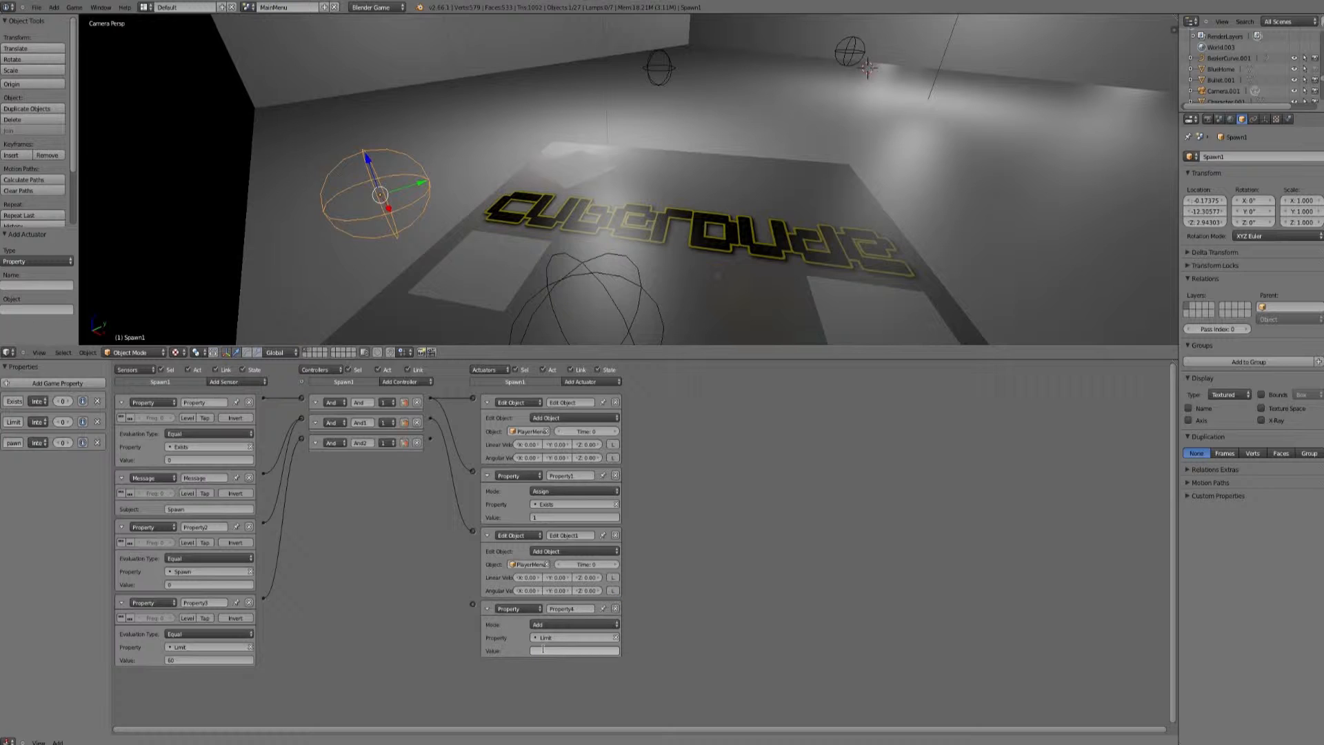
text(1)
key(Return)
drag(473, 603, 431, 417)
drag(434, 415, 434, 415)
Step: Add a Property actuator that assigns 1 to Spawn and link it to the third And controller
click(598, 383)
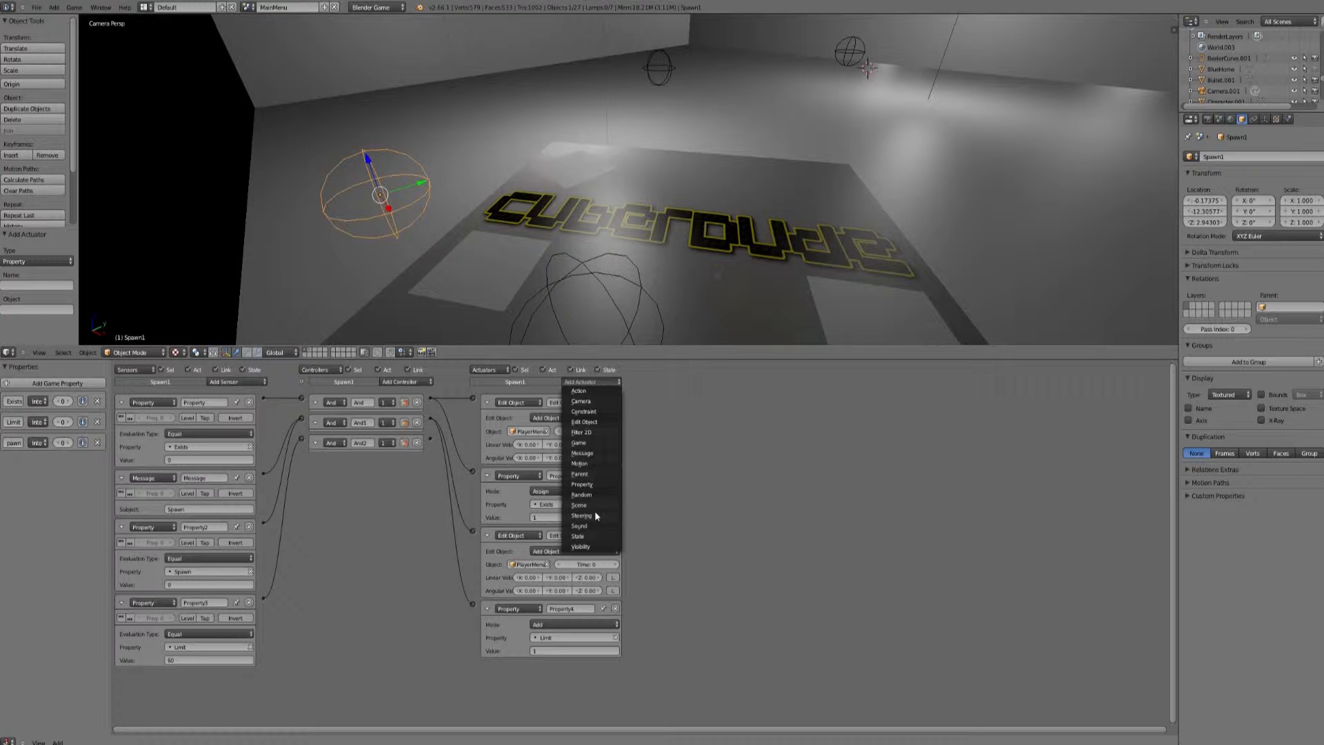
click(582, 485)
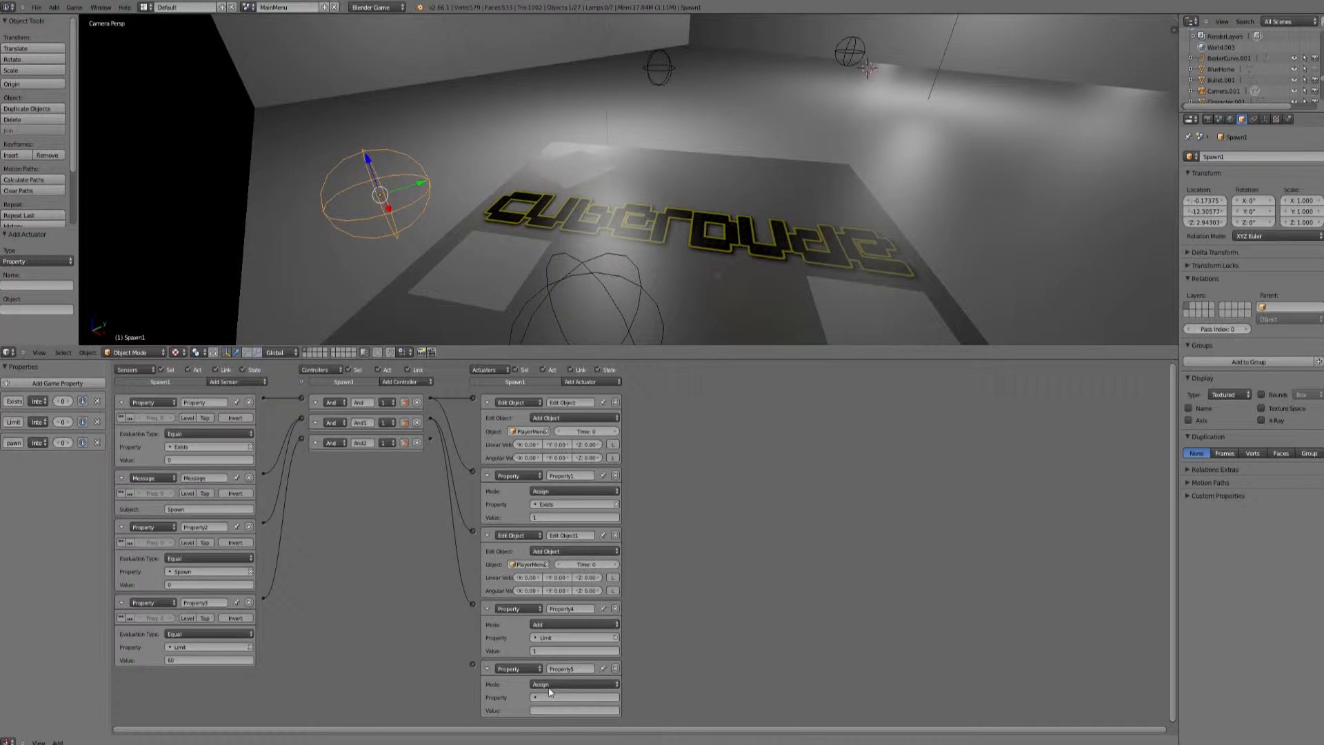
click(550, 697)
click(542, 616)
click(536, 707)
text(1)
key(Return)
drag(442, 543, 473, 663)
Step: Add a Property sensor that checks whether Spawn equals 1 and link it to a new fourth And controller
scroll(415, 648, down, 2)
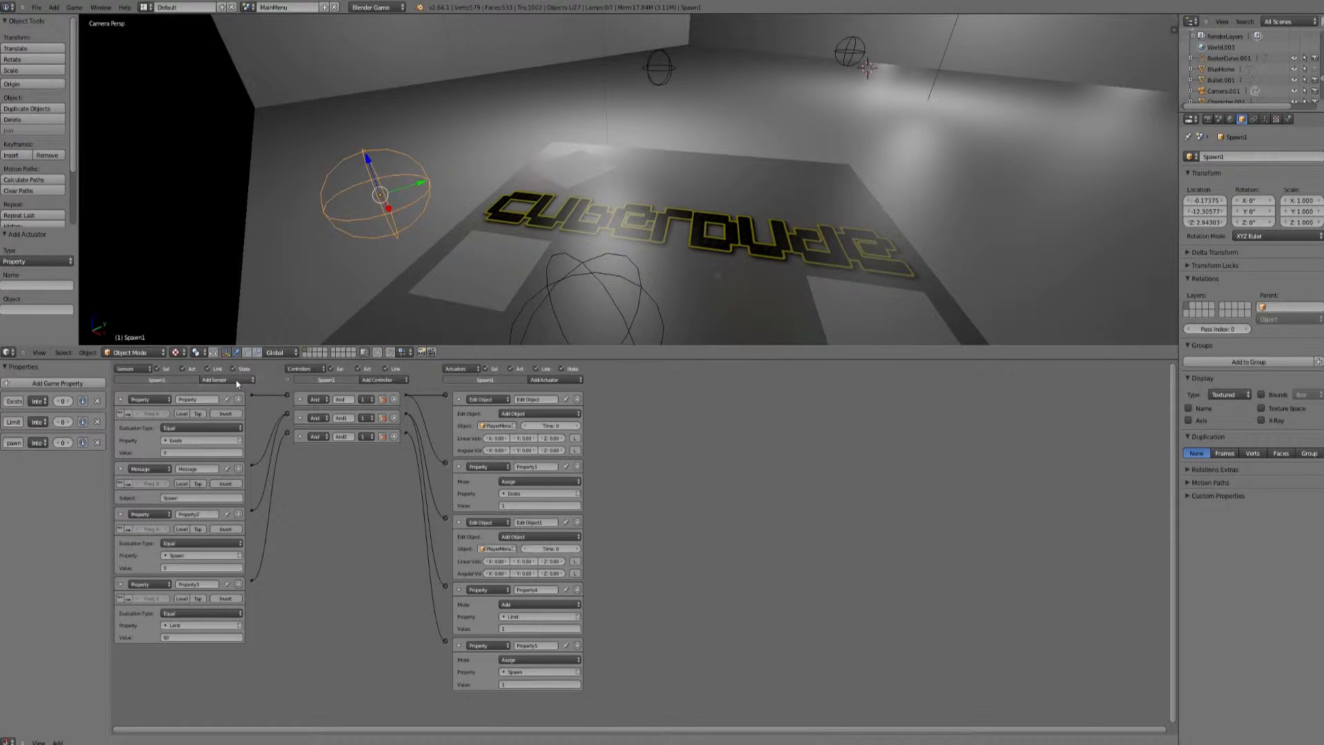
click(237, 384)
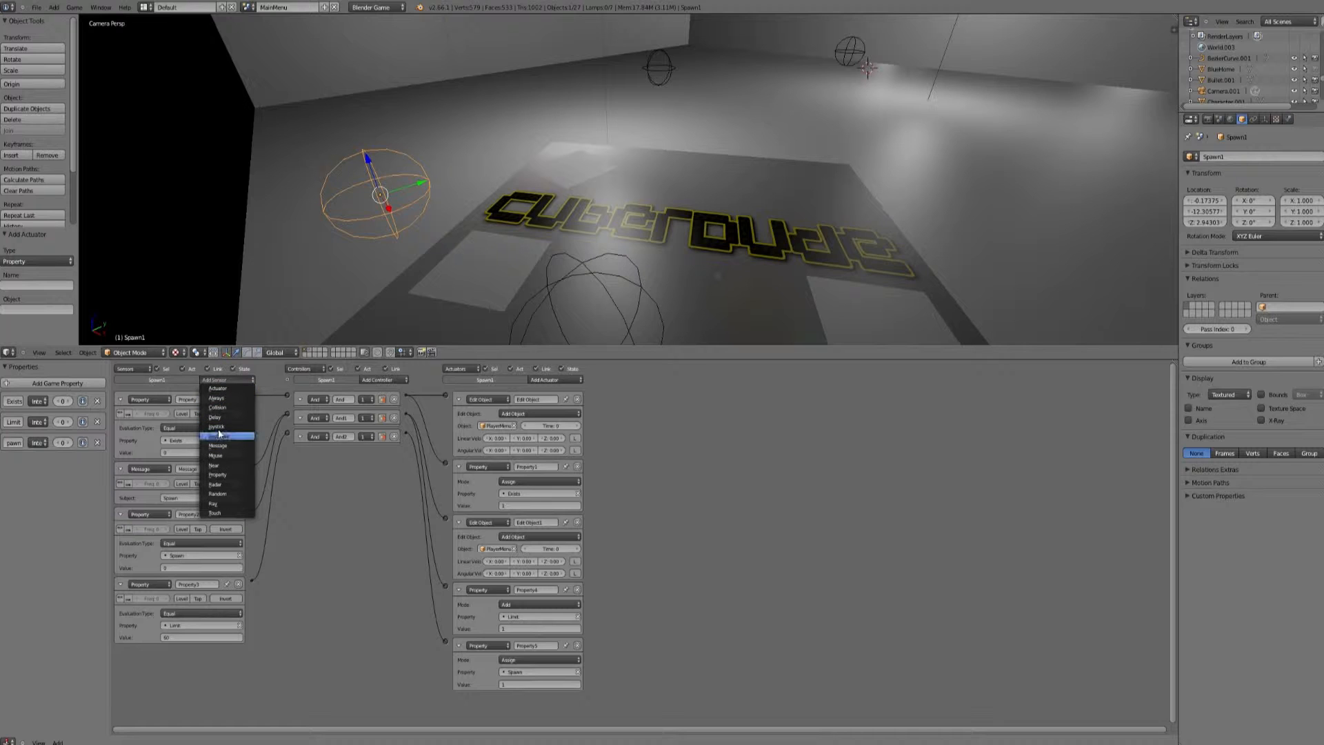
click(217, 474)
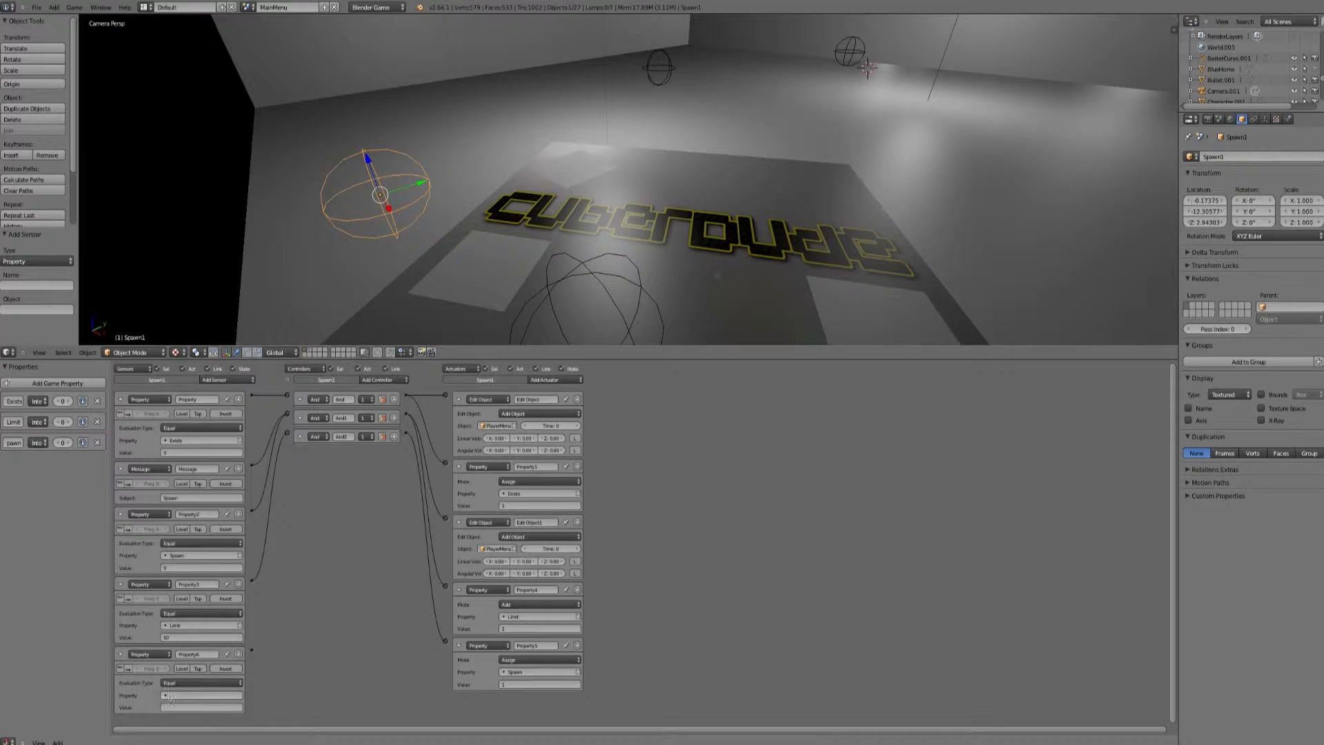
key(ctrl+v)
click(177, 705)
text(1)
key(Return)
click(377, 380)
click(379, 395)
drag(287, 451, 252, 650)
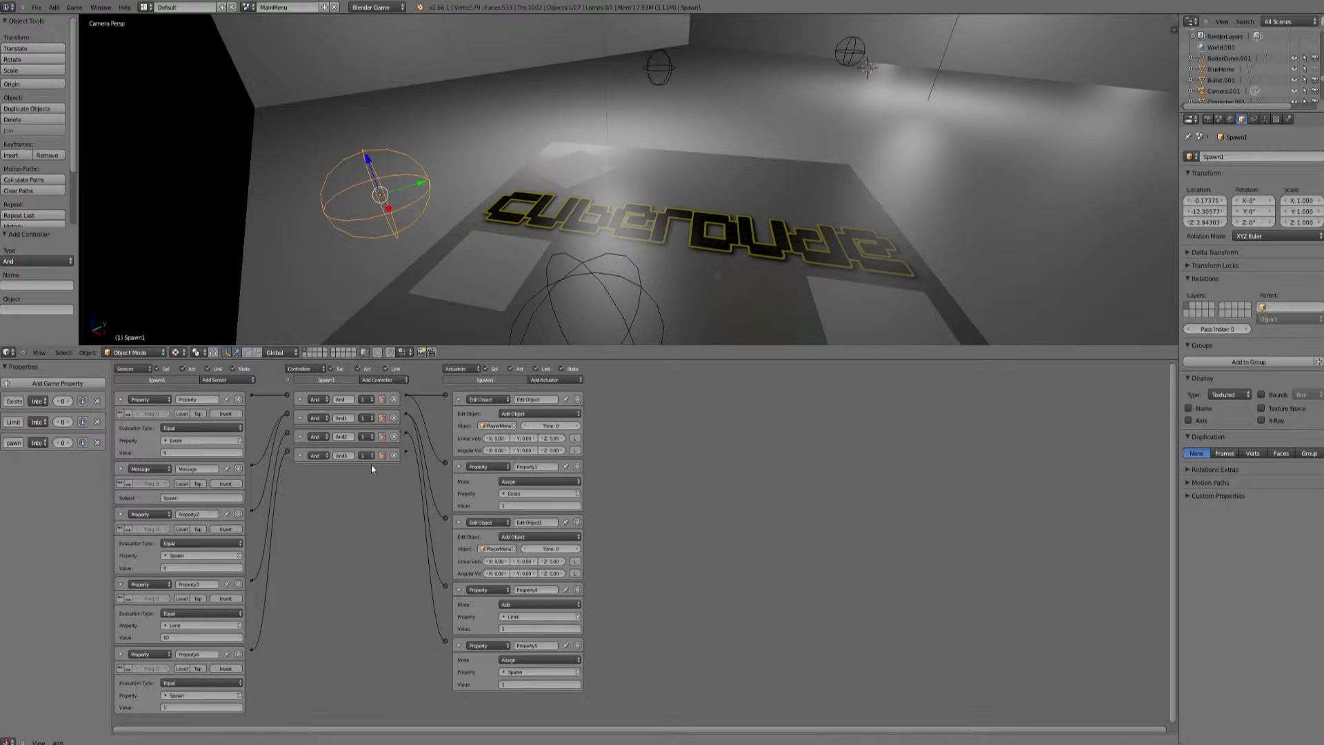
Step: Add an Edit Object actuator that adds PlayerMenu2 and link it to the fourth And controller
click(561, 381)
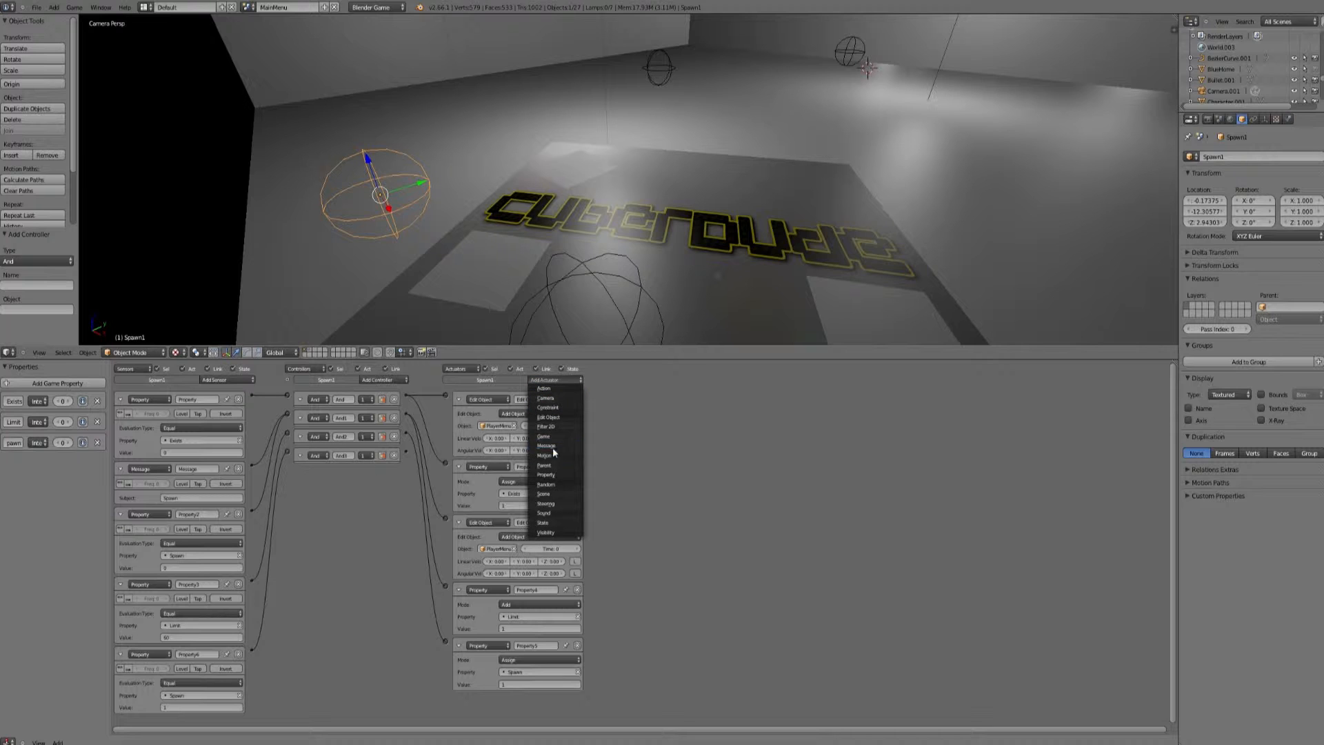
click(548, 416)
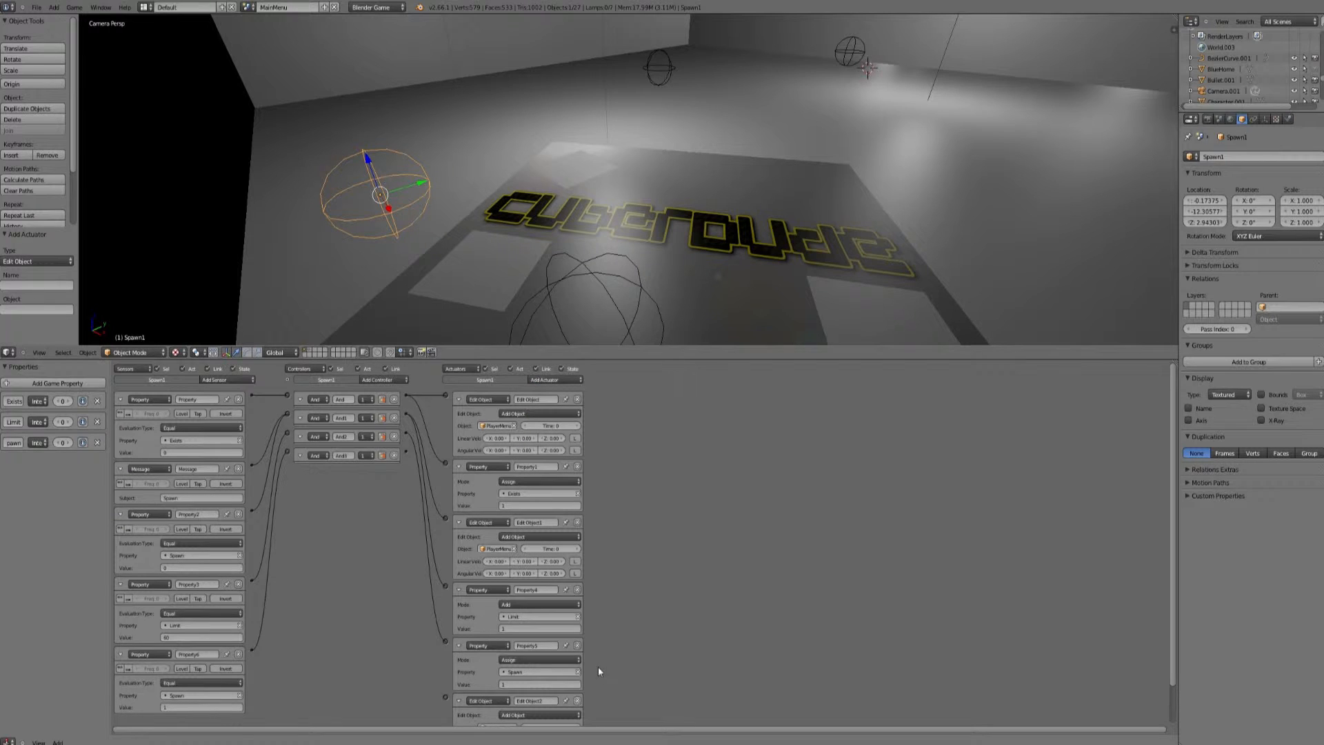
key(Home)
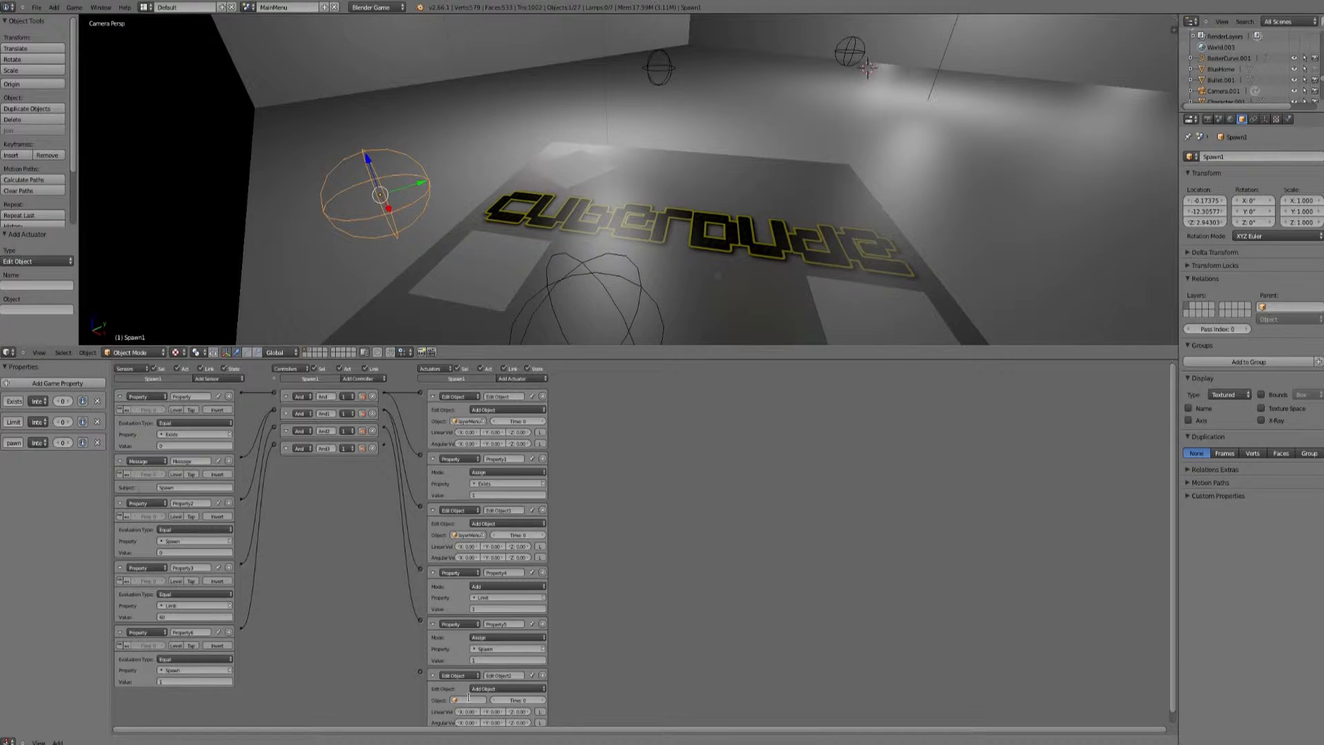
click(469, 699)
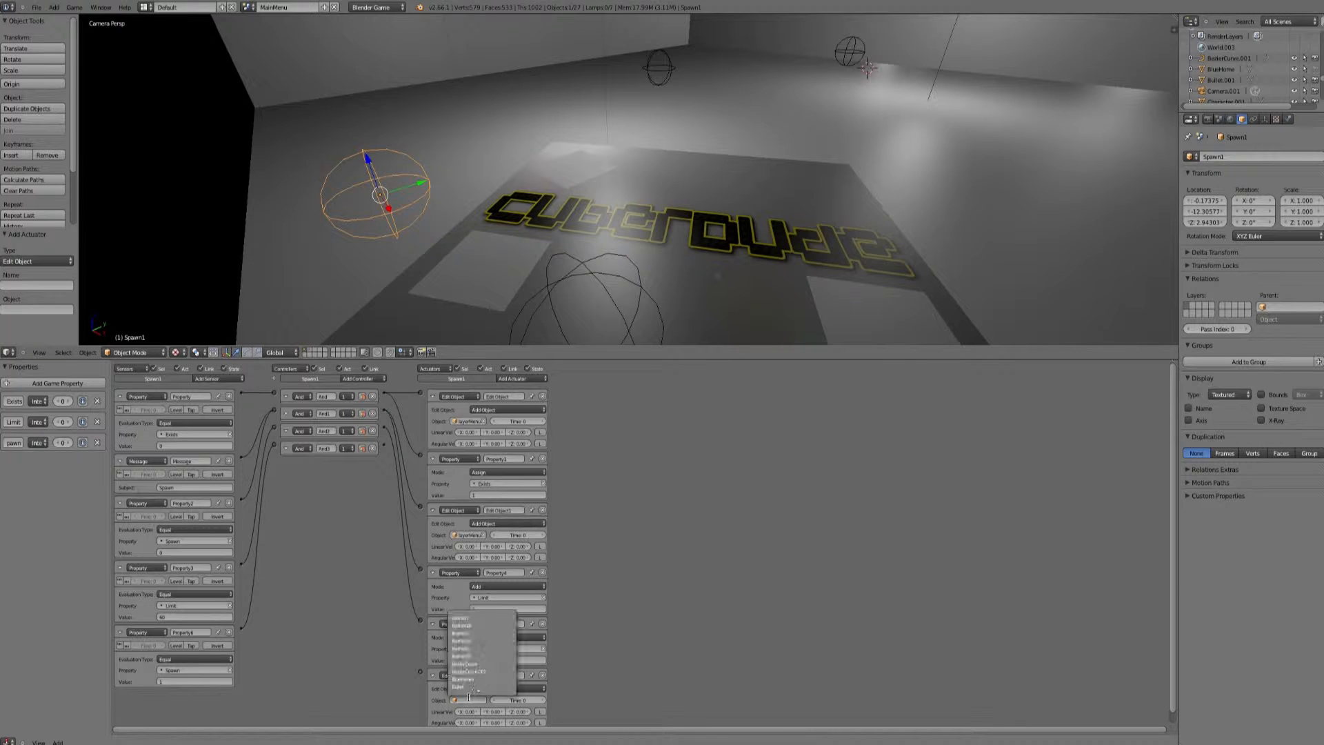
scroll(468, 698, down, 5)
scroll(476, 657, down, 2)
click(474, 638)
drag(420, 670, 386, 448)
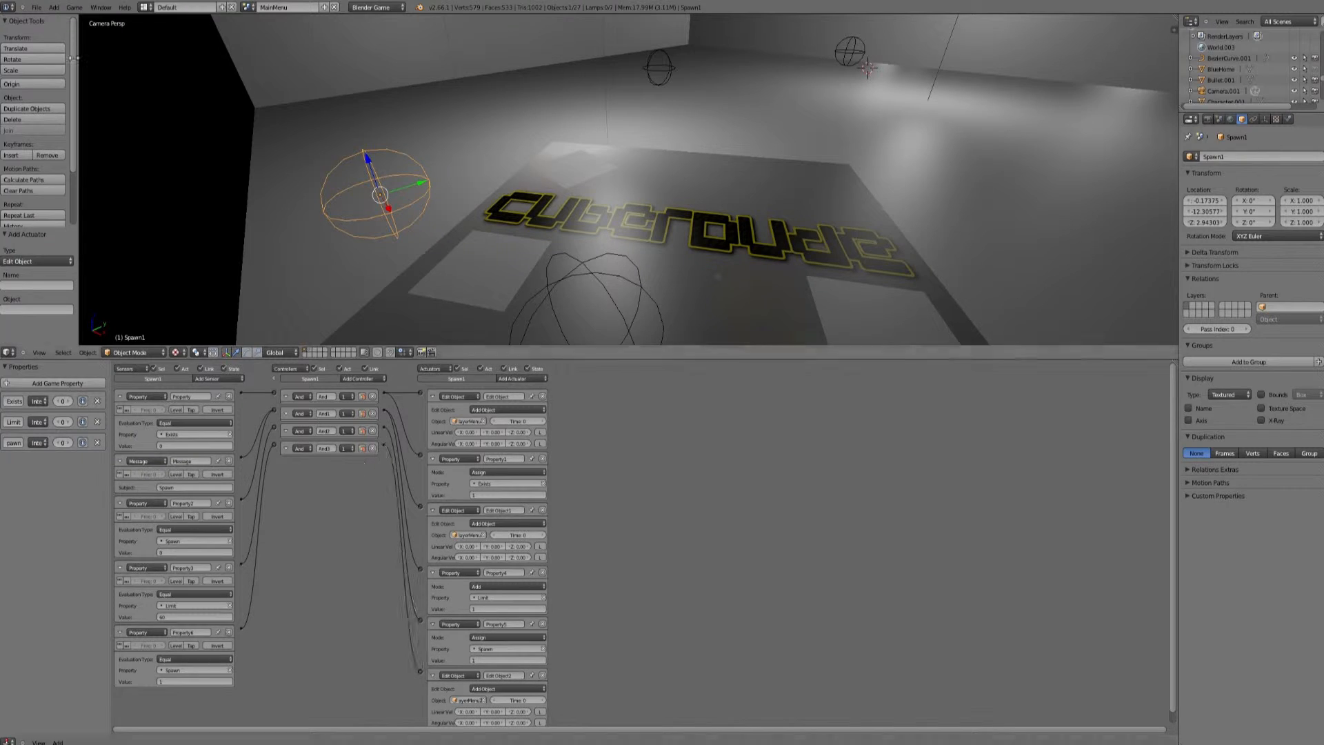
Step: Save the file and start the game in an enlarged 3D view to test the spawning
click(35, 7)
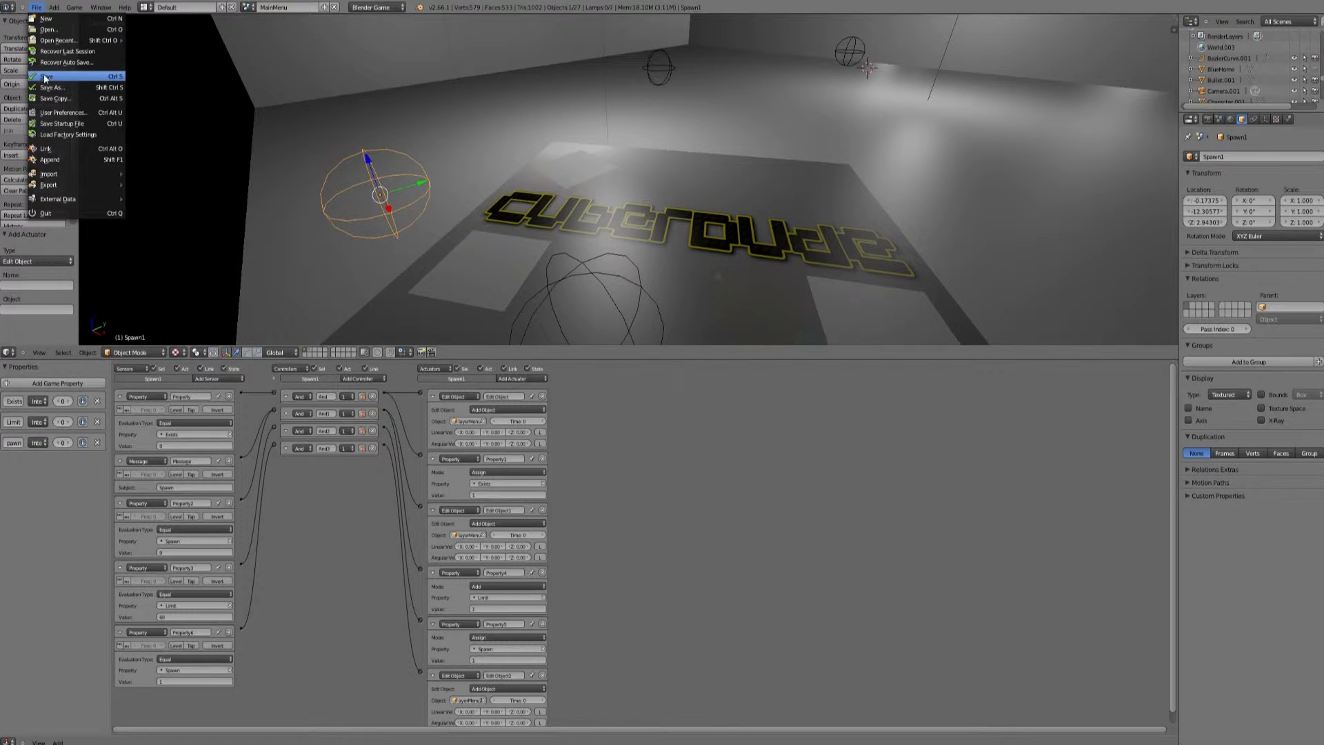
click(44, 78)
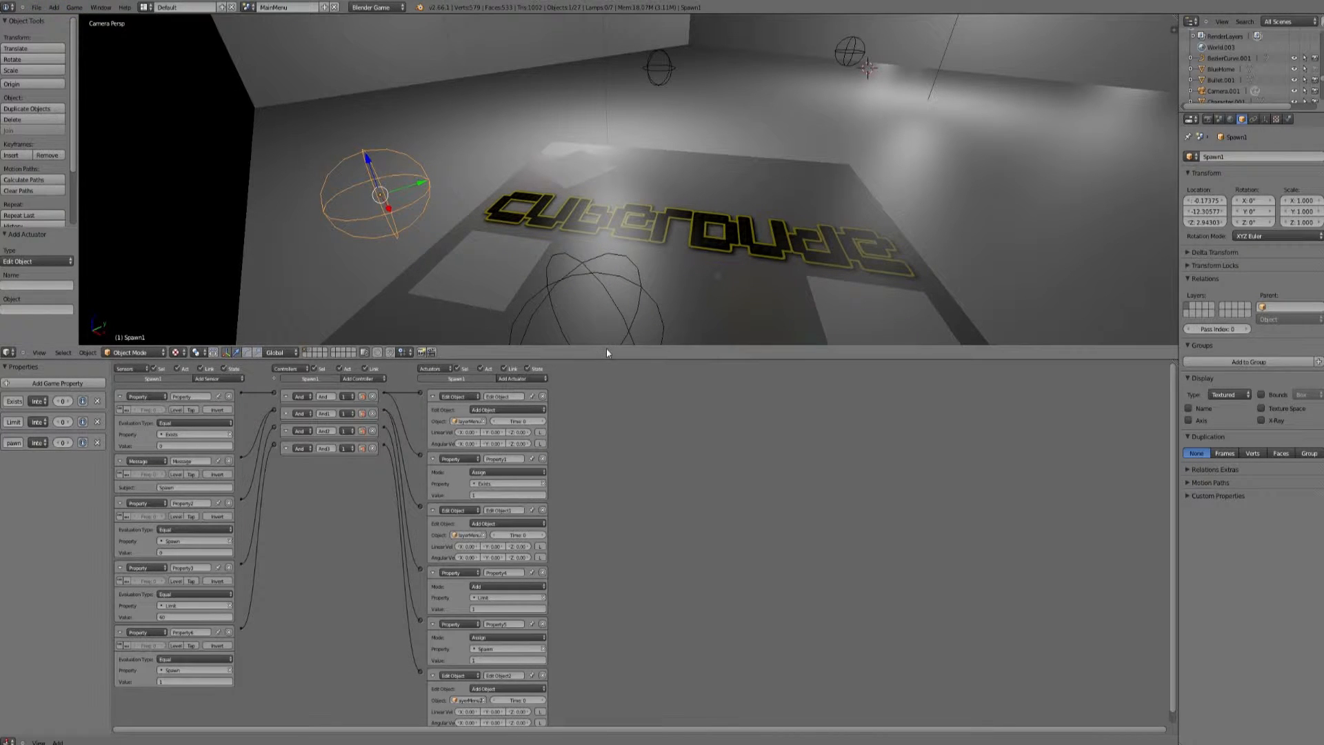
drag(603, 360, 604, 549)
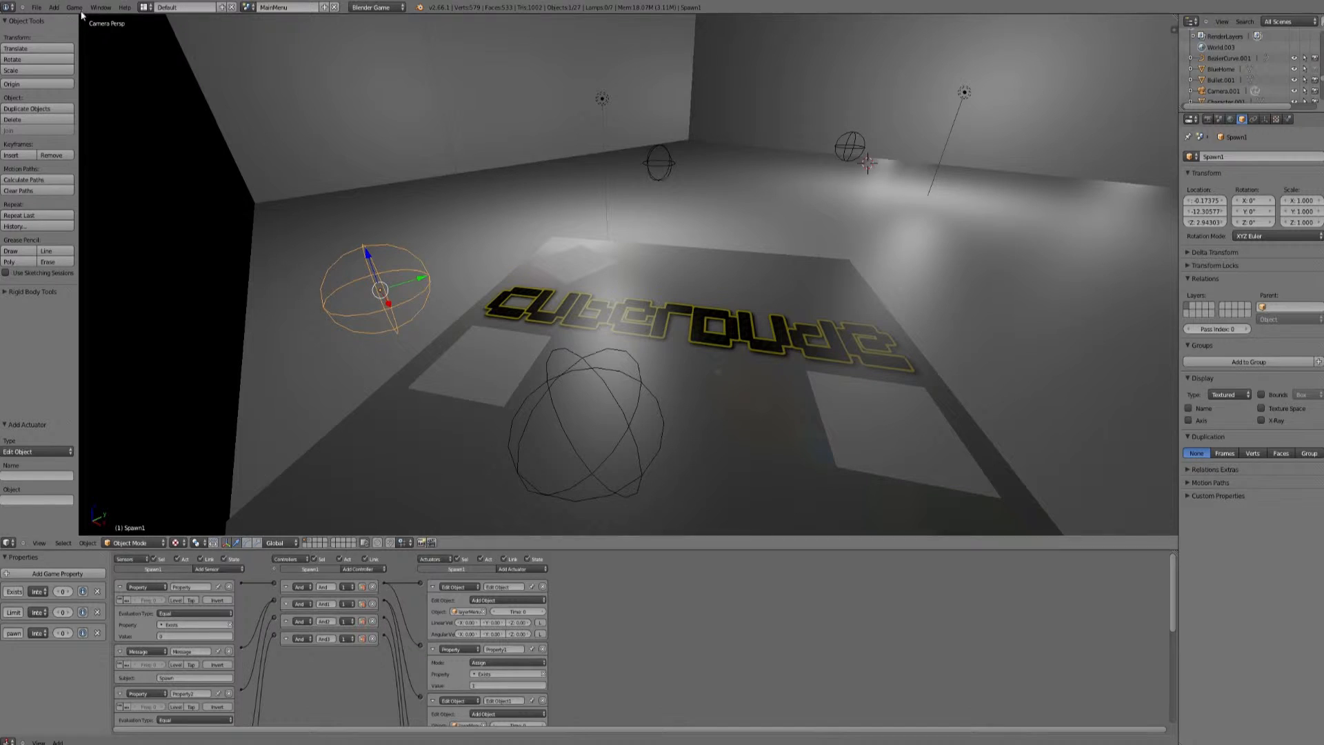
click(76, 9)
click(103, 24)
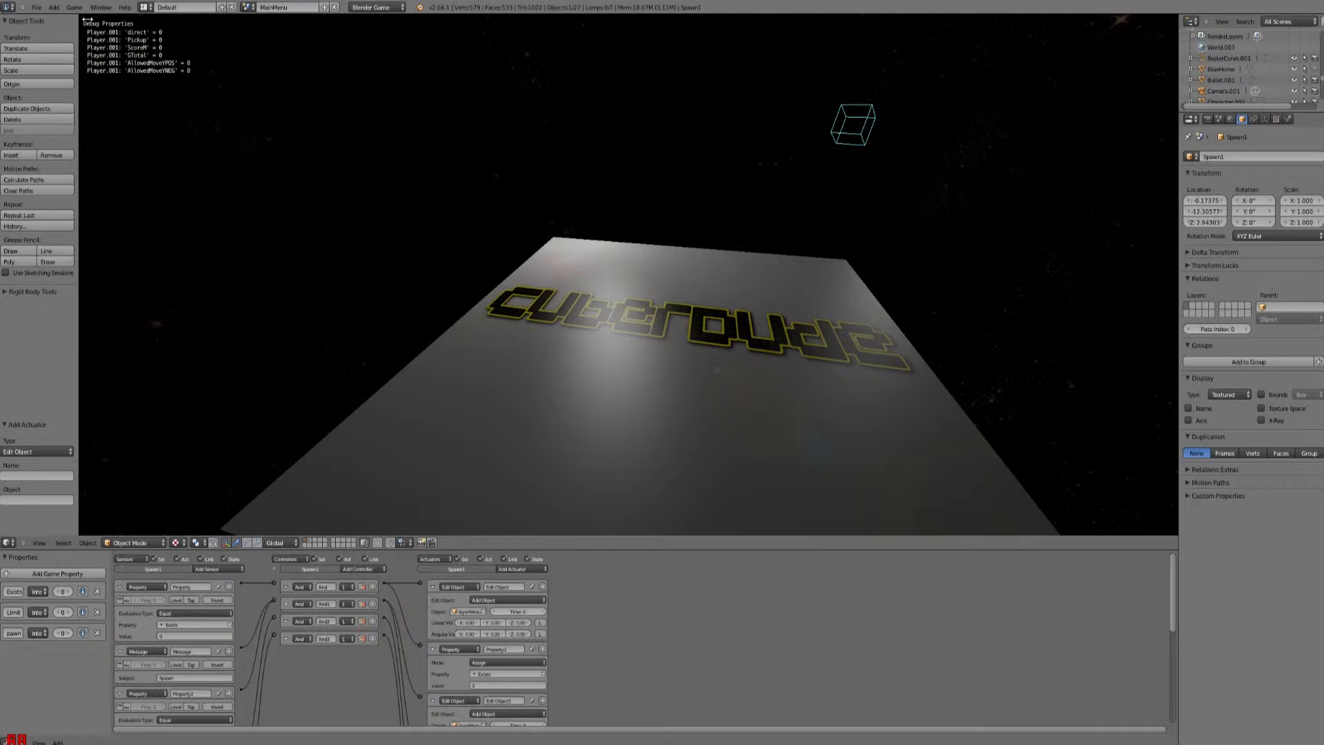
Step: Stop the game and check which objects Spawn1's Edit Object actuators add
key(Escape)
drag(599, 545, 606, 386)
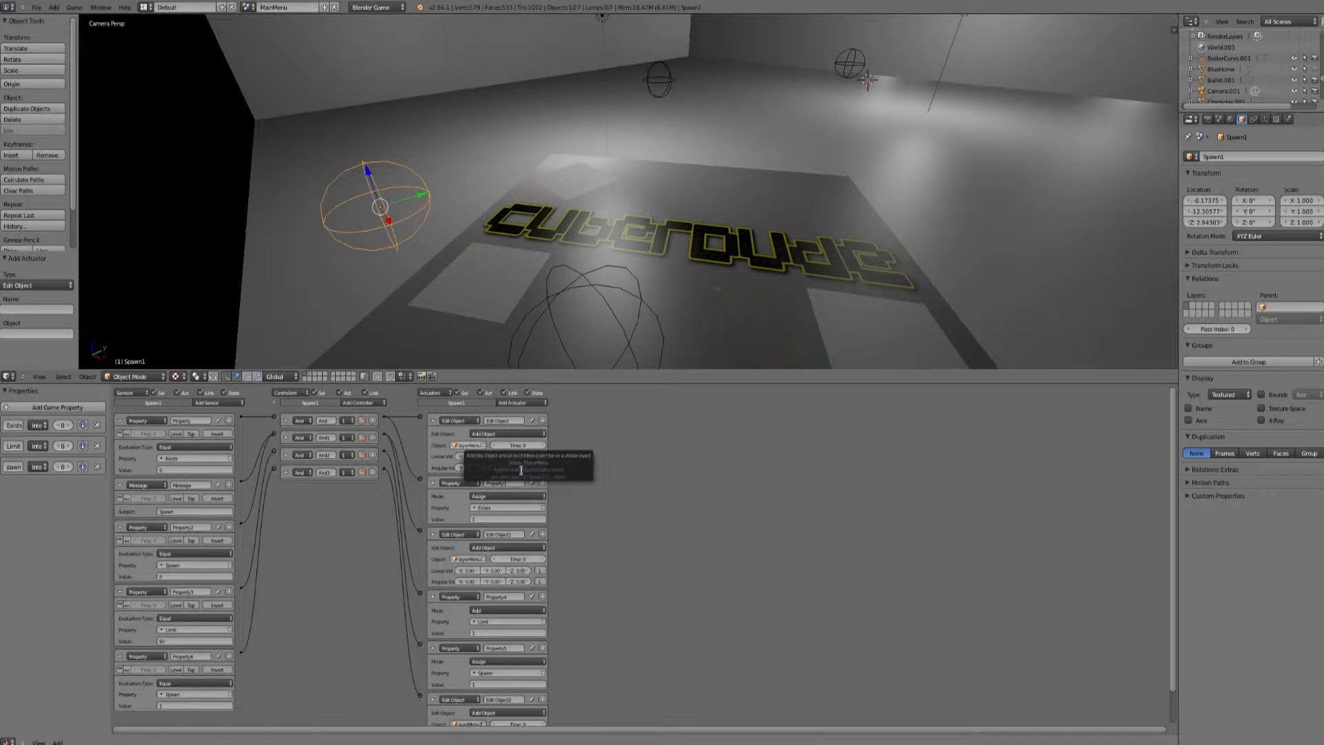
click(469, 445)
scroll(473, 663, down, 2)
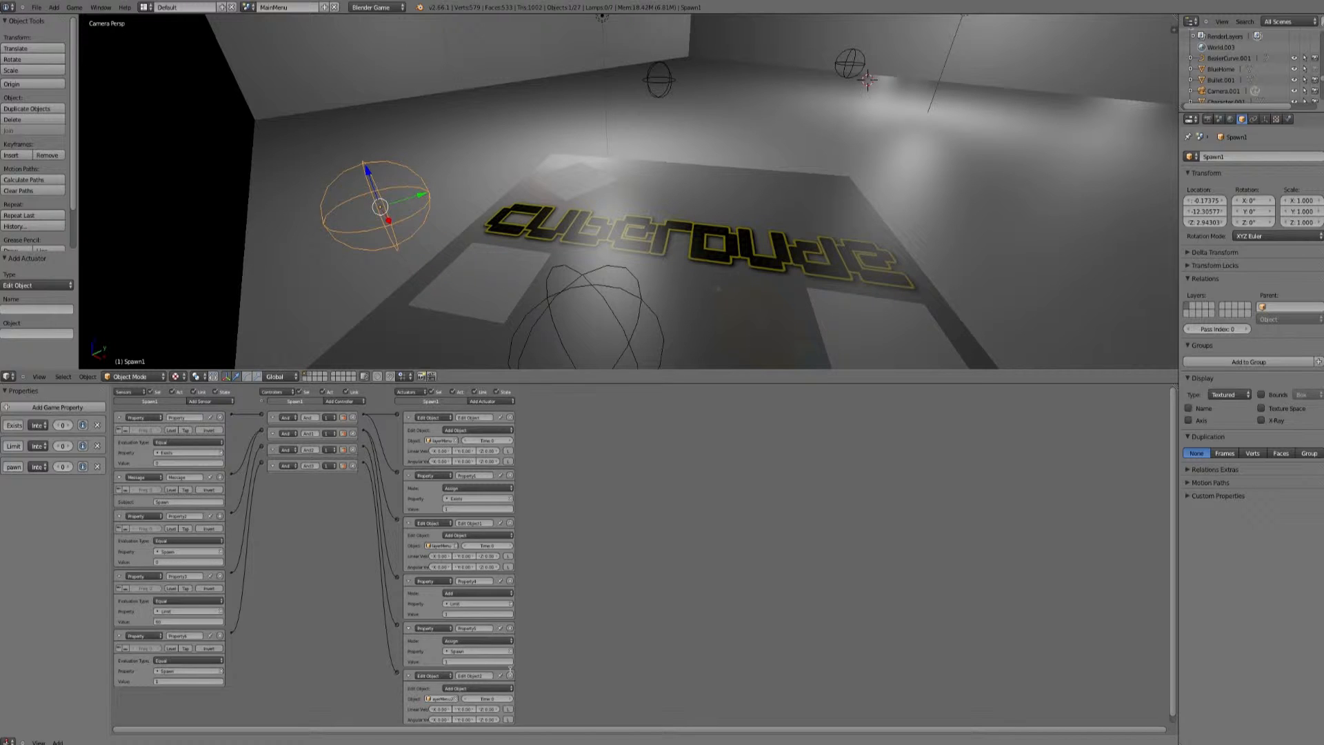
click(440, 698)
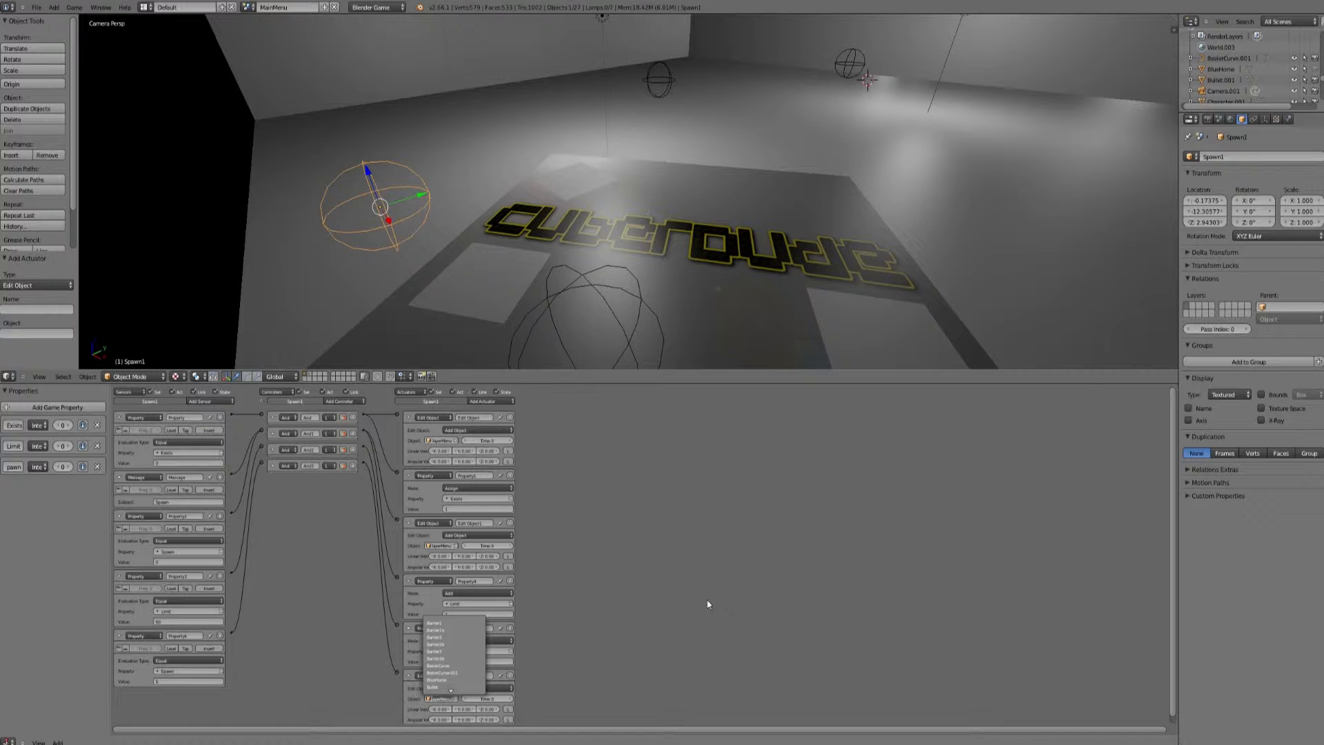
click(707, 604)
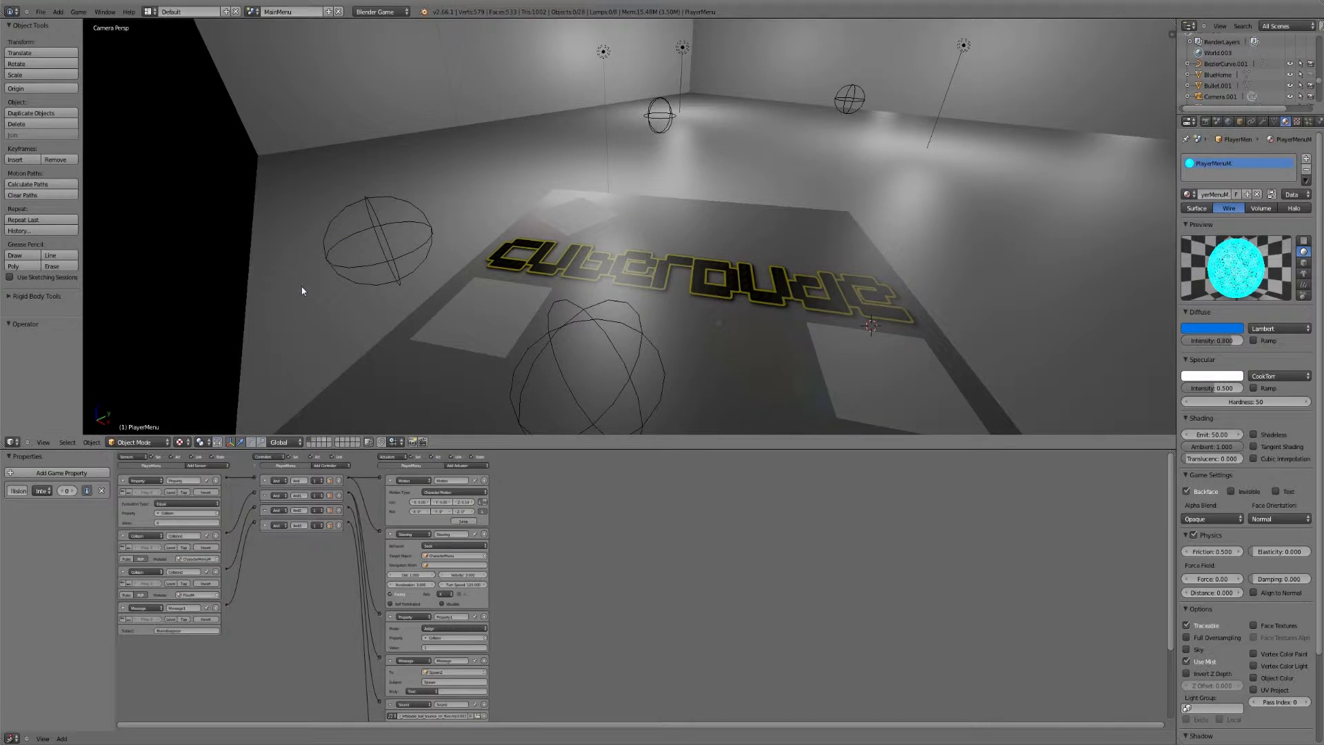
Step: Run the game to test the spawning and collisions of the menu cubes, and stop it
click(80, 12)
click(85, 24)
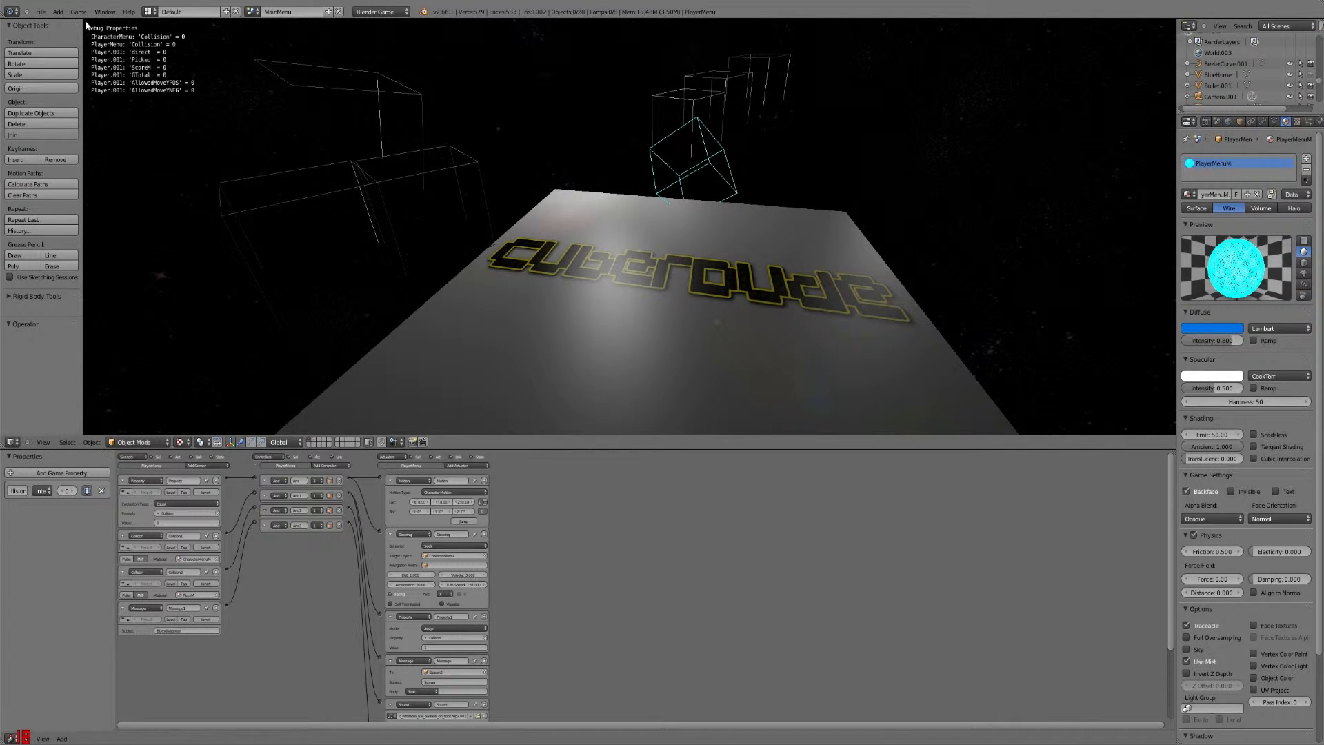
key(Escape)
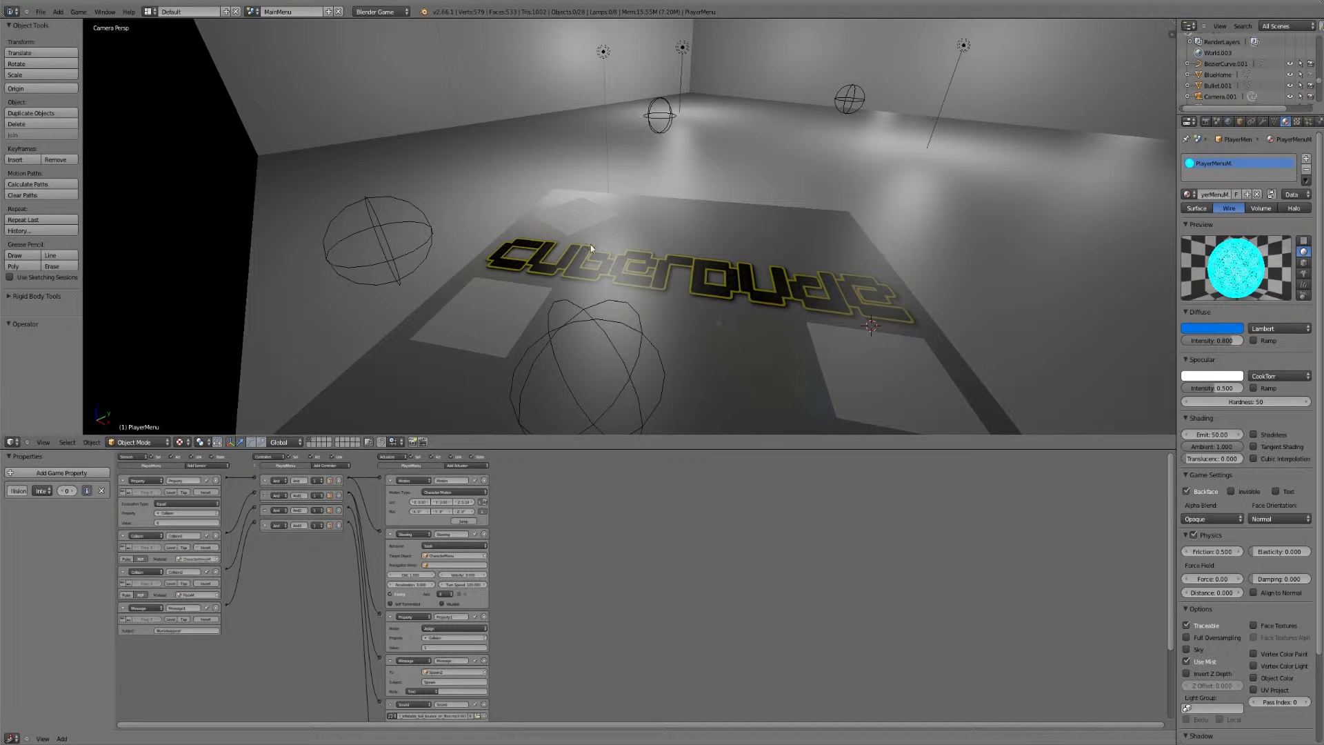
Step: Show the layer holding the cubes and compare the material in PlayerMenu's first Collision sensor with CharacterMenu's material name
click(314, 439)
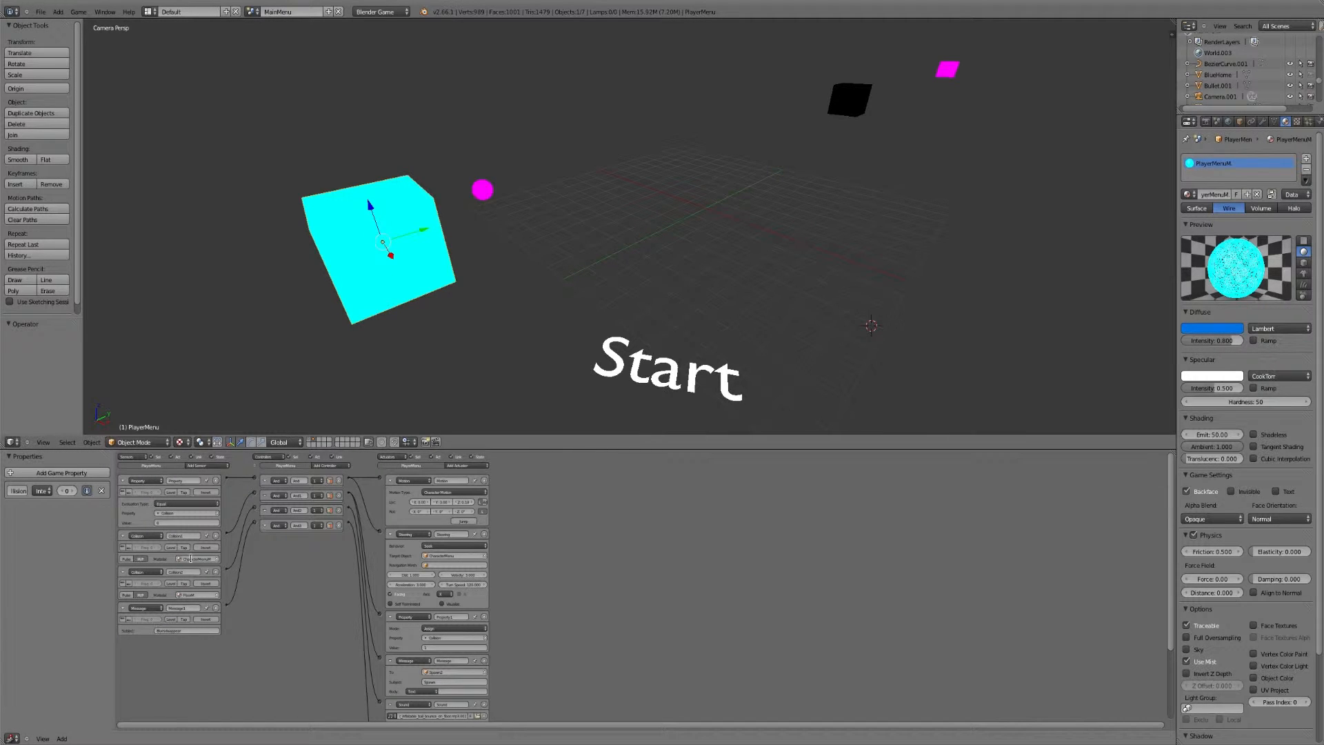
scroll(295, 580, up, 3)
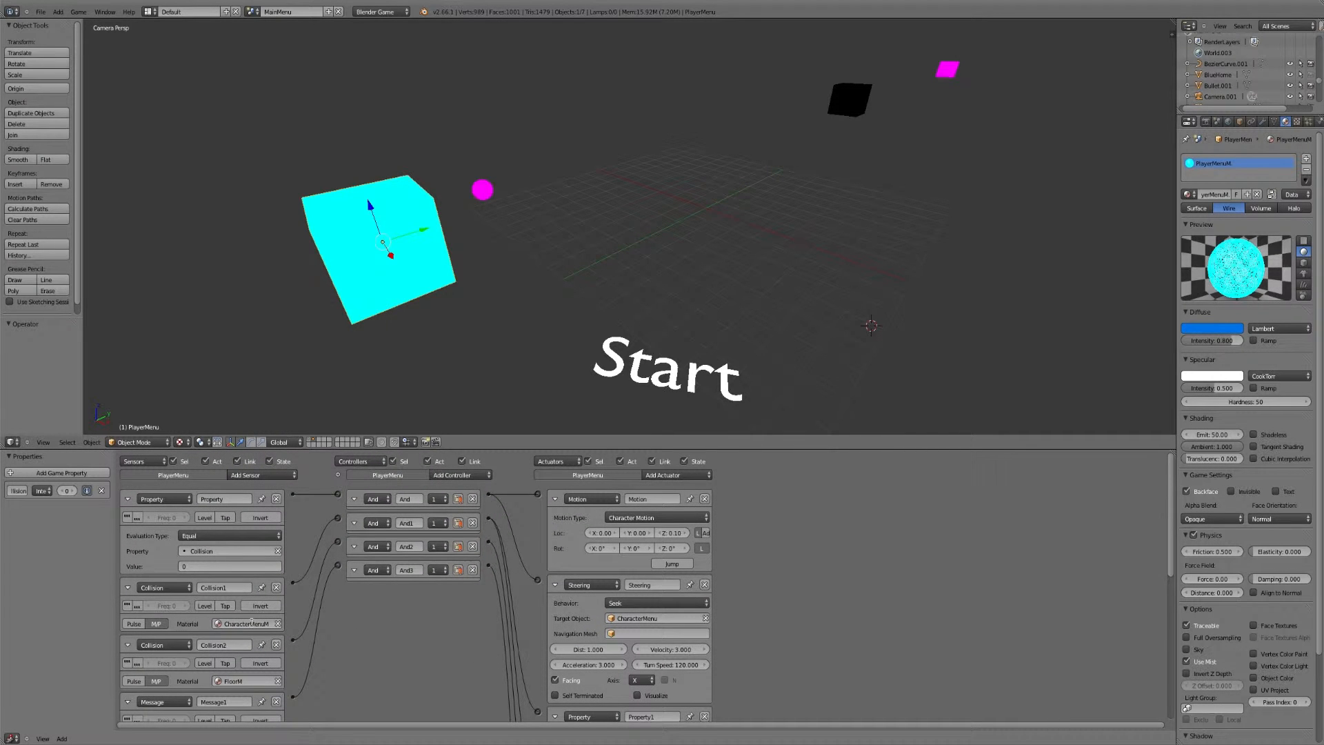
click(246, 623)
right_click(855, 100)
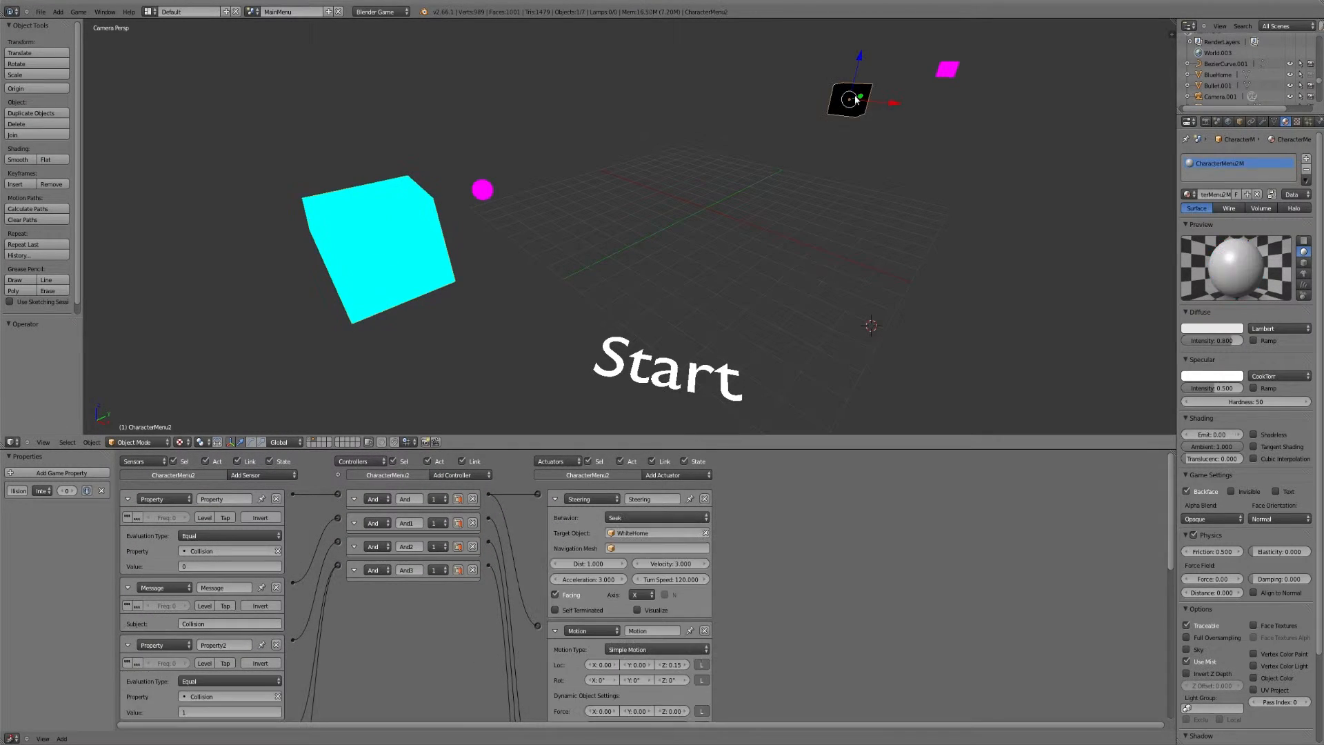
right_click(855, 100)
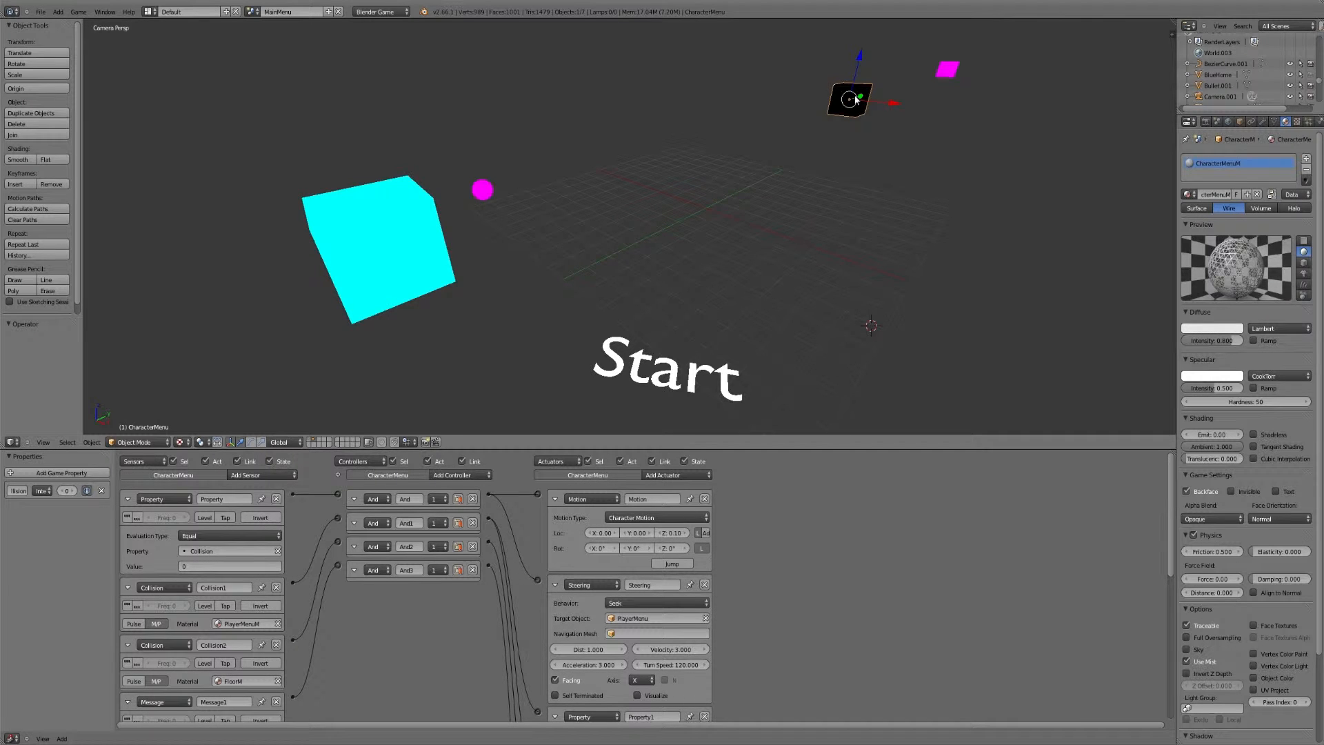
click(1212, 194)
drag(1211, 193, 1240, 194)
Step: Compare the material in CharacterMenu's first Collision sensor with PlayerMenu's material name, and look over CharacterMenu's logic bricks
right_click(378, 279)
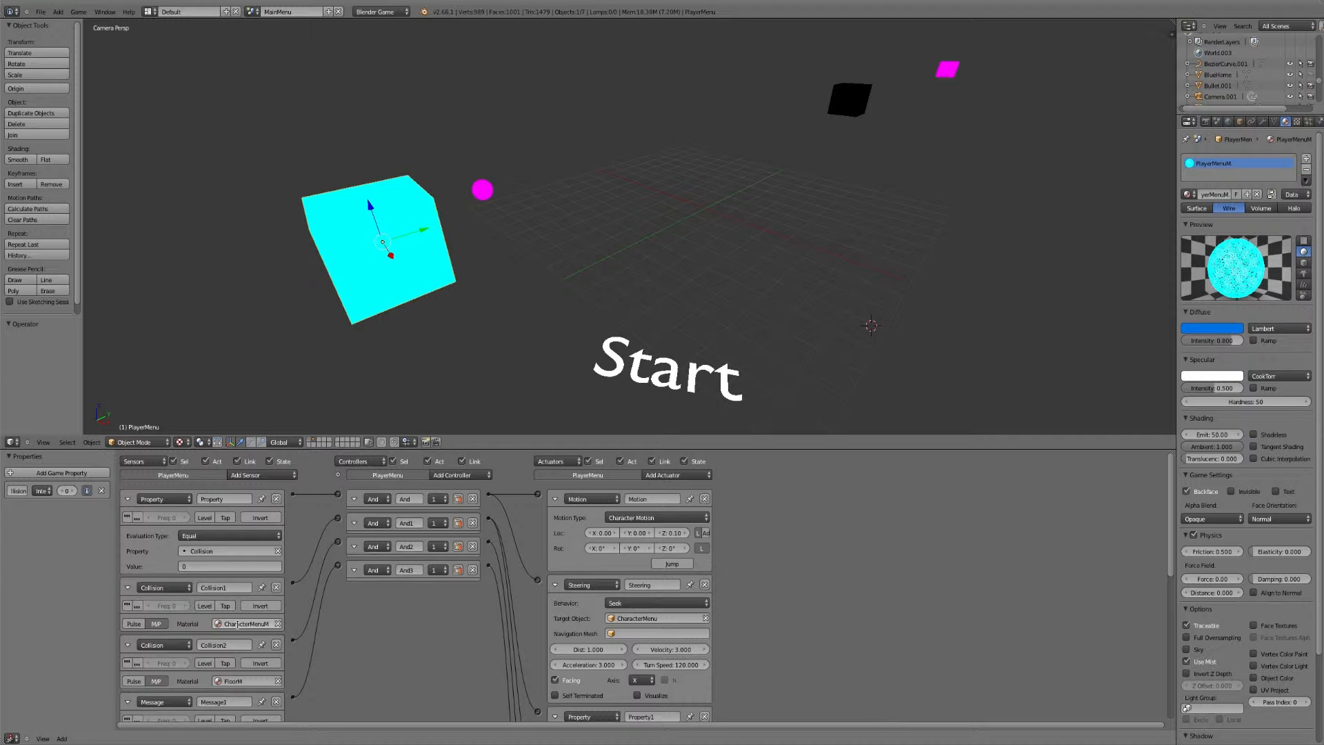
right_click(850, 104)
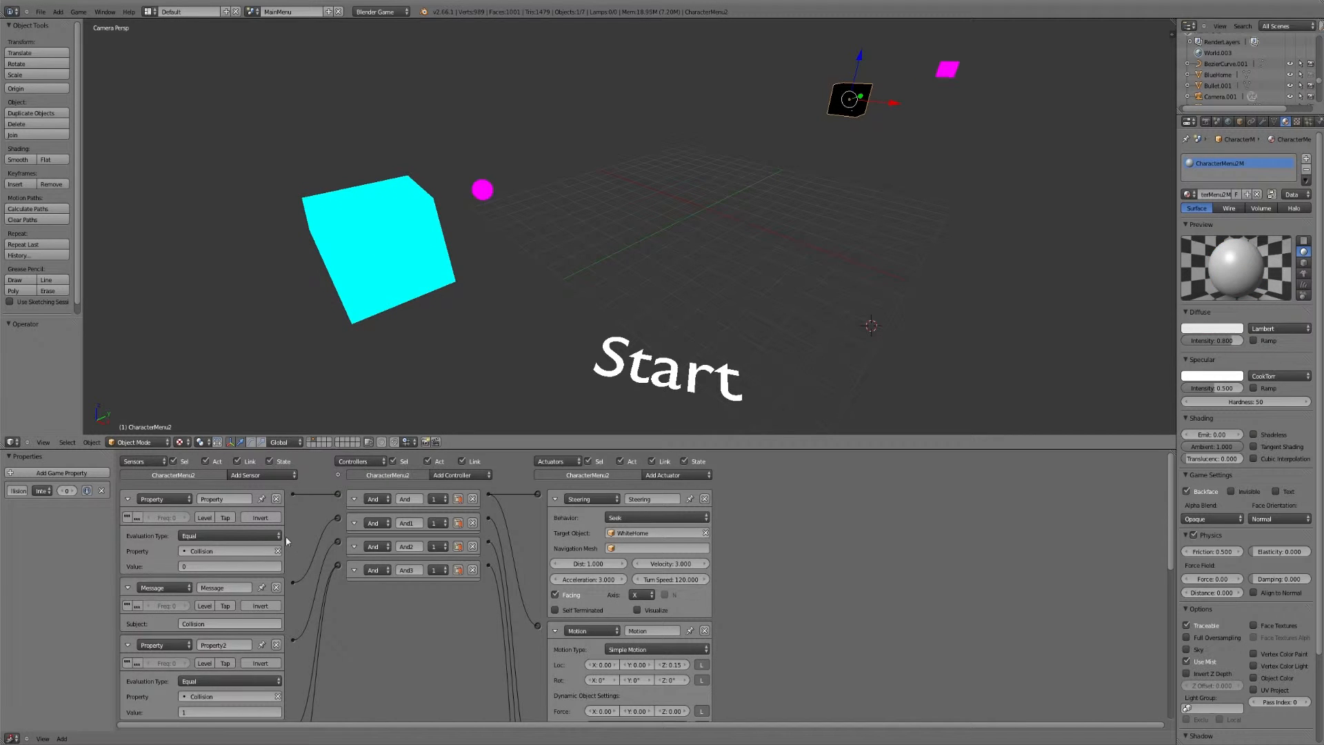
right_click(854, 100)
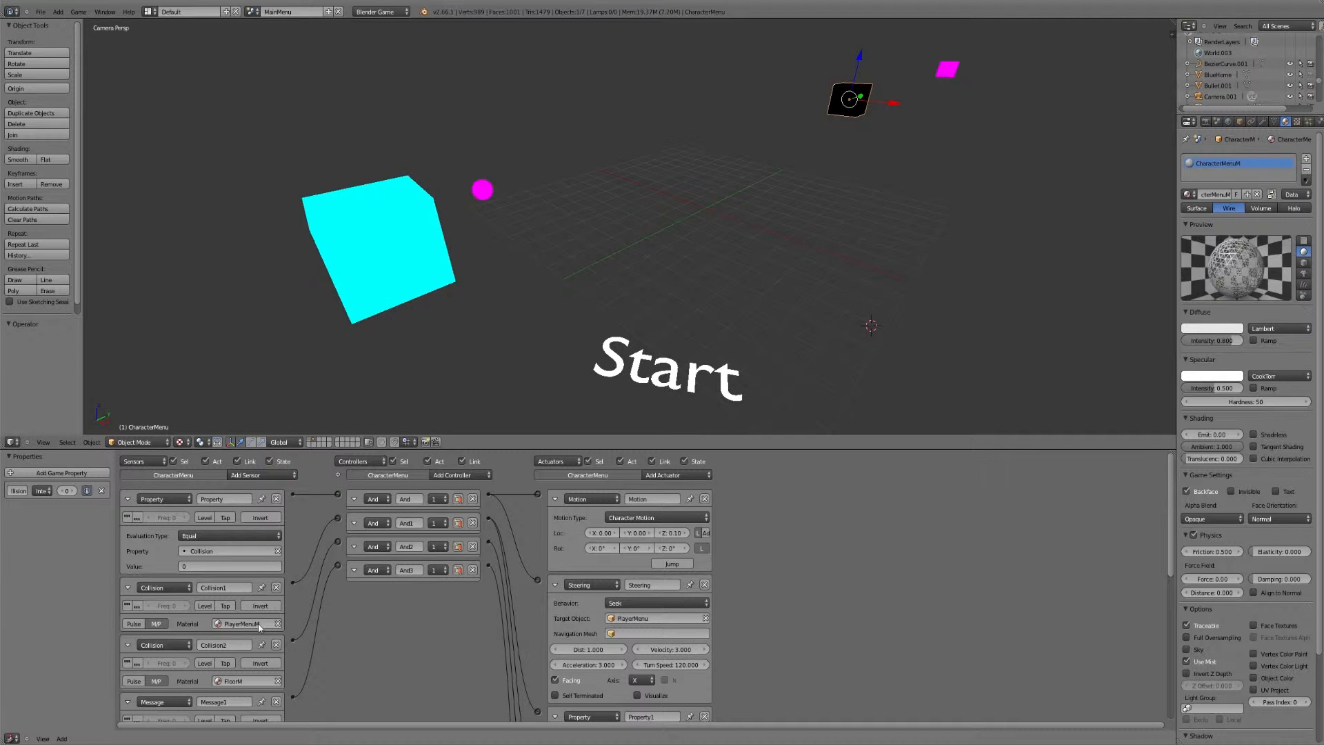
right_click(377, 242)
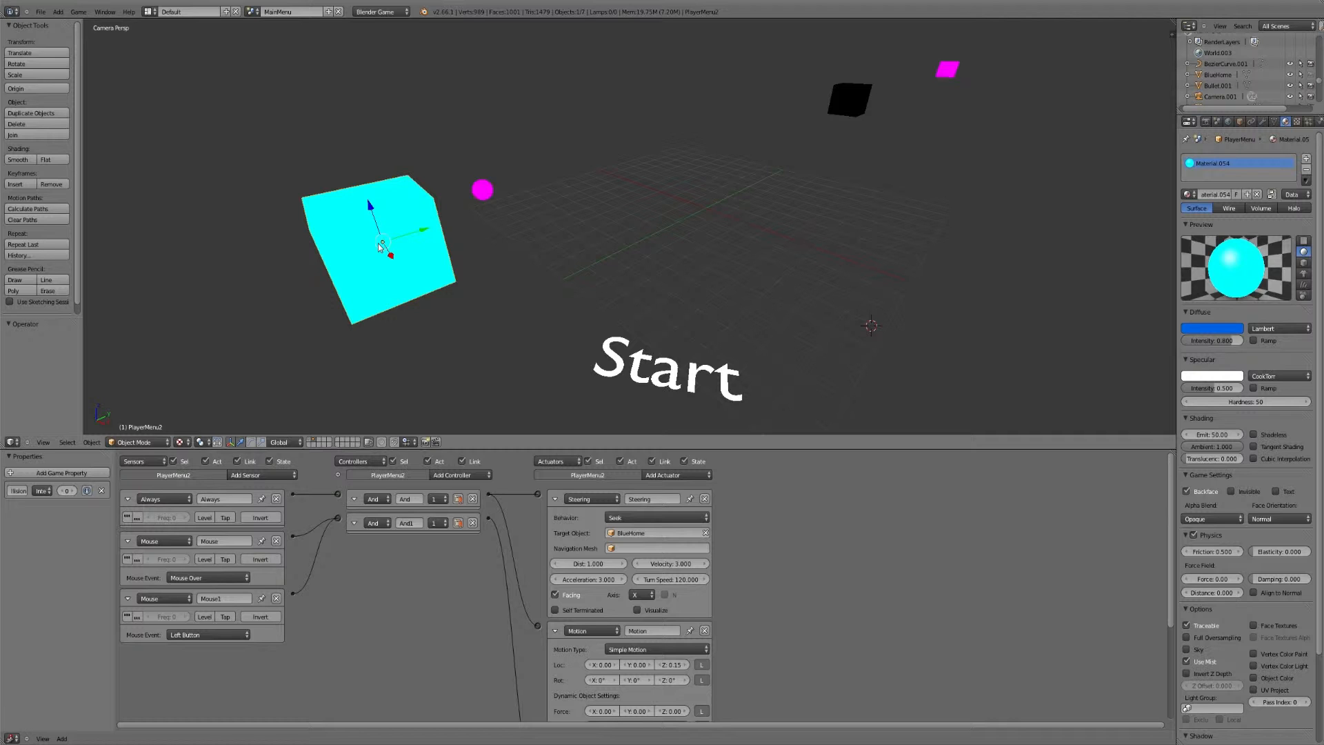
right_click(412, 221)
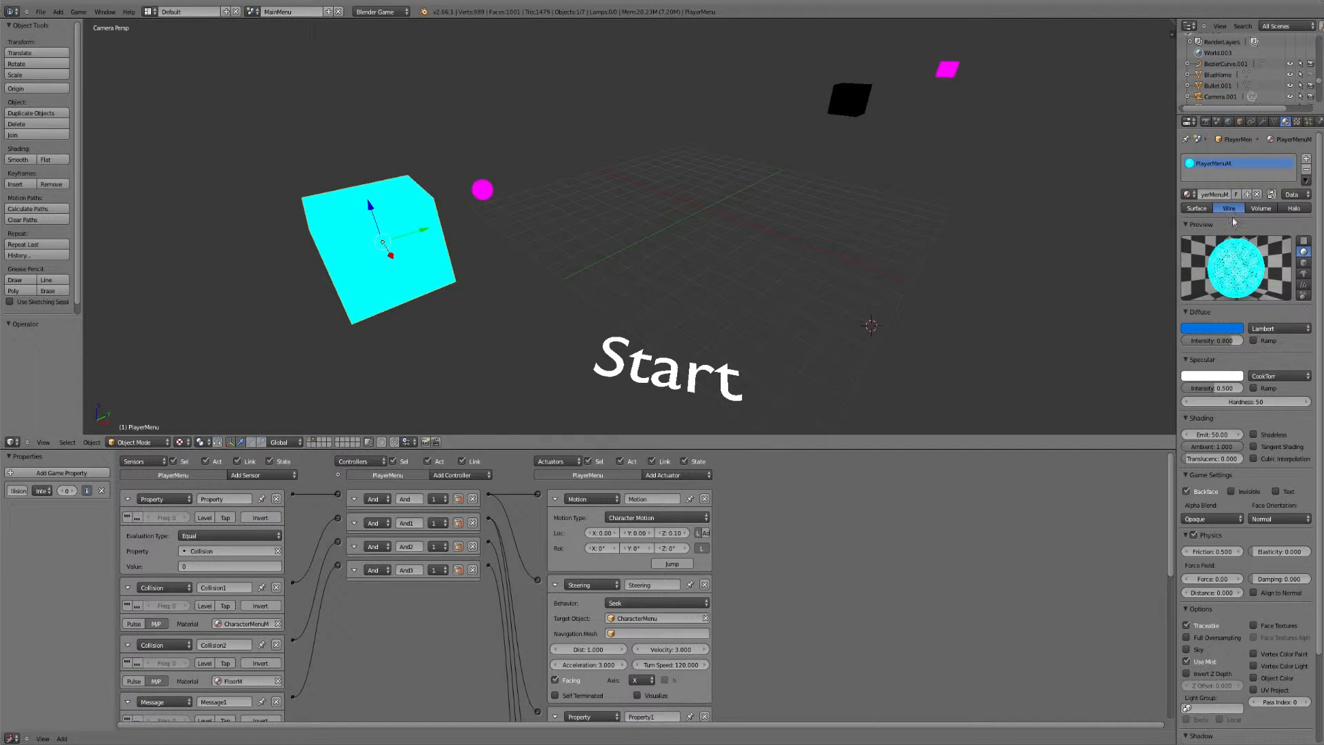
drag(1202, 194, 1230, 194)
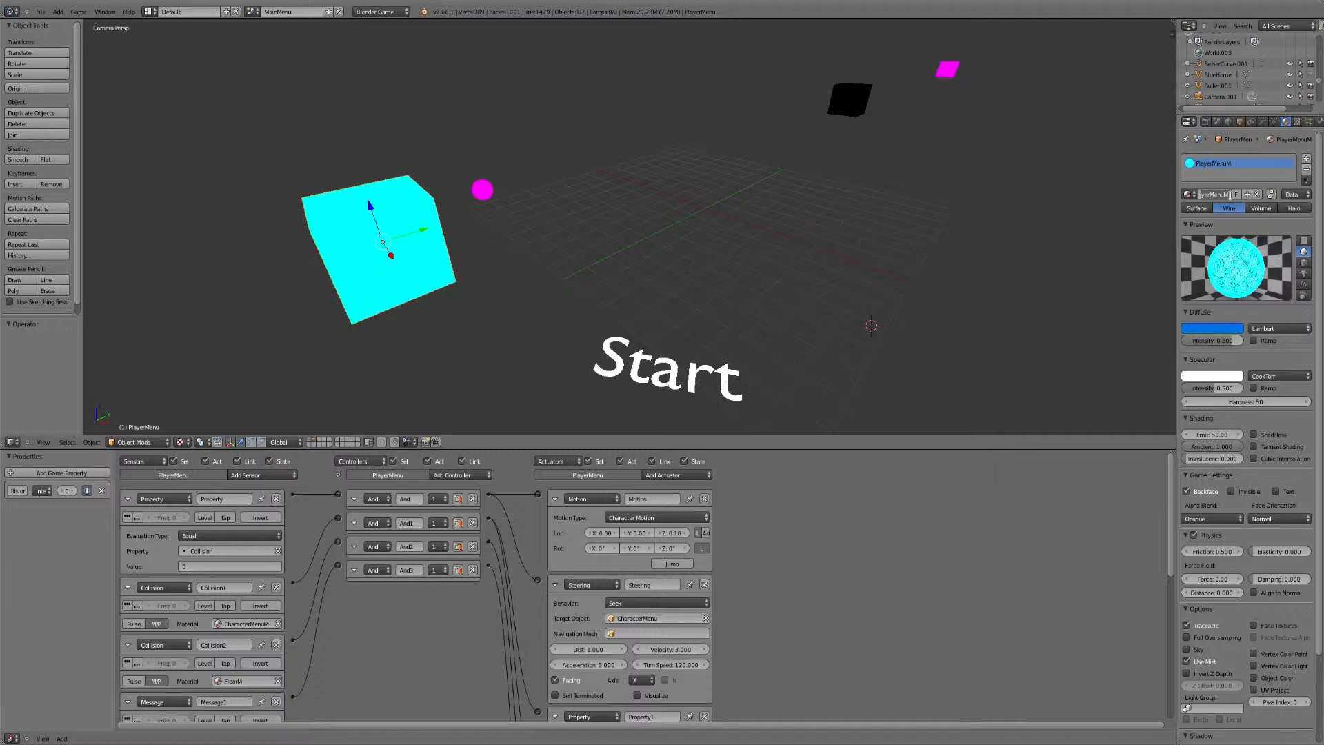
click(1230, 195)
key(Return)
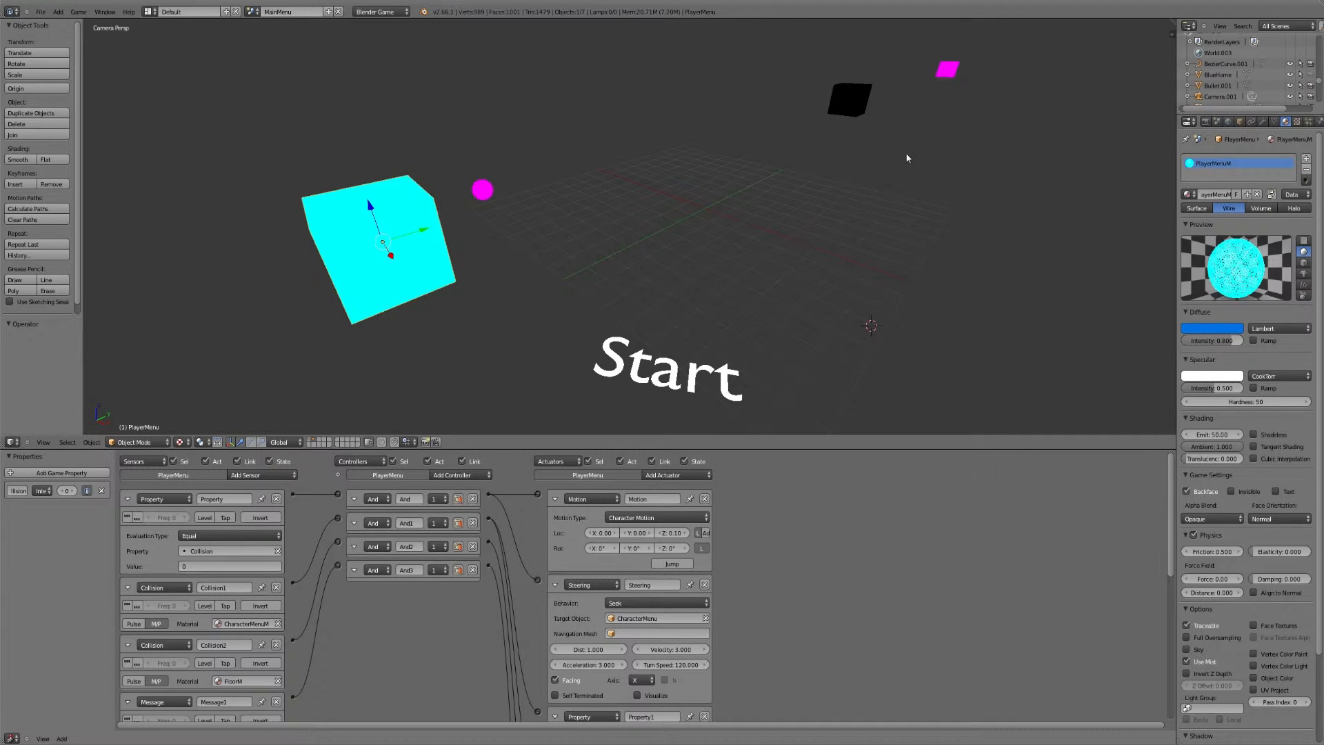
right_click(855, 101)
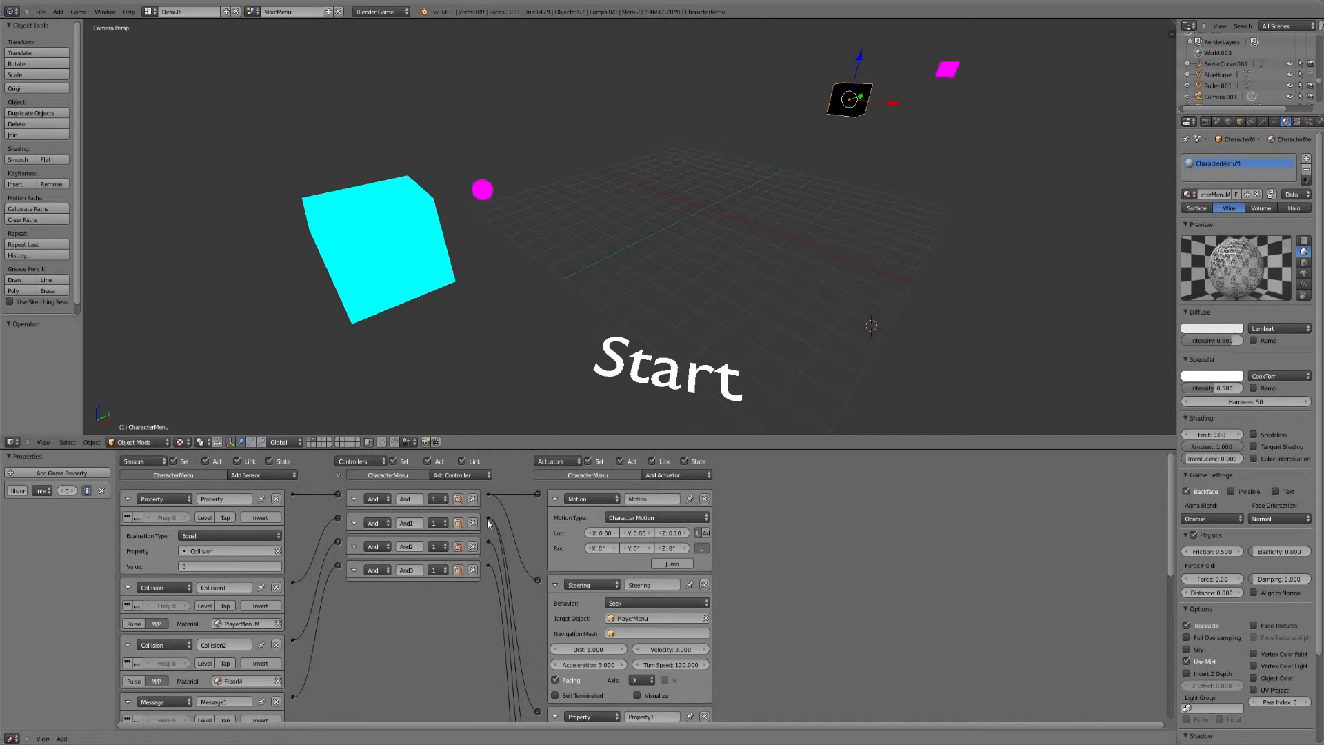
scroll(488, 524, down, 5)
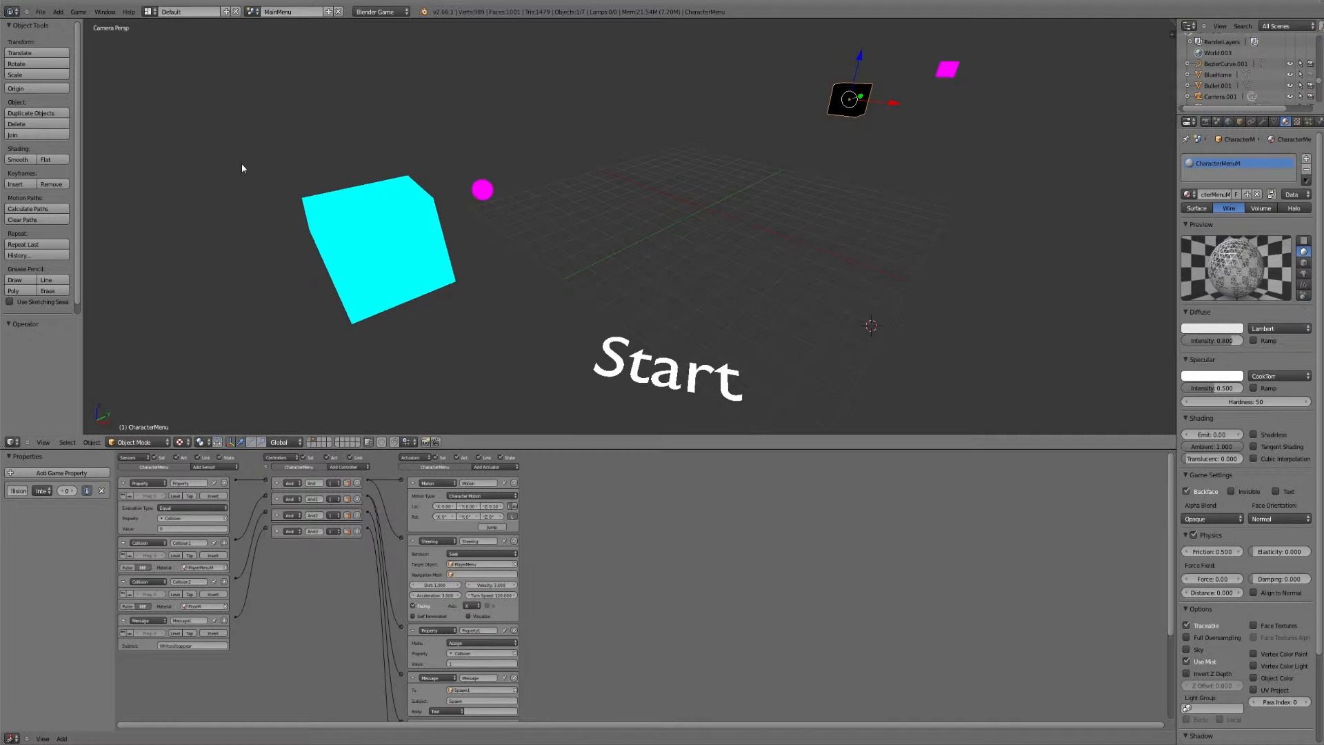
Step: Show the layer with the Cuberoude floor and start the game for another test
click(309, 439)
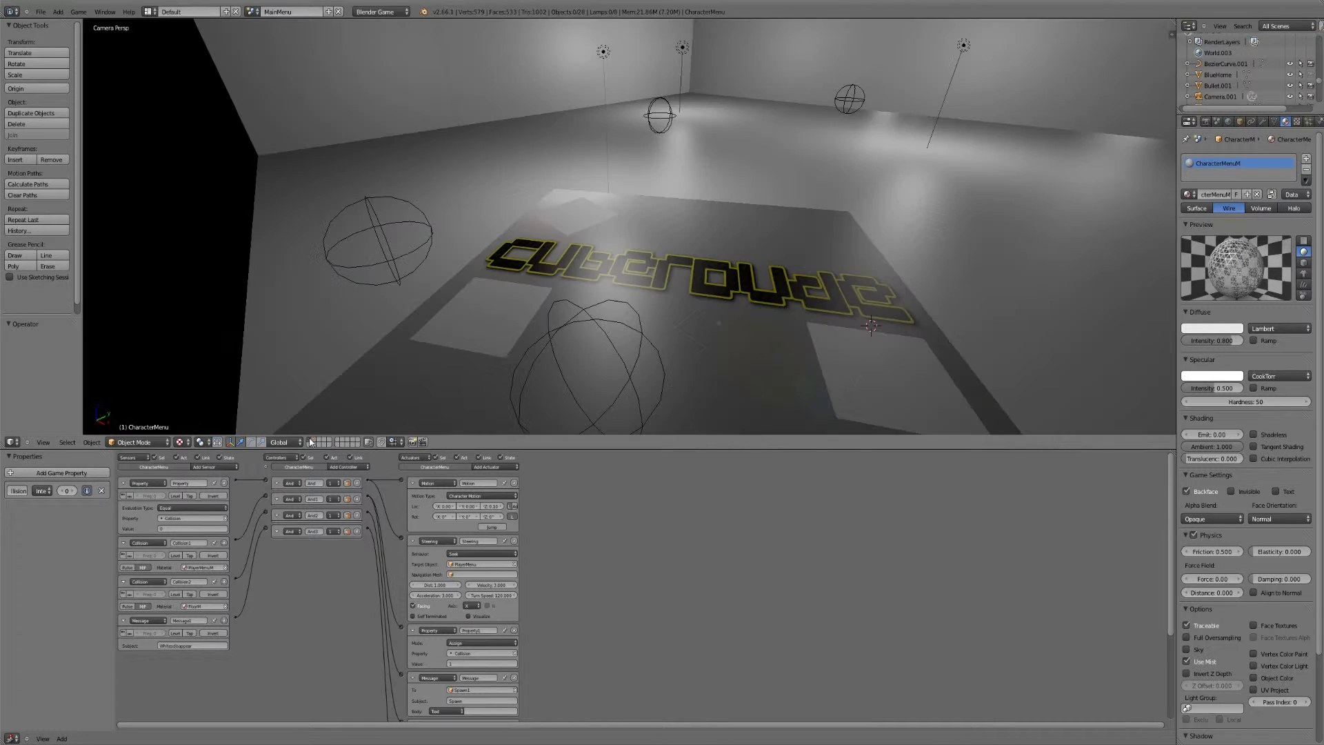
click(77, 12)
click(104, 22)
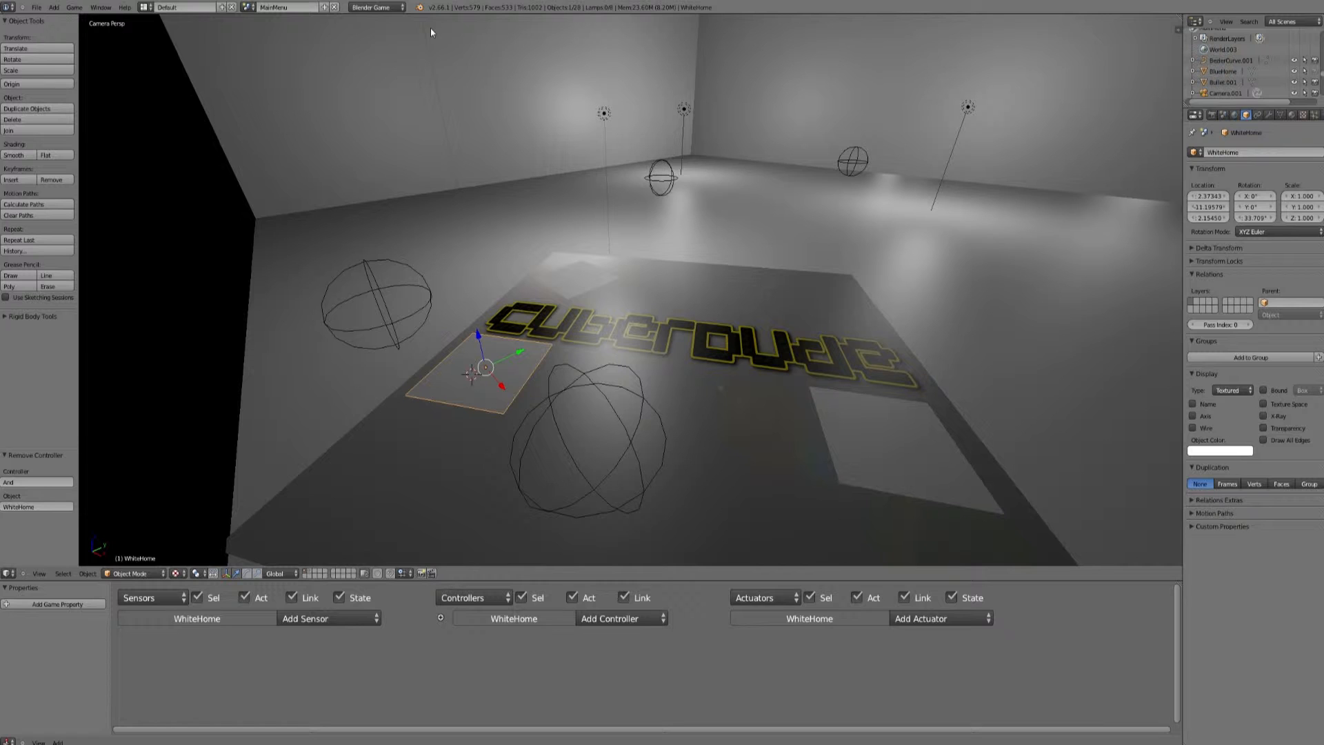
Step: Select the WhiteHome plane and add a Collision sensor that detects by material
right_click(881, 438)
right_click(498, 376)
drag(482, 580, 414, 415)
click(349, 452)
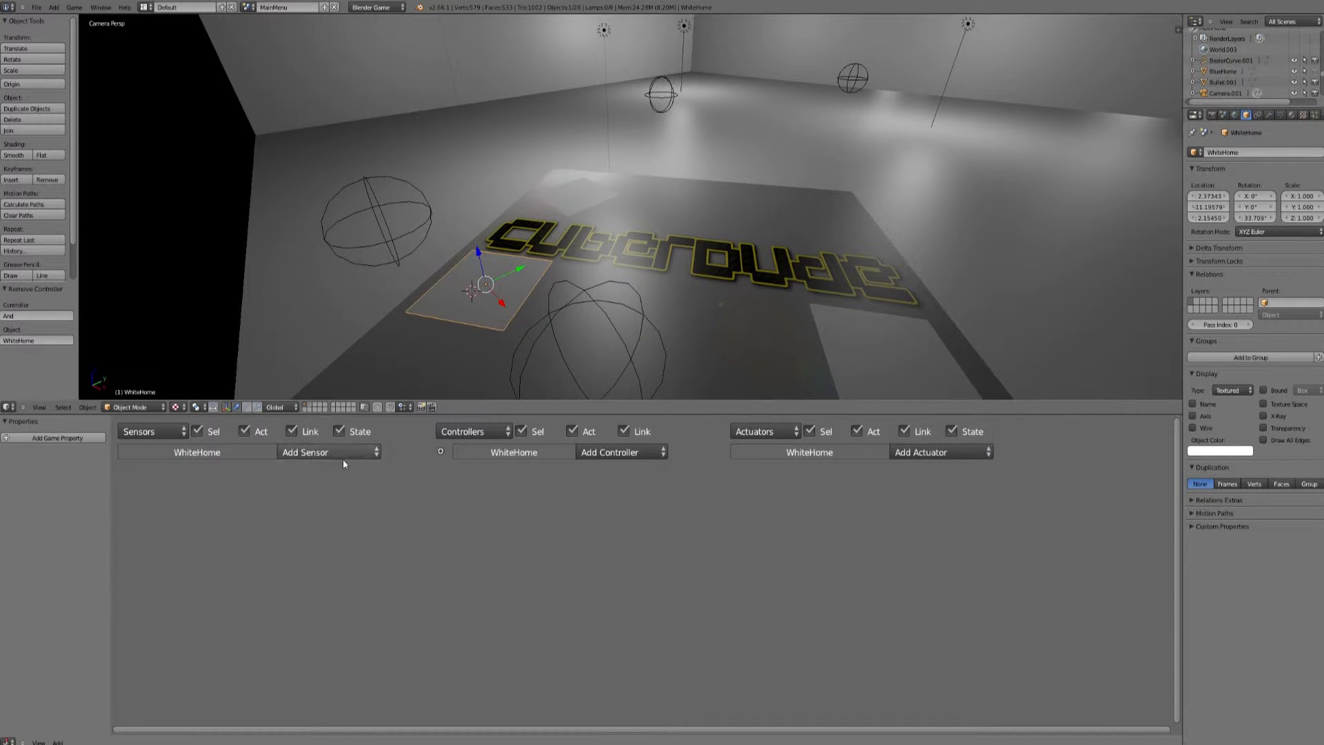
click(314, 516)
click(174, 542)
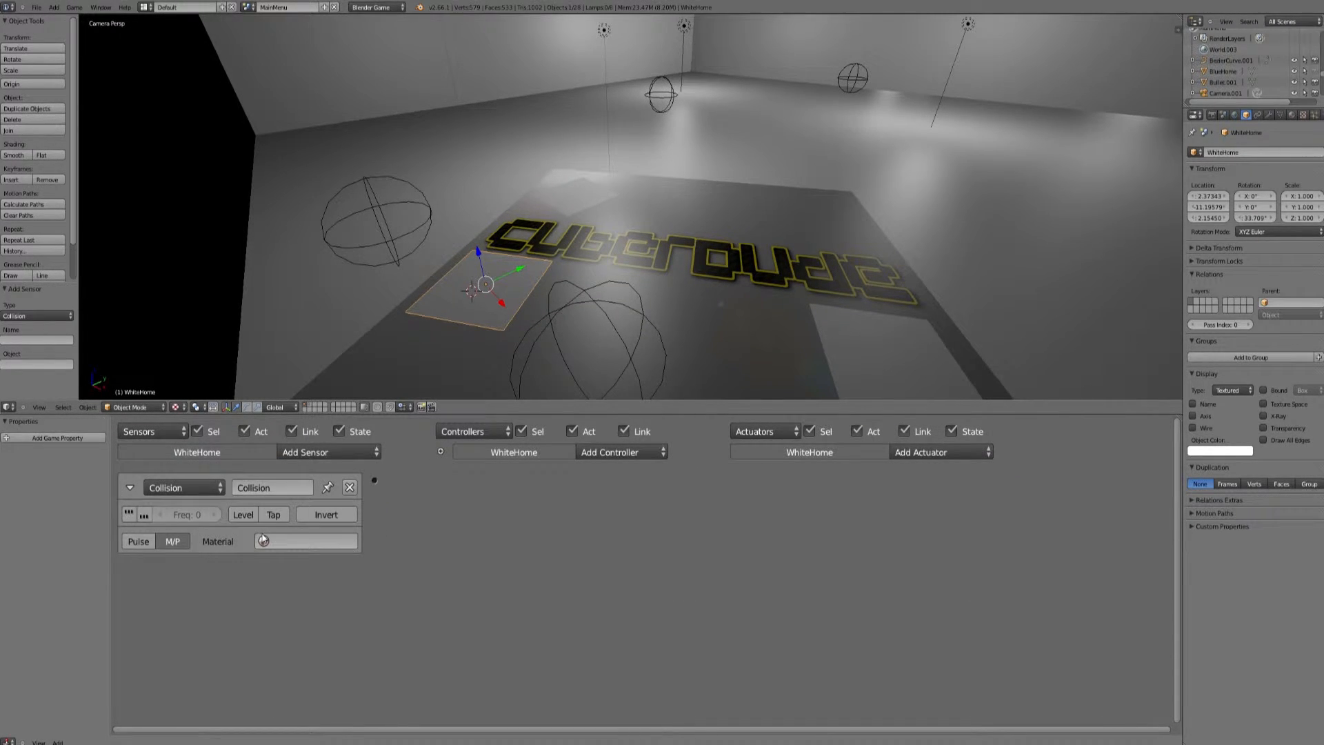
Step: Look up the material name of CharacterMenu2 and set CharacterMenu2M as the material of WhiteHome's Collision sensor
click(283, 541)
click(310, 407)
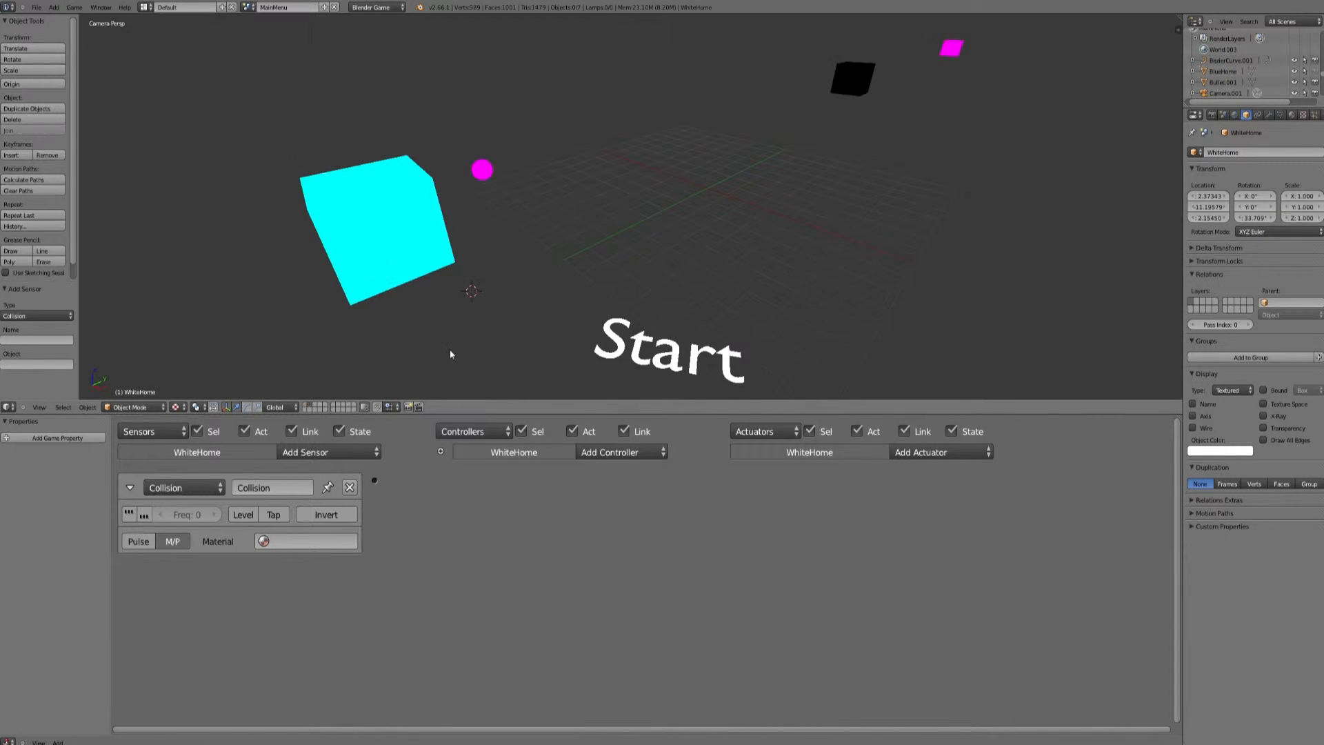
right_click(848, 84)
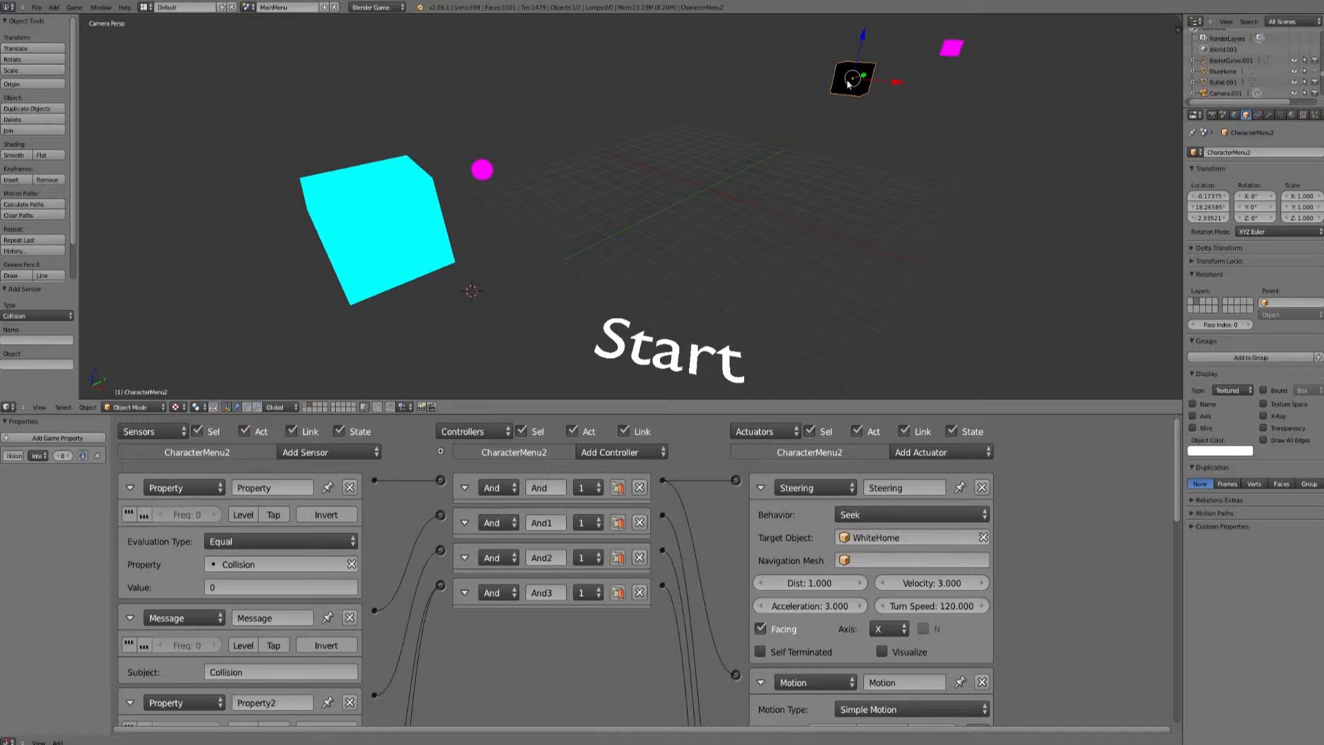
click(1290, 114)
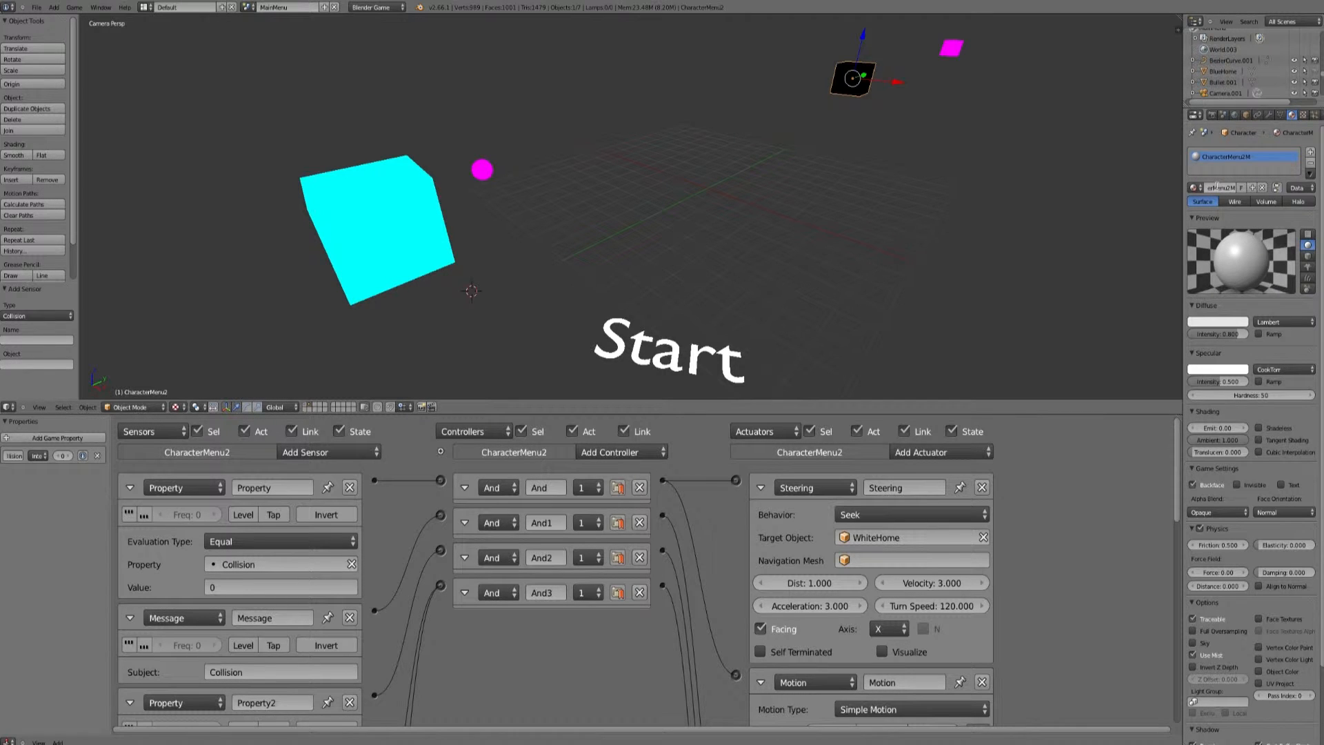
click(306, 407)
right_click(483, 305)
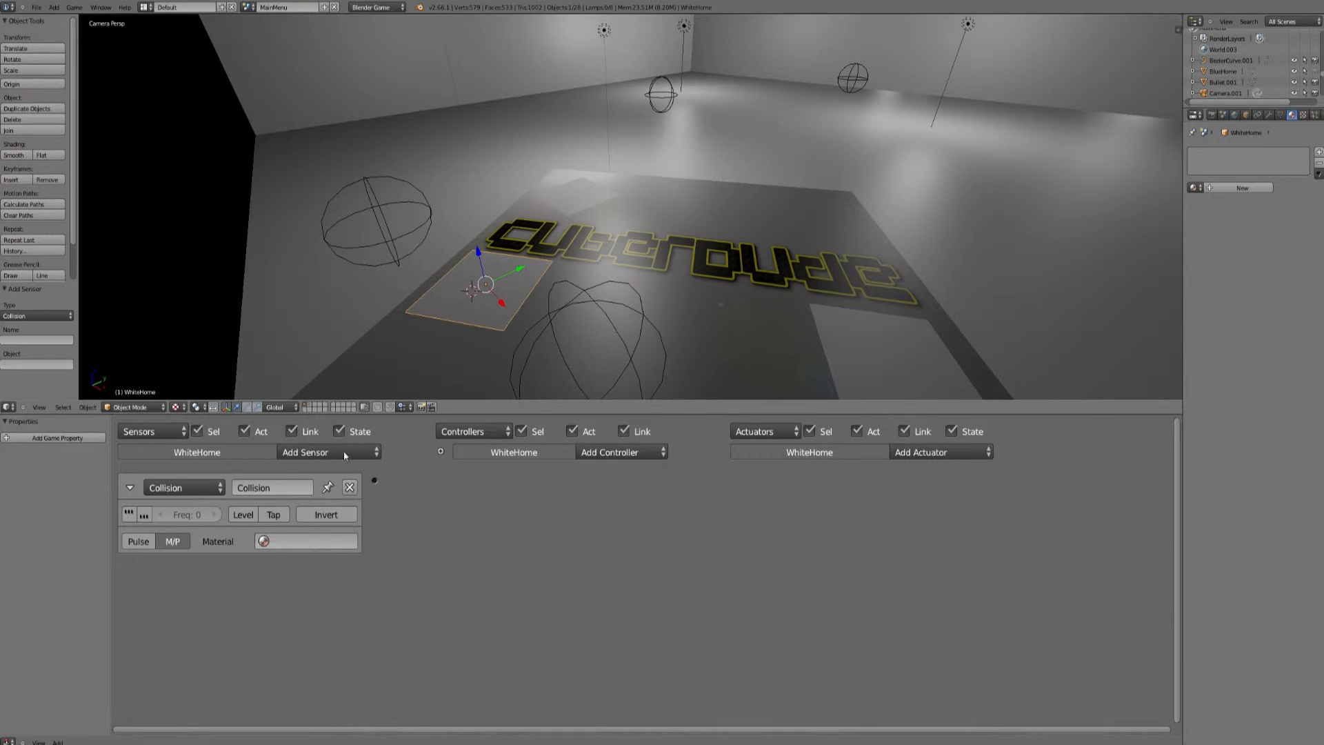
click(309, 539)
click(310, 552)
Step: Add an And controller and a Message actuator to WhiteHome and link them with the Collision sensor
click(613, 451)
click(614, 476)
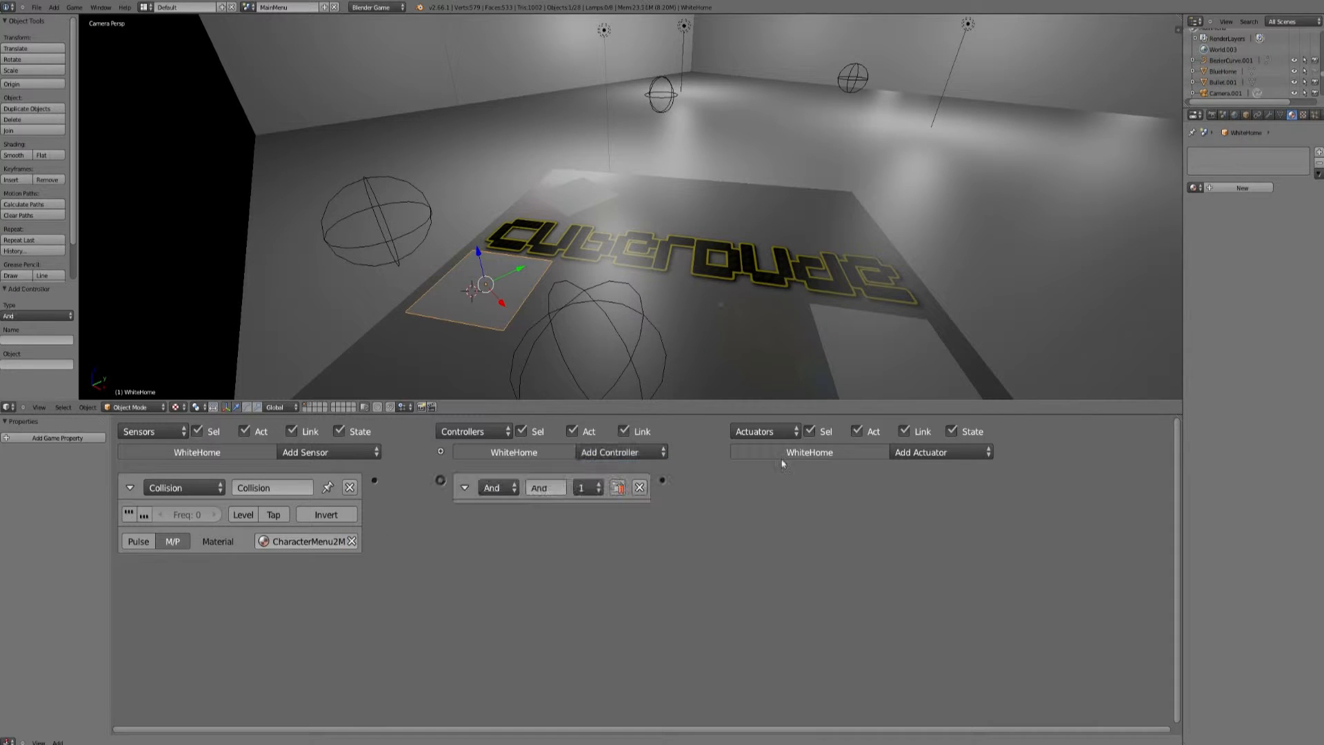
click(948, 455)
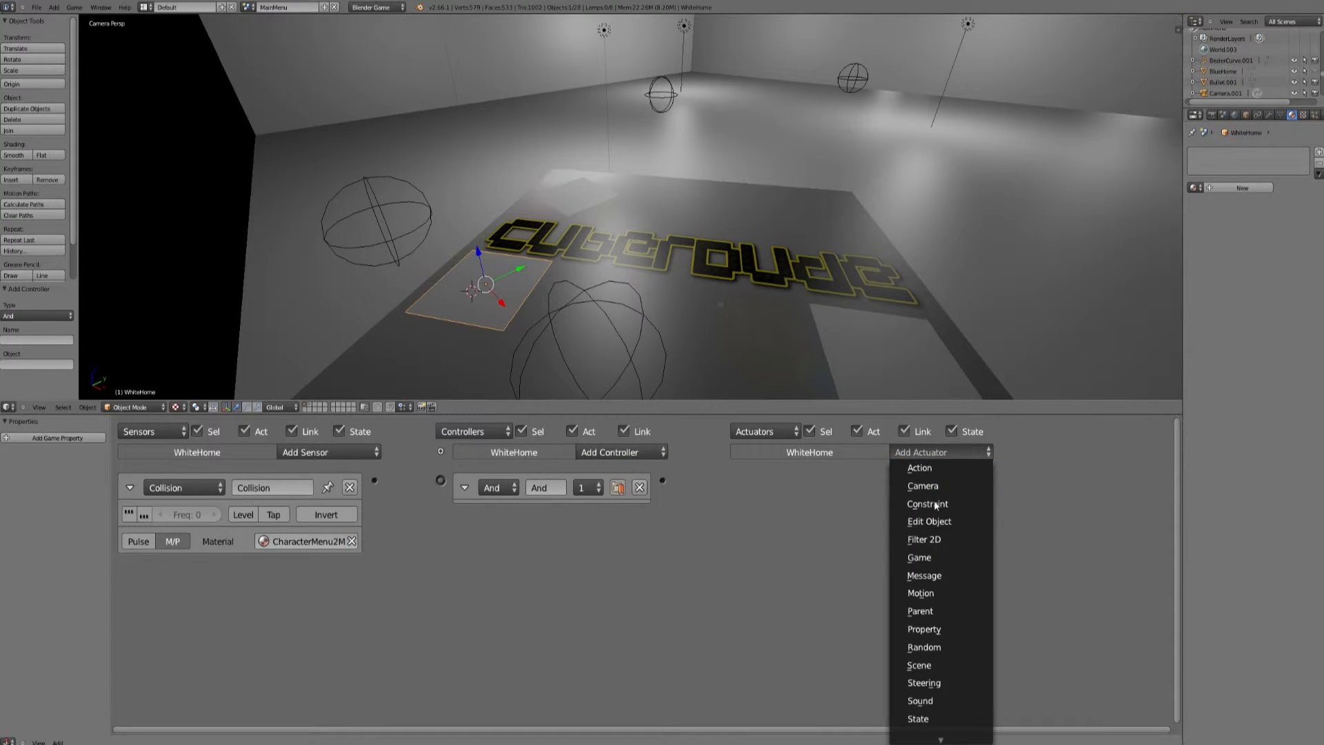
click(924, 575)
drag(735, 480, 662, 480)
drag(441, 480, 376, 480)
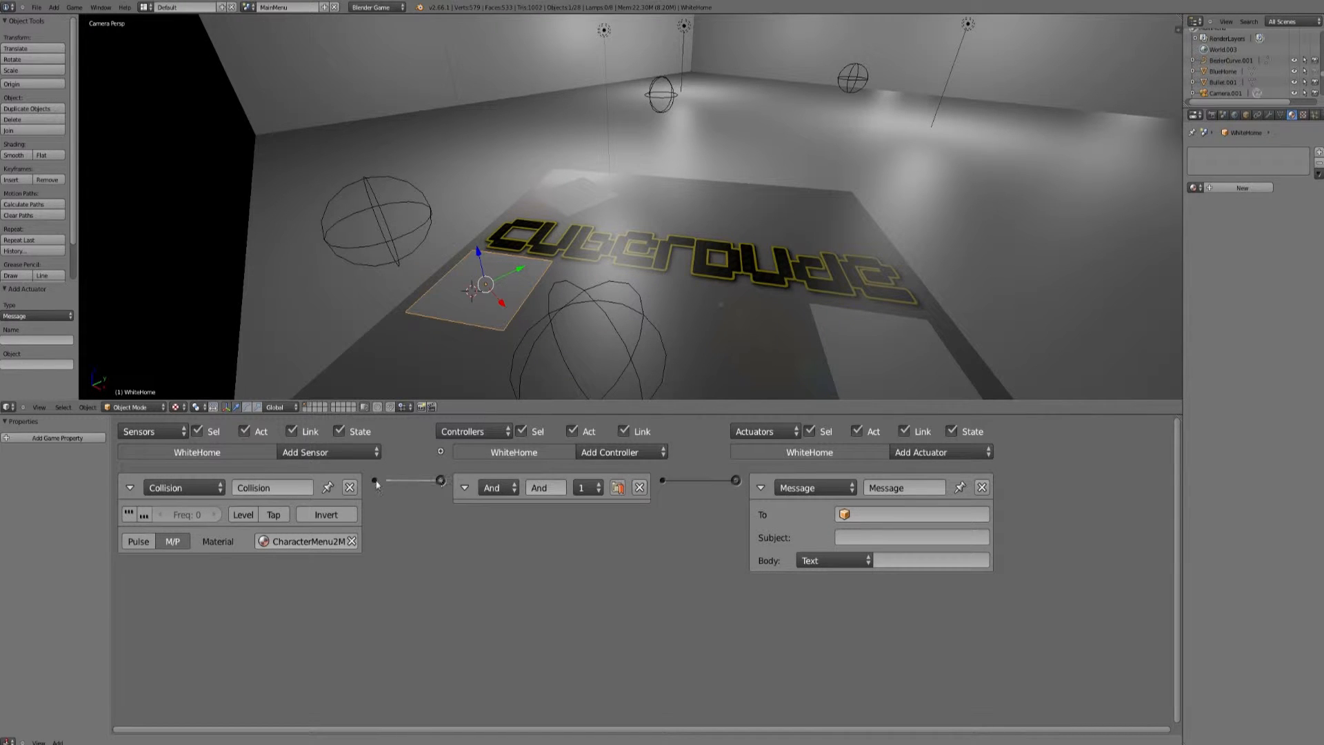
Step: Address WhiteHome's Message actuator to CharacterMenu2 with the subject Collision
click(859, 516)
text(char)
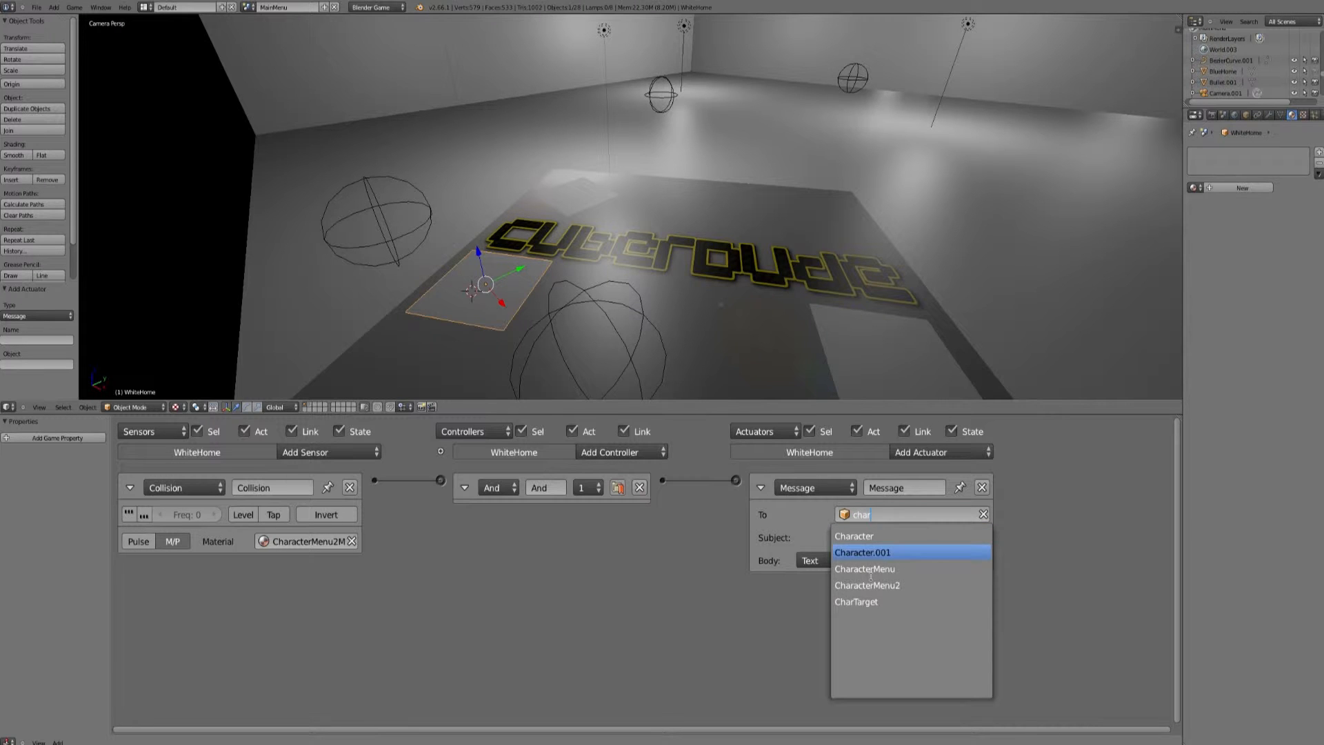
click(859, 585)
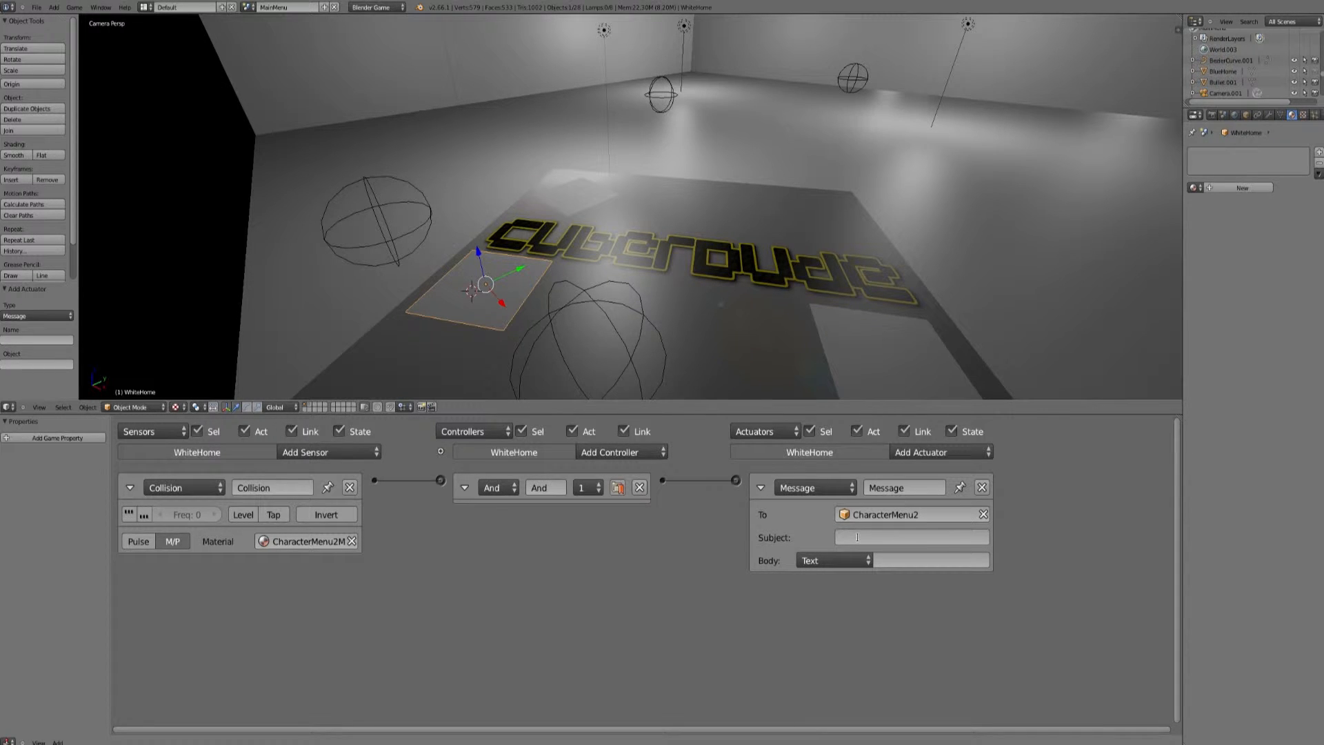
click(857, 536)
text(Collision)
key(Return)
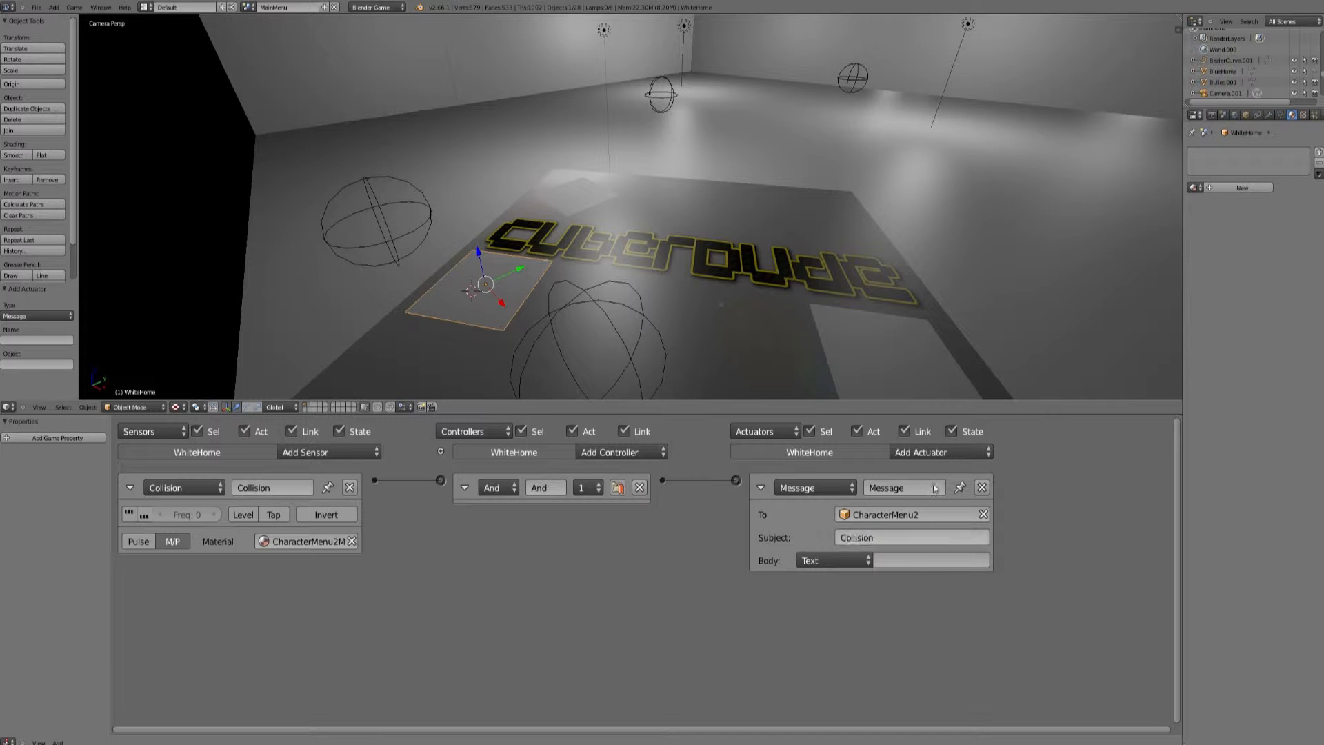
drag(1046, 413, 1052, 514)
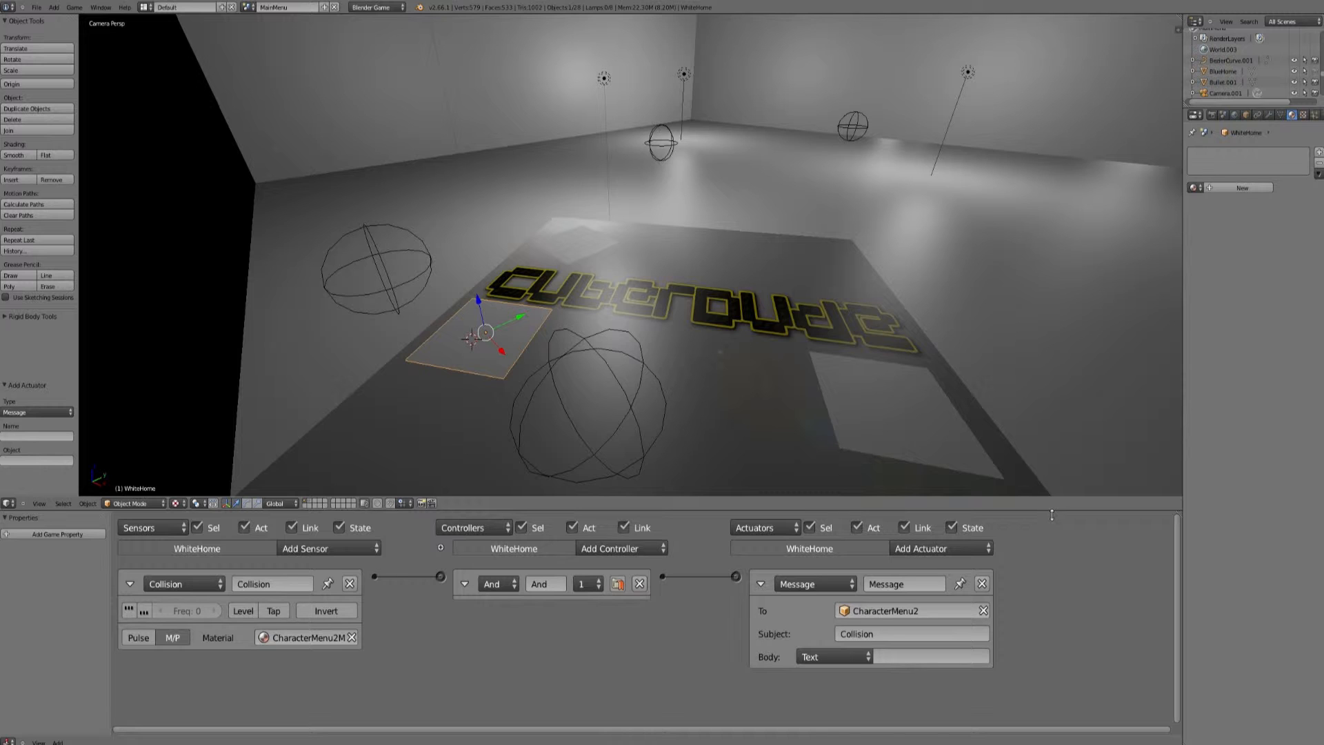
drag(1052, 514, 1083, 518)
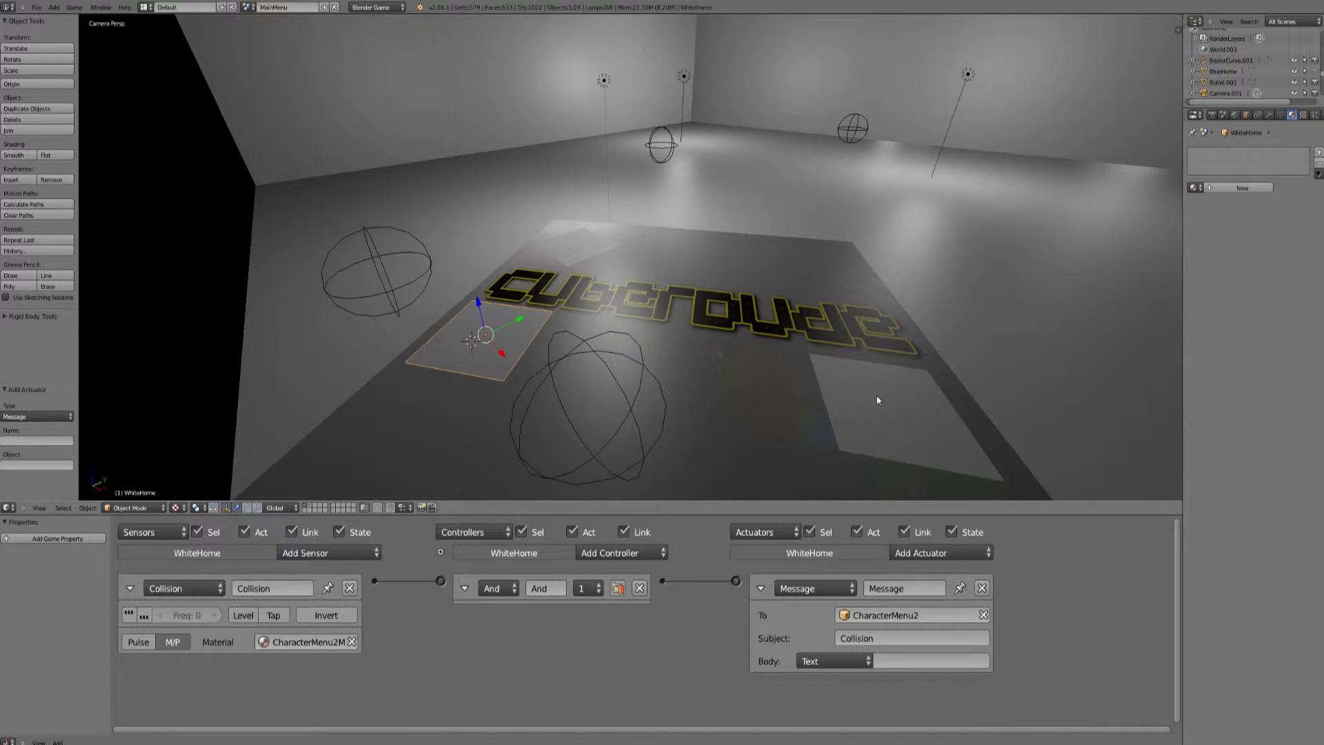
Step: Select the WhiteHome2 plane and add a Collision sensor that detects the material CharacterMenu2M
right_click(681, 378)
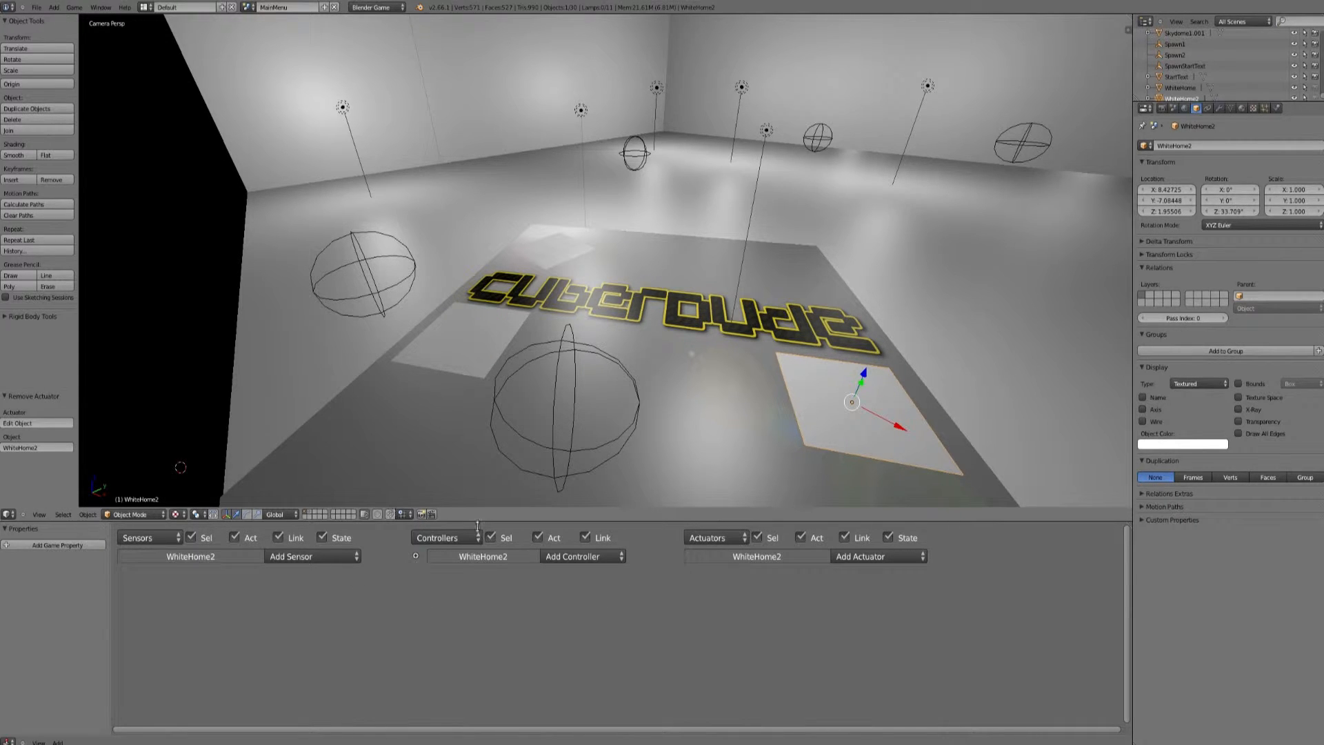
right_click(566, 453)
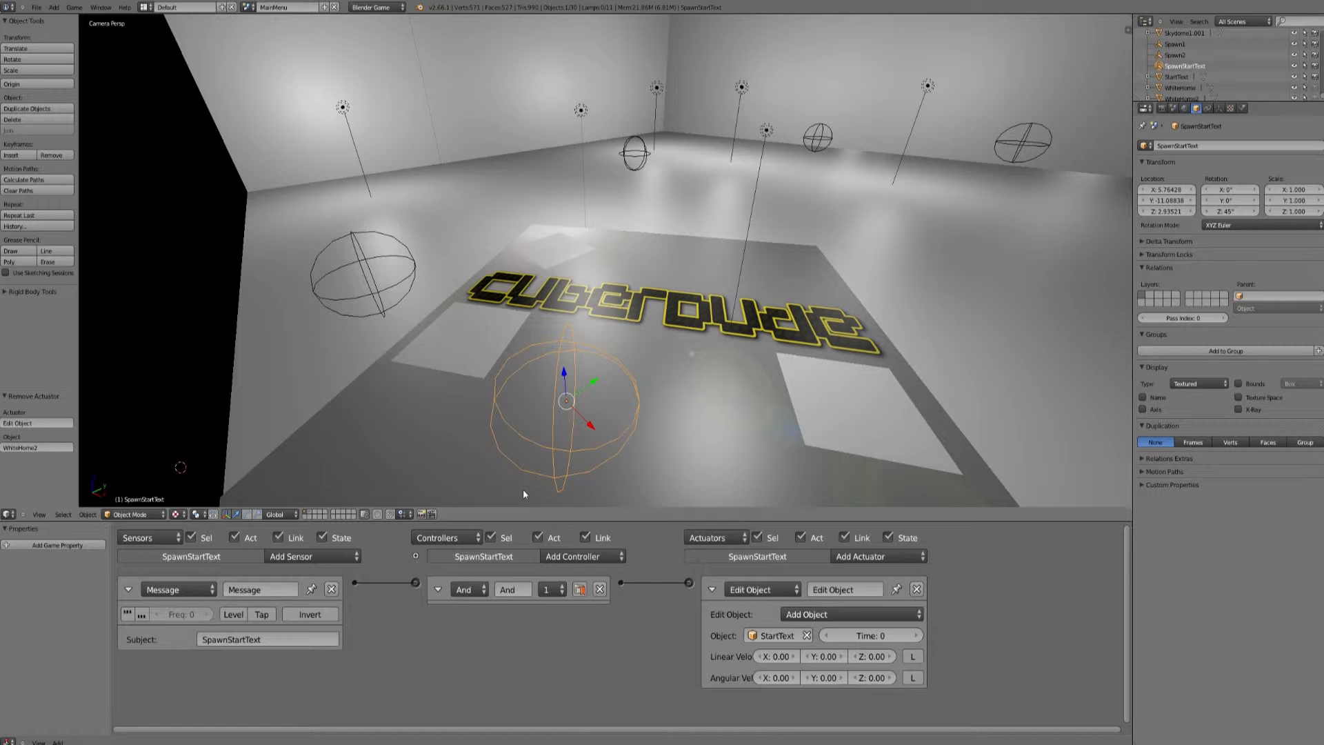
right_click(879, 395)
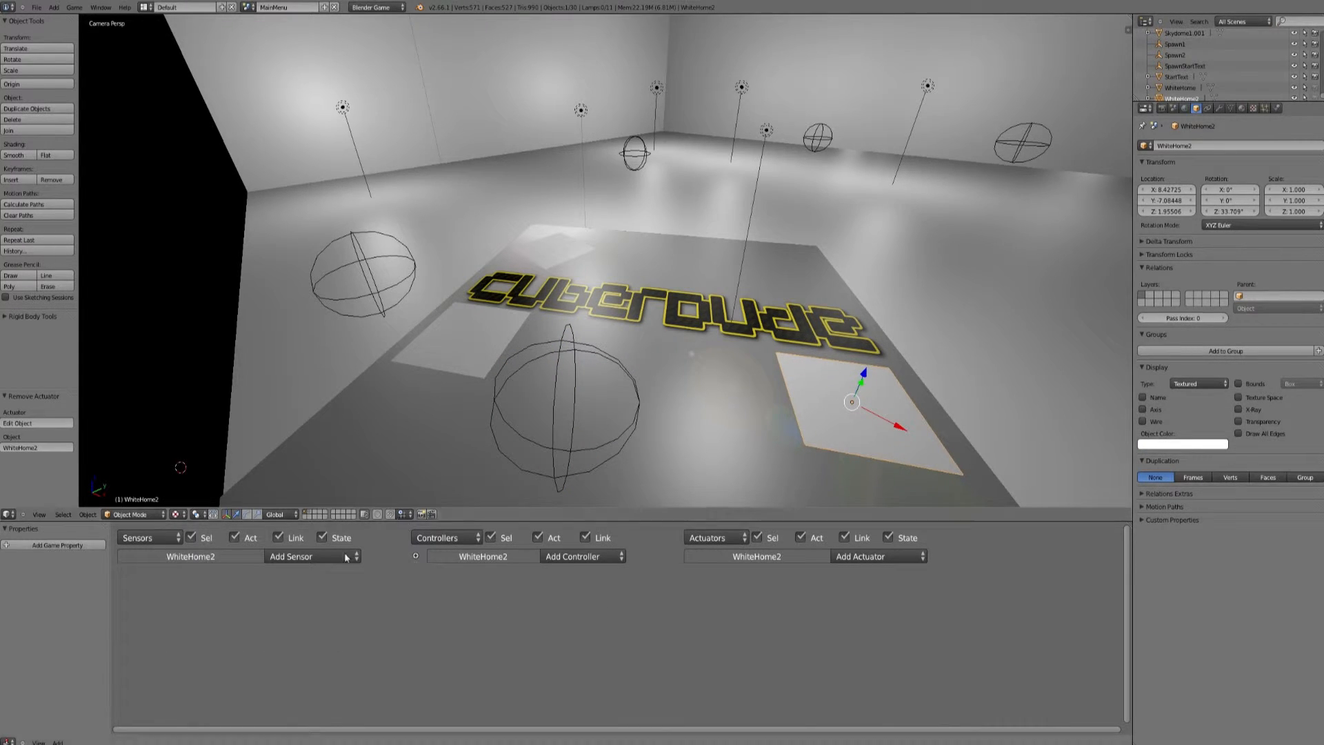
click(311, 556)
click(296, 521)
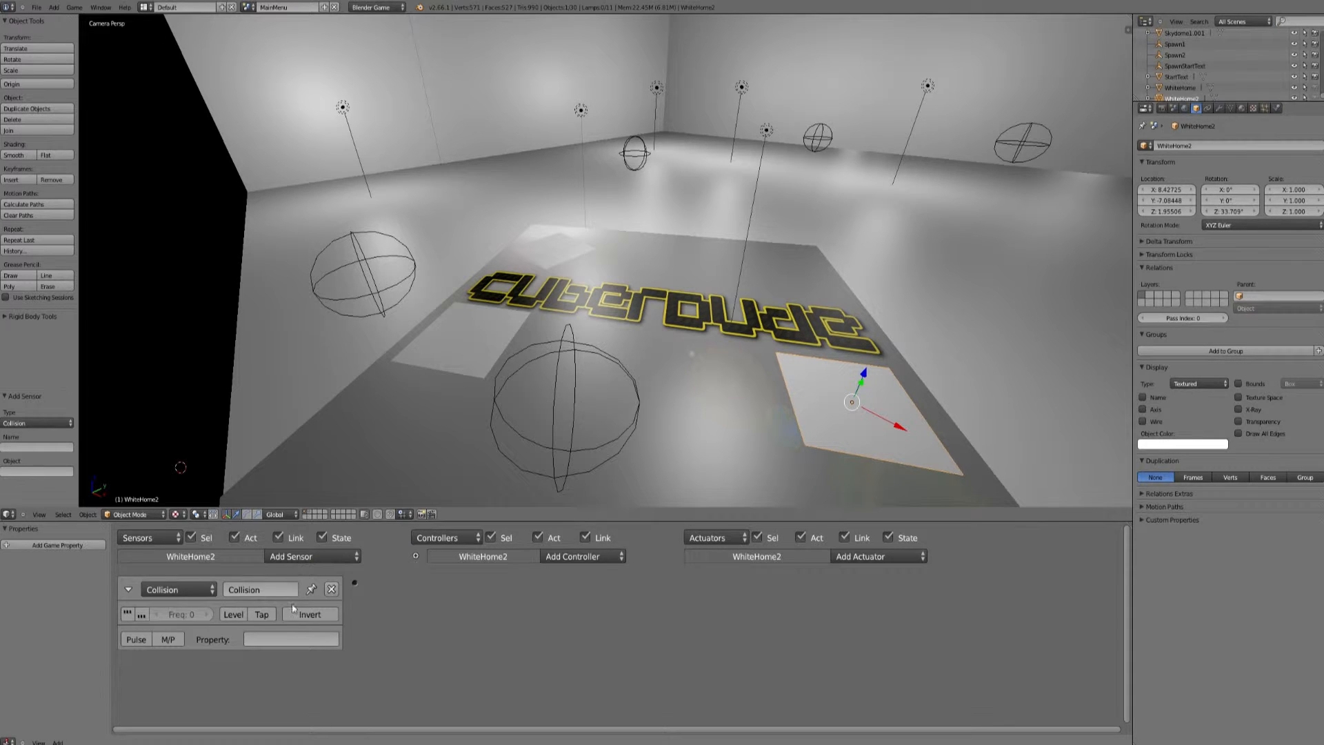
click(178, 640)
click(281, 642)
text(char)
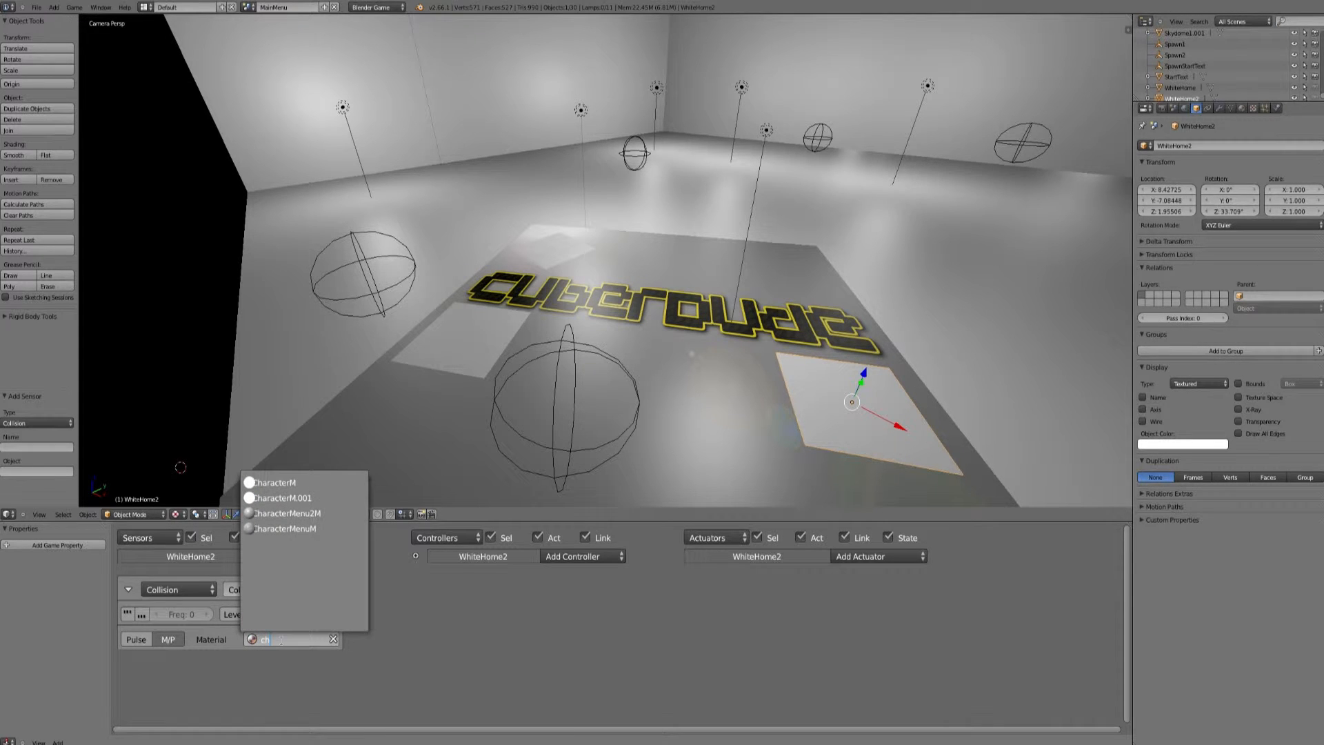
click(286, 513)
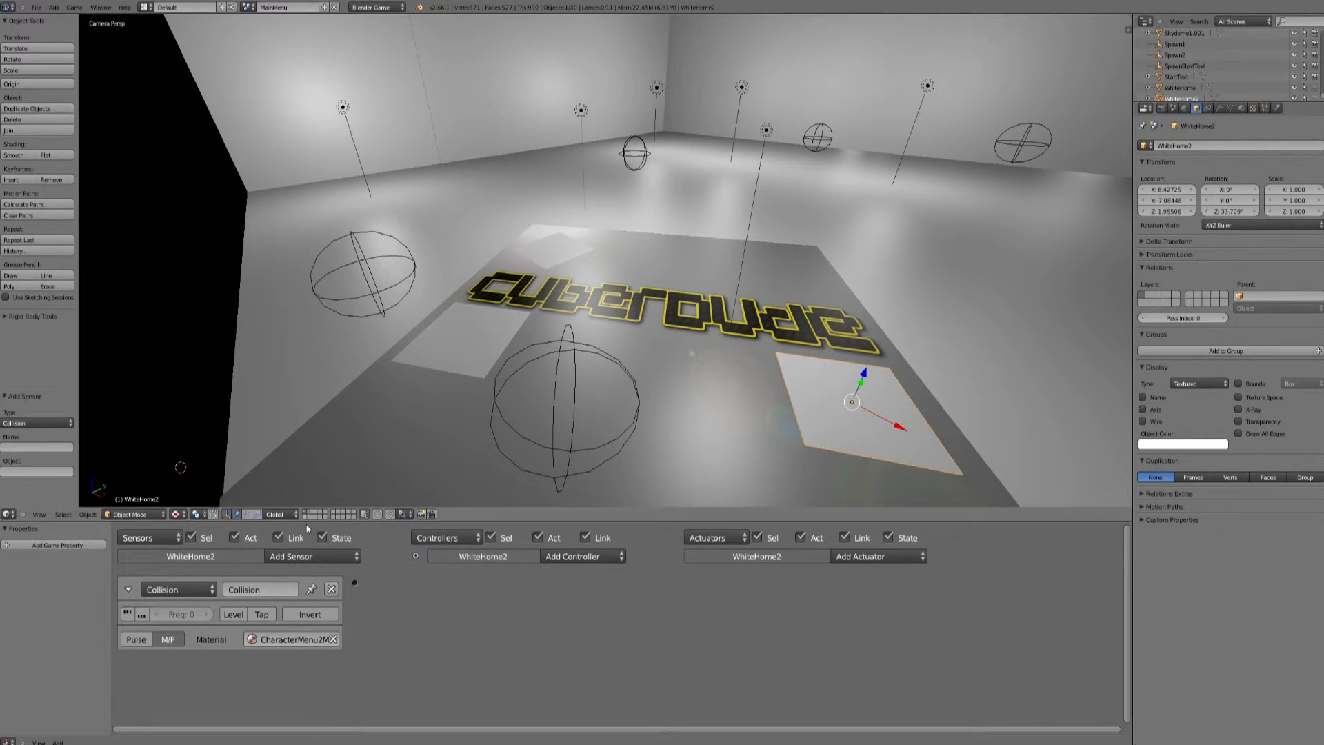
Step: Add an And controller to WhiteHome2, link it to the Collision sensor, and add a Message actuator
click(593, 557)
click(583, 572)
drag(354, 582, 415, 582)
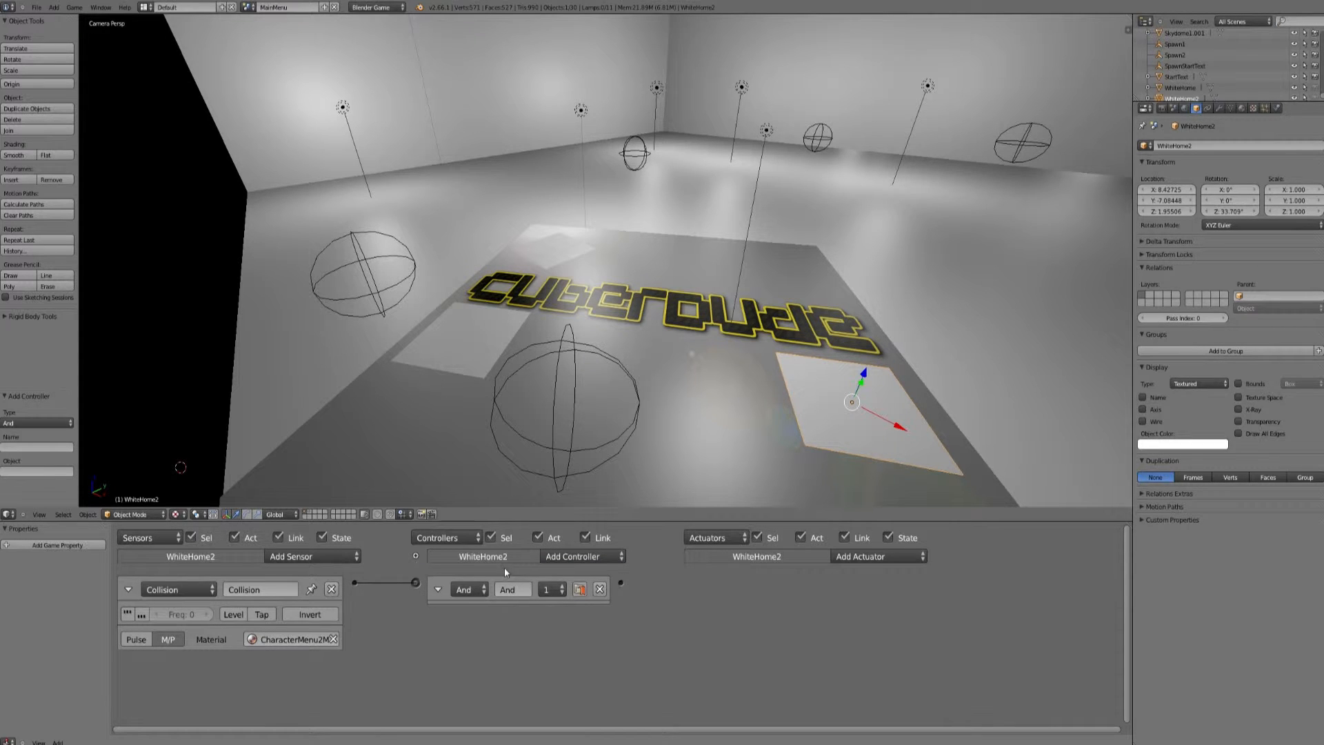
click(858, 562)
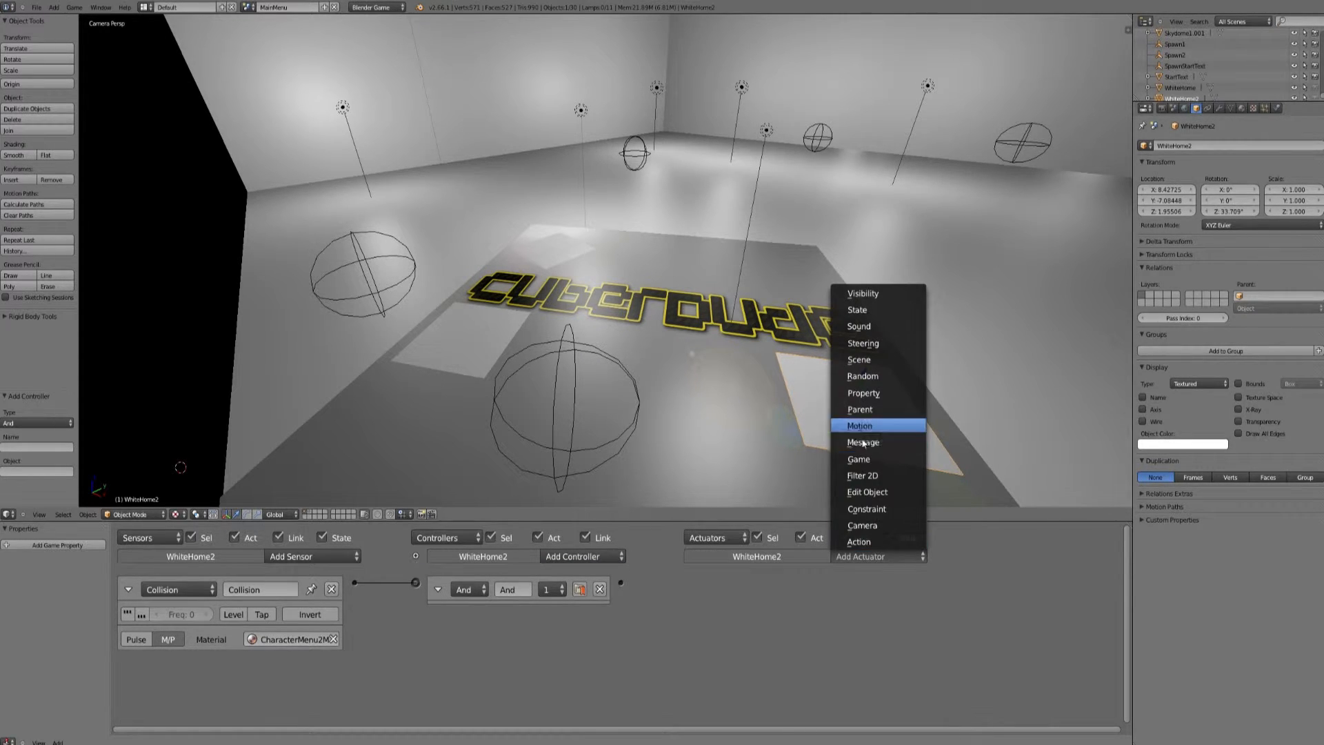
click(863, 438)
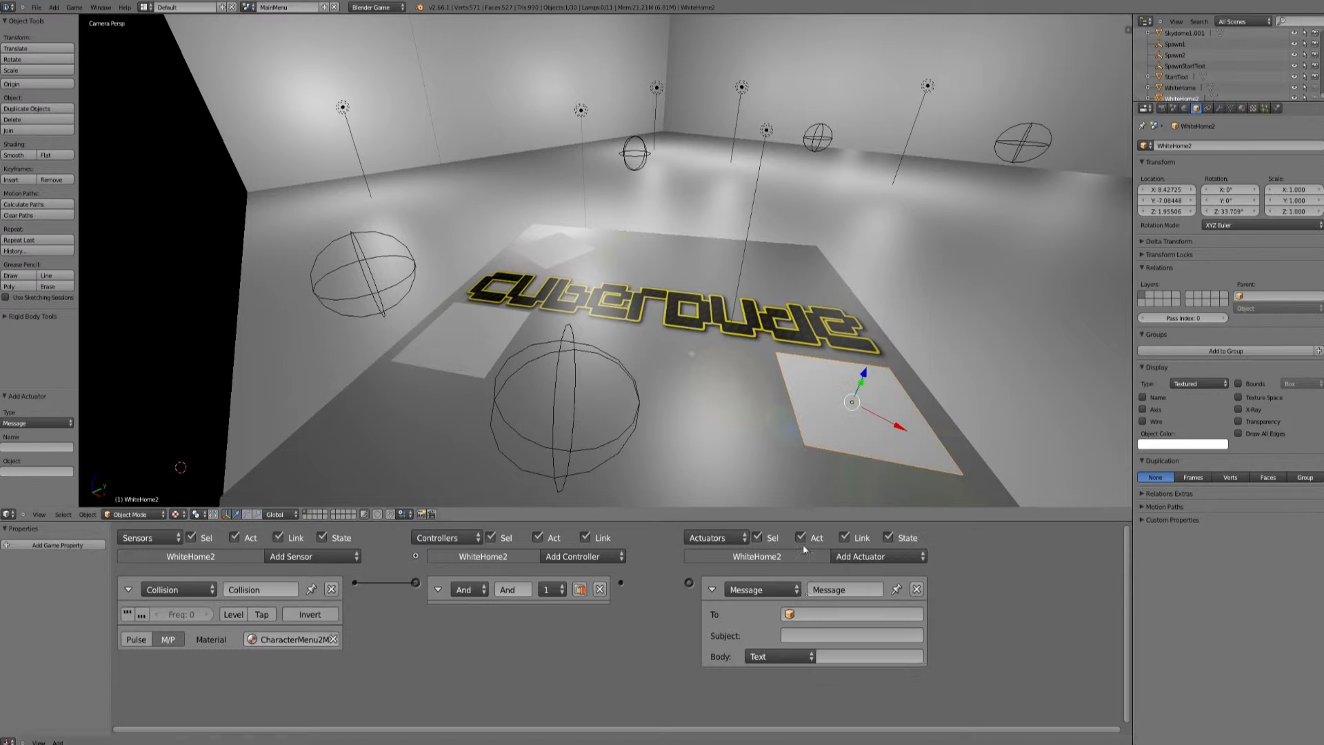
Step: Address WhiteHome2's Message actuator to SpawnStartText and use SpawnStartText as its subject
click(802, 610)
text(spawns)
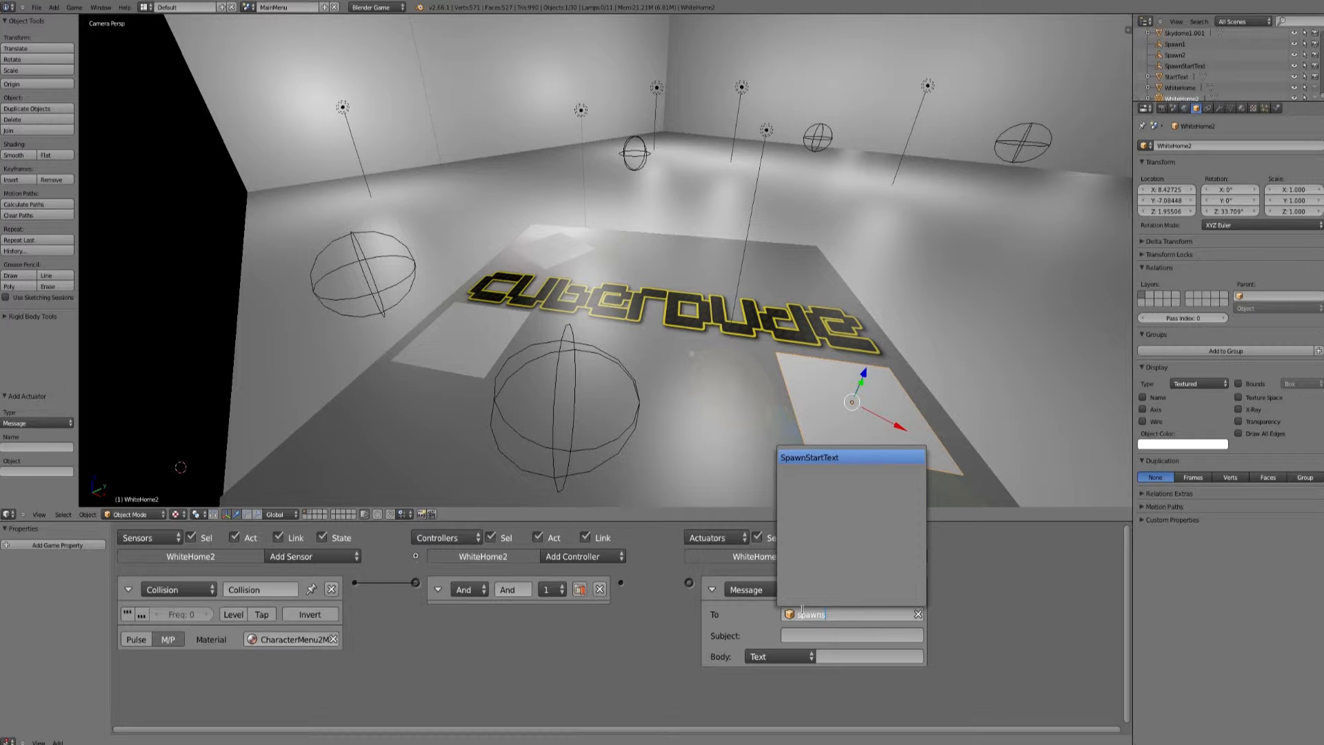
key(Return)
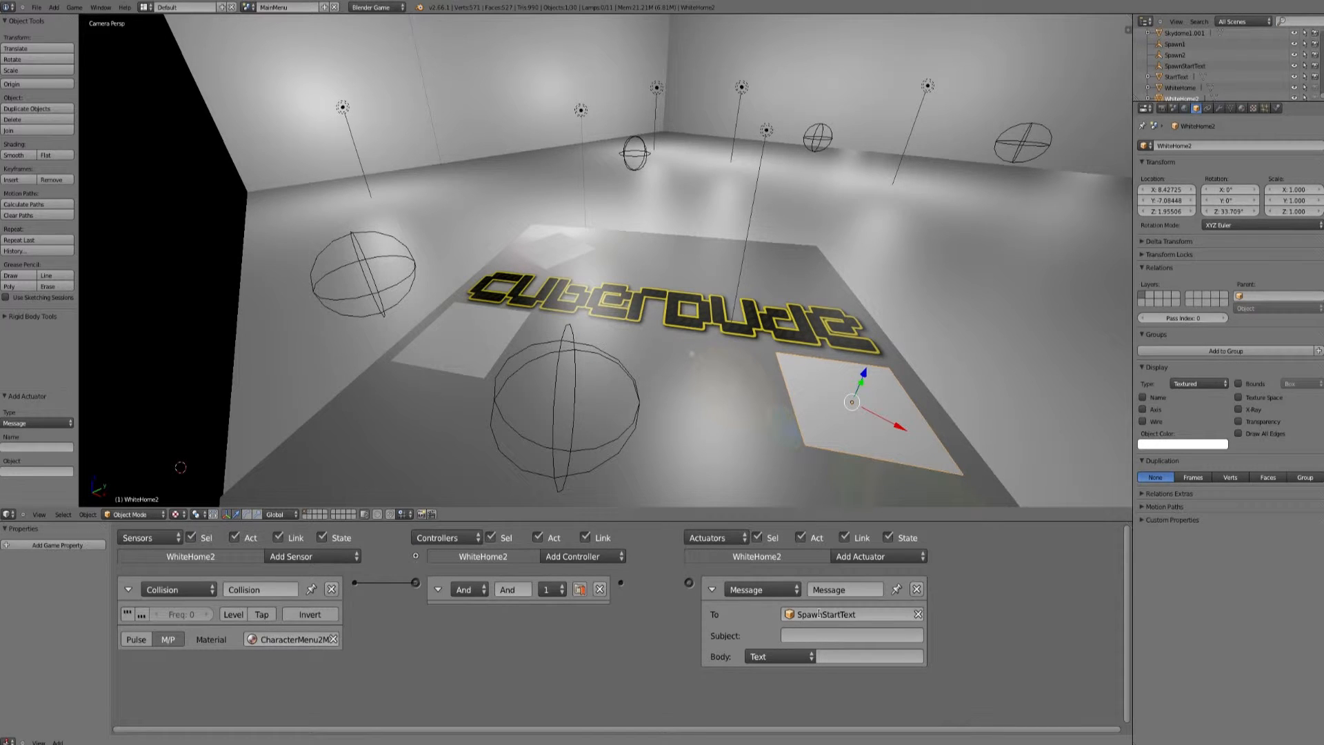
click(819, 610)
key(ctrl+c)
click(830, 636)
key(ctrl+v)
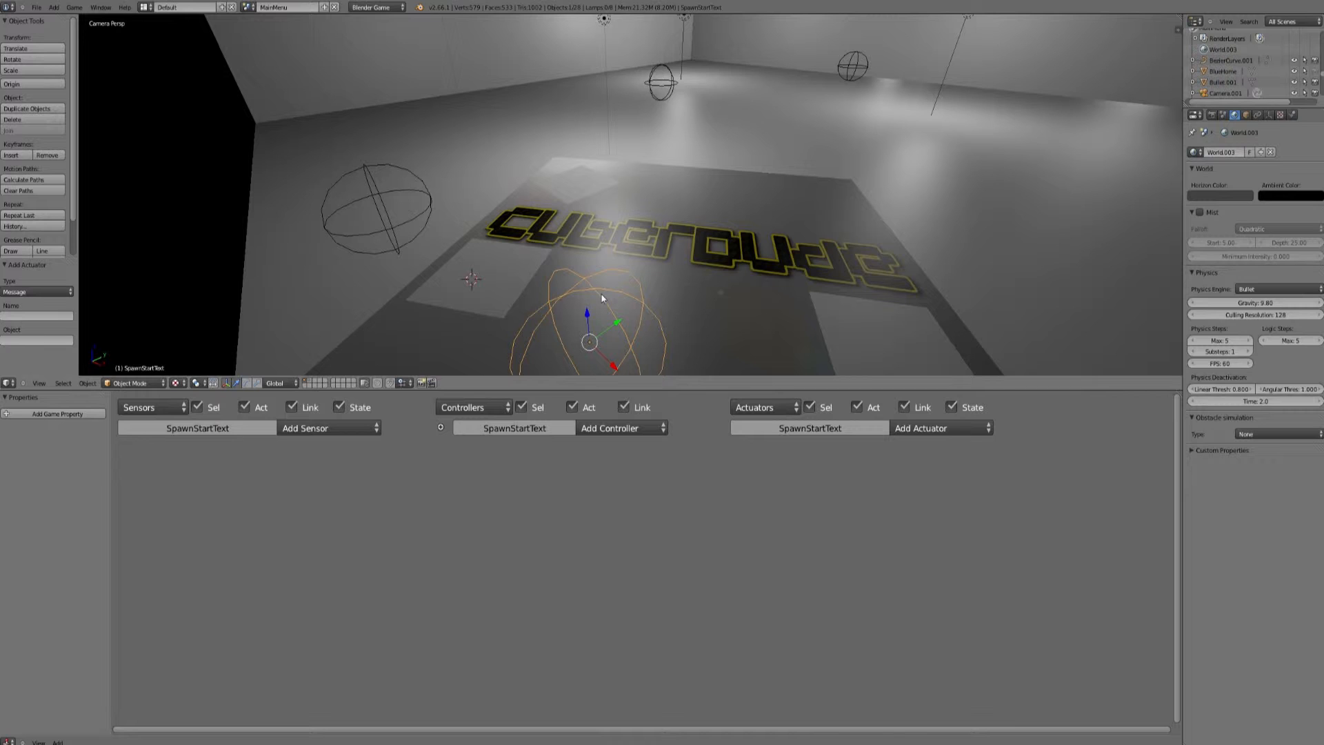
Step: Add a Message sensor with the subject SpawnStartText to the SpawnStartText empty and link it to a new And controller
click(356, 428)
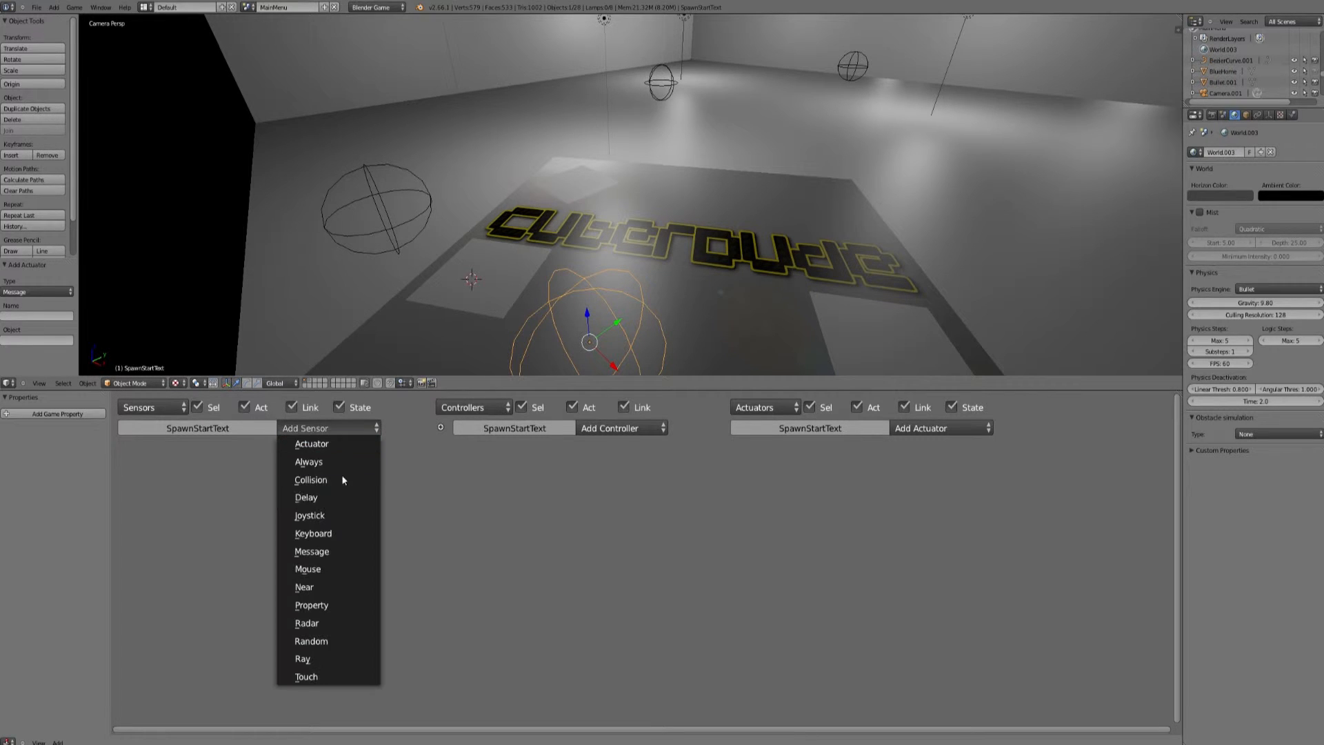
click(323, 551)
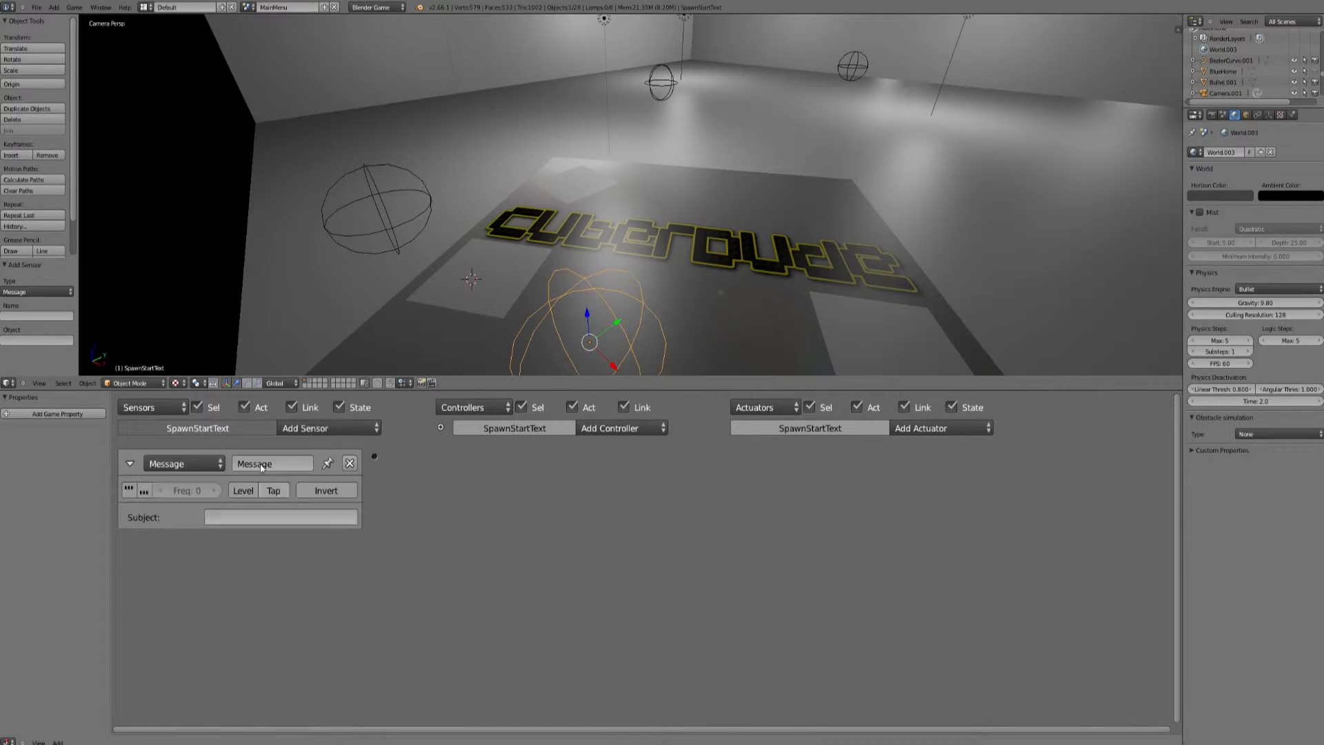
click(246, 517)
key(ctrl+v)
key(Return)
click(598, 429)
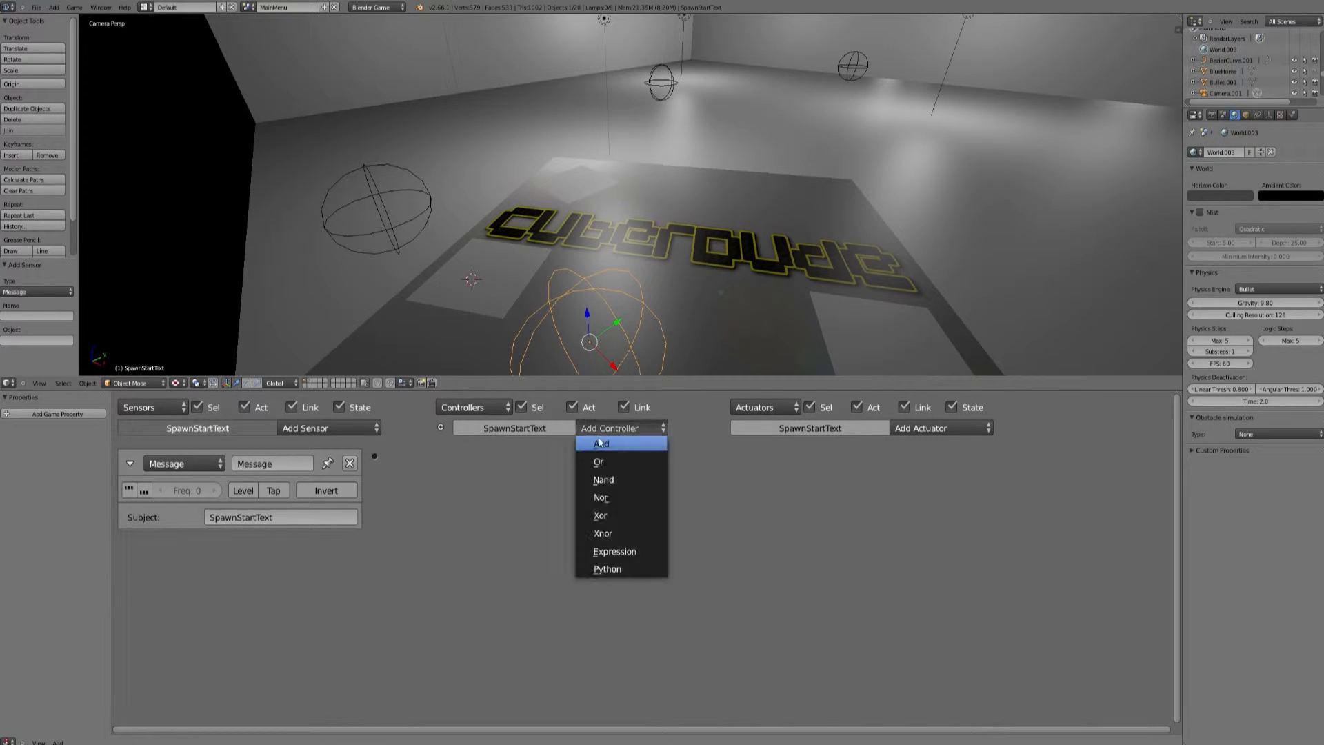
click(610, 441)
drag(441, 456, 375, 456)
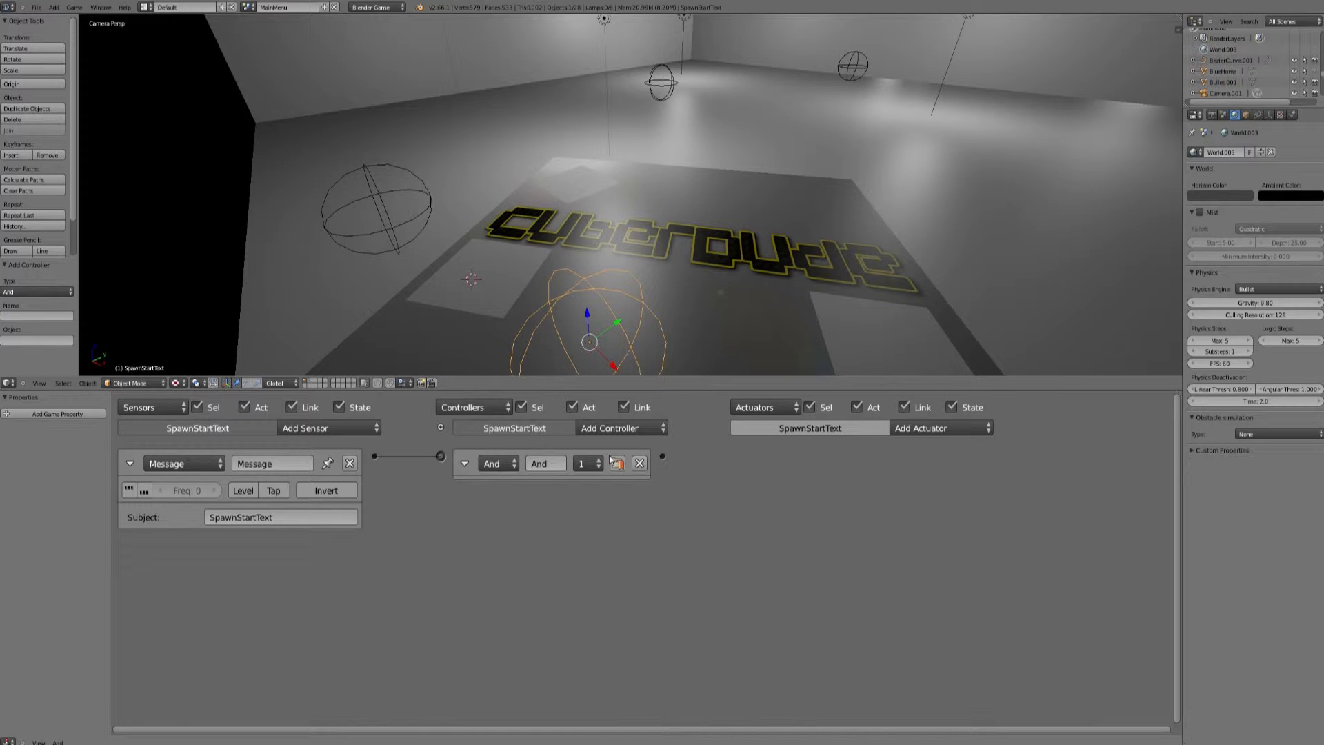
Step: Give SpawnStartText an Edit Object actuator that adds the StartText object, and link it to the And controller
click(927, 428)
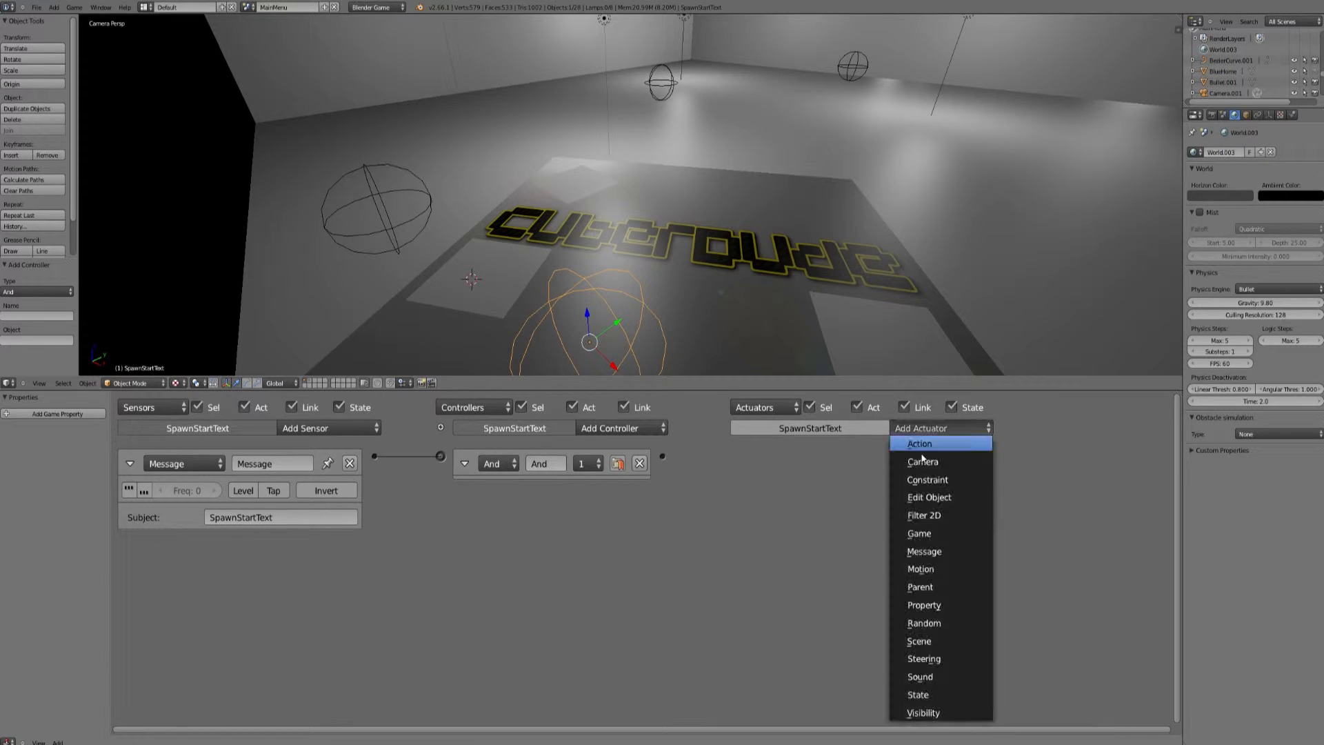
click(924, 497)
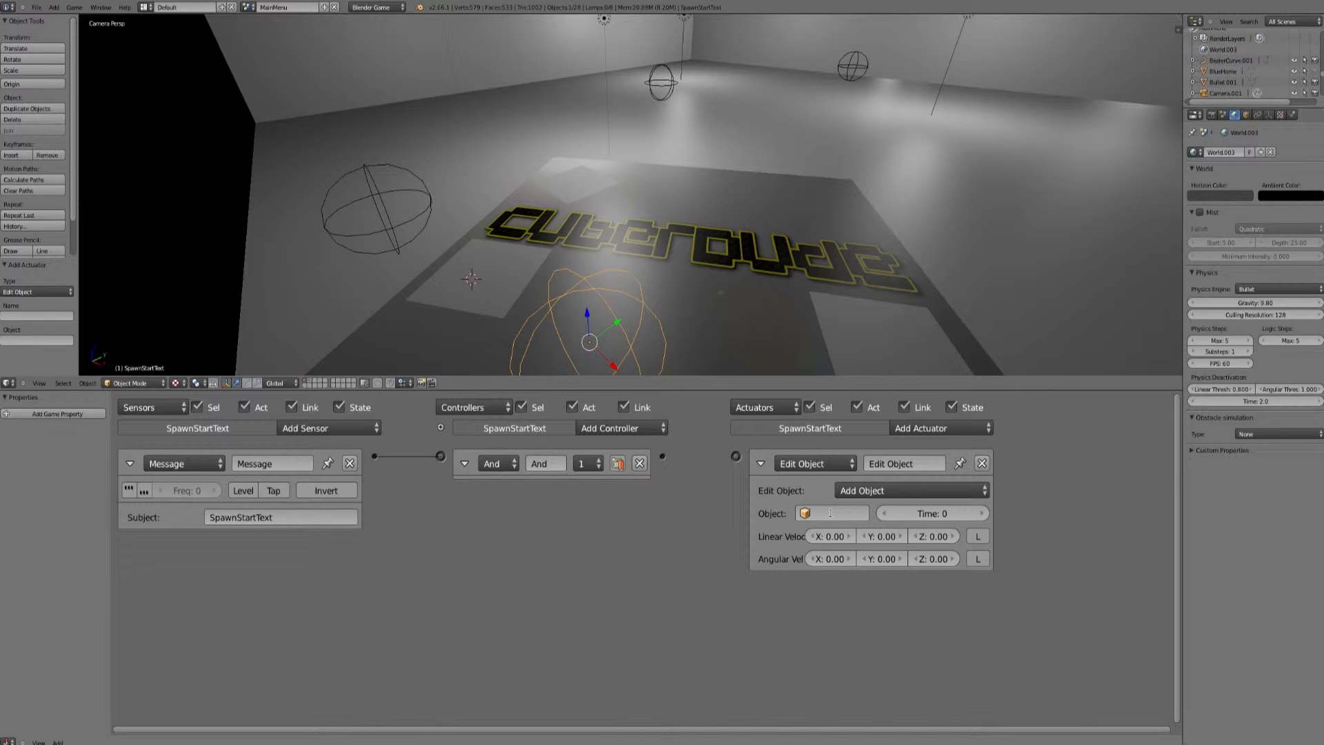
click(830, 513)
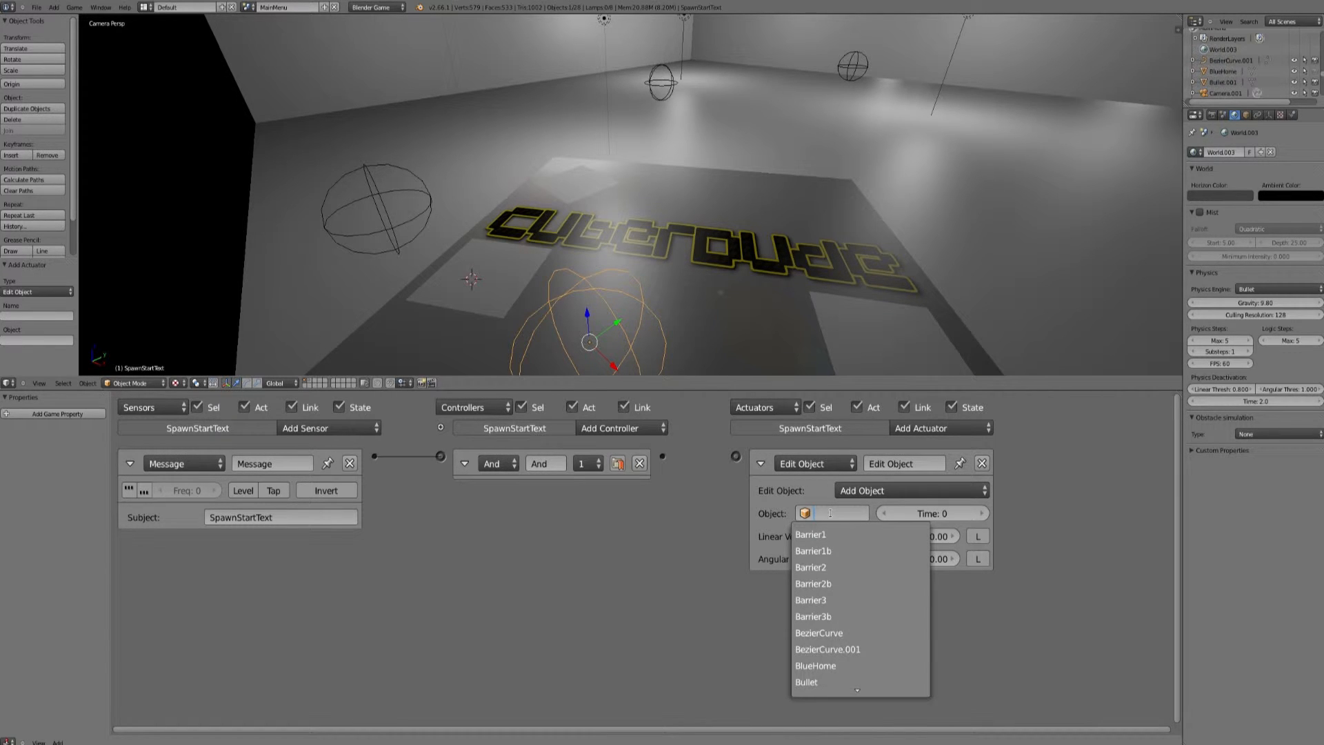
text(st)
click(808, 550)
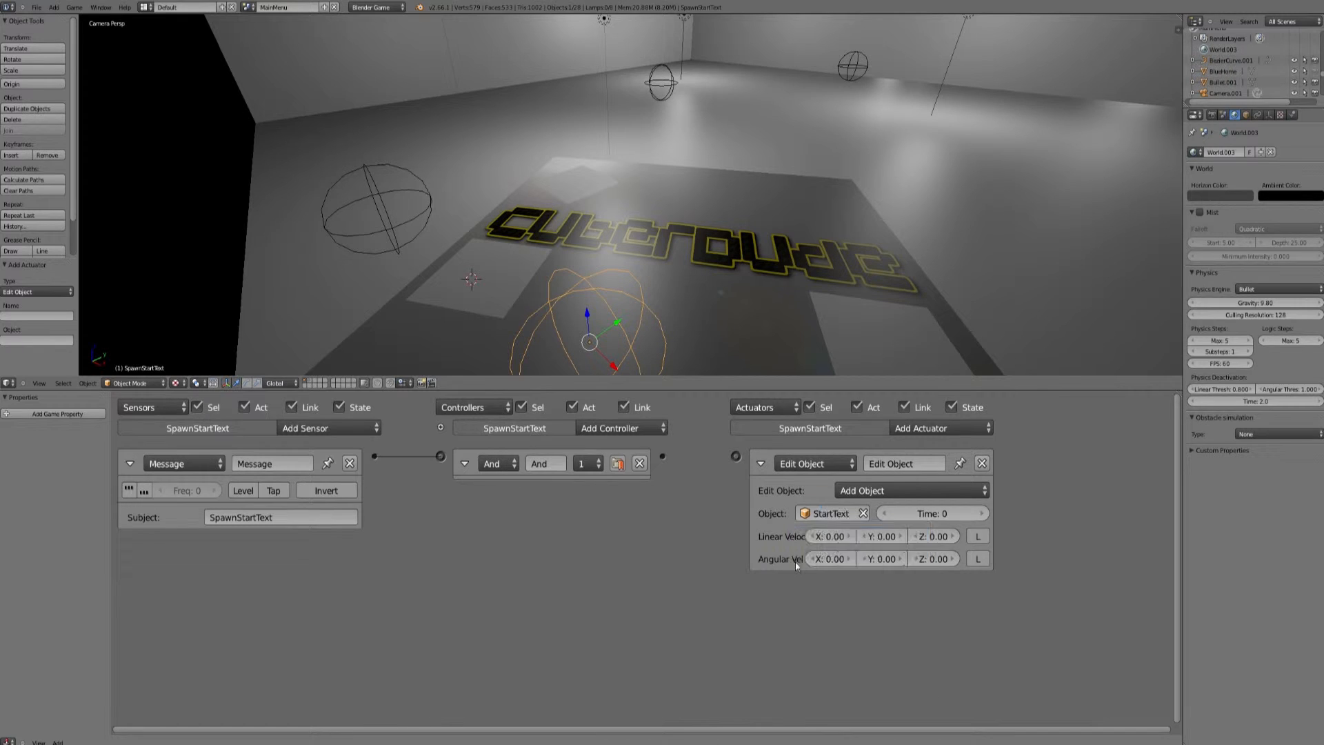
drag(736, 458, 666, 460)
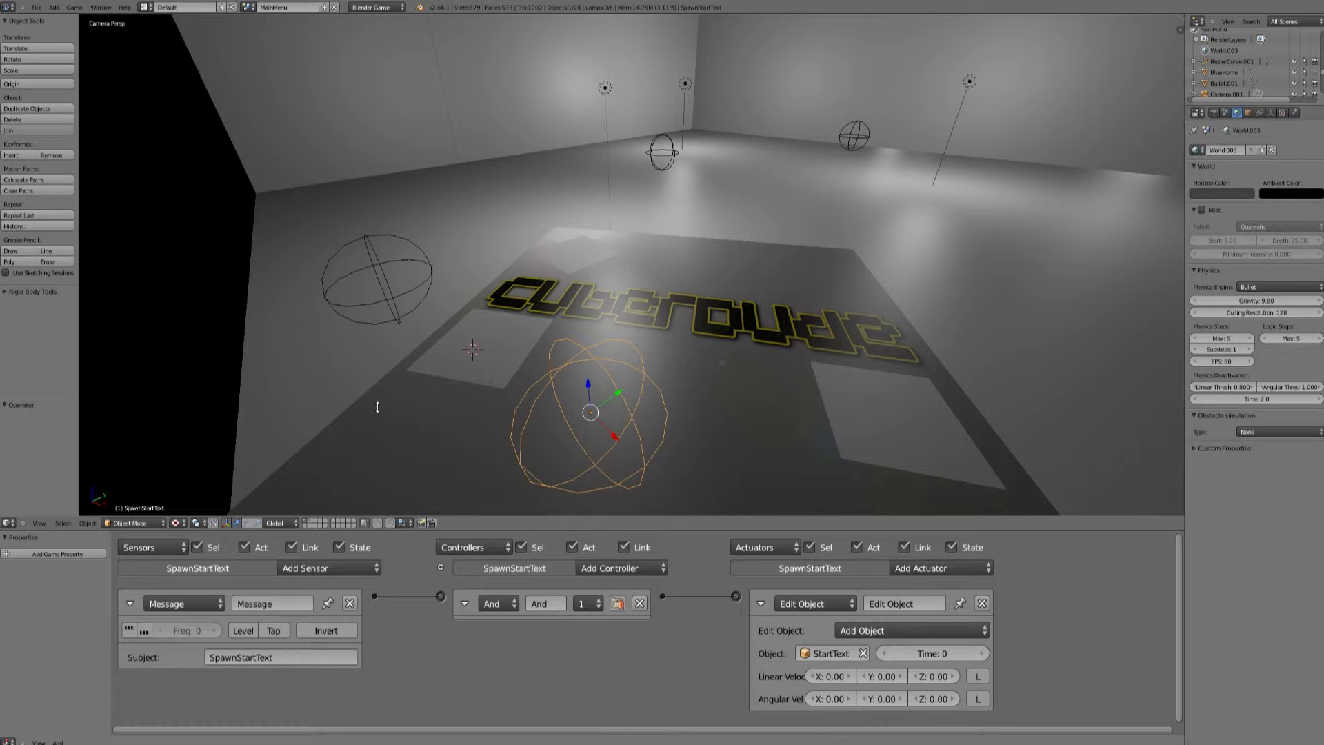
Step: In the Scripting layout, paste the script that imports Rasterizer and calls Rasterizer.showMouse(True), and name the text MouseShow
click(143, 6)
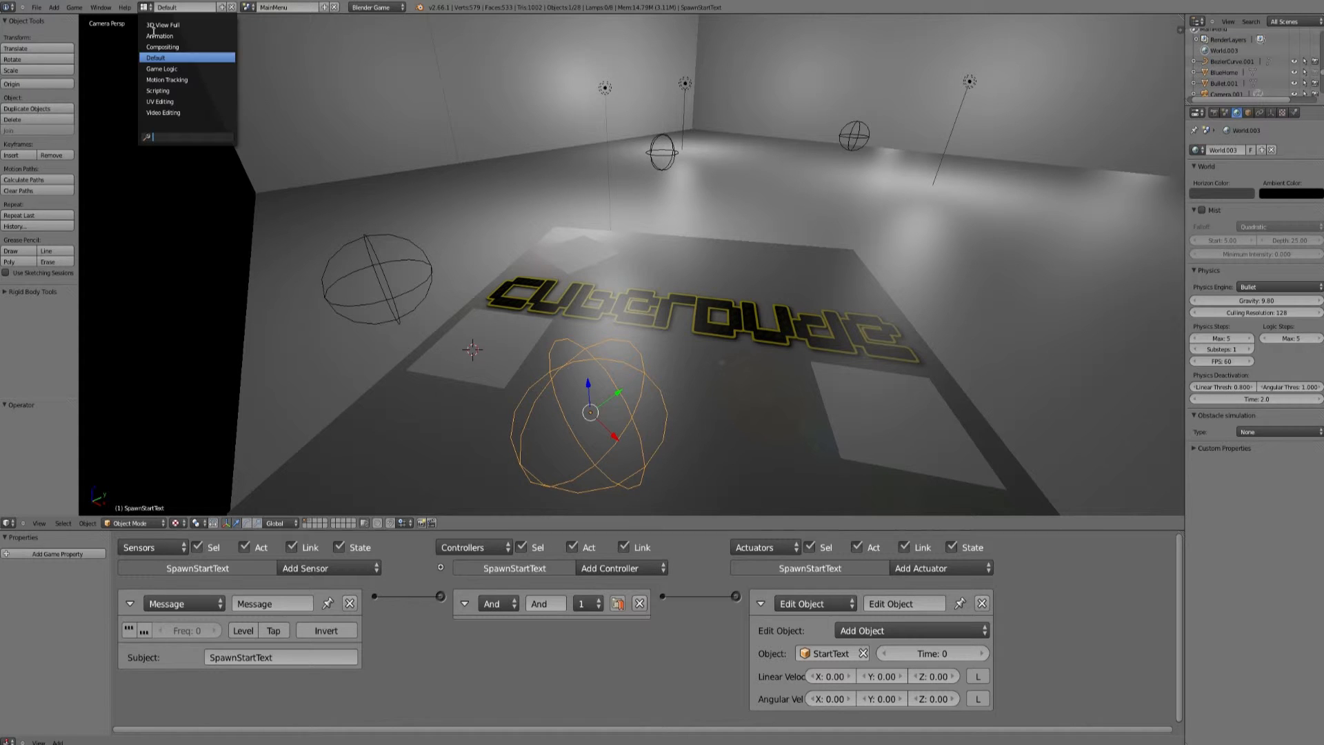
click(166, 90)
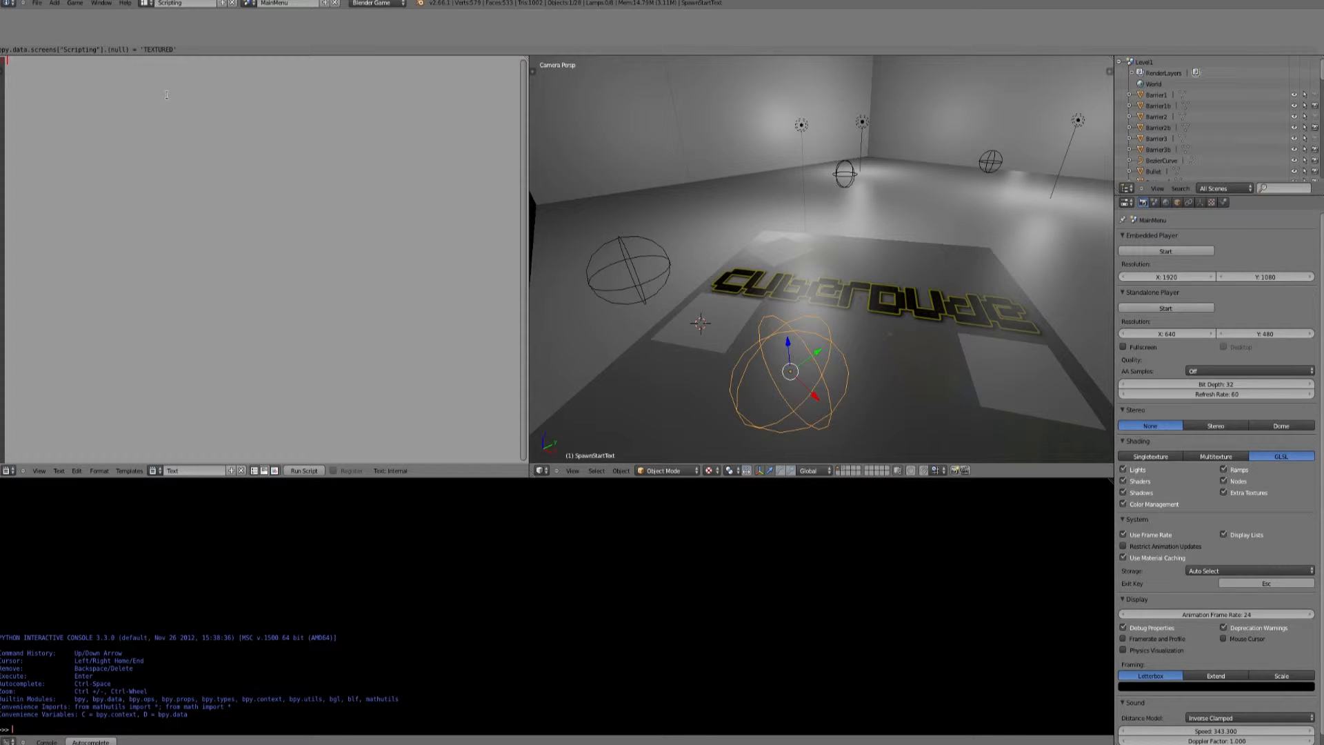
key(ctrl+v)
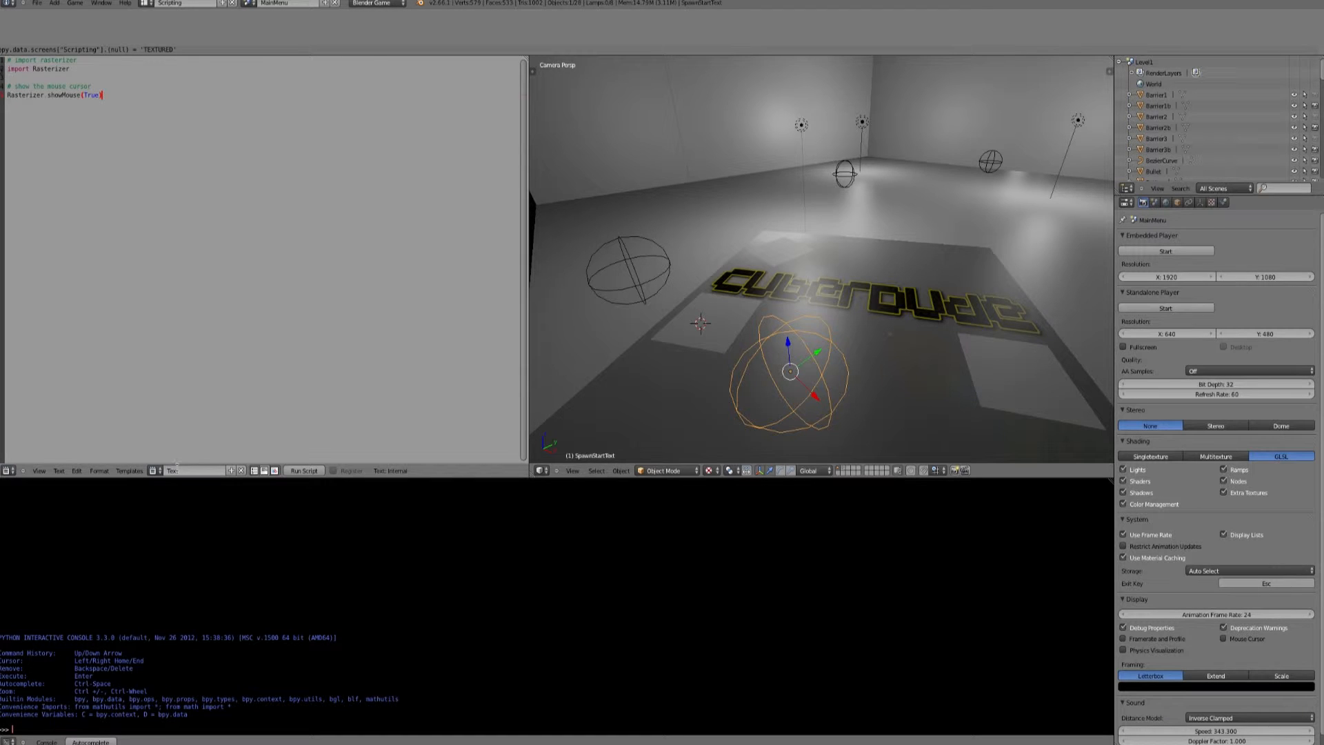
click(177, 469)
text(MouseShow)
key(Return)
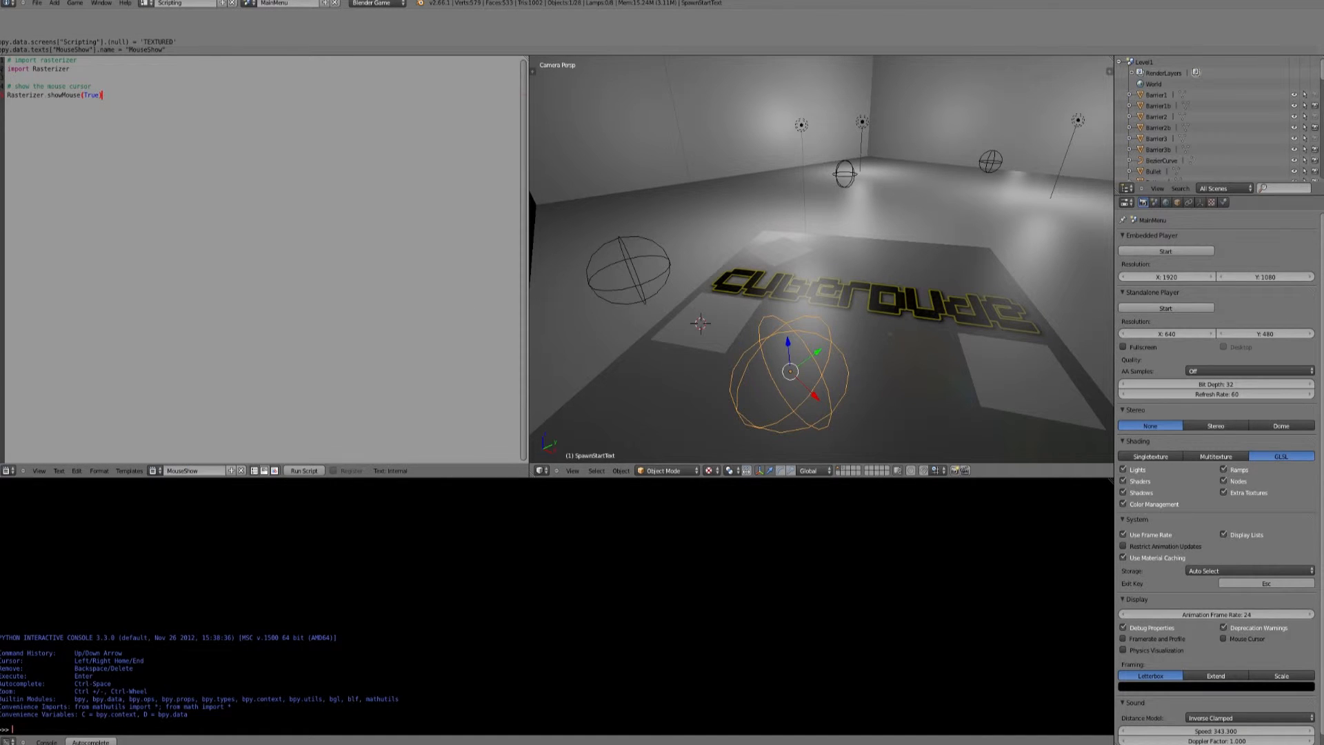
Step: Return to the Default layout, add a Sphere empty, and move it about 29.13 along Y and 5.83 along X
click(144, 3)
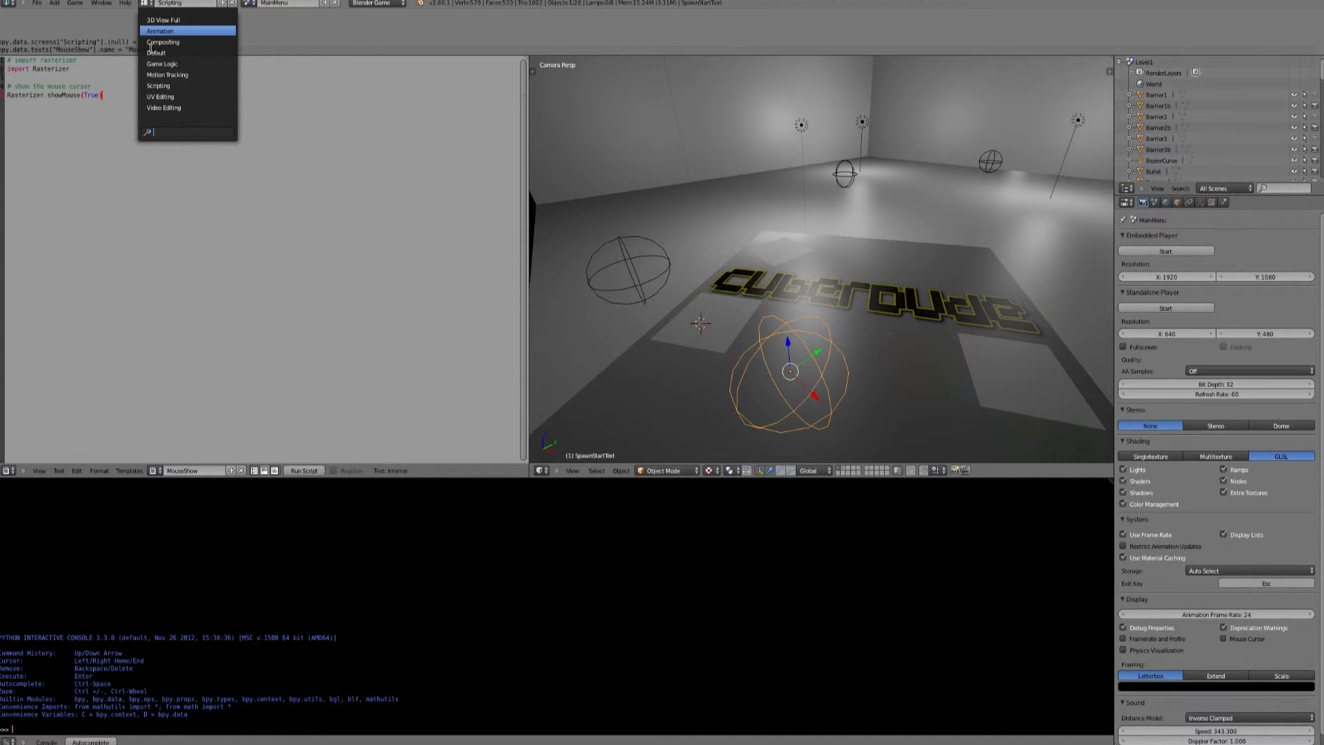
click(153, 54)
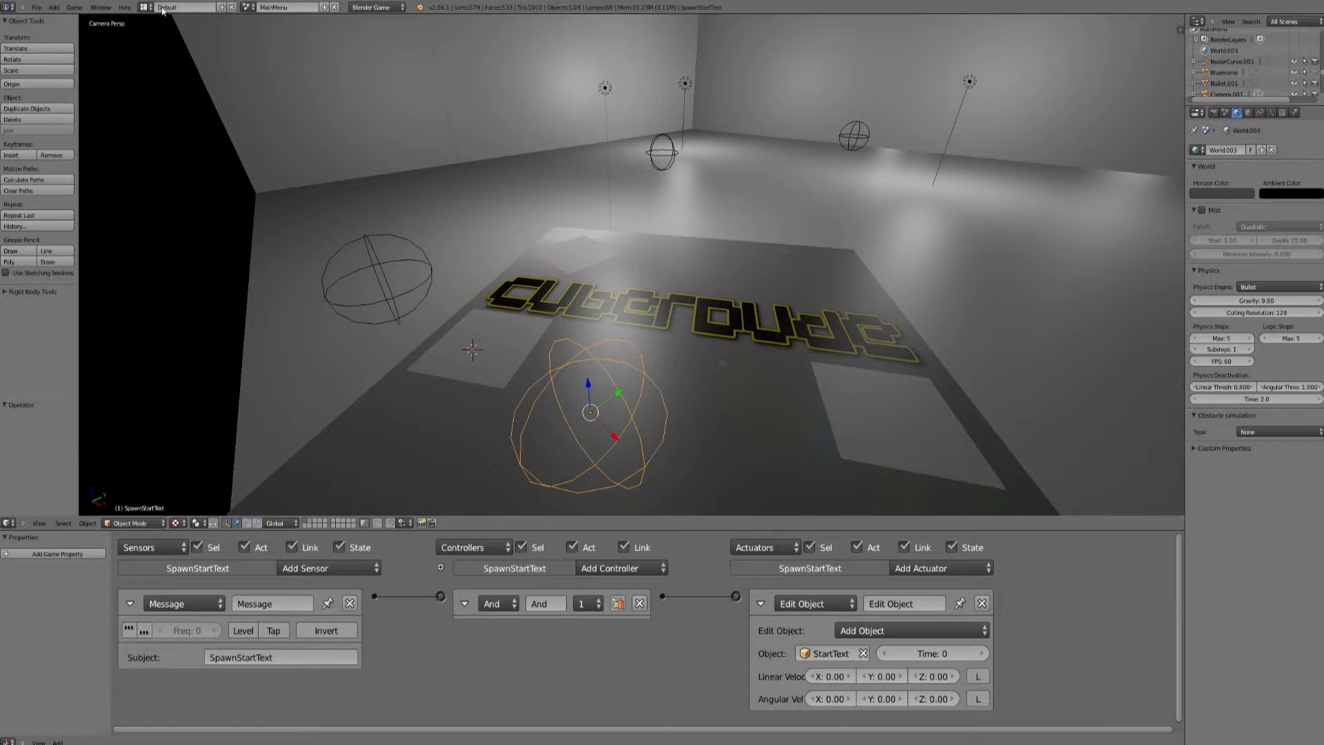
click(54, 7)
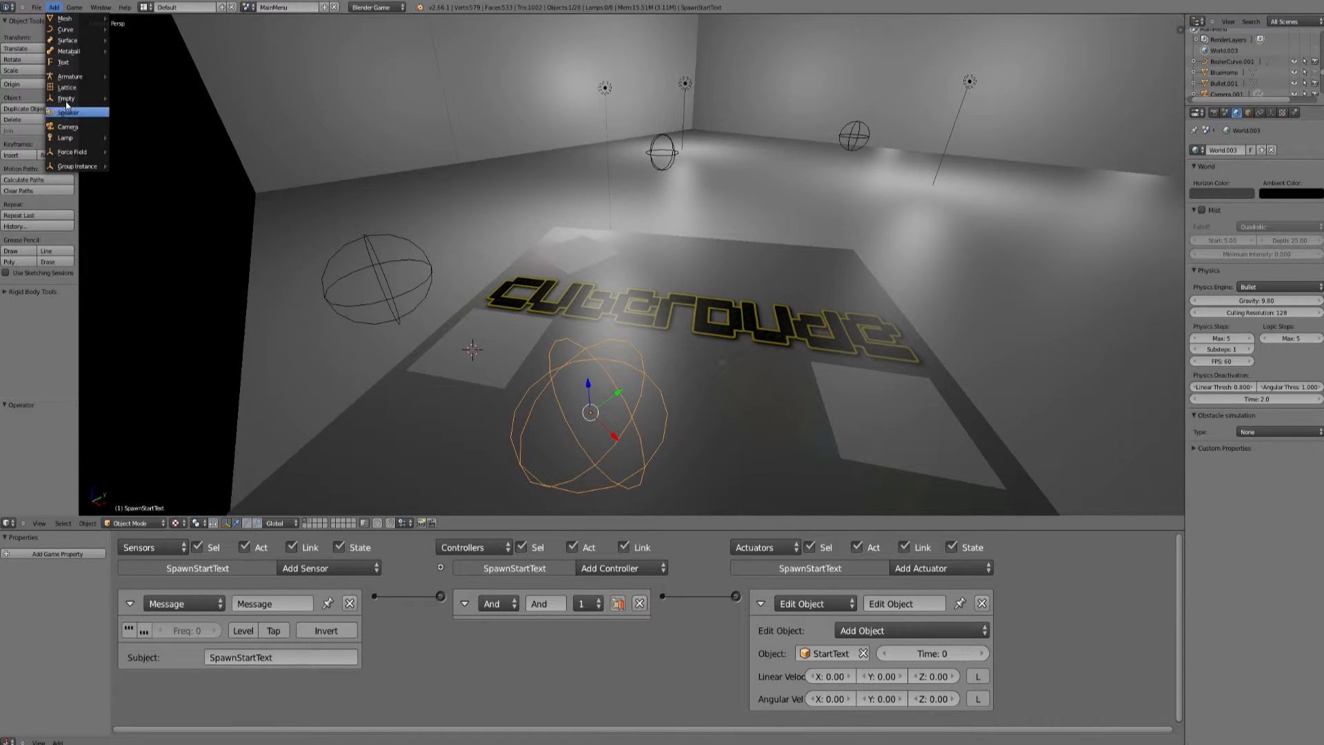
mouse_move(69, 98)
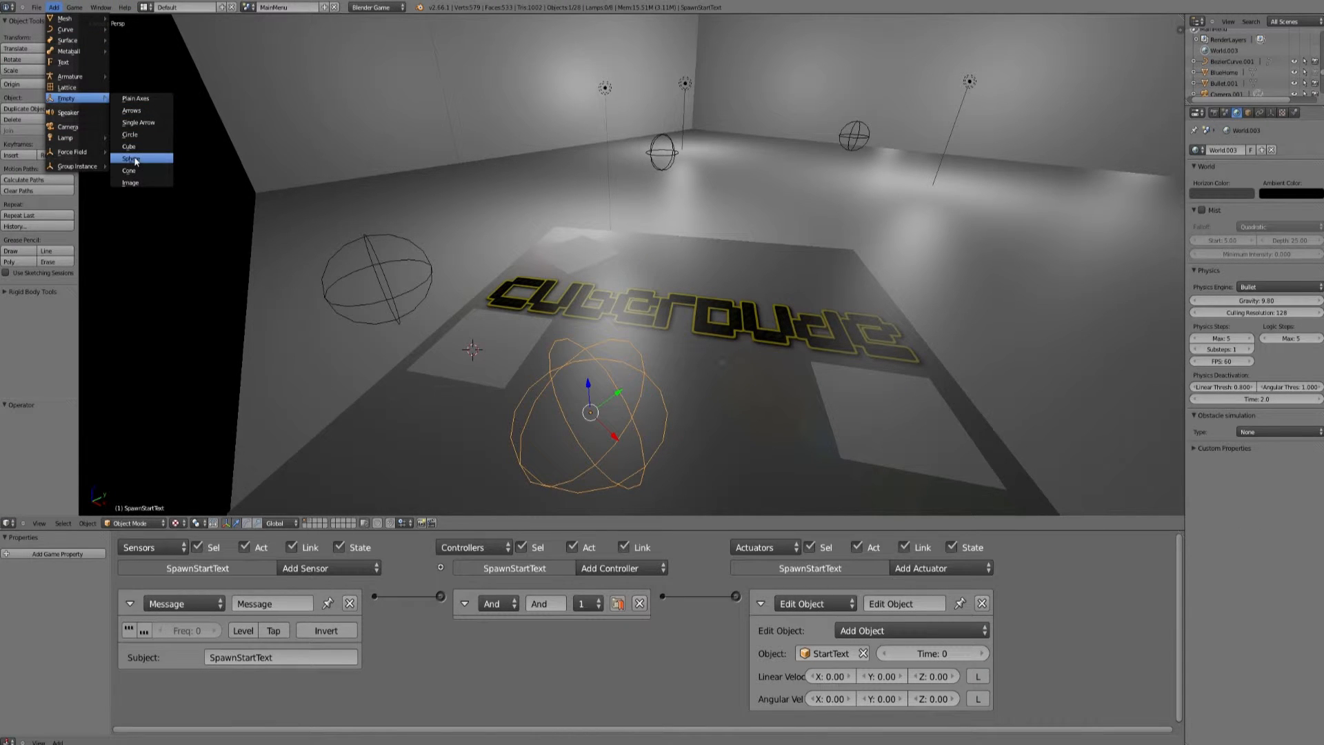
click(135, 161)
key(g)
key(y)
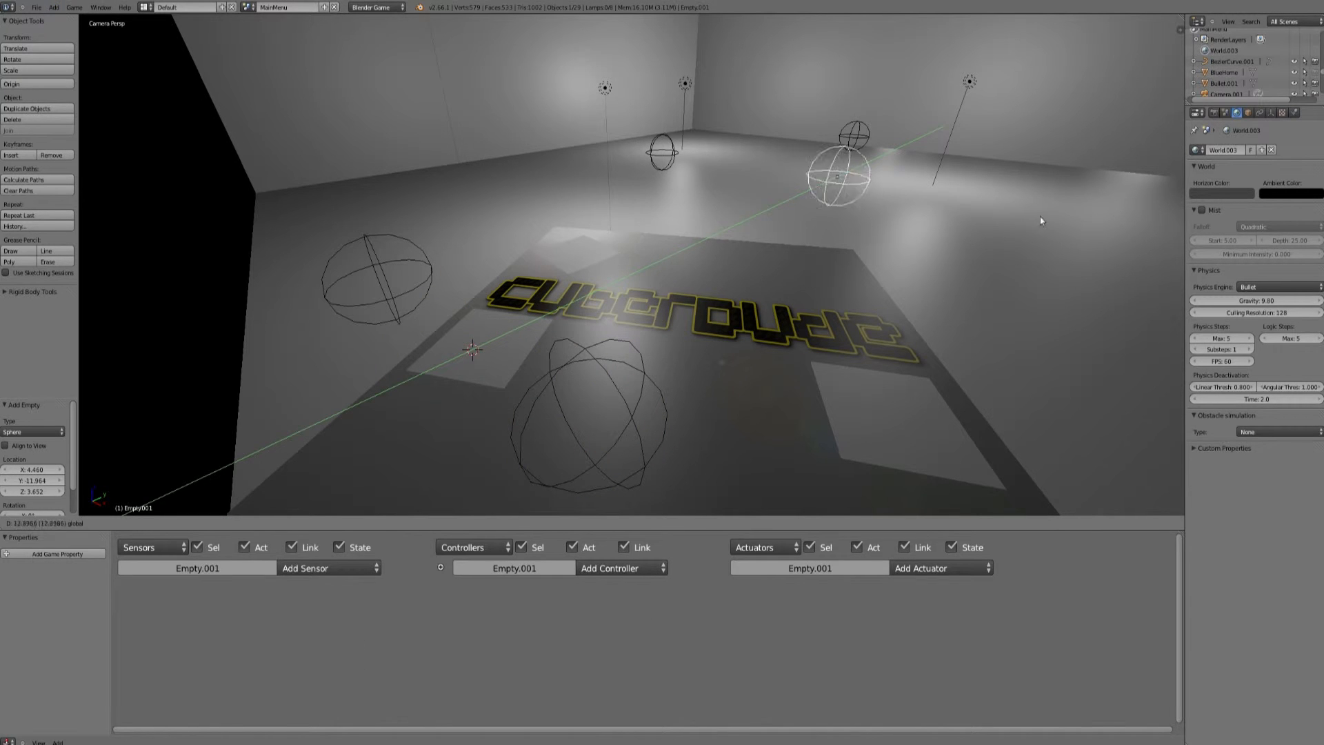
click(1007, 216)
key(g)
key(x)
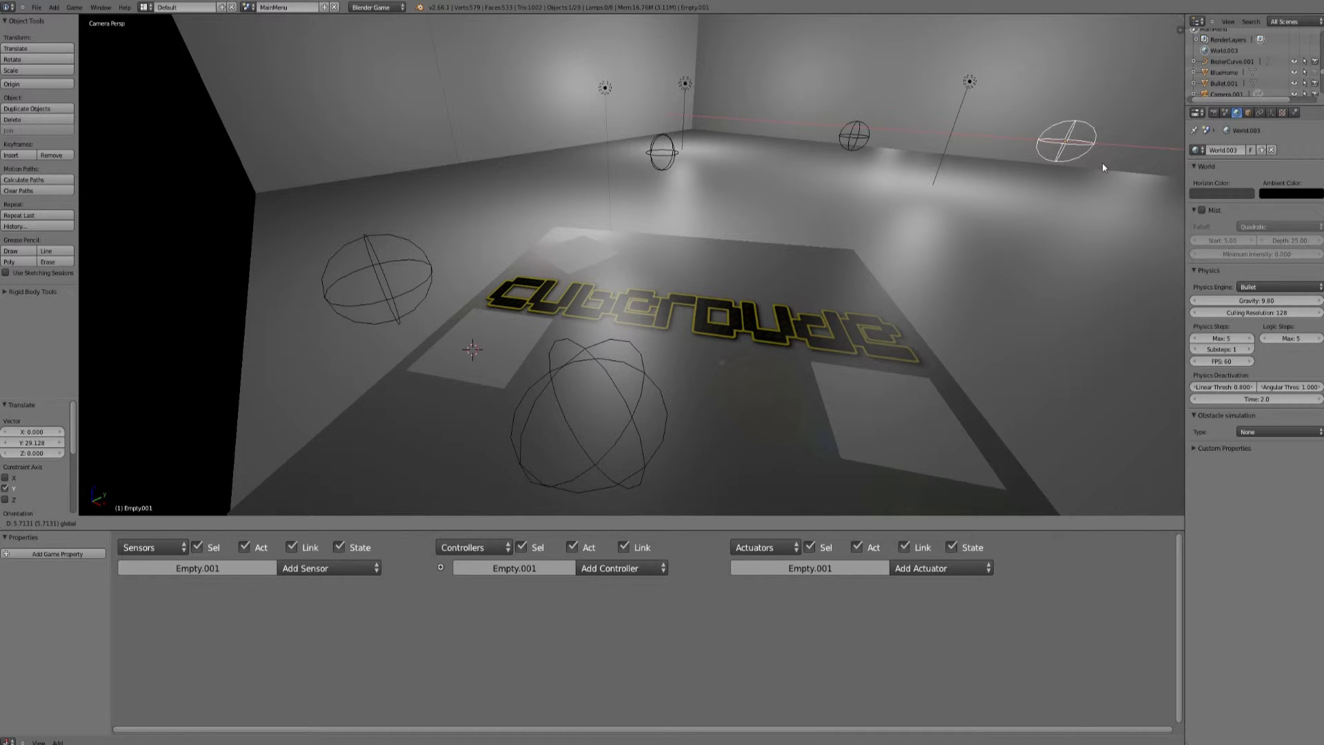
click(1102, 163)
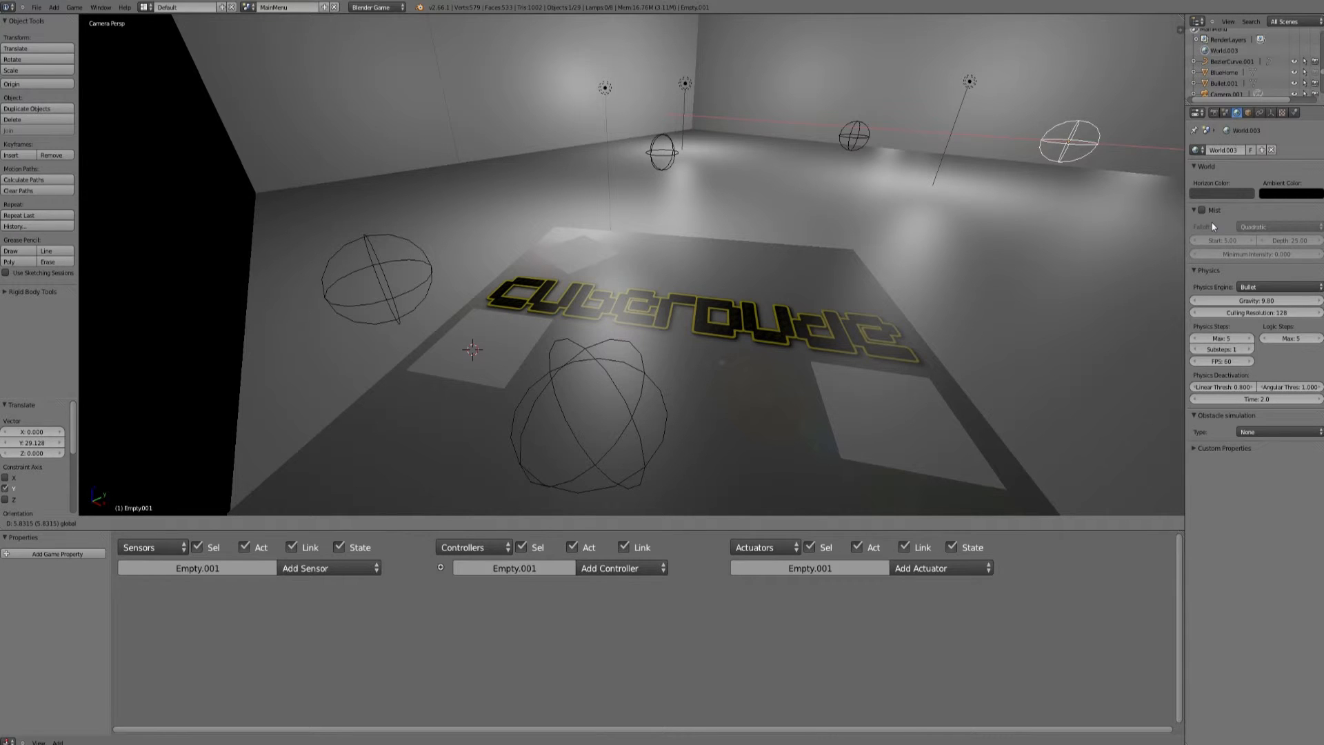
Step: Rename the new sphere empty as MouseShow
click(1250, 112)
click(1229, 150)
text(M)
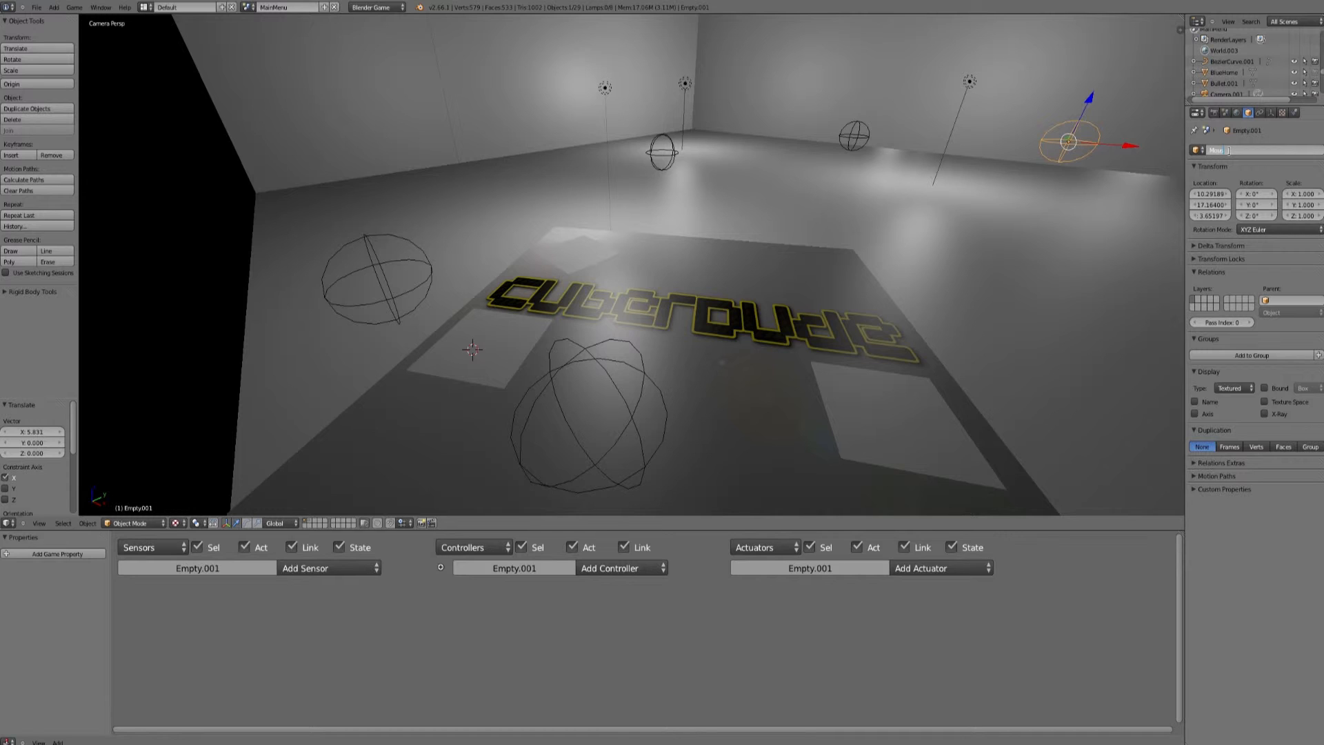
text(ouseShow)
key(Return)
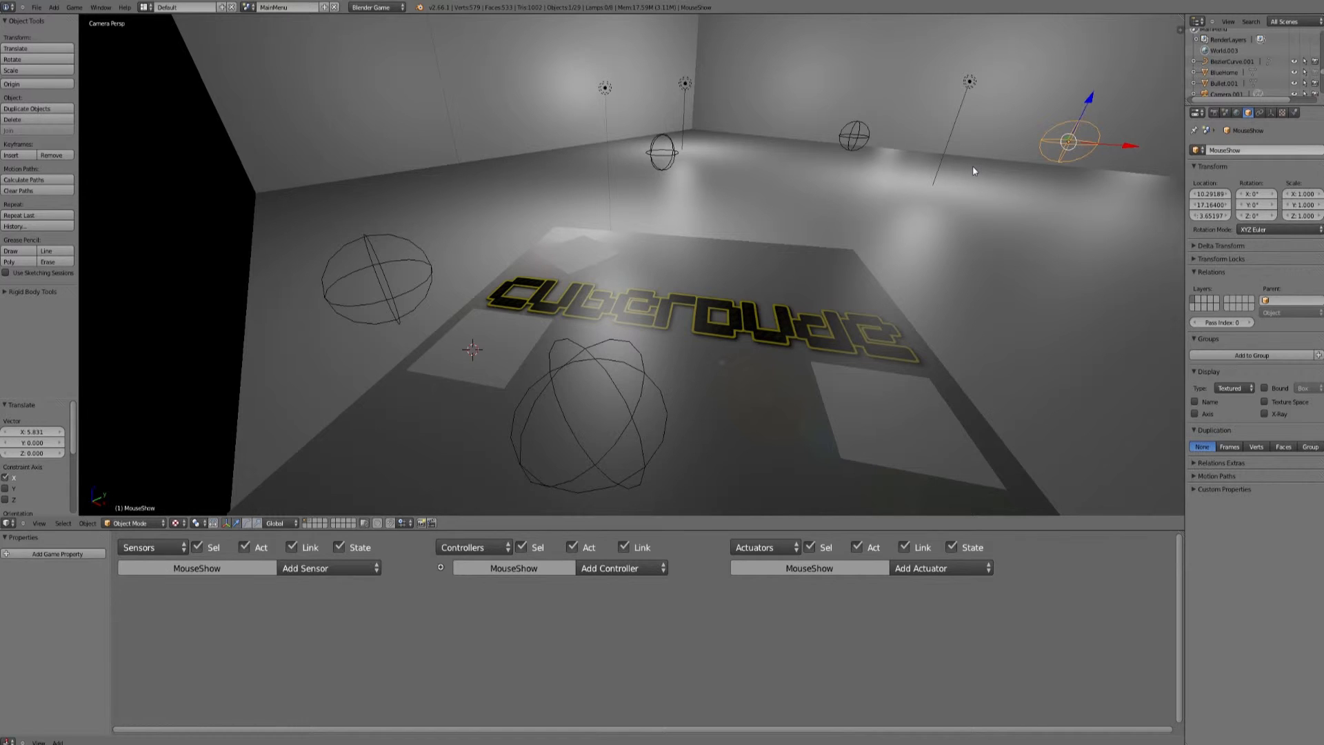
Step: Add an Always sensor and a Python controller to the MouseShow empty
click(367, 570)
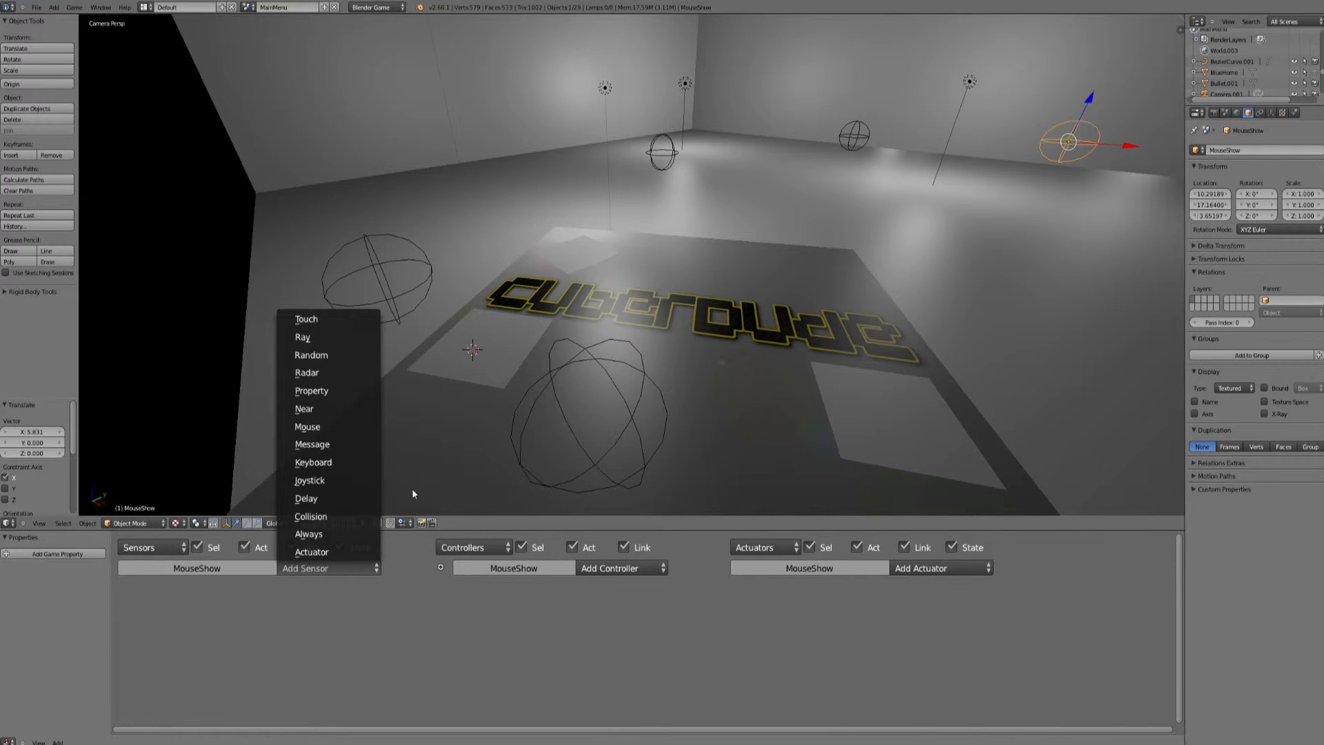
click(300, 570)
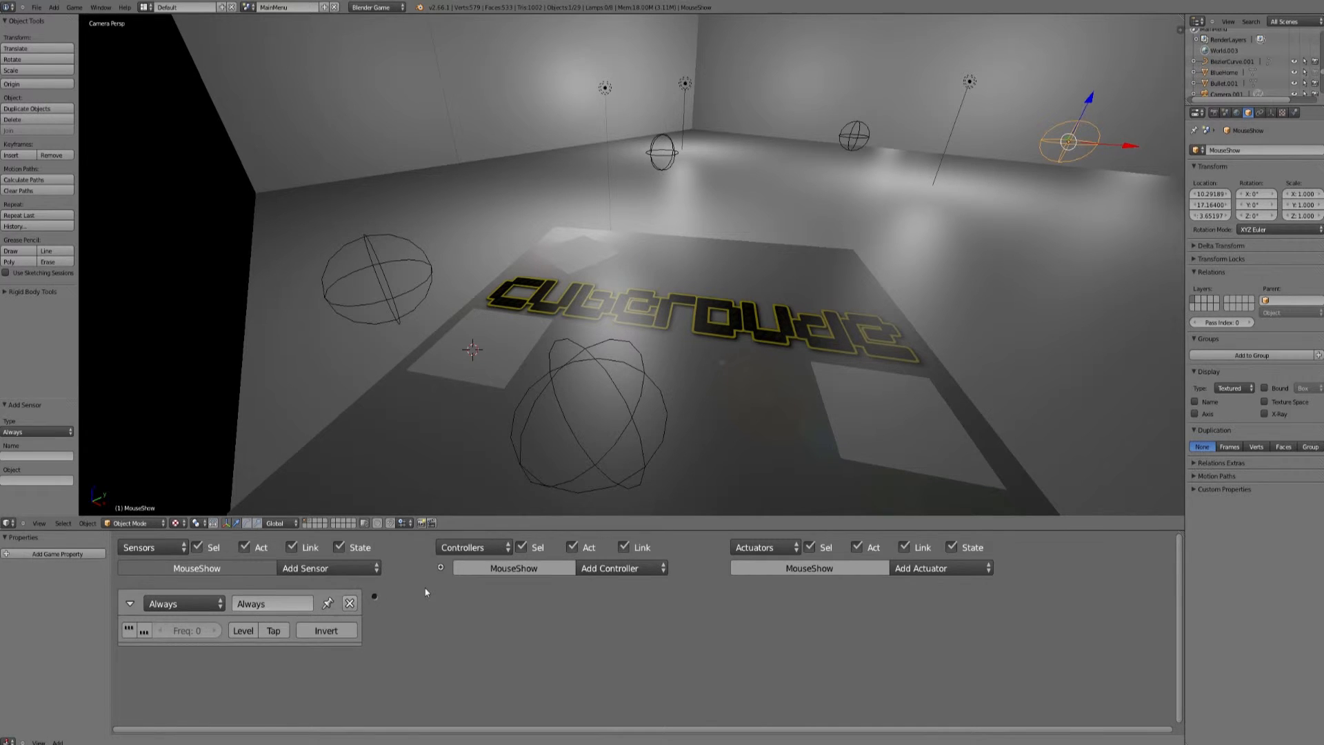
click(616, 572)
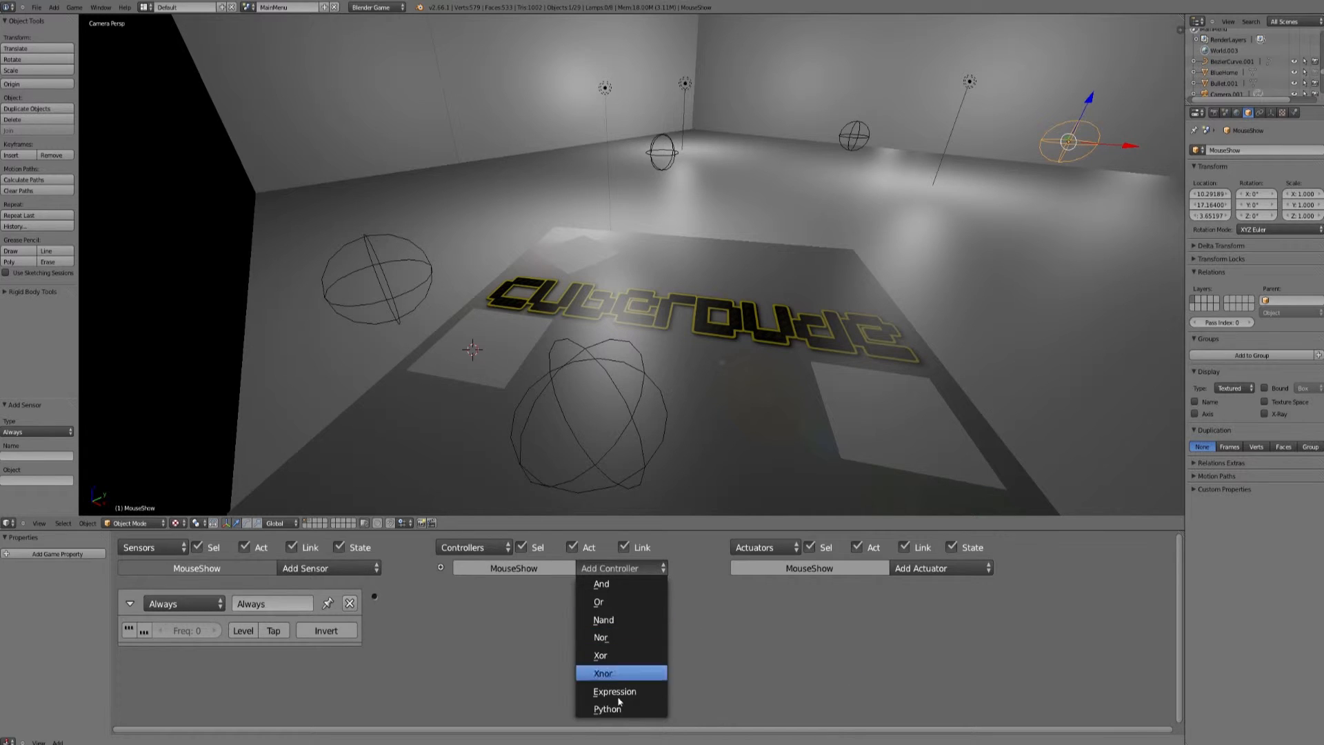
click(627, 571)
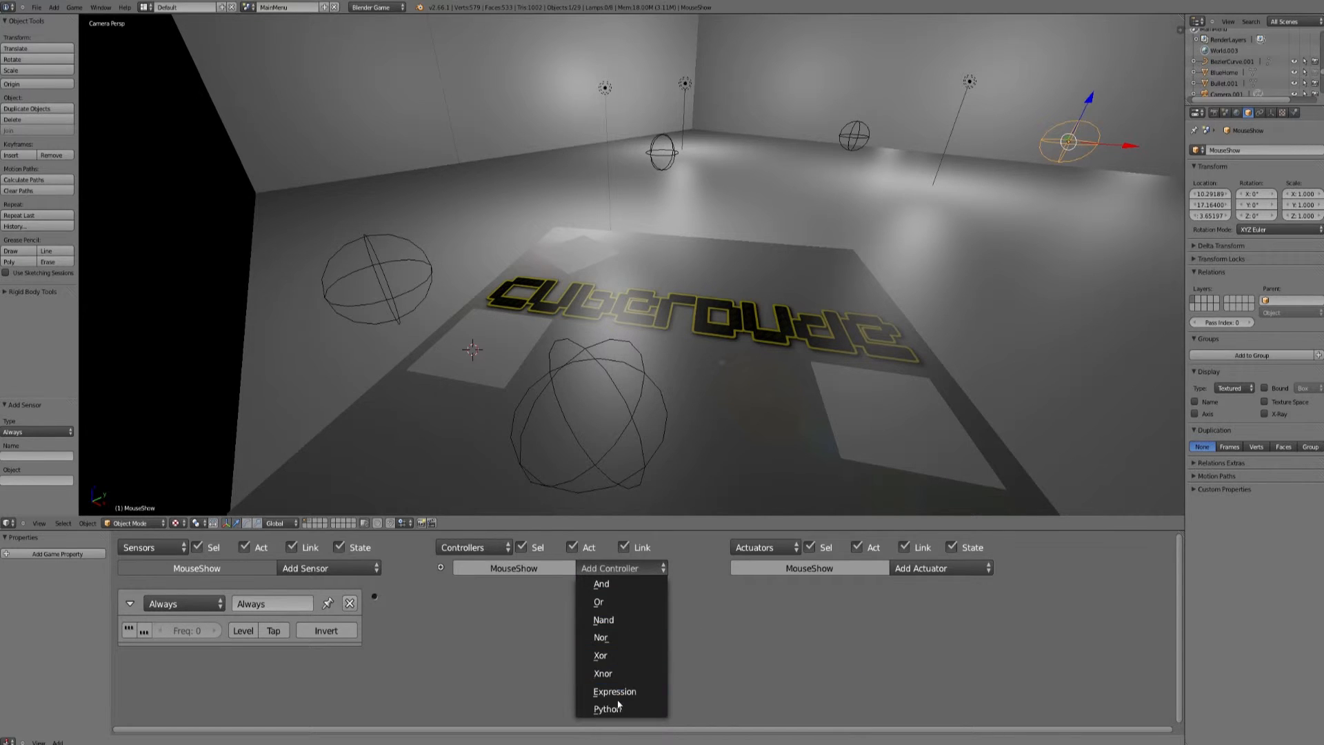
click(618, 710)
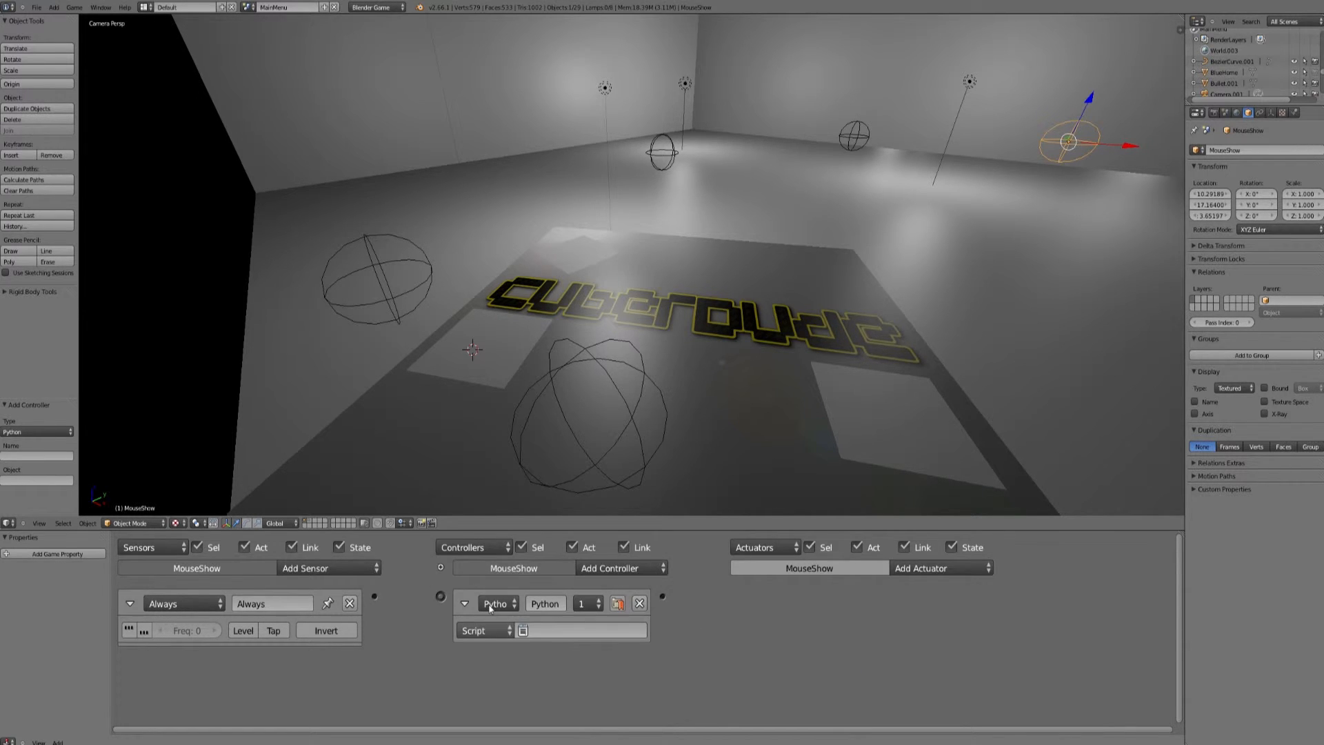
Step: Assign the MouseShow script to the Python controller, link the Always sensor to it, and save the file
click(549, 631)
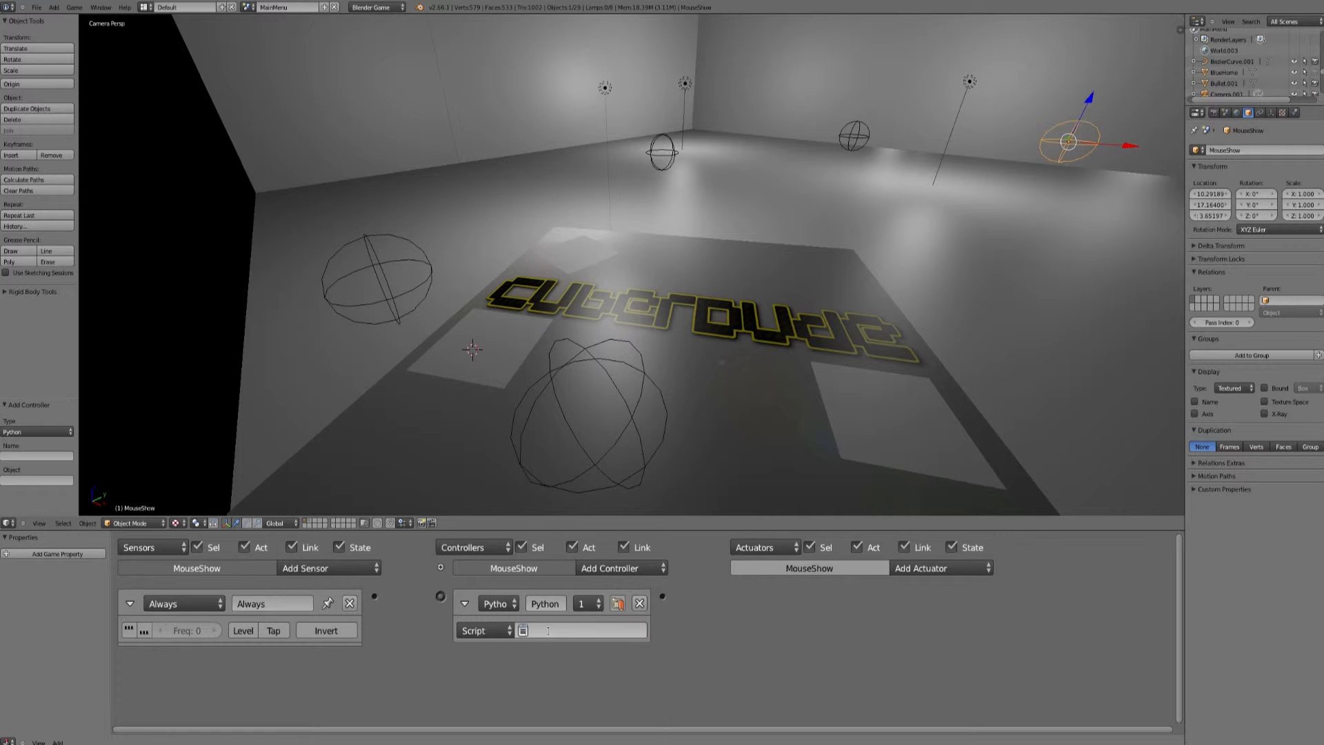
click(549, 631)
click(541, 465)
drag(440, 597, 374, 596)
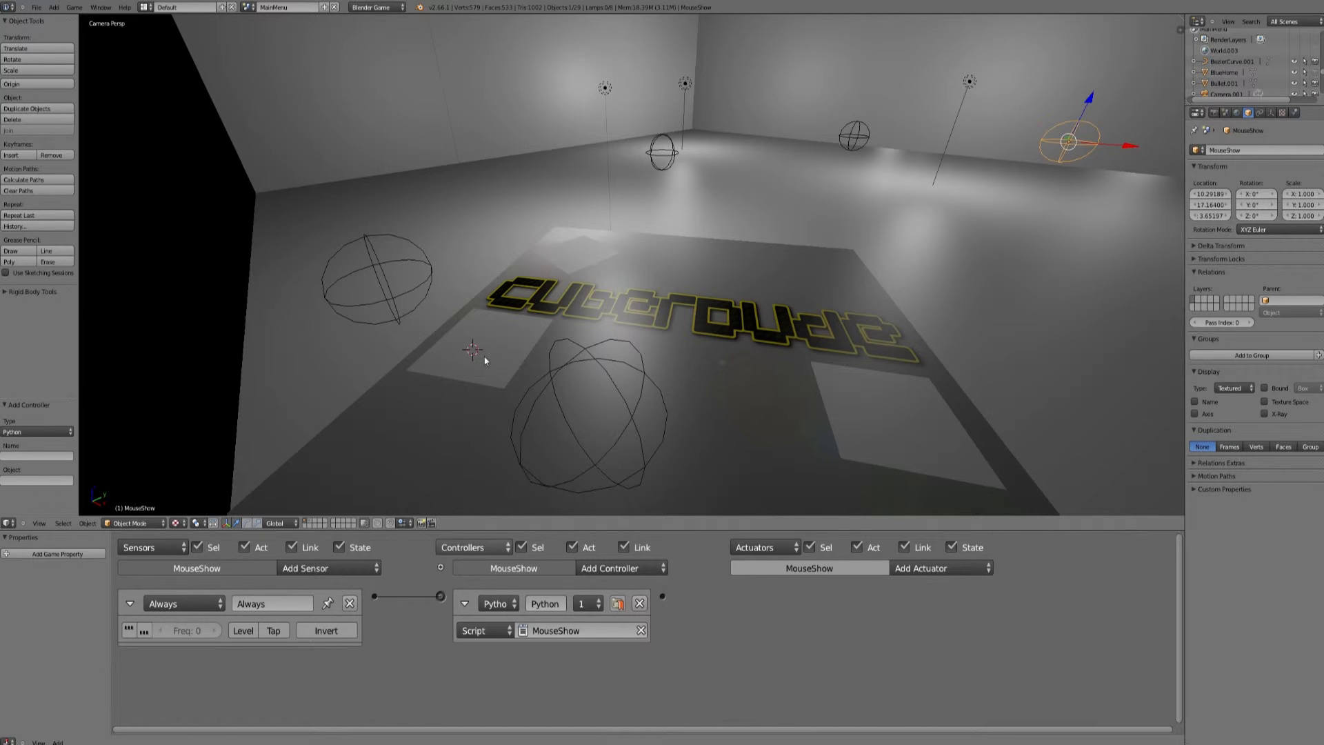
click(36, 7)
click(99, 78)
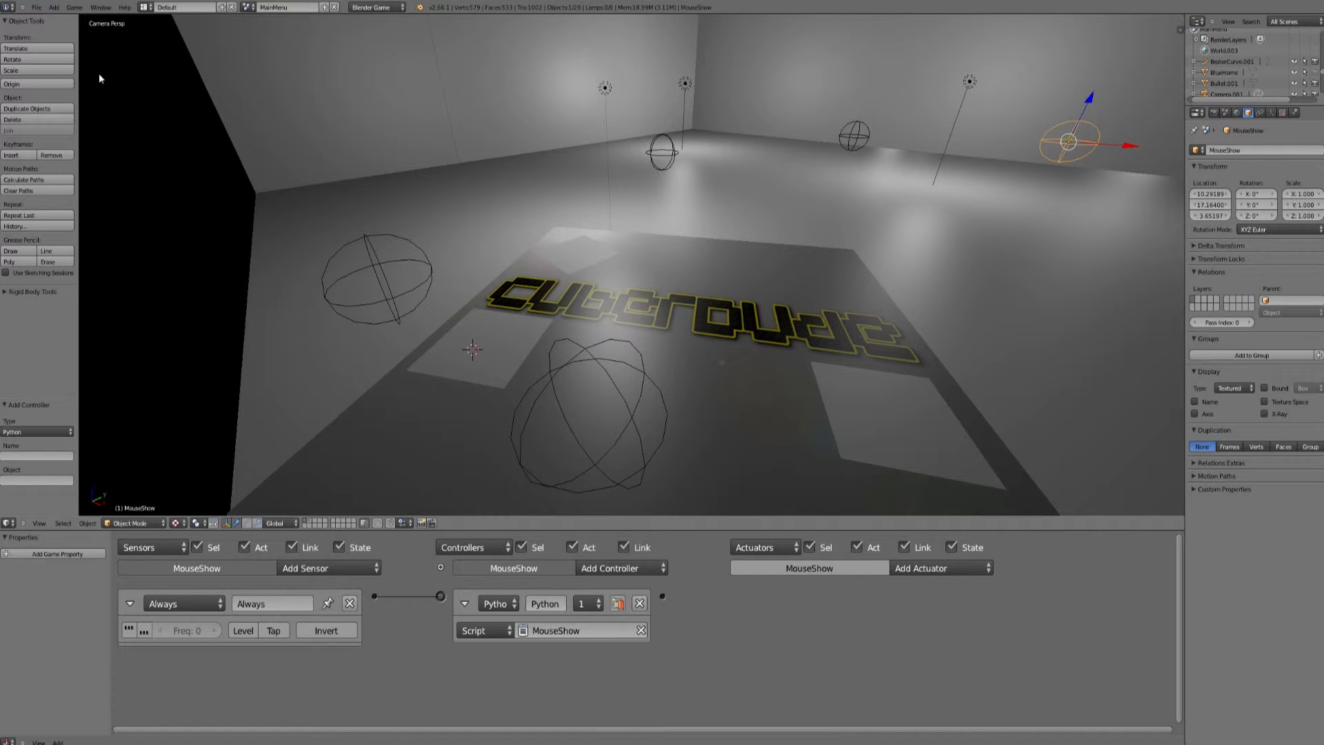
Step: On the layer holding the Start text, give StartText two Mouse sensors, one for Left Button and one for Mouse Over
click(310, 524)
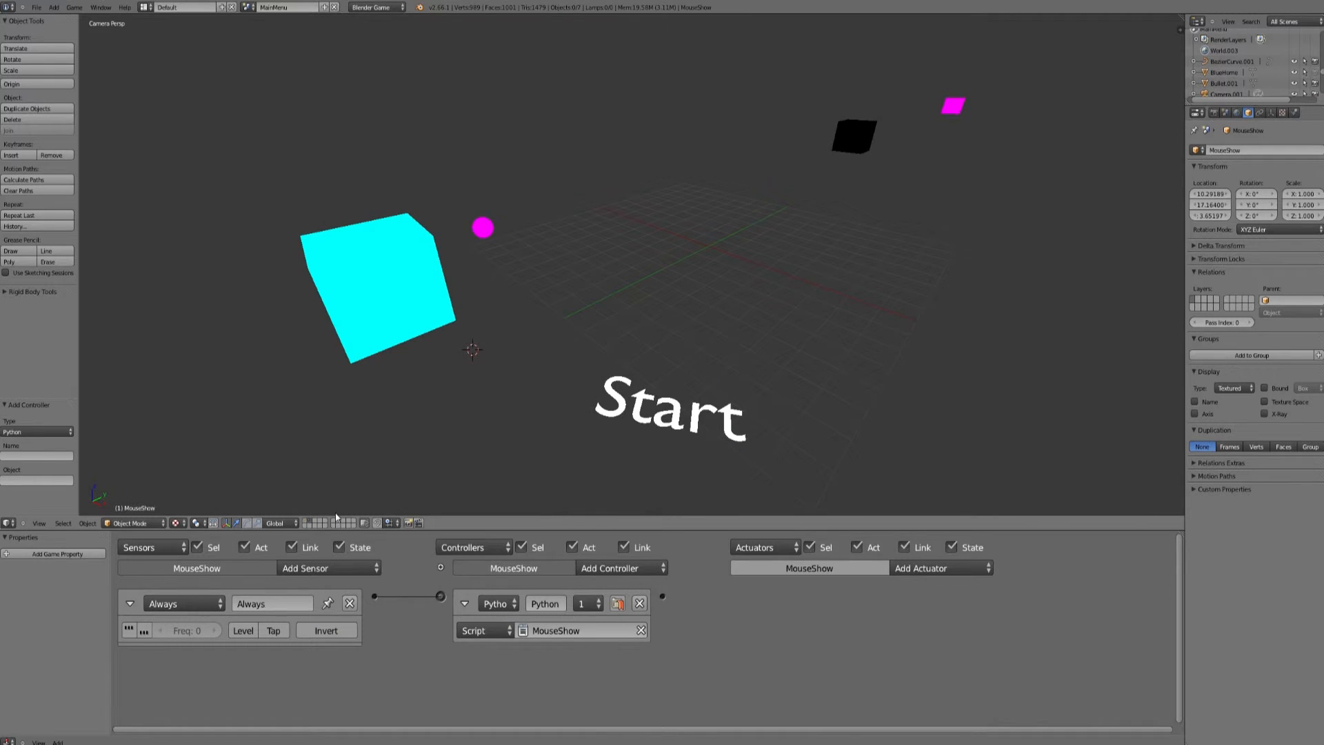
right_click(645, 422)
drag(669, 529, 222, 427)
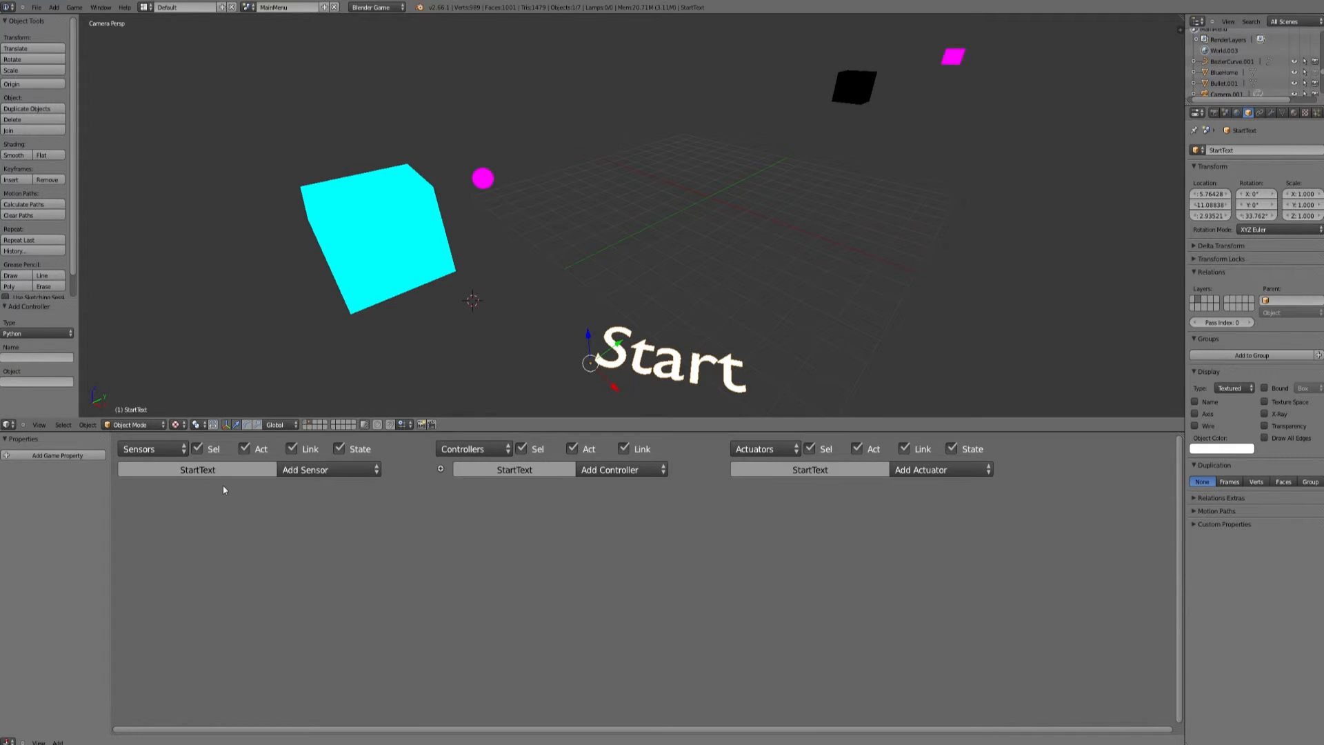
click(307, 473)
click(321, 609)
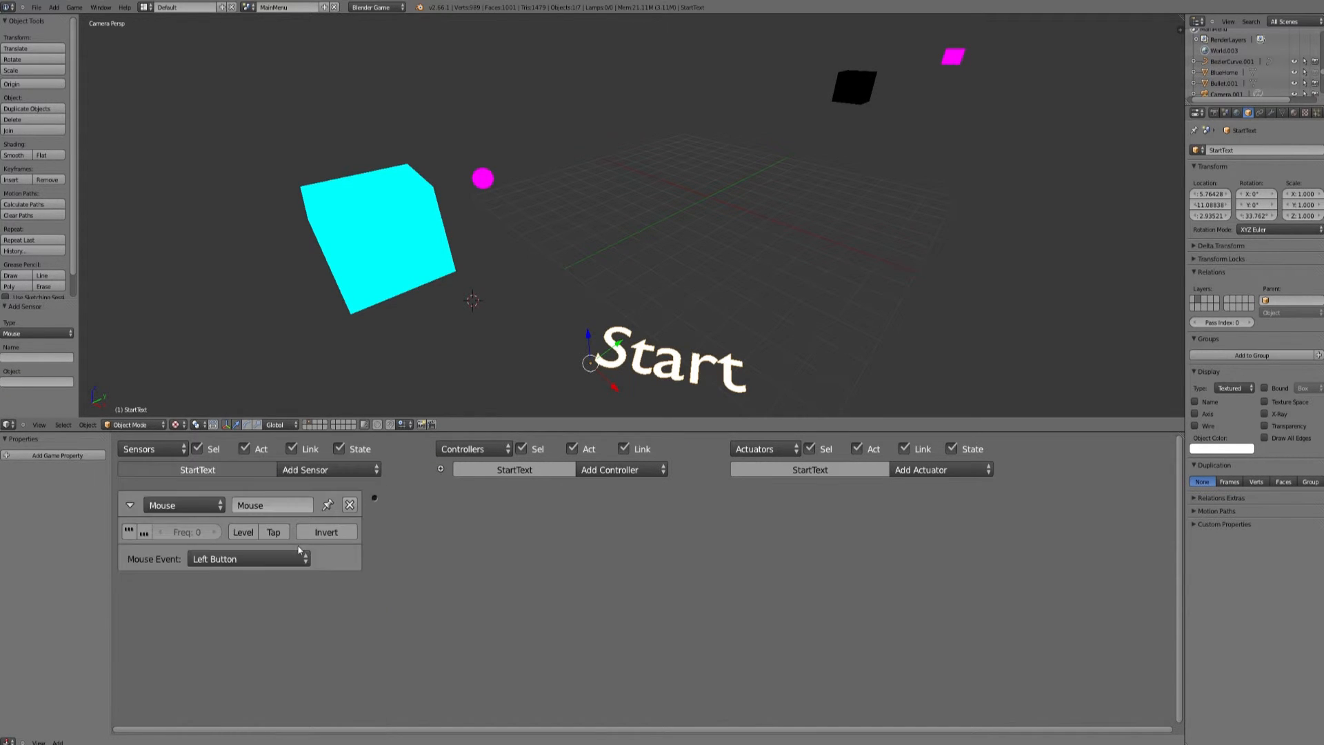
click(353, 466)
click(337, 606)
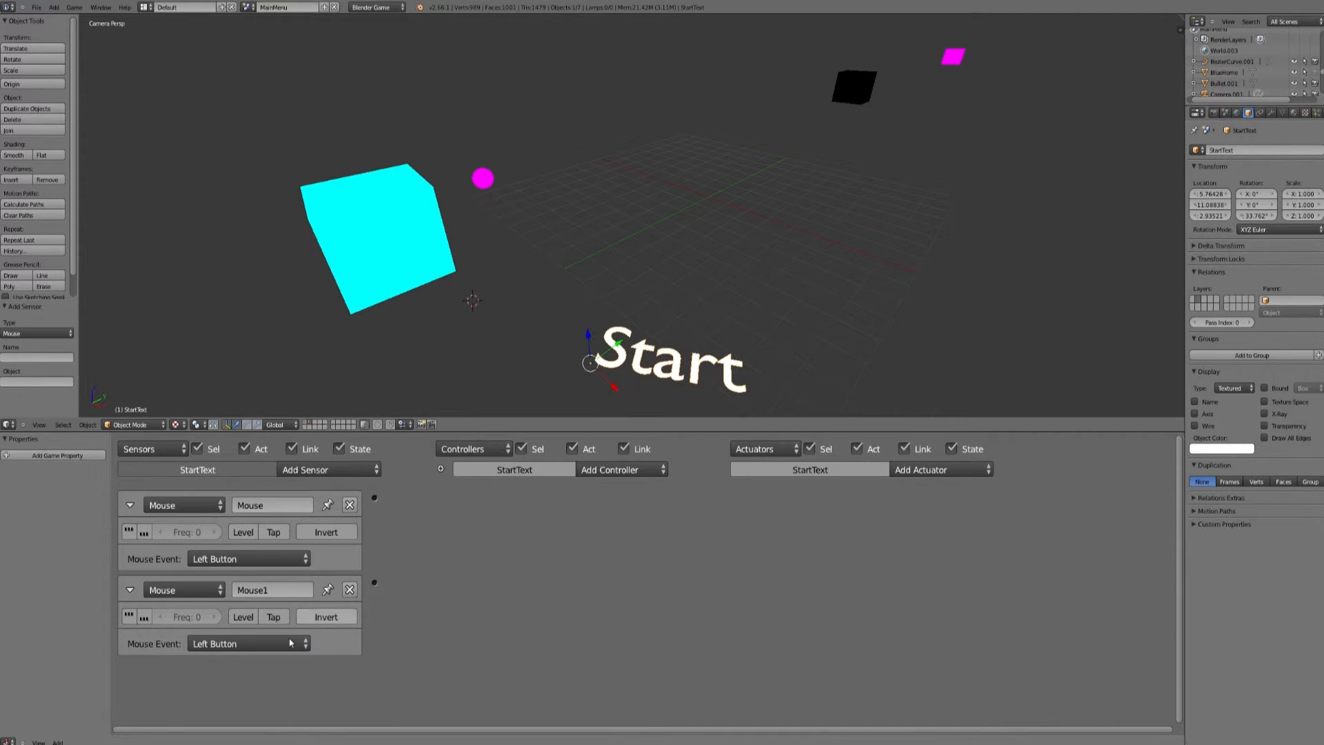
click(290, 643)
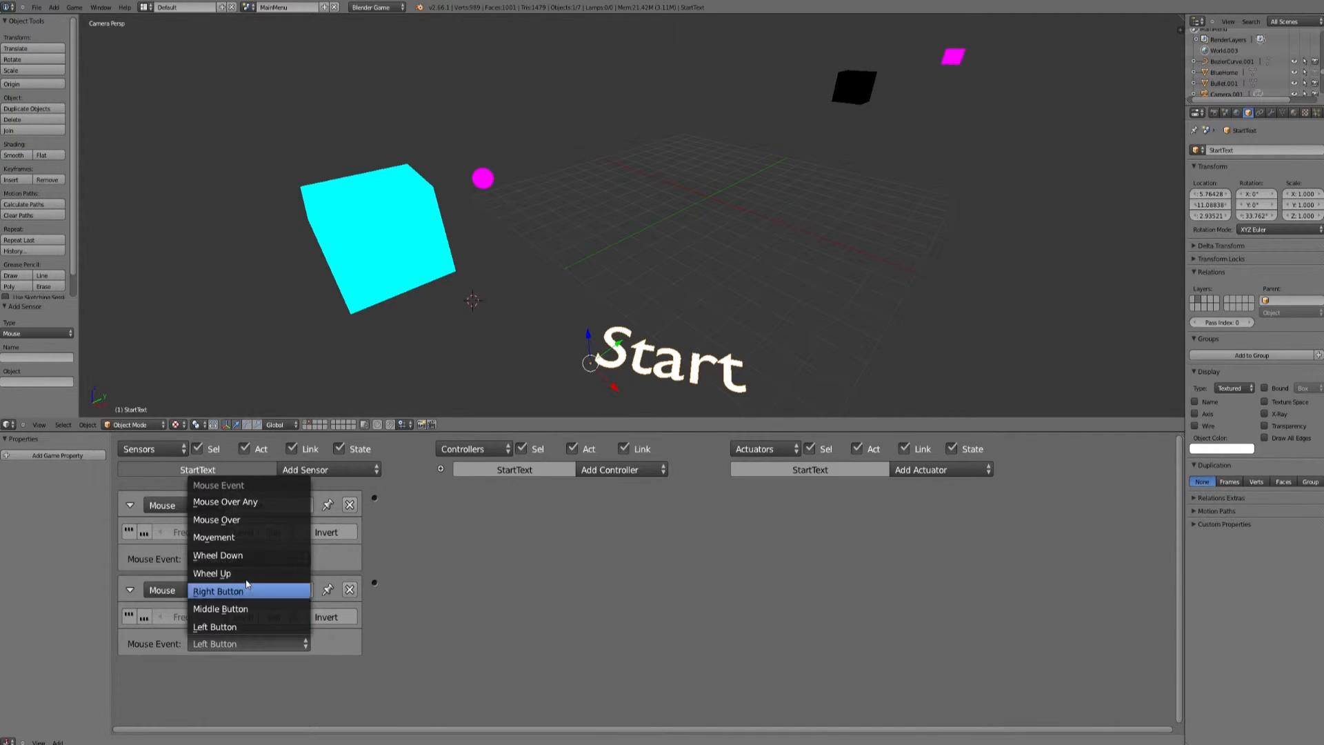
click(226, 523)
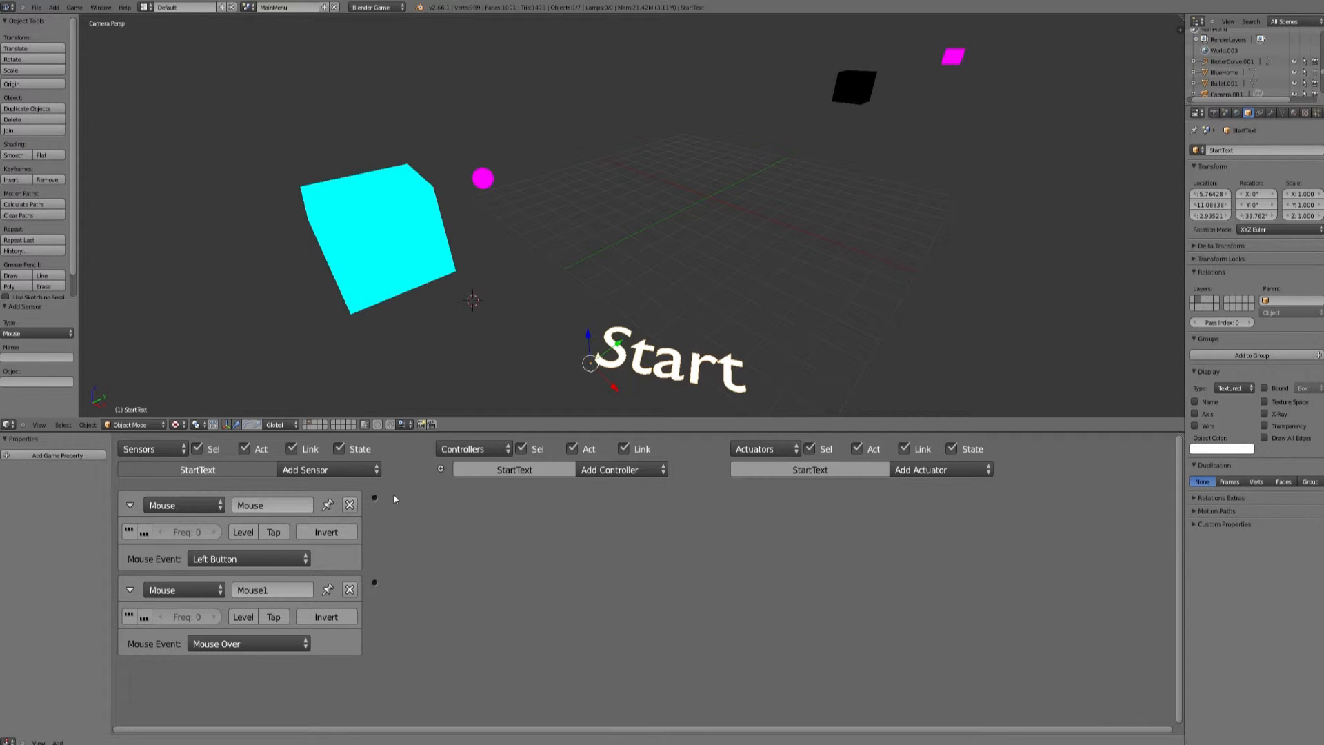
Step: Add an And controller to StartText and link both Mouse sensors to it
click(593, 474)
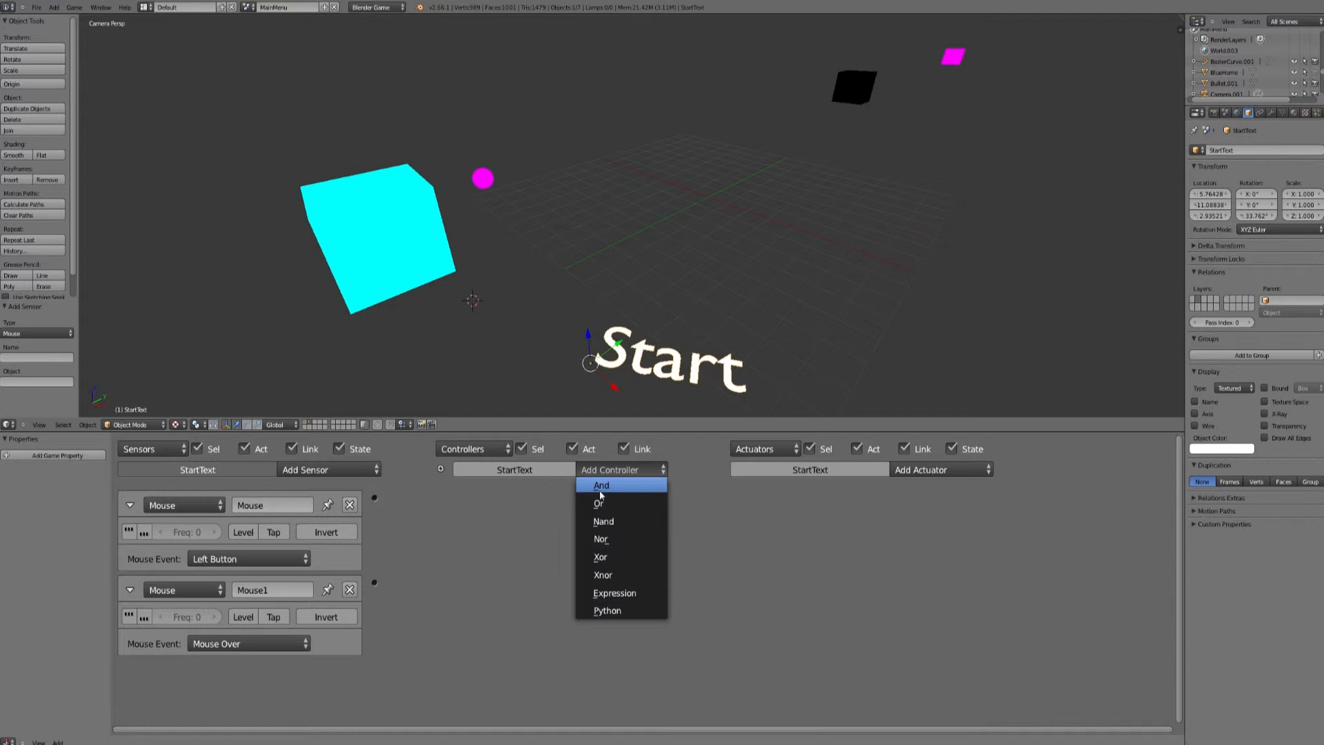
click(601, 487)
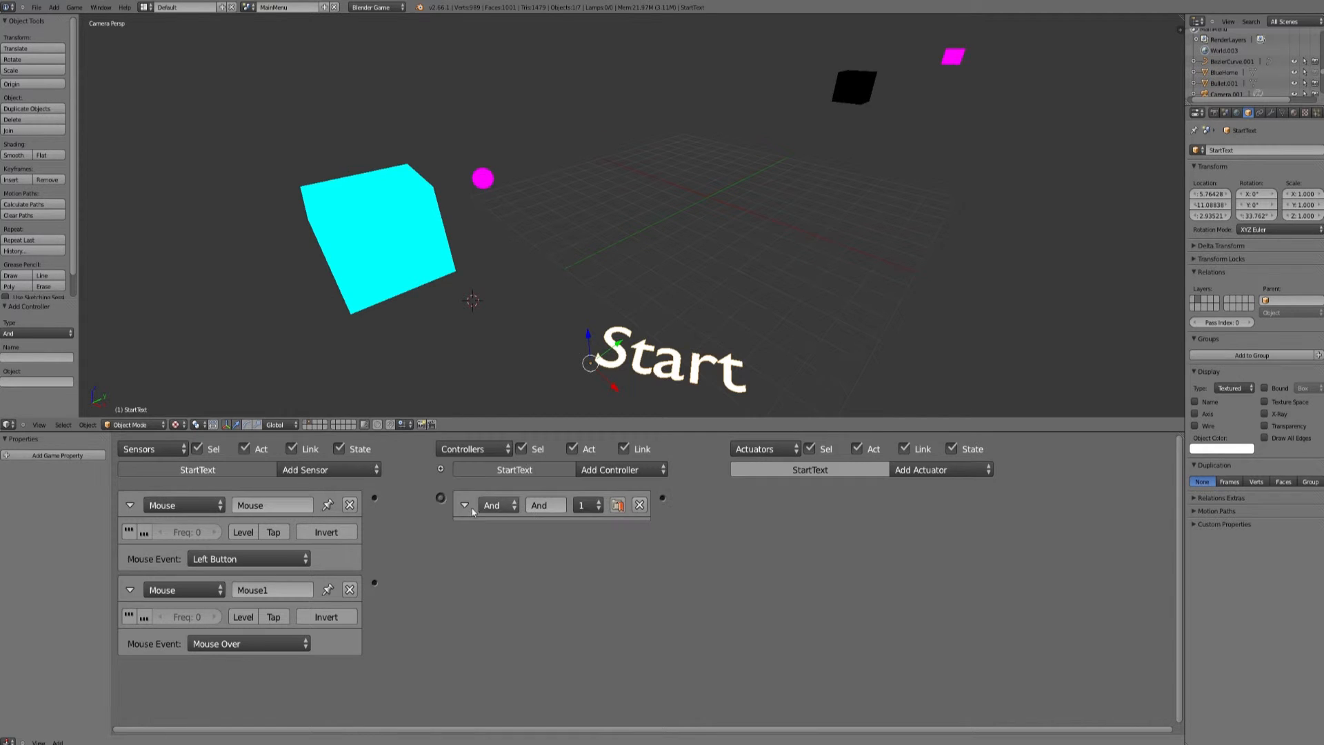
drag(386, 501, 374, 498)
drag(383, 583, 377, 581)
Step: Add a Scene actuator to StartText in Set Scene mode with Level1 as the scene
click(914, 469)
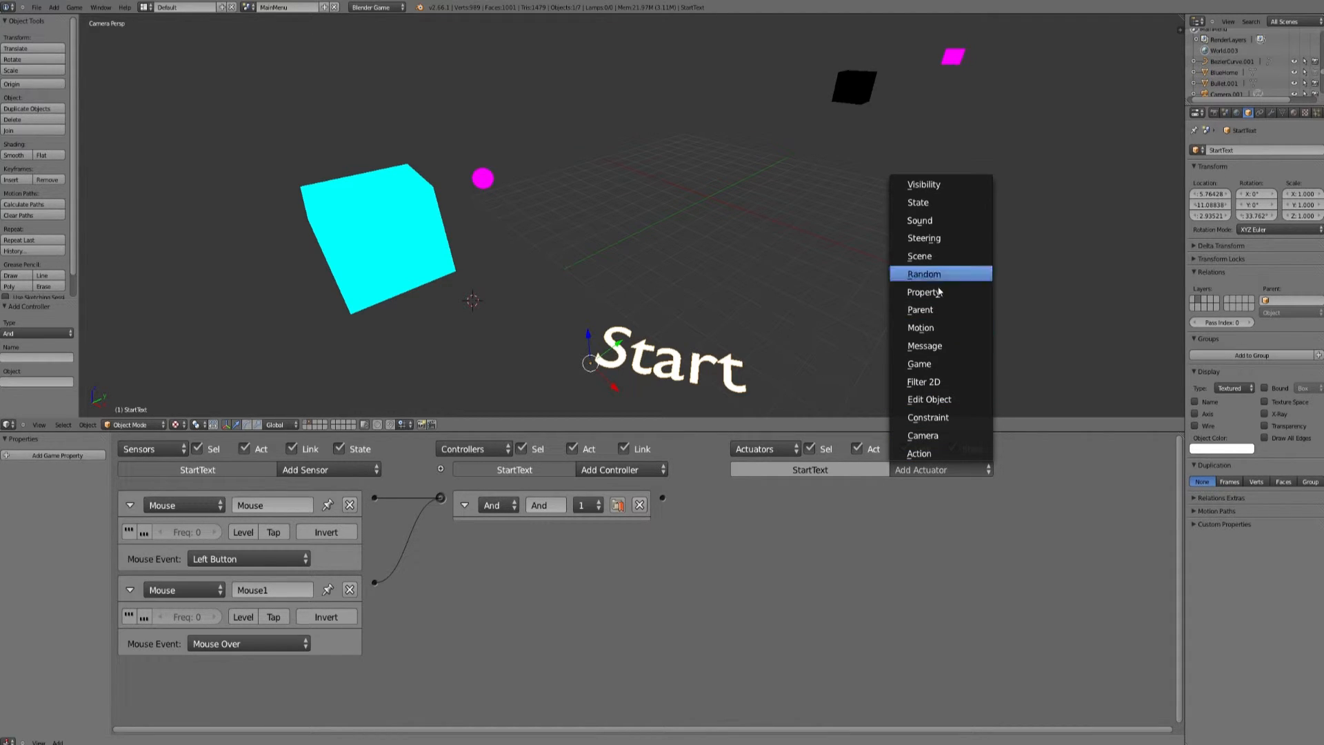
click(924, 255)
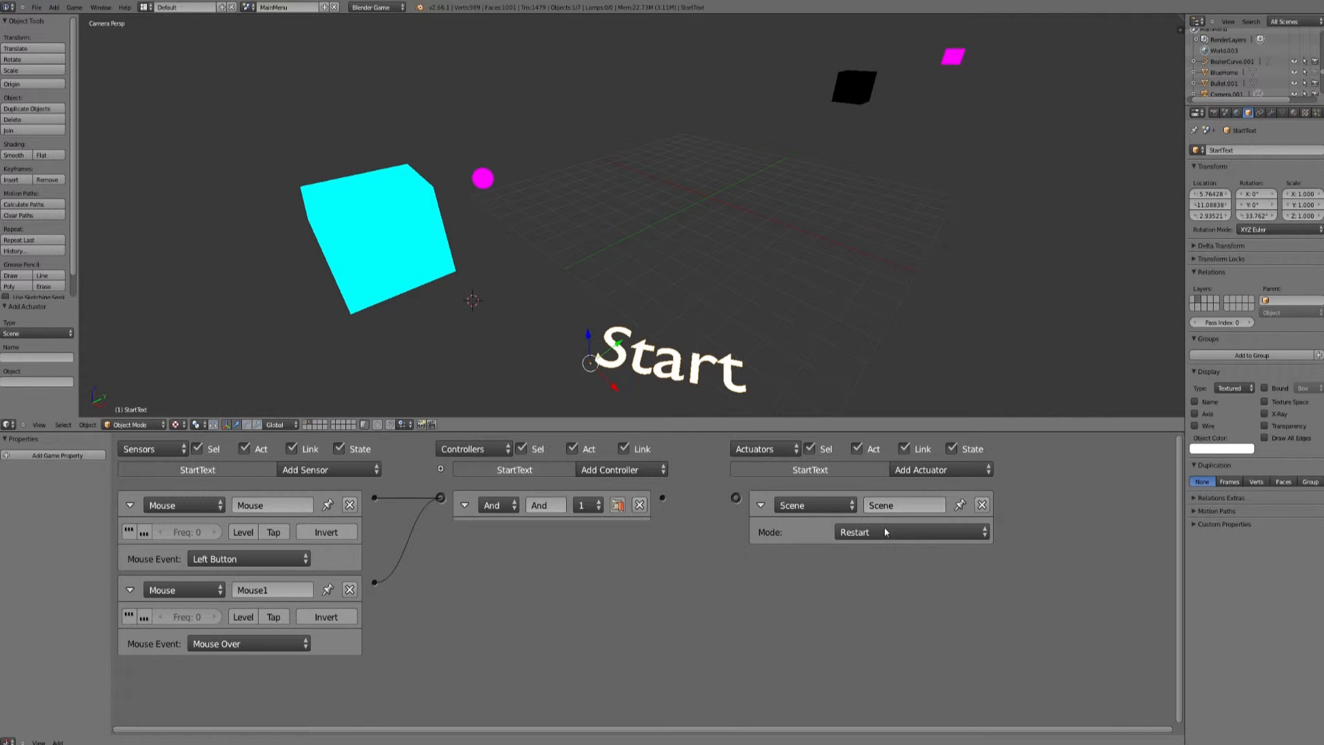
click(886, 532)
click(862, 498)
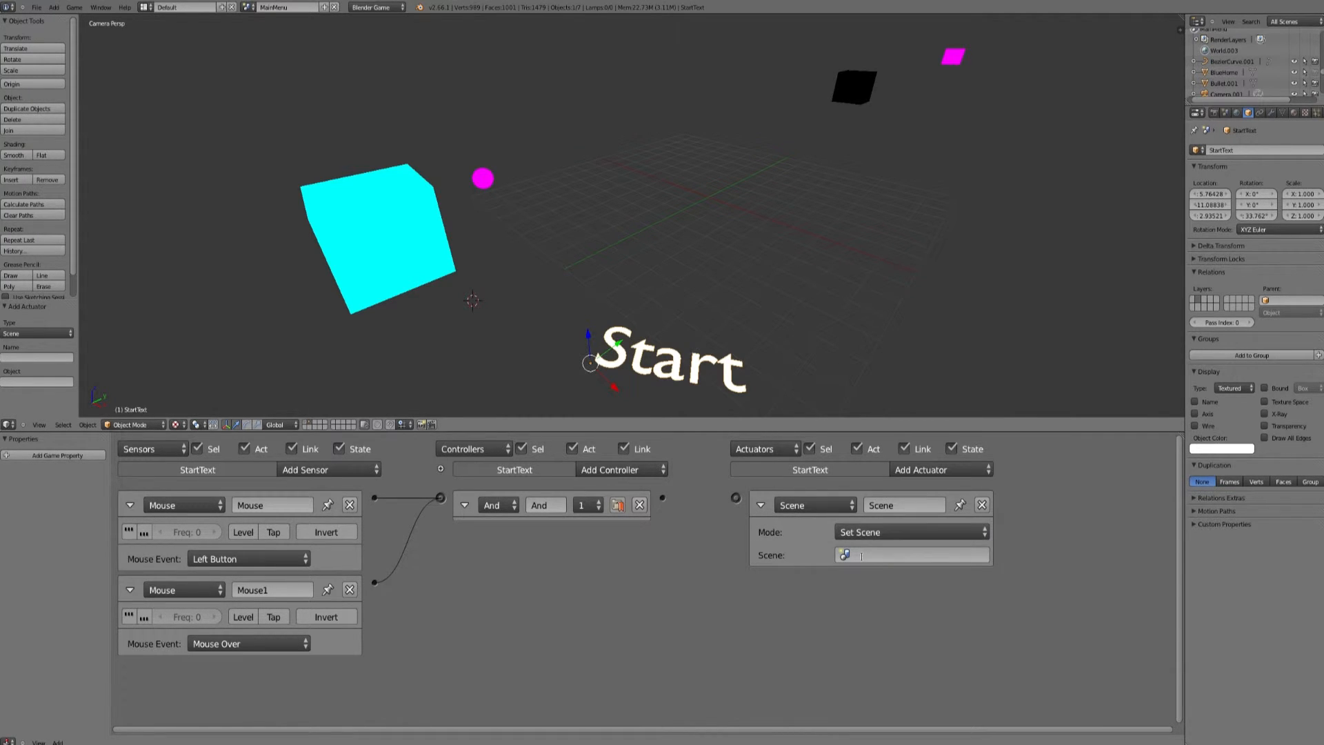
click(862, 556)
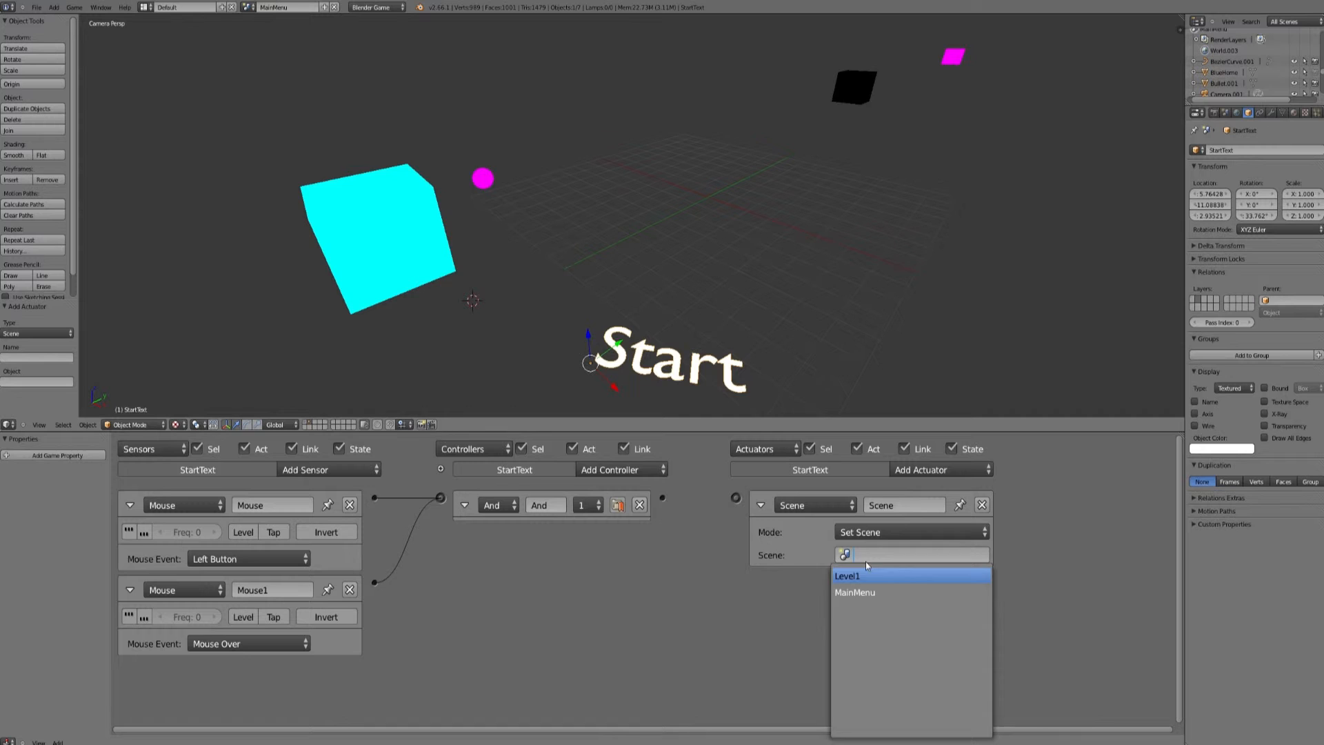
click(858, 577)
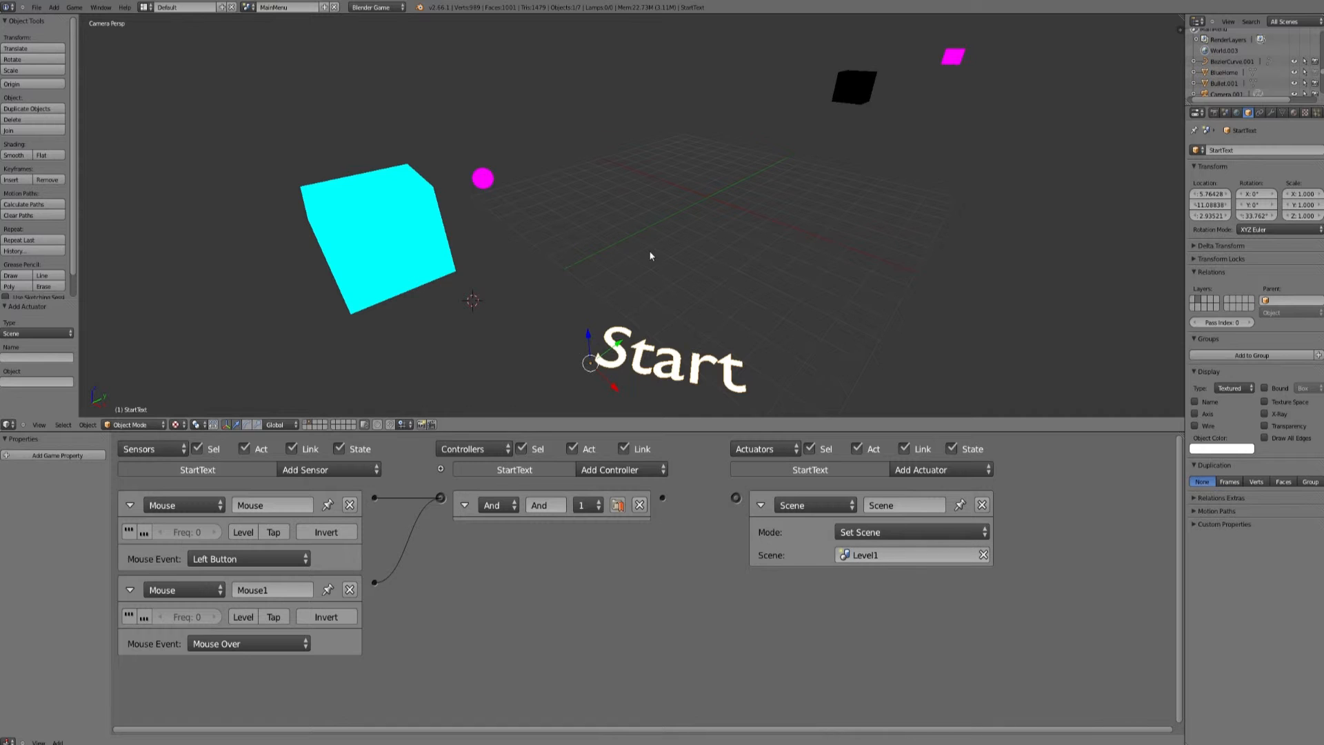
Step: Link StartText's And controller to the Scene actuator and save the file
click(247, 7)
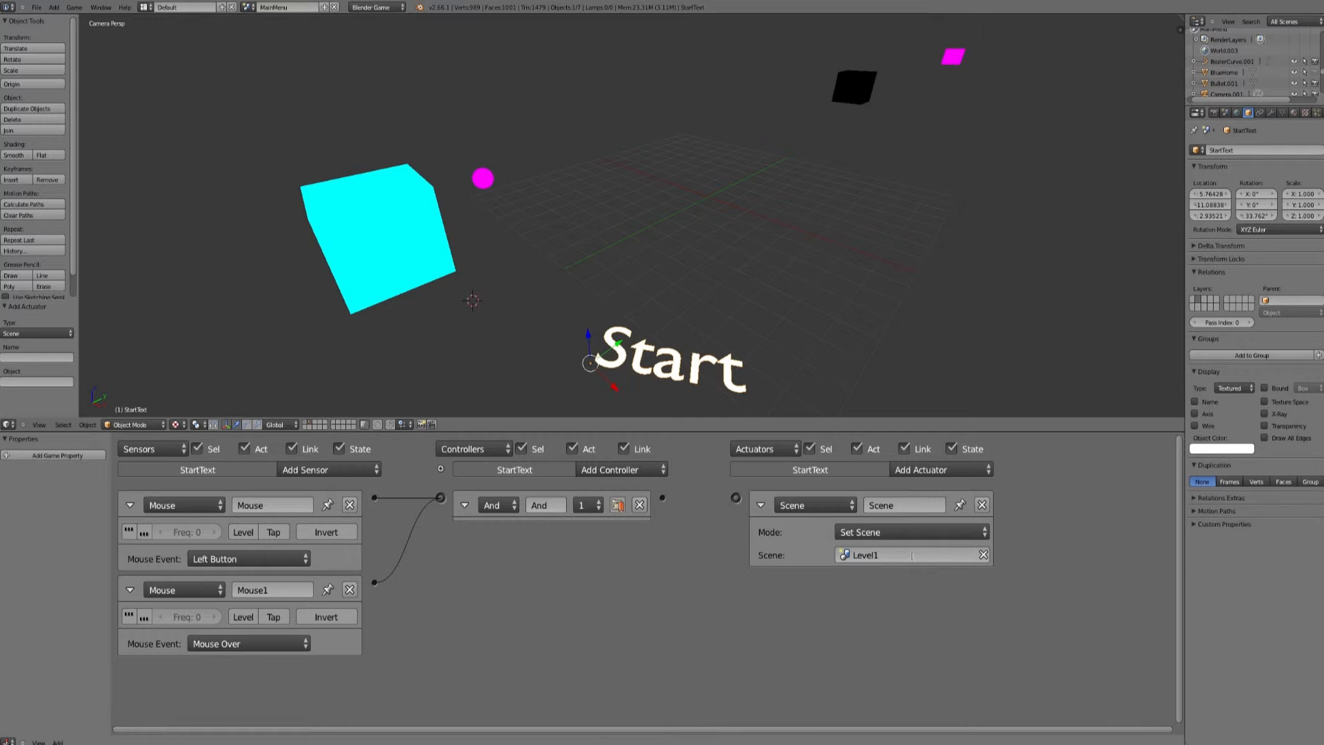
click(911, 556)
drag(669, 501, 663, 496)
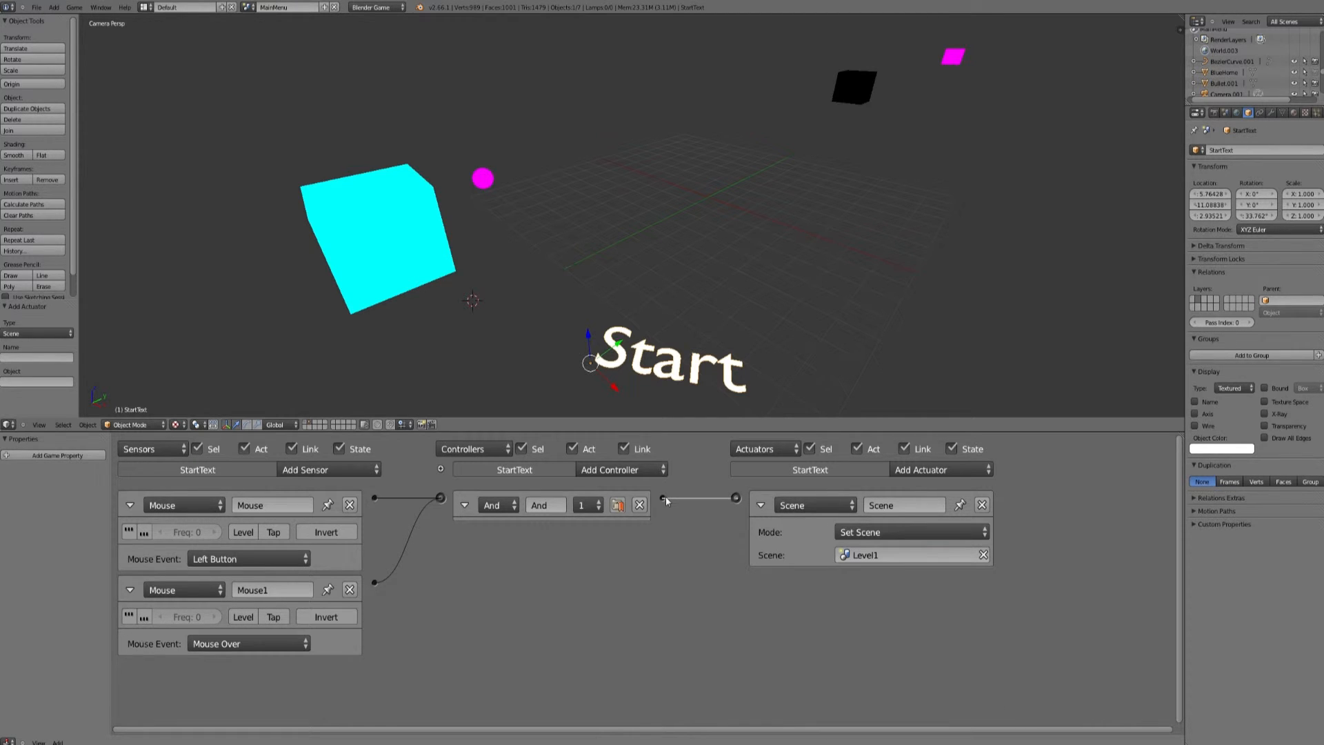
click(36, 8)
click(47, 77)
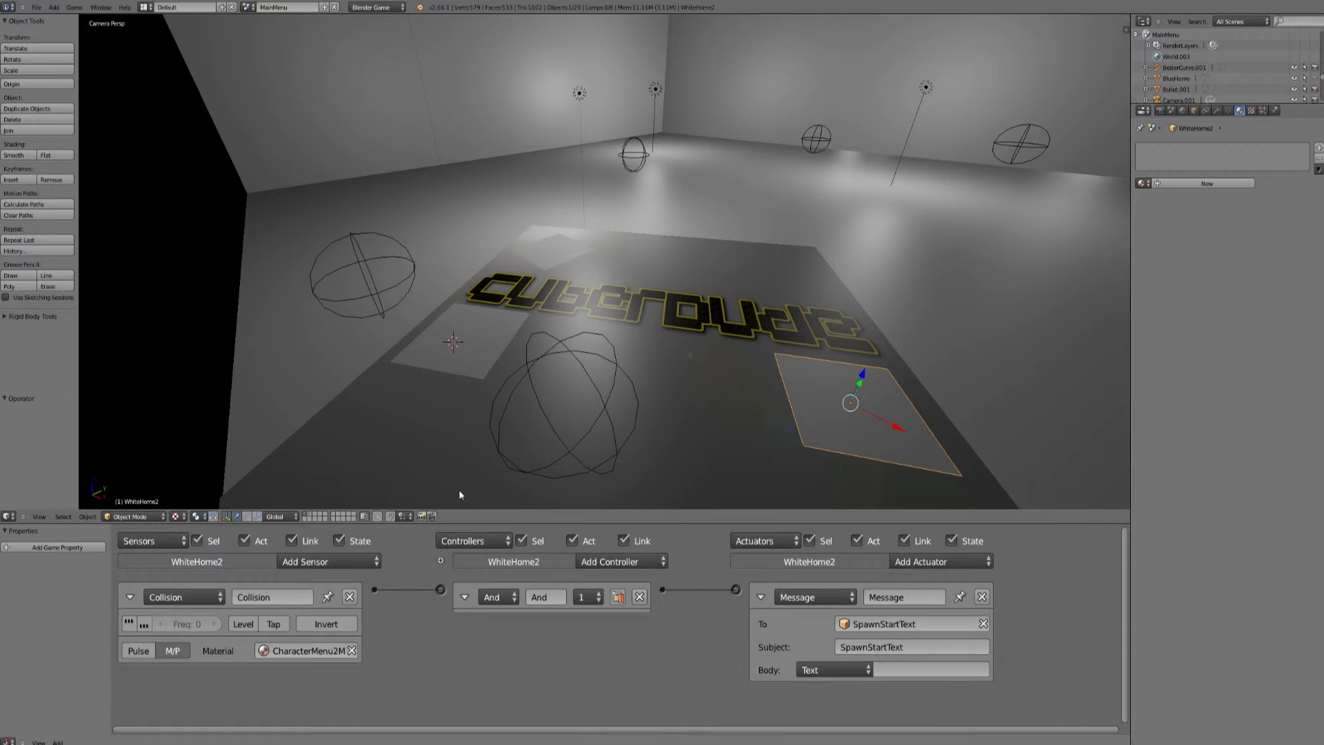
Step: Set the Z rotation of the SpawnStartText empty to 45°
right_click(528, 364)
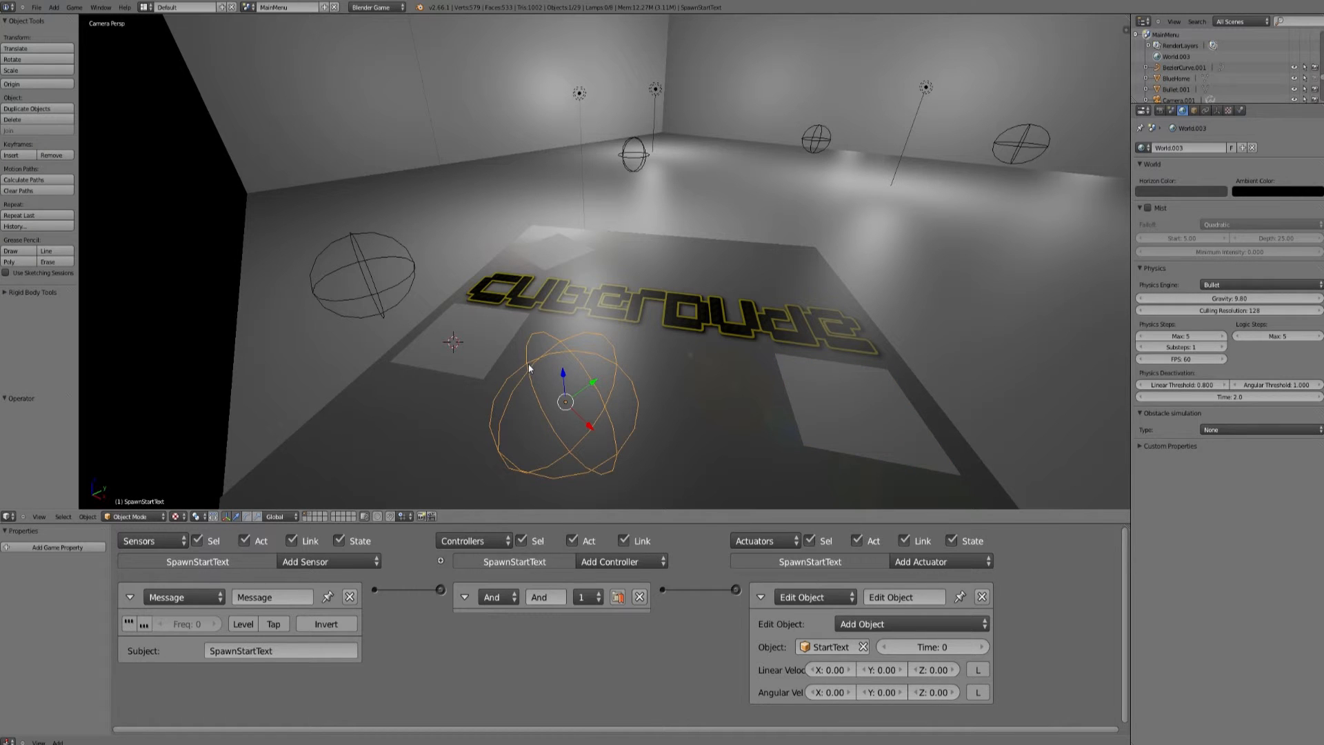
click(1194, 110)
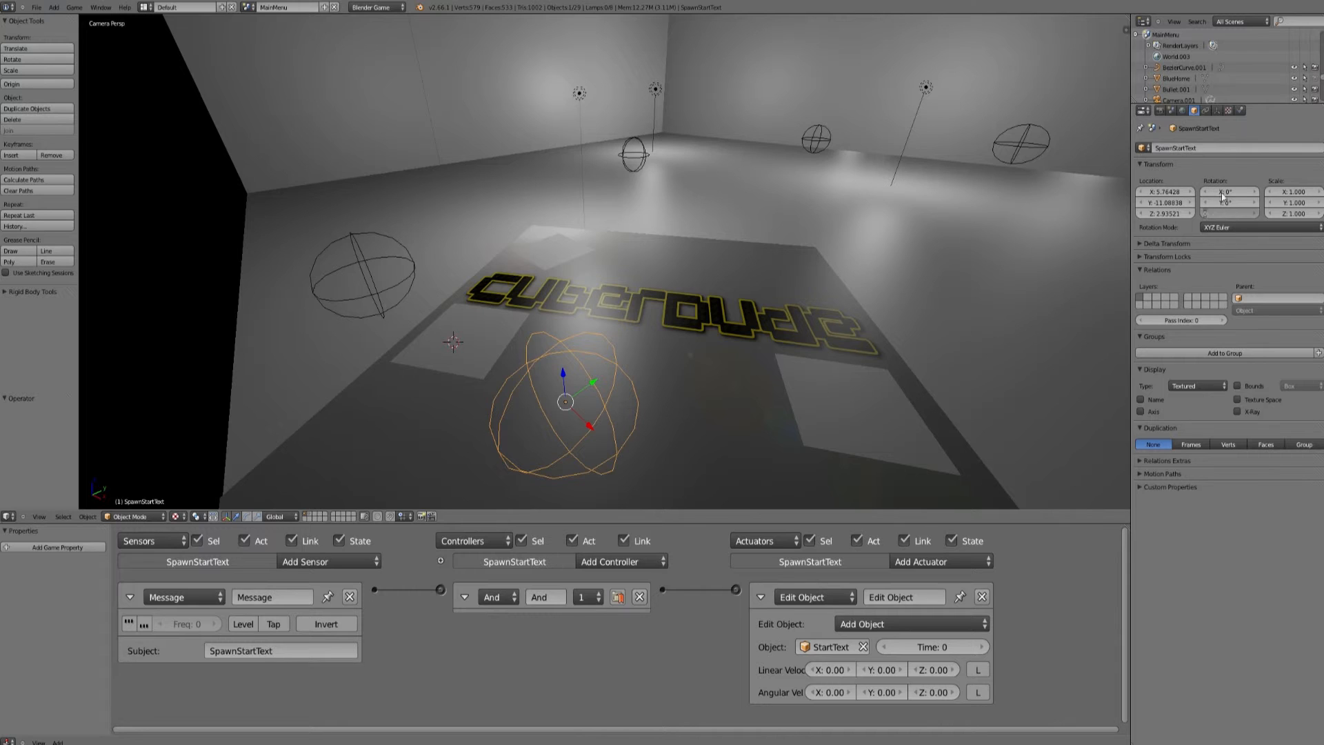
click(1219, 211)
text(45)
key(Return)
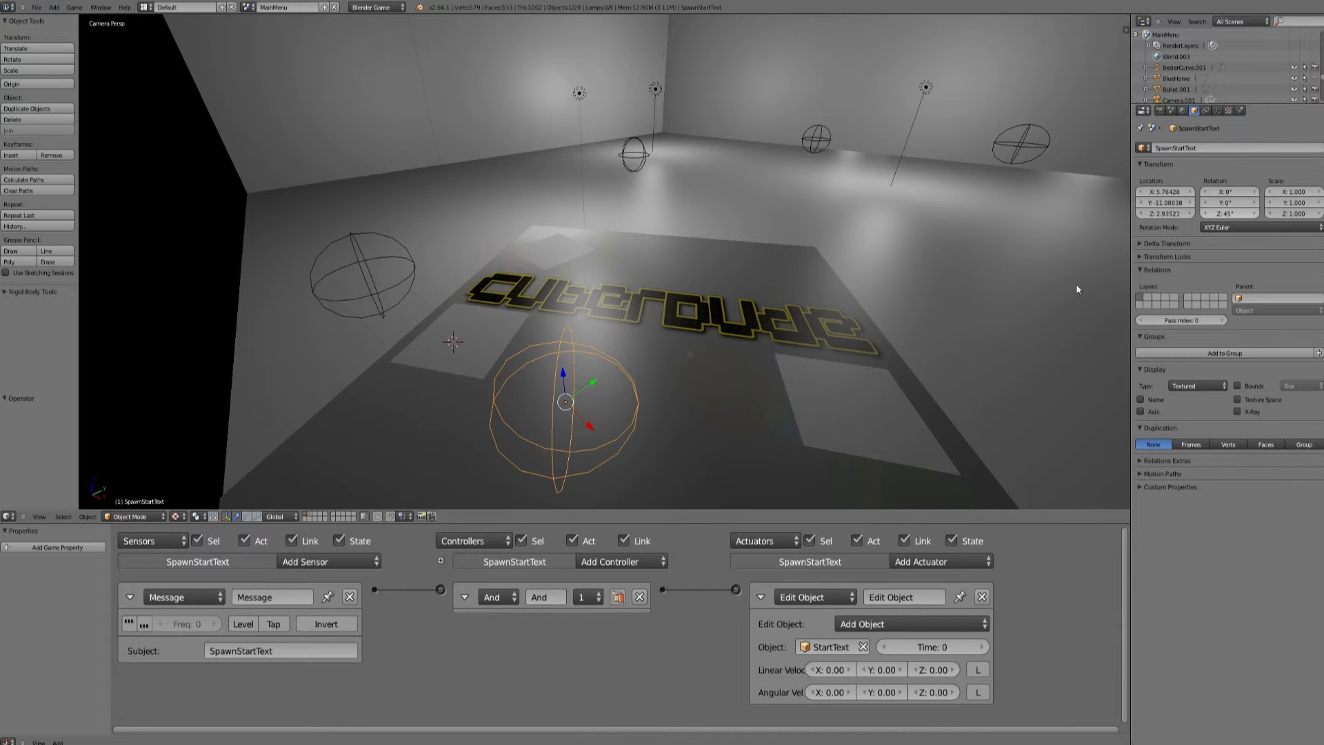
Step: Duplicate the lamp near the room's back corner and move the copy about 4.60 along Y, 7.13 along X, then -4.72 along Y
right_click(654, 92)
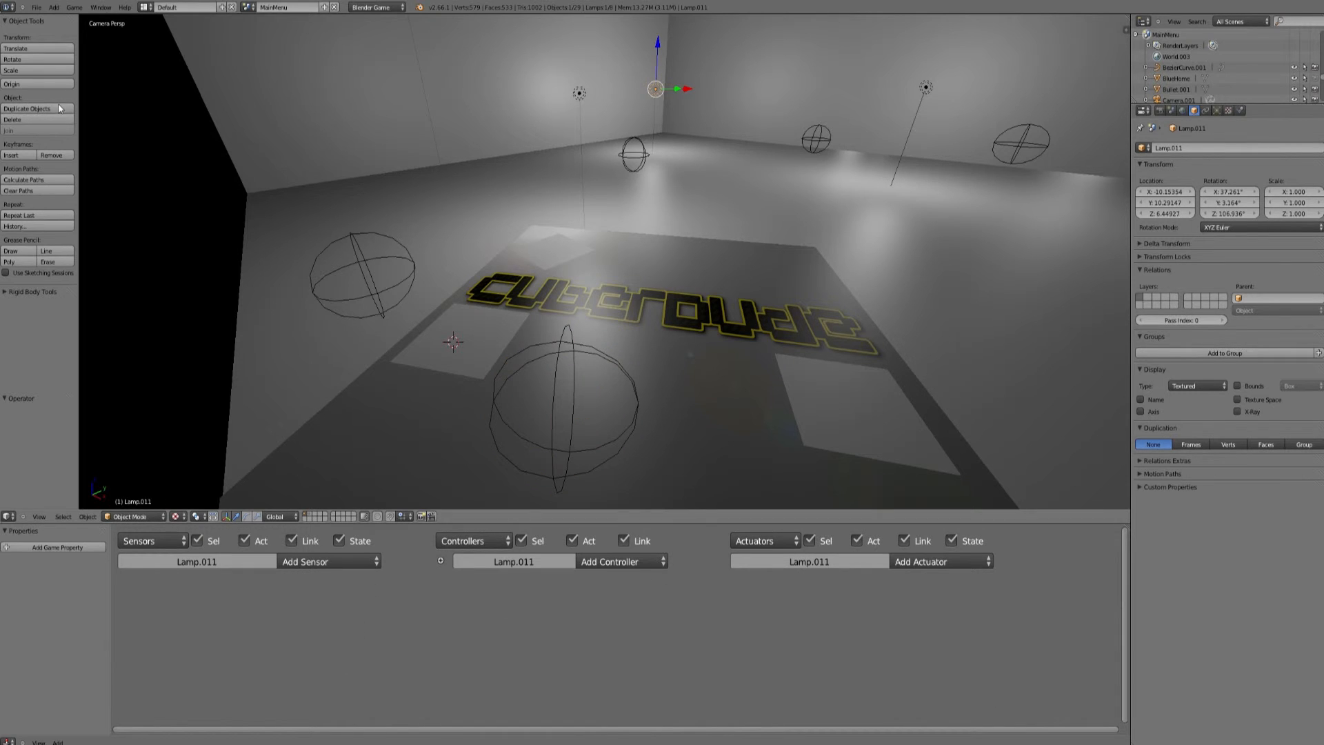
click(47, 109)
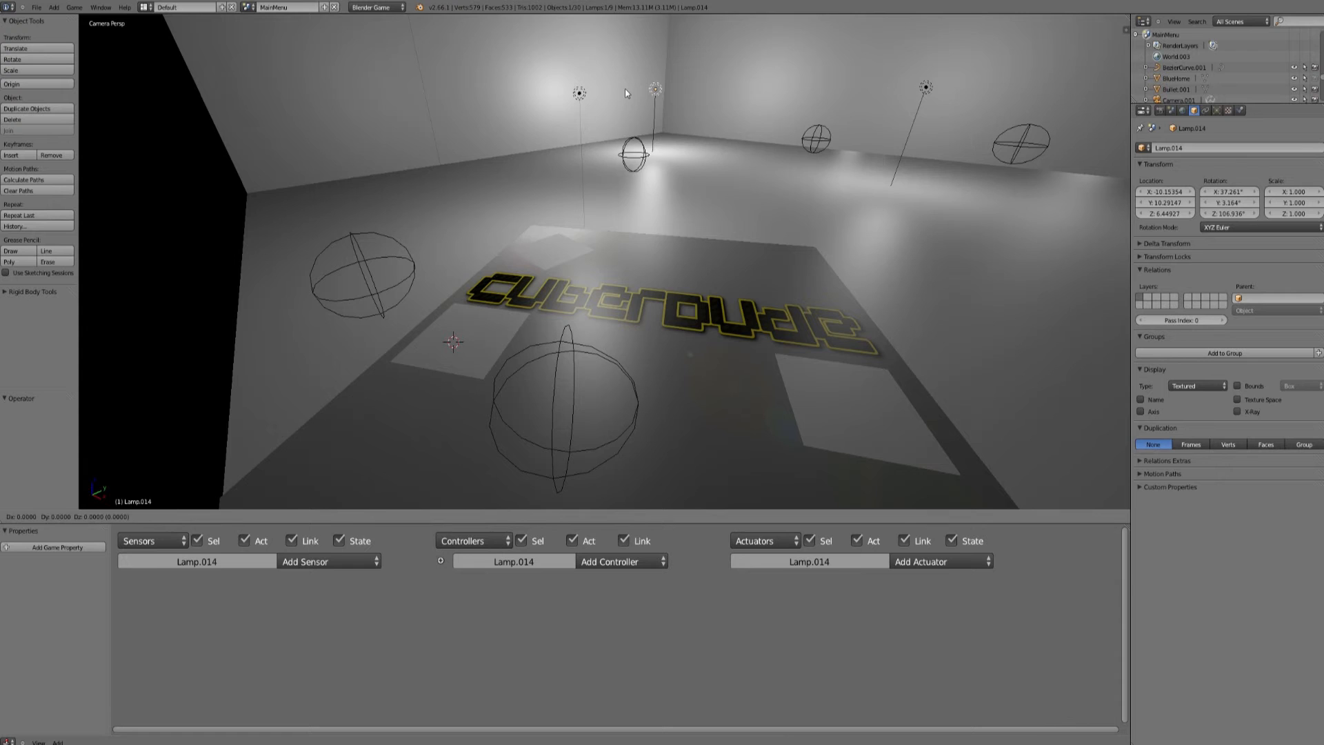
key(y)
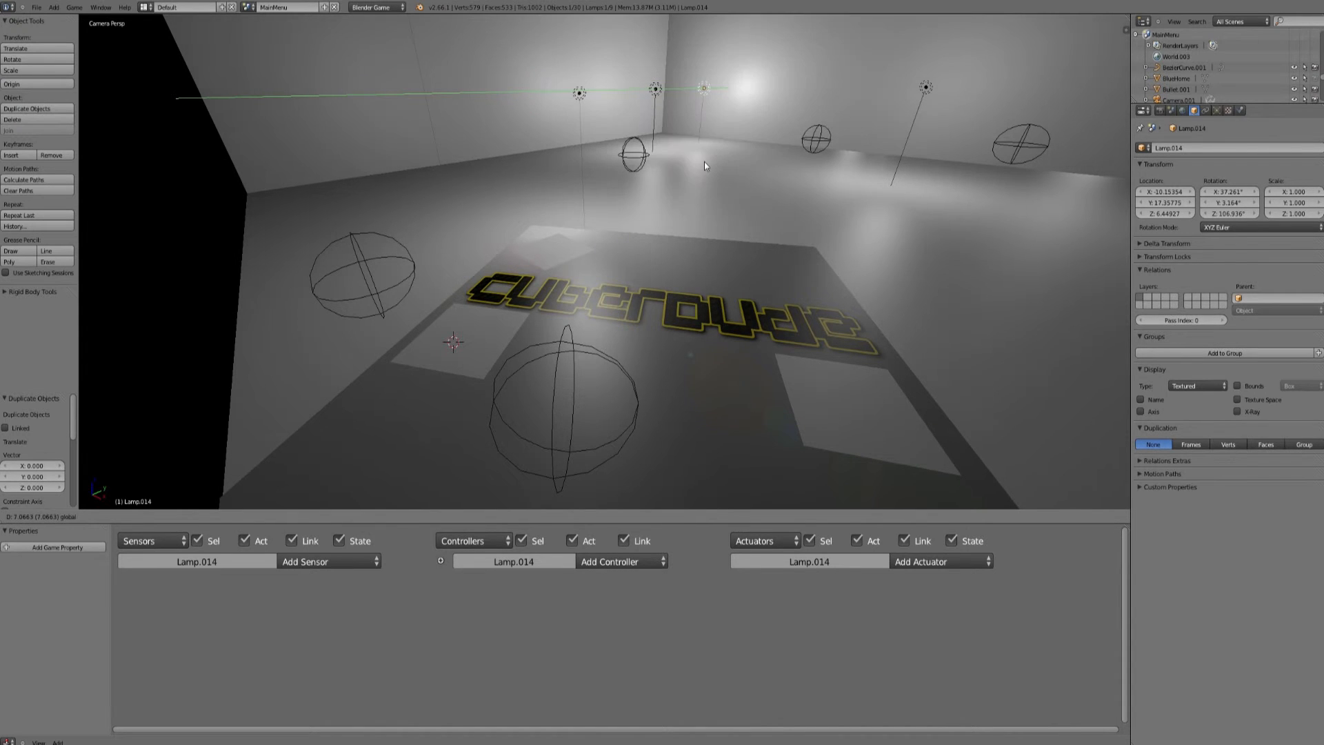
click(703, 165)
key(g)
key(x)
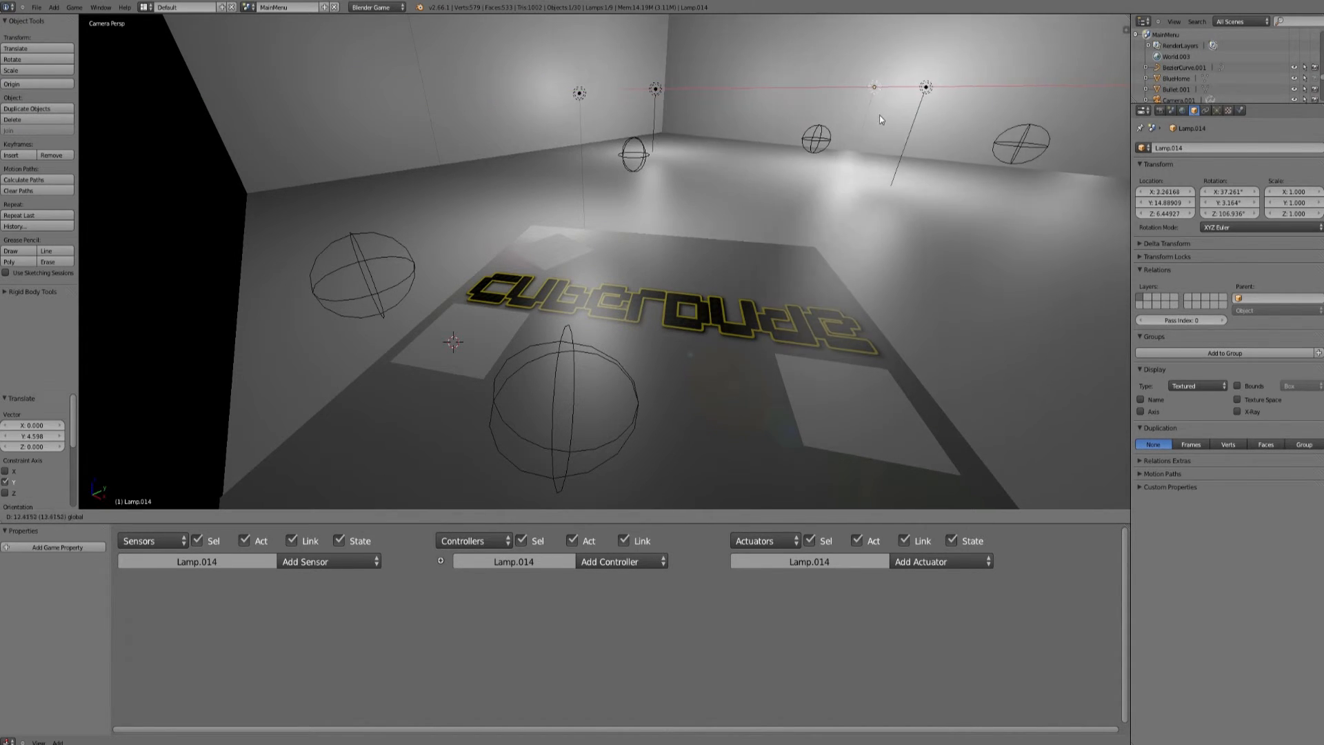
click(800, 119)
key(g)
key(y)
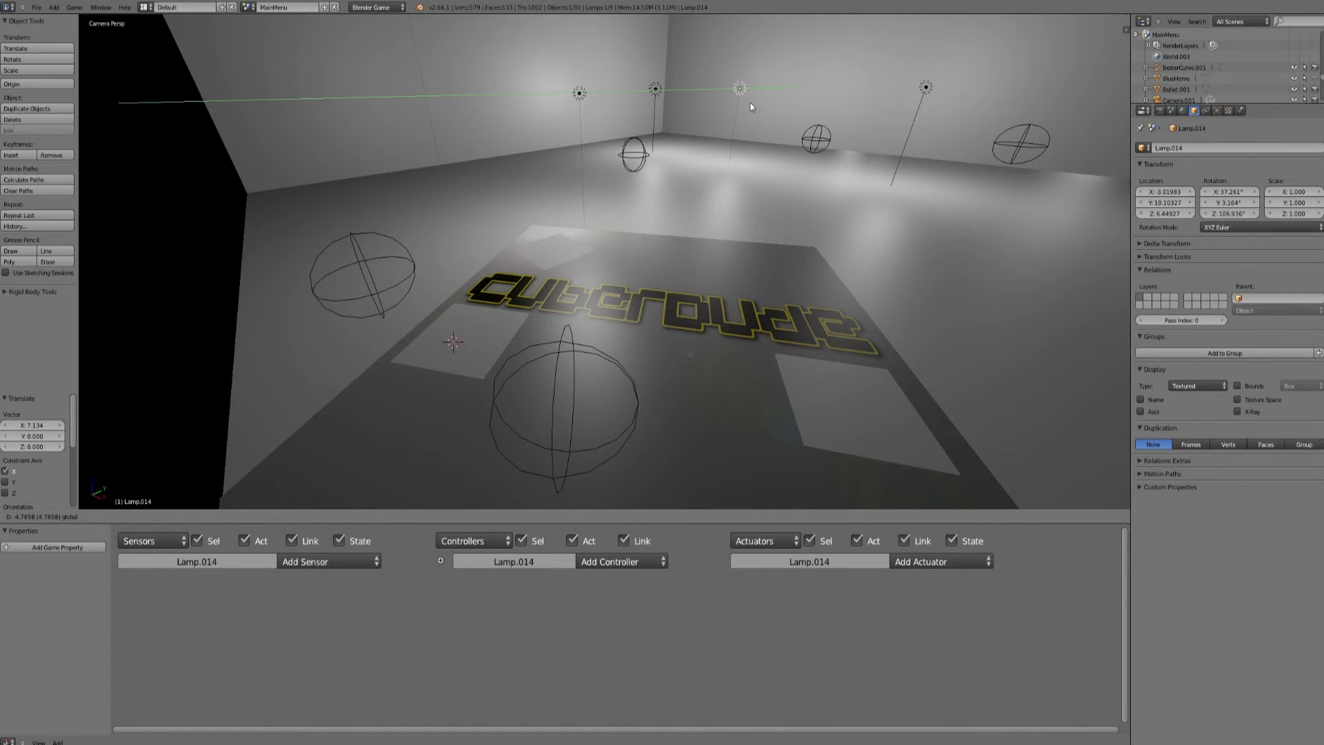
click(578, 95)
Step: Lower the lamp above the far end of the Cuberoude title by about 0.54 along Z
right_click(577, 94)
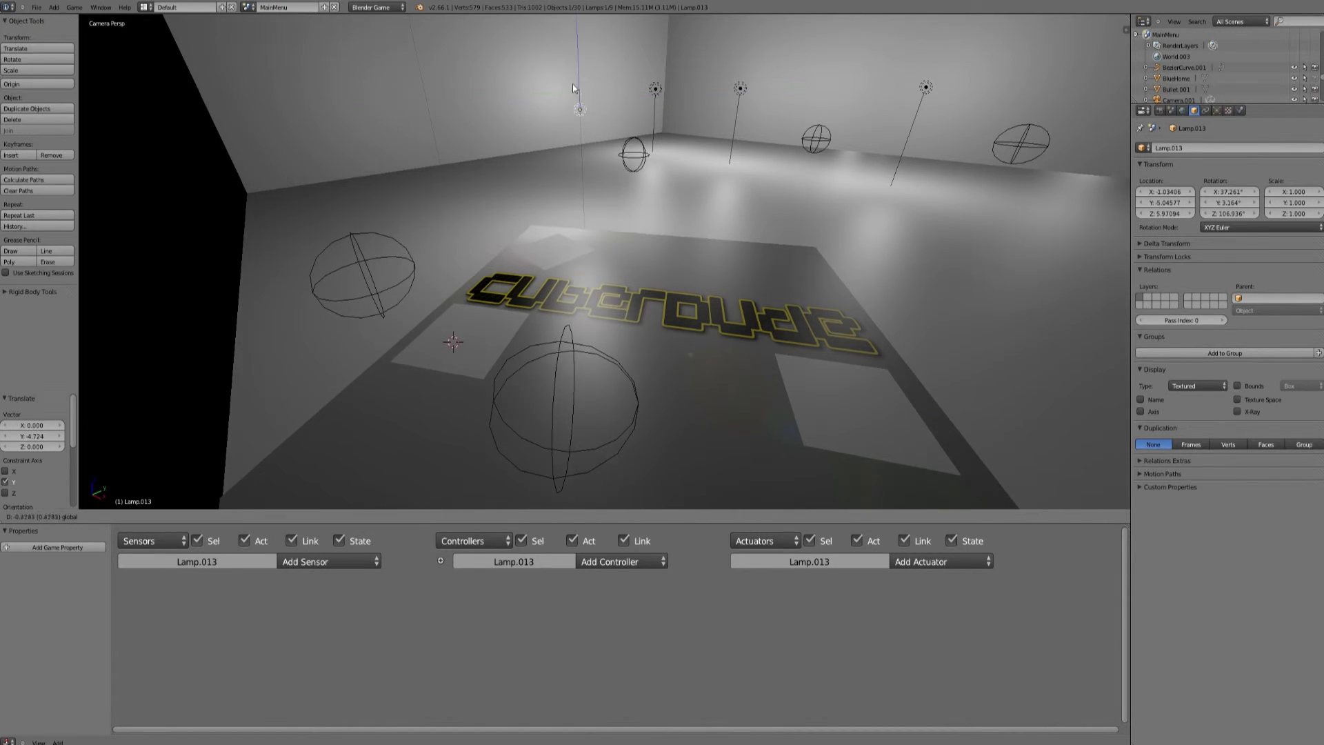
key(g)
key(z)
click(574, 74)
Step: Duplicate the lamp above the far end of the Cuberoude title and move the copy about -10.91 along X and -5.15 along Y
click(66, 109)
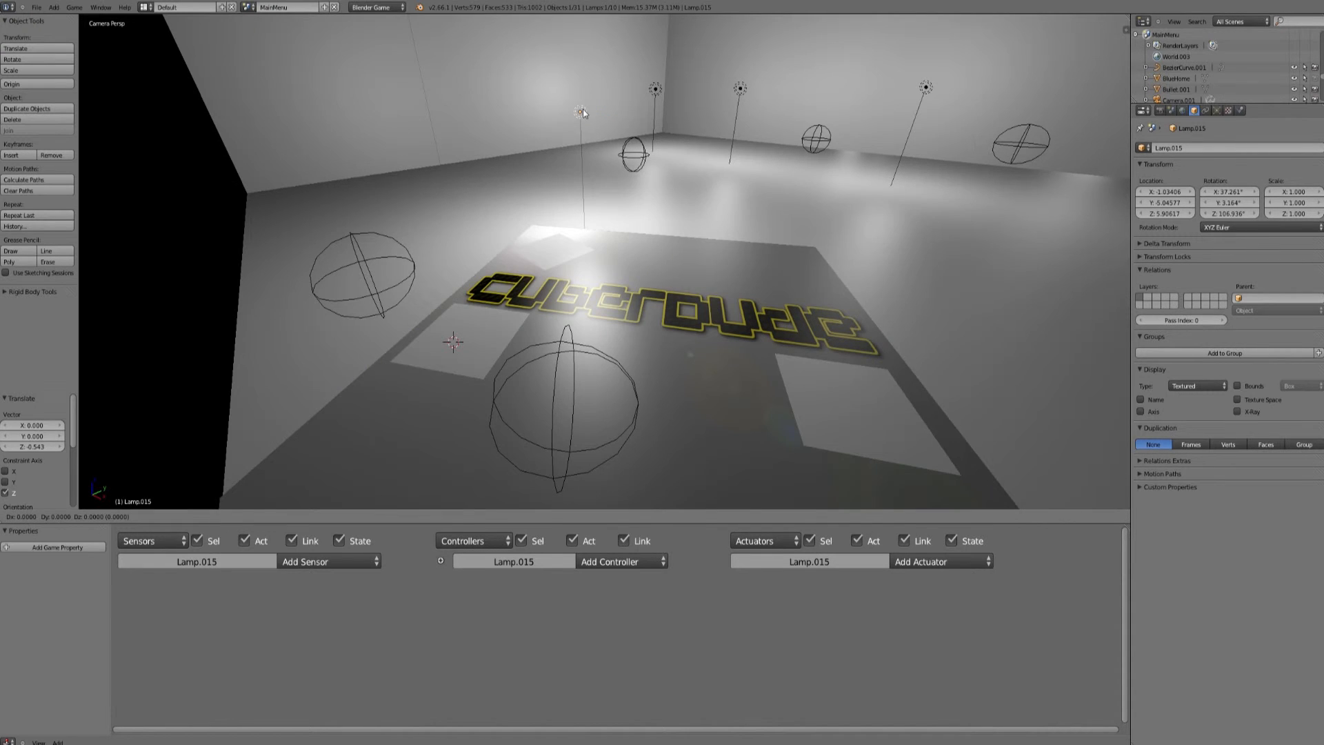
key(x)
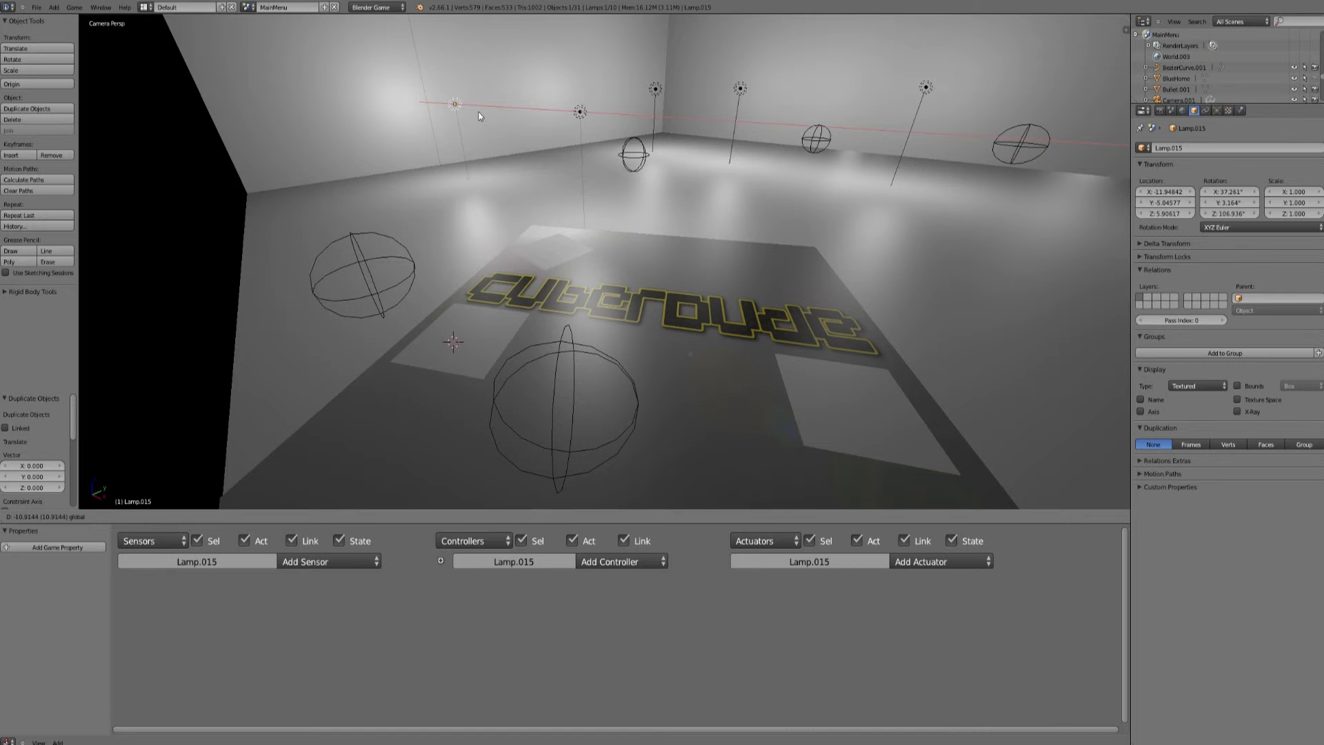
click(479, 115)
key(g)
key(y)
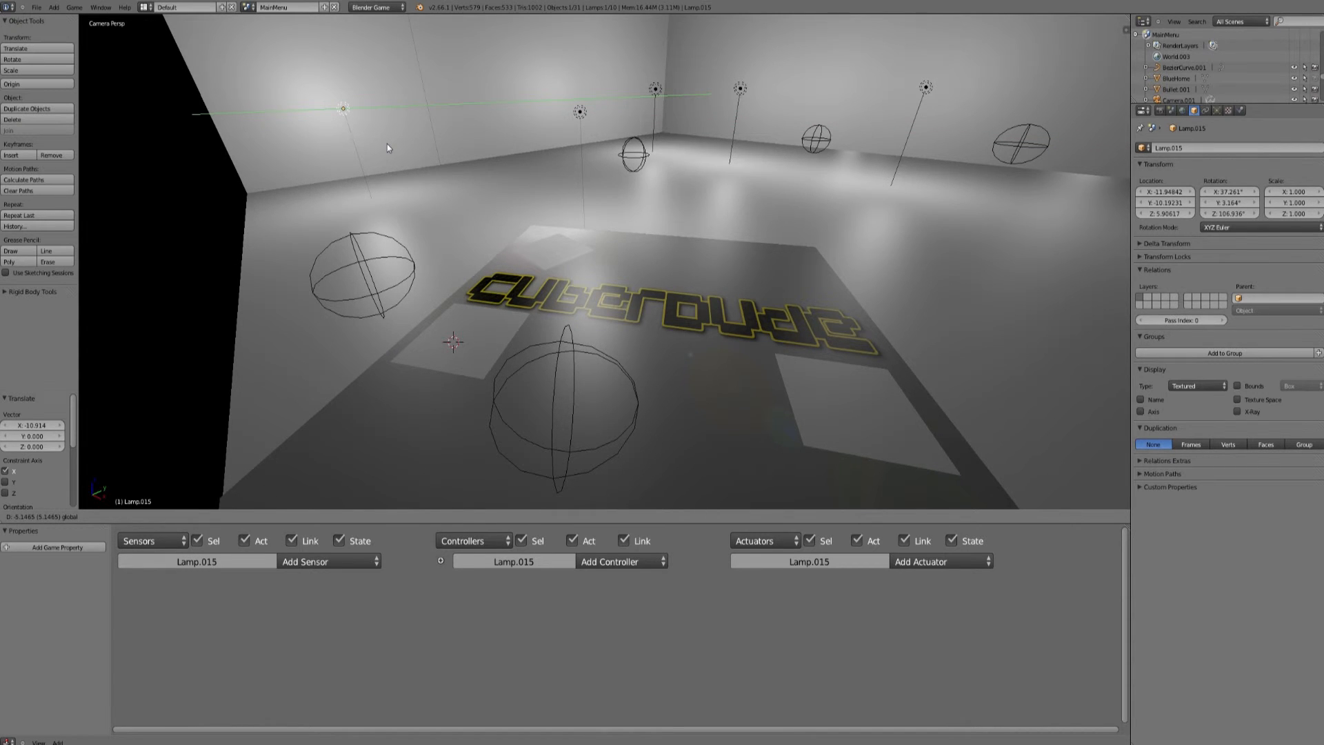
click(579, 112)
Step: Duplicate the lamp above the title's far end again and move the copy about -3.86 along Y and 4.66 along X
right_click(579, 112)
click(51, 108)
key(y)
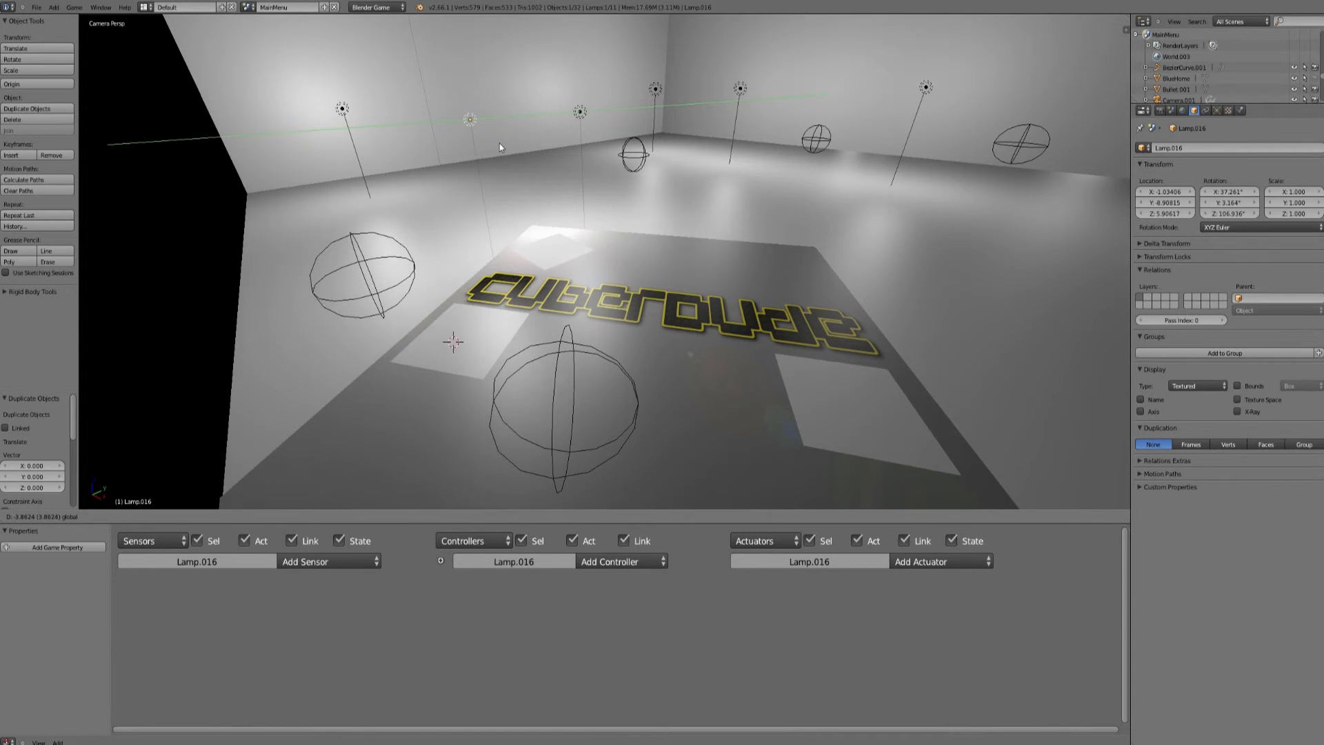
click(499, 143)
key(g)
key(x)
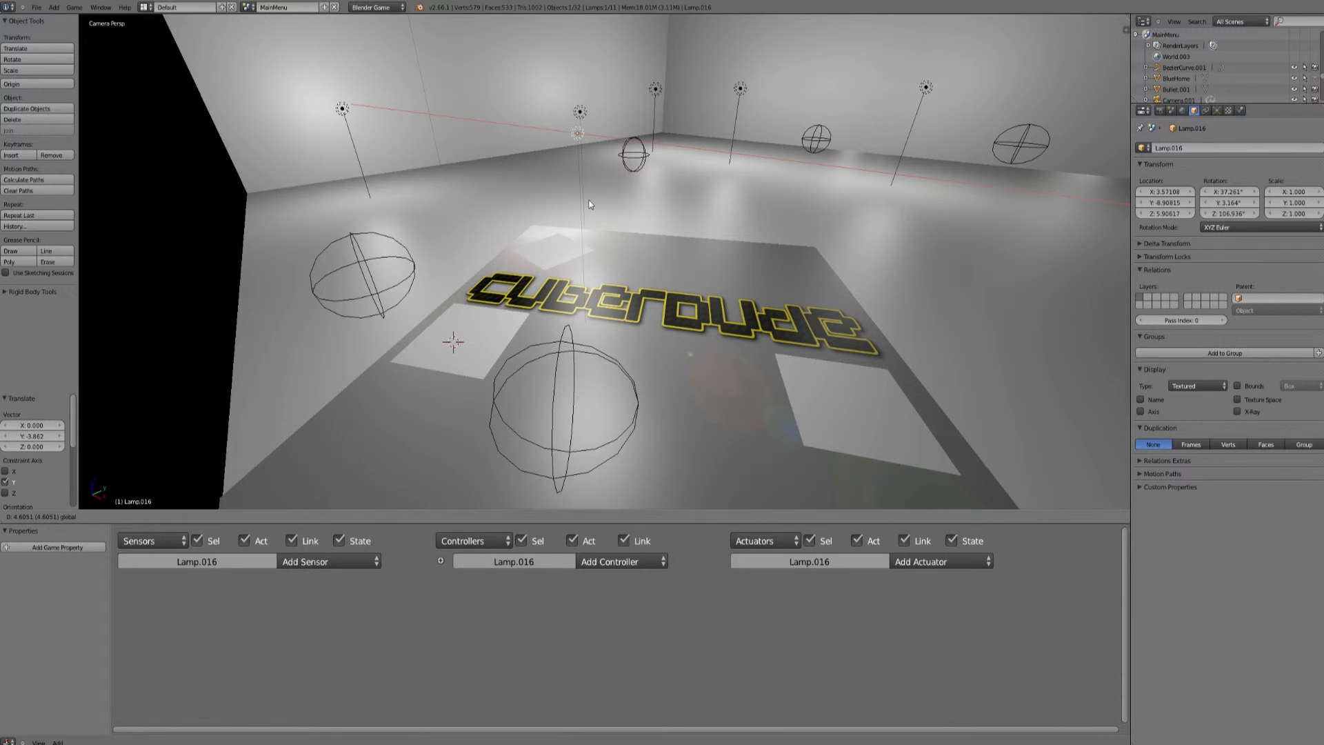
click(590, 204)
Step: Shift the newest lamp copy about 2.40 along Y and 2.29 along X
key(g)
key(y)
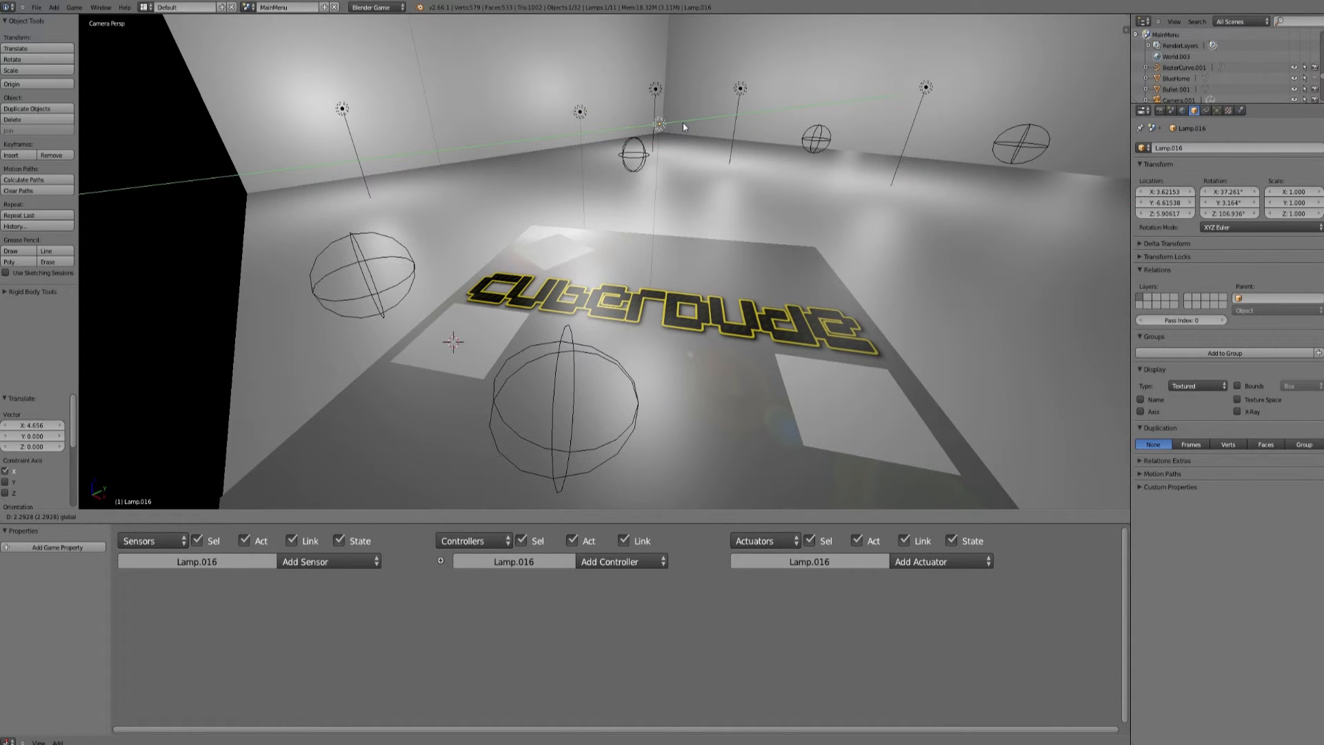
click(682, 123)
key(g)
key(x)
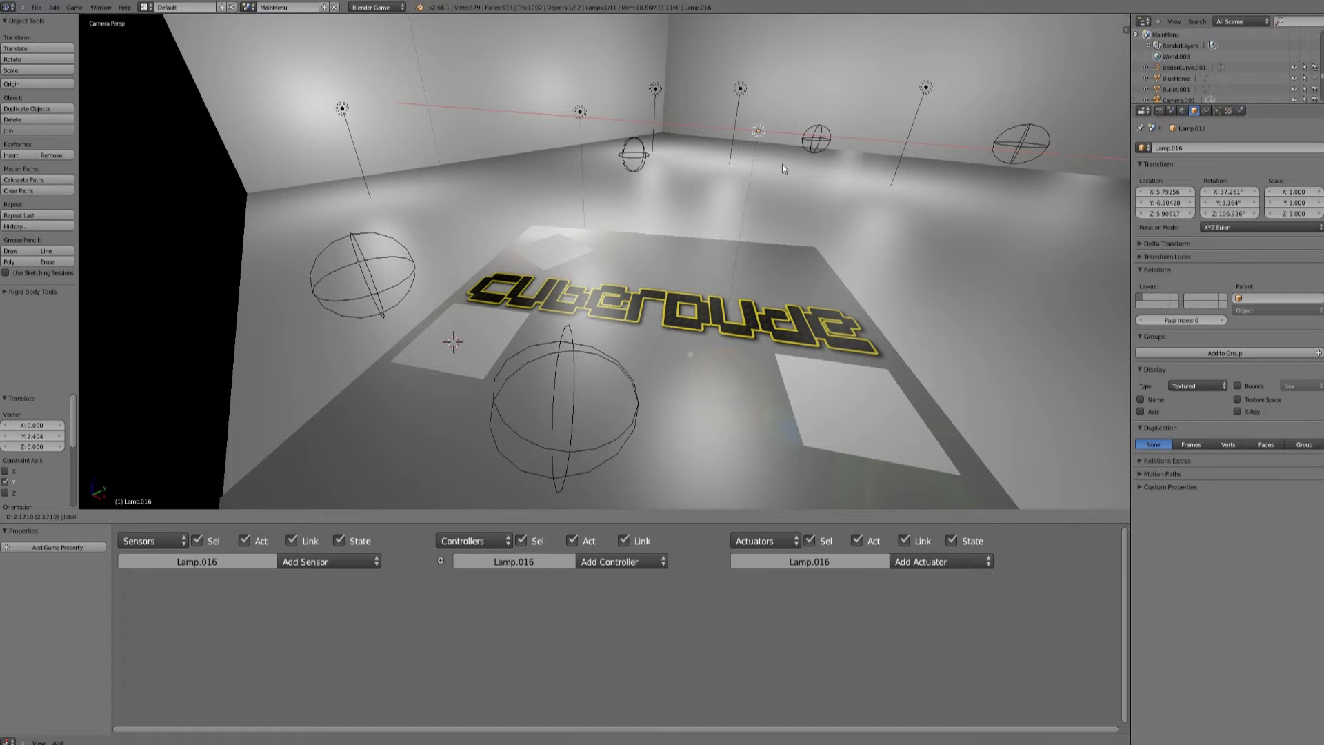
click(352, 5)
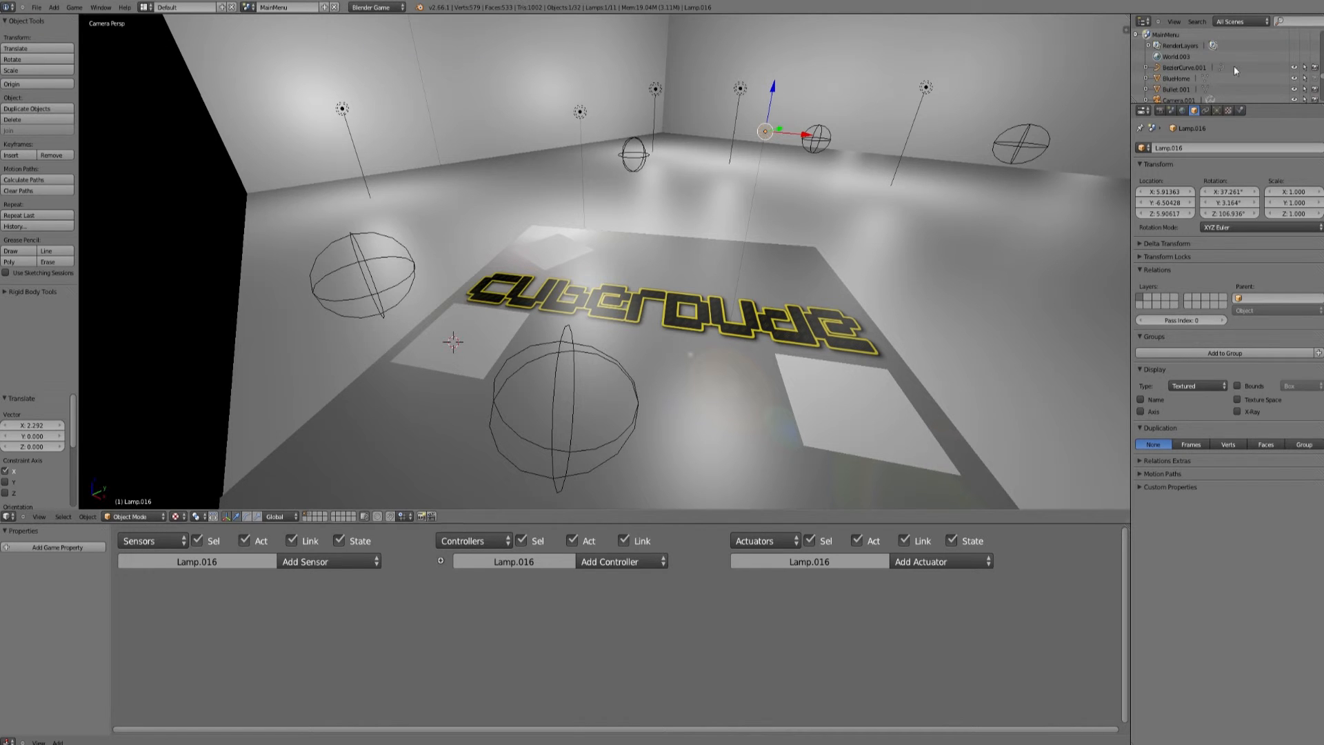
Step: Make the hidden Skydome1.001 and Skydome2.001 objects visible in the viewport
scroll(1188, 78, down, 8)
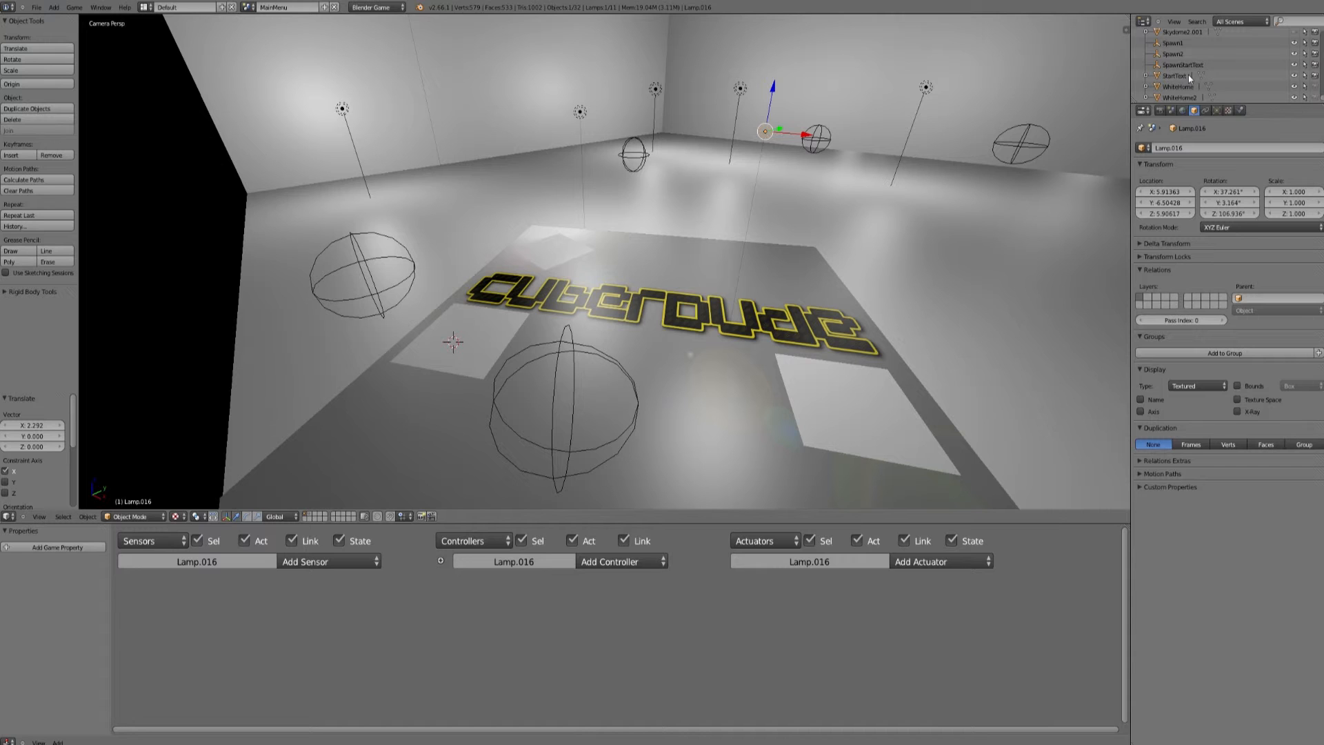
scroll(1189, 75, up, 2)
click(1203, 53)
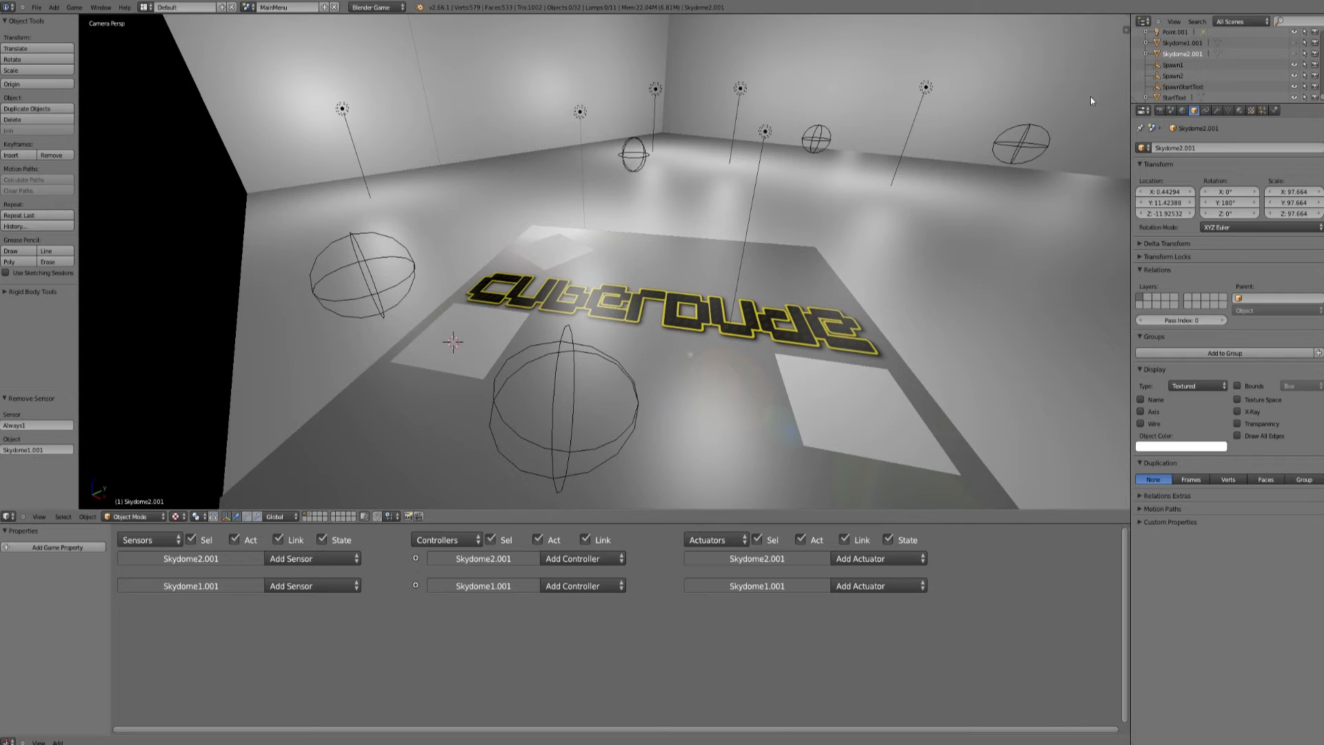
key(KP_Decimal)
scroll(771, 275, down, 4)
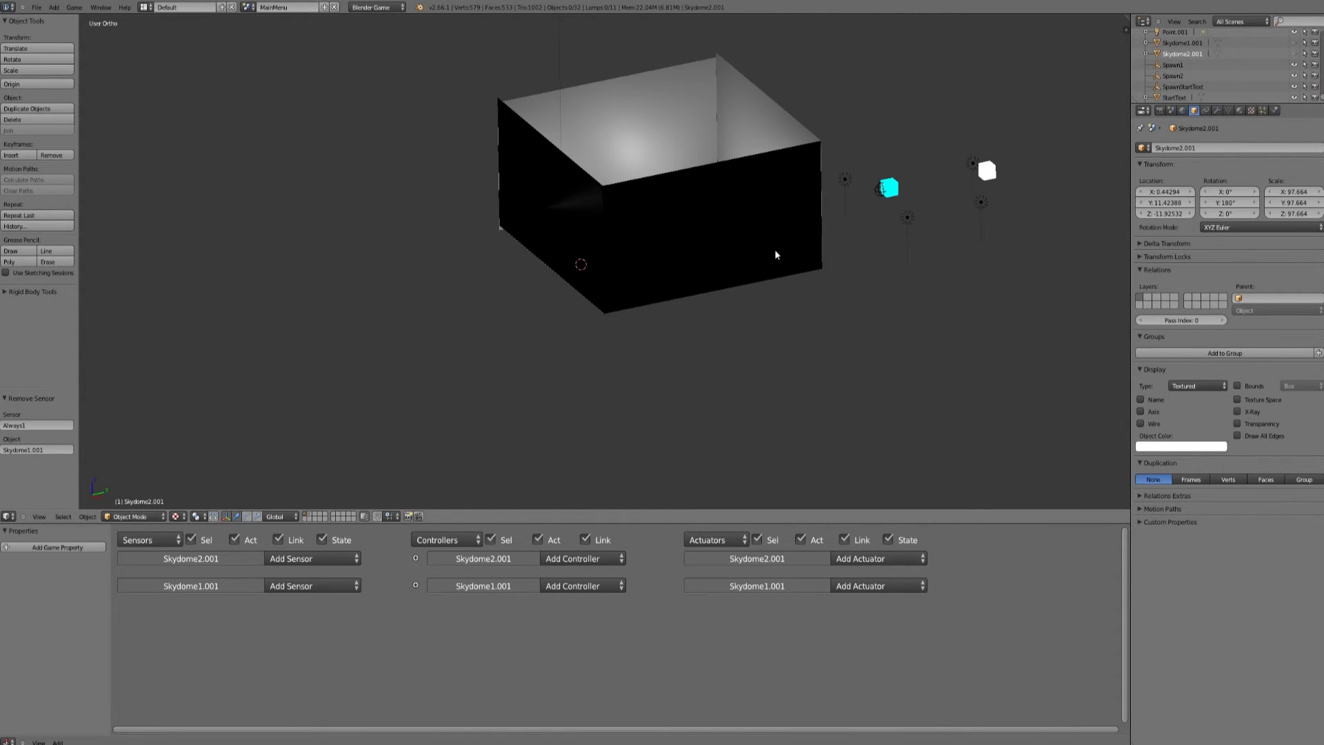
scroll(775, 251, down, 2)
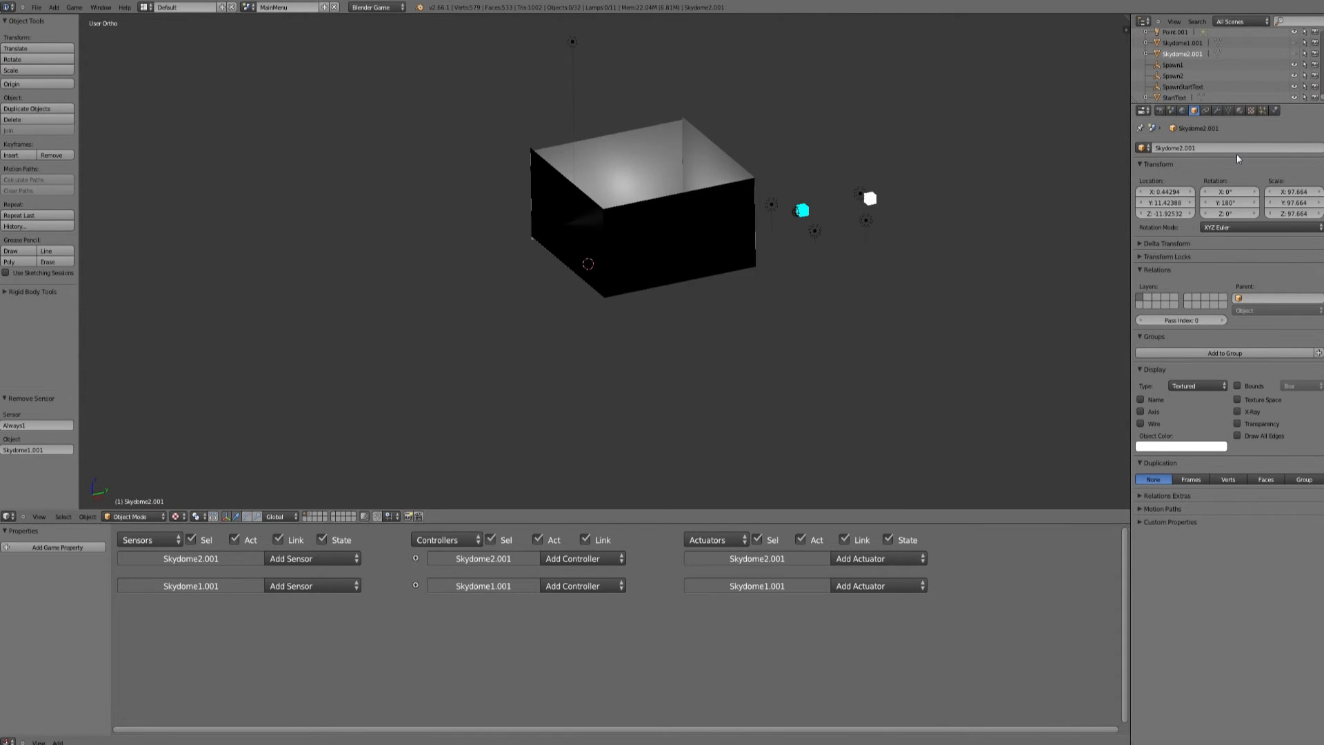
click(1294, 43)
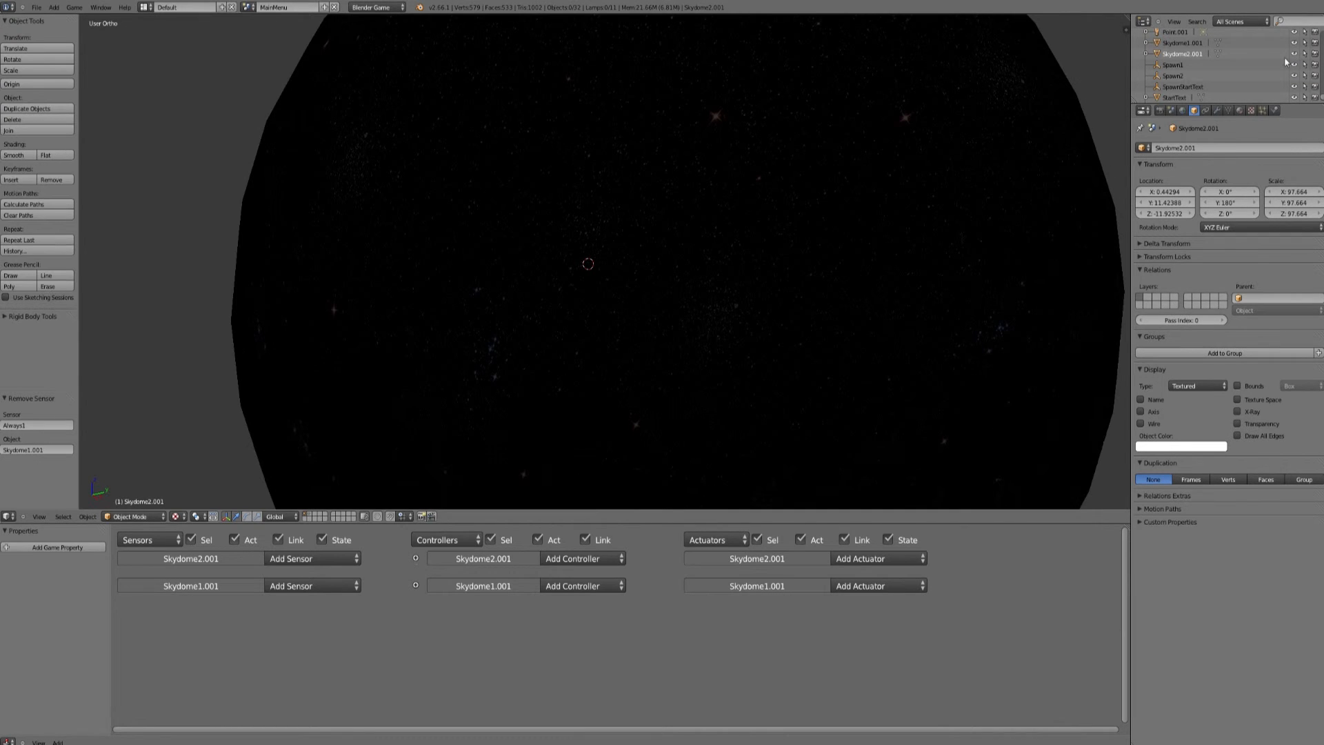
scroll(838, 364, down, 1)
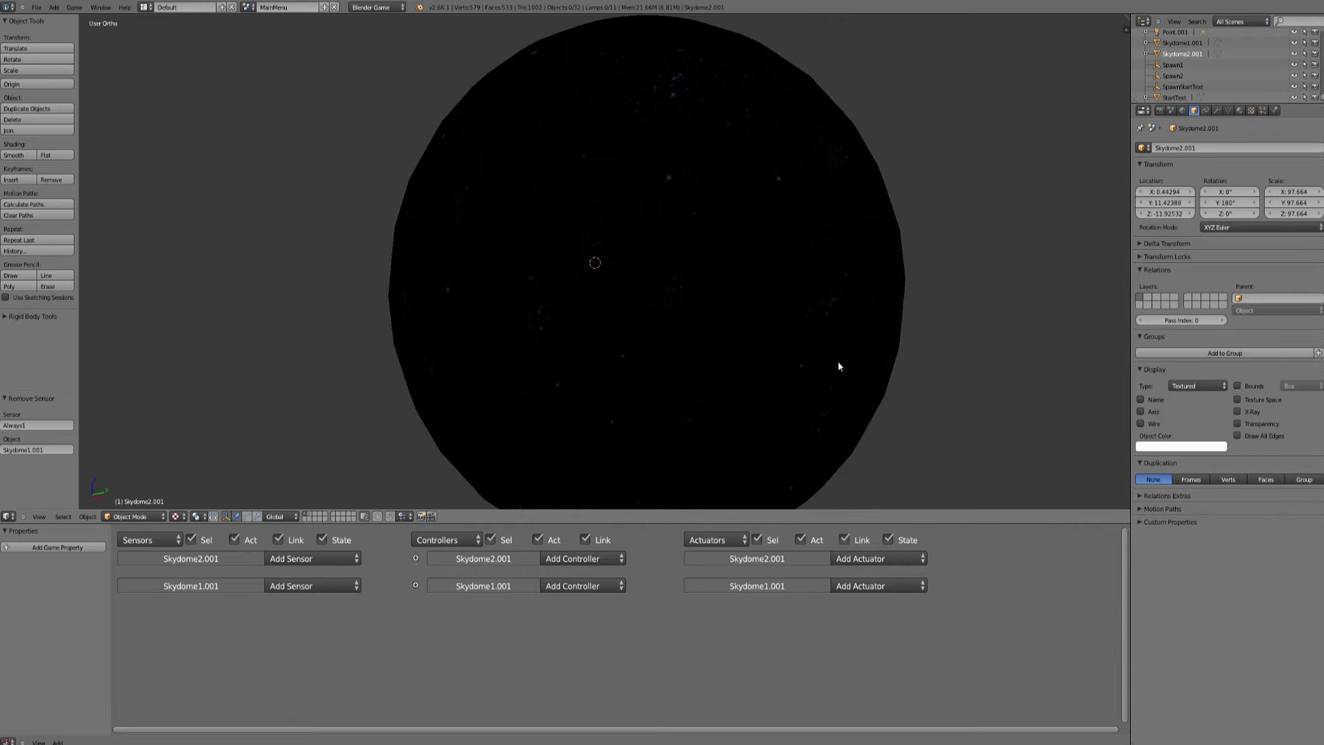
scroll(845, 260, down, 1)
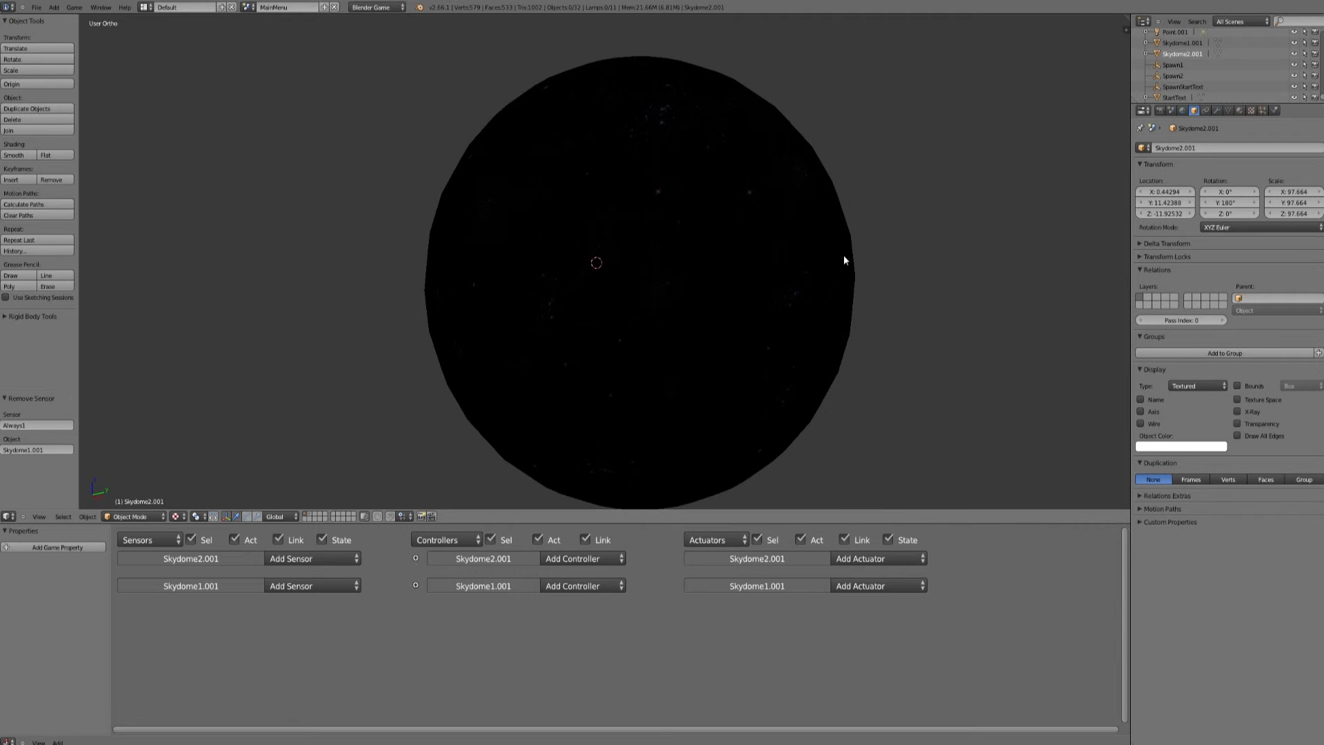
Step: Join the Skydome2.001 half into Skydome1.001
right_click(844, 260)
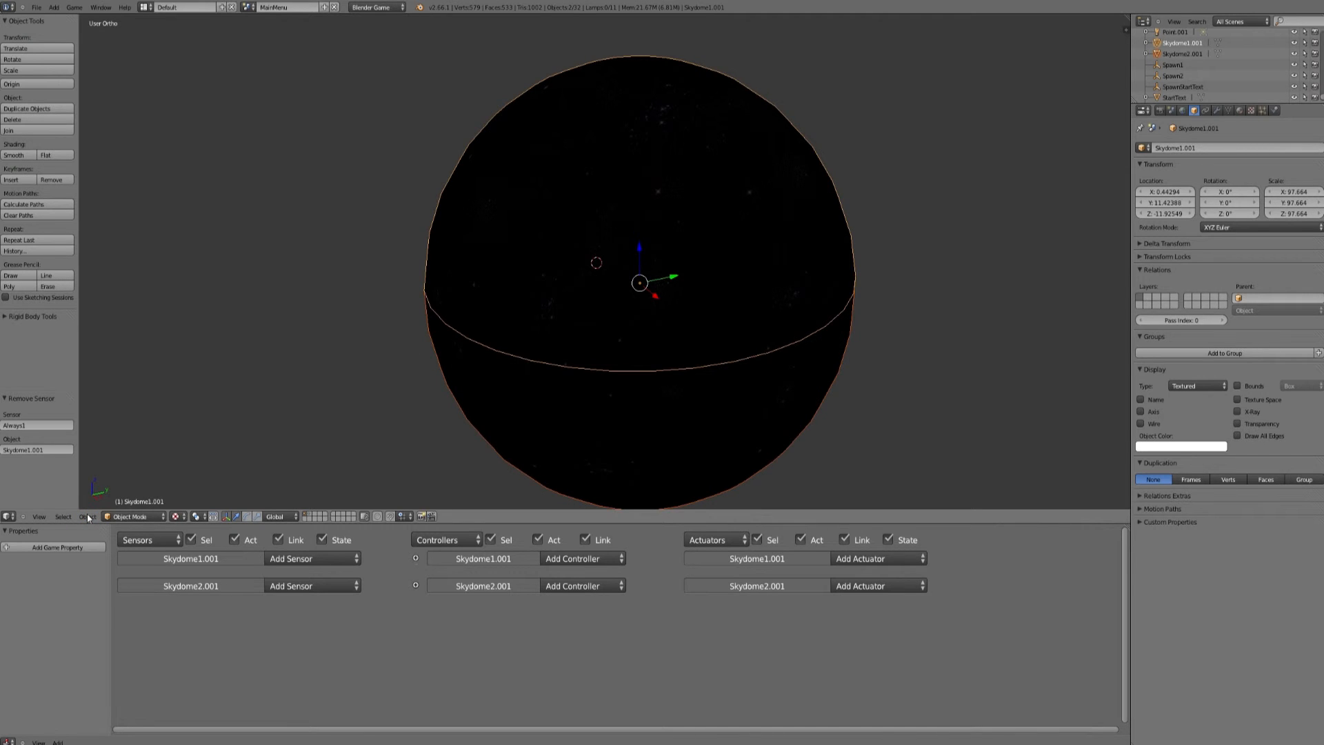
click(87, 516)
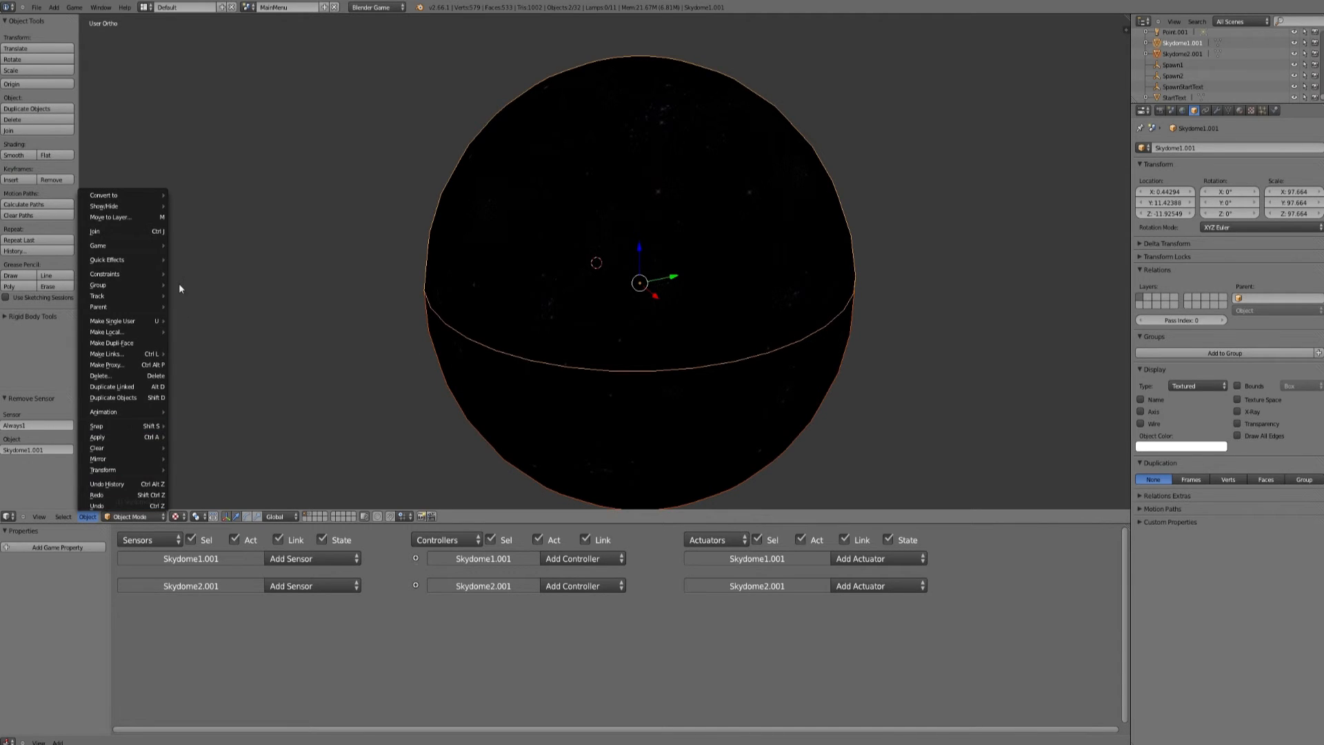
click(112, 238)
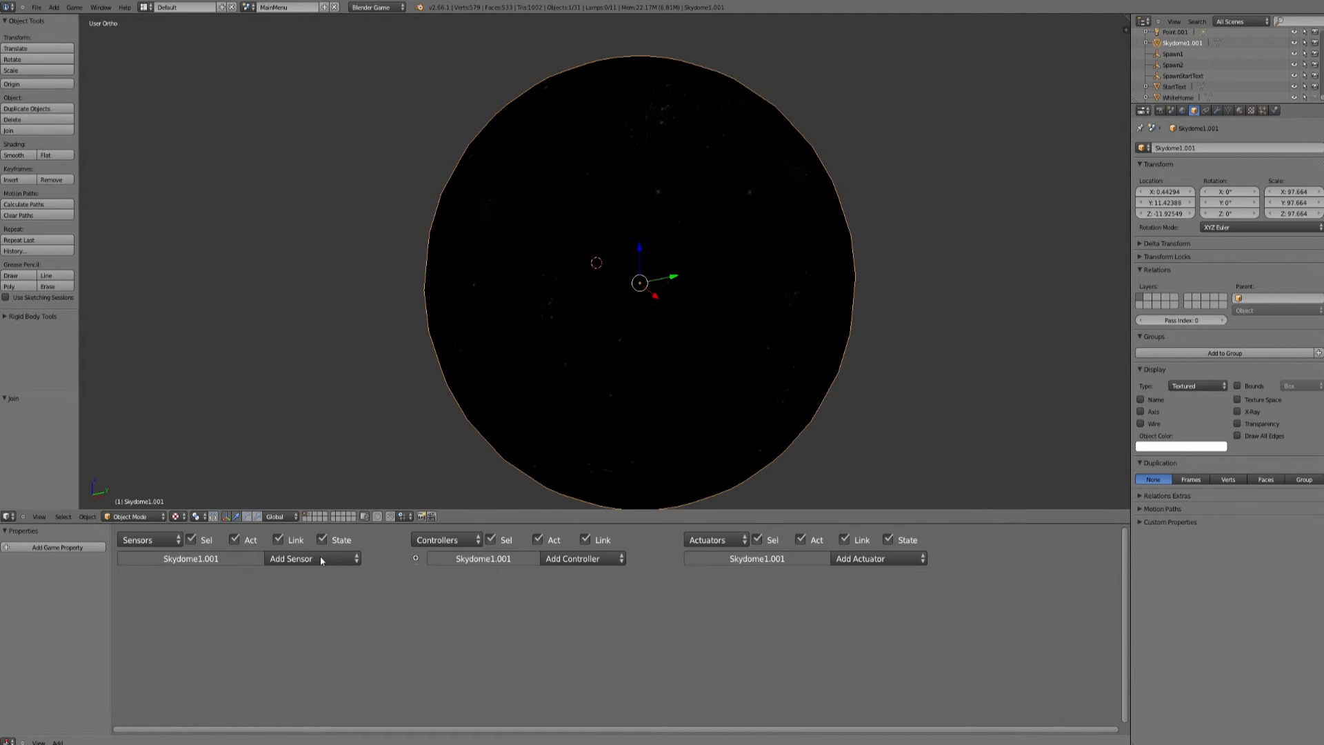
Step: Give the joined skydome an Always sensor, an And controller and a Motion actuator, linked together
click(320, 556)
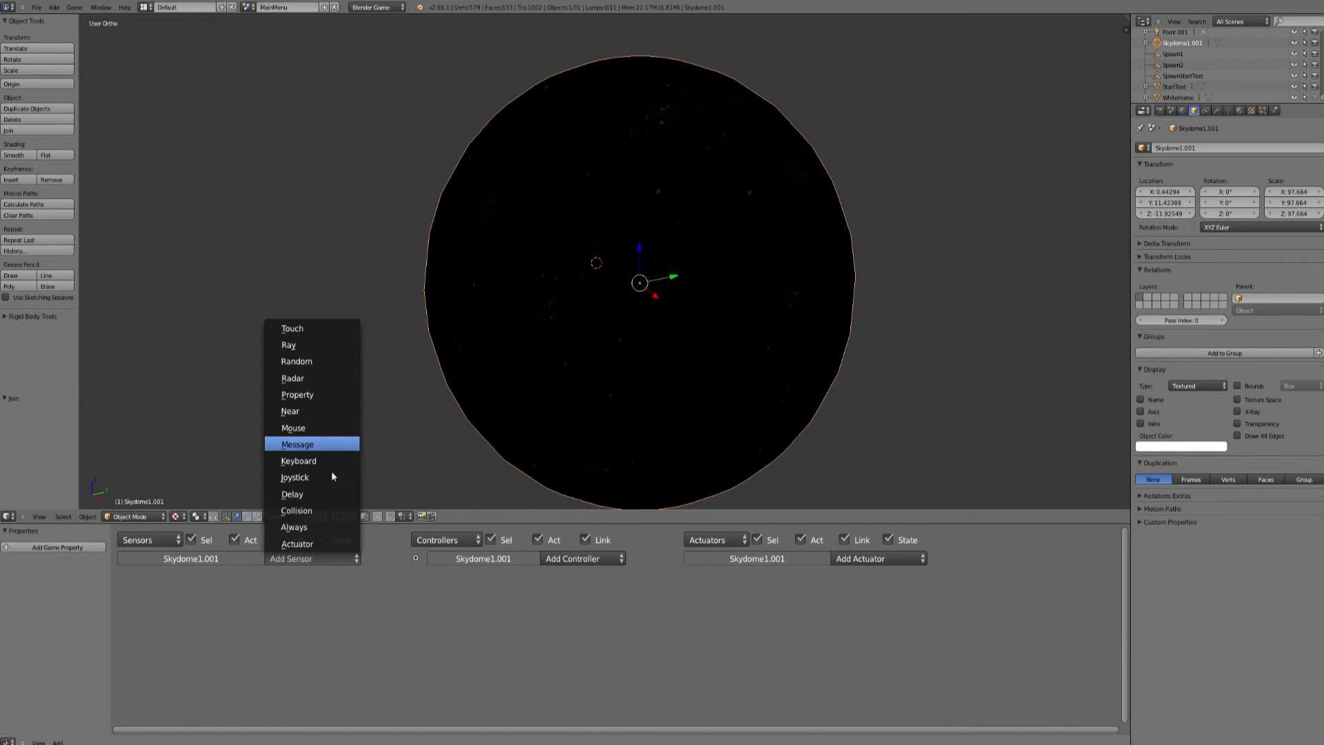
click(313, 525)
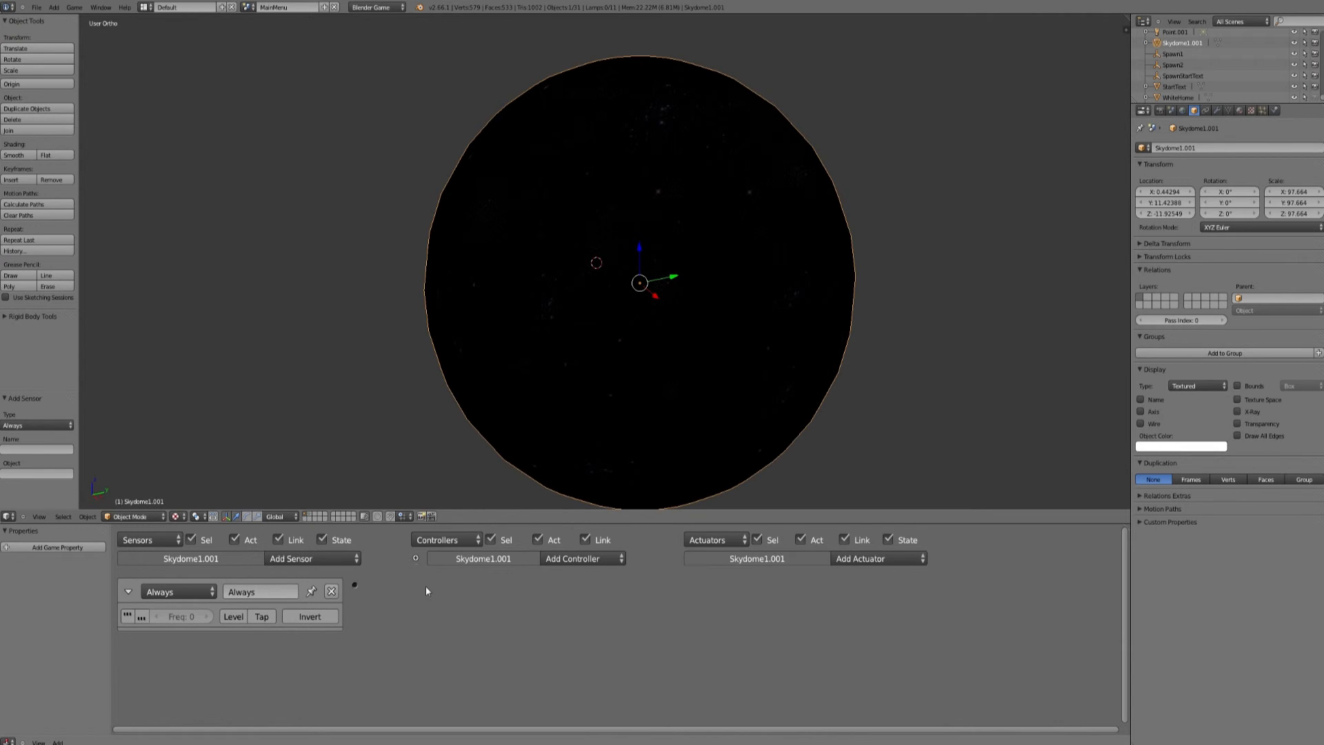
click(583, 562)
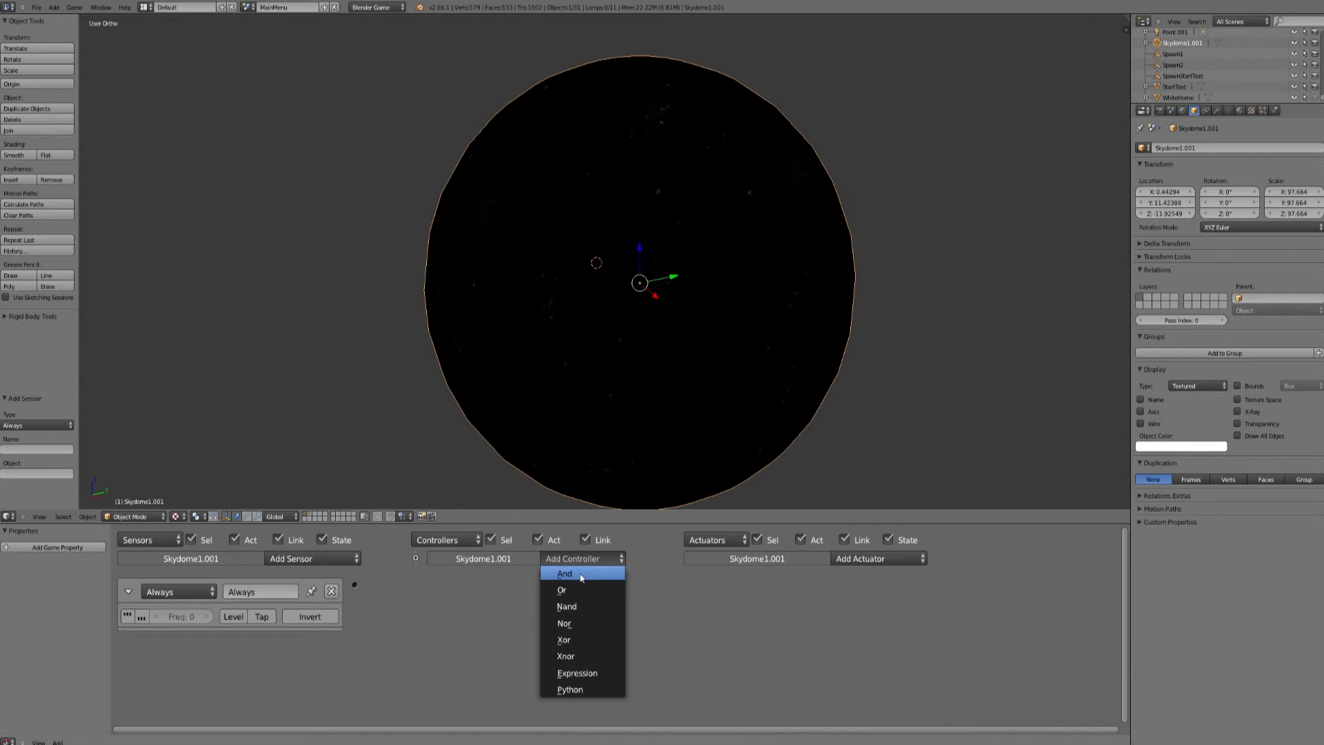
click(583, 574)
click(903, 555)
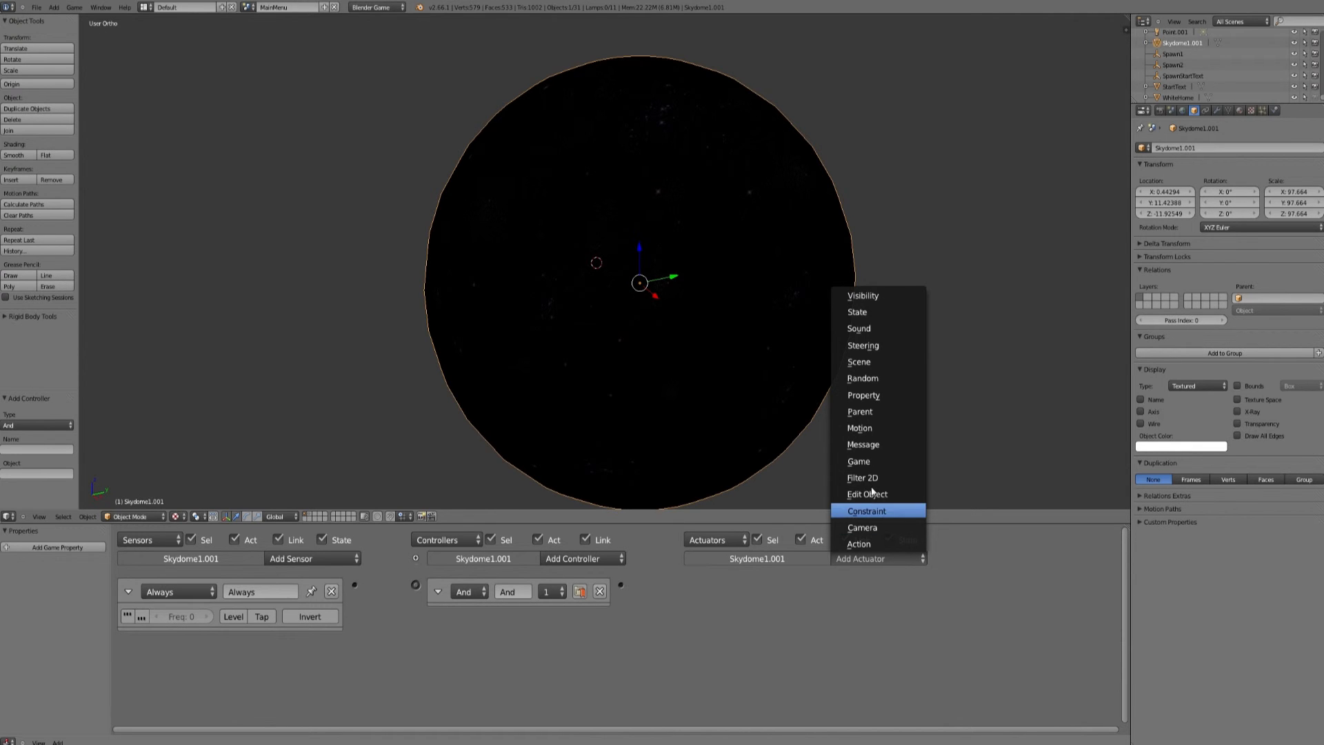
click(871, 429)
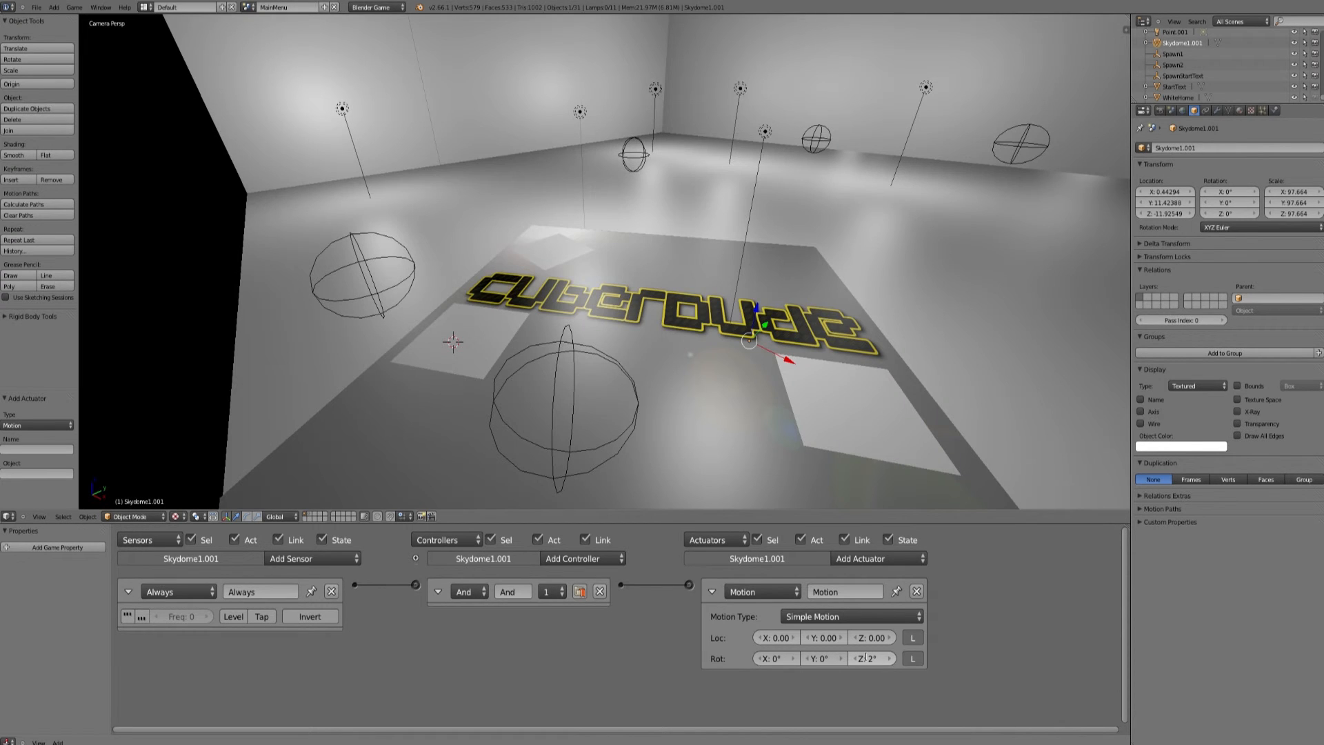
Step: Set the Z rotation of the skydome's Motion actuator to 0.5°
click(865, 658)
text(0.5)
key(Return)
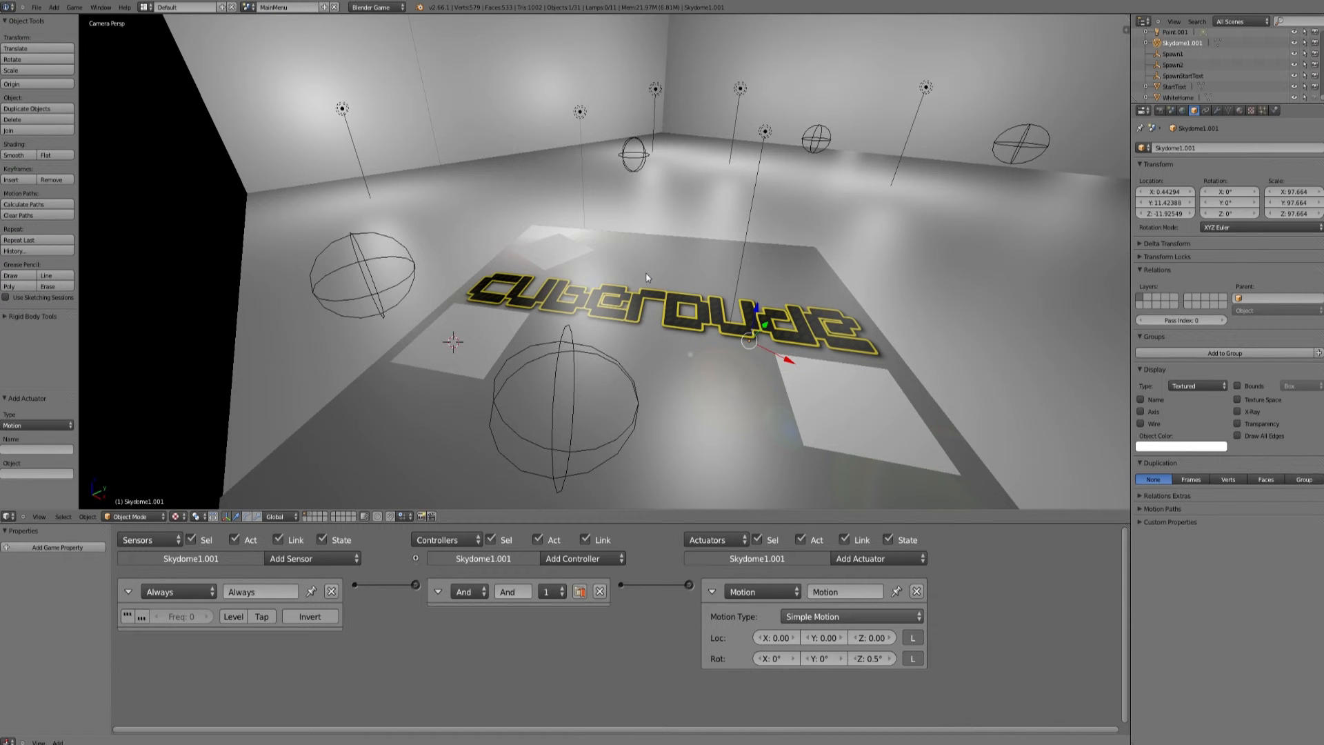
Step: Scale the skydome by about 0.54 and move it about -9.89 along Y in the wireframe top view
click(39, 516)
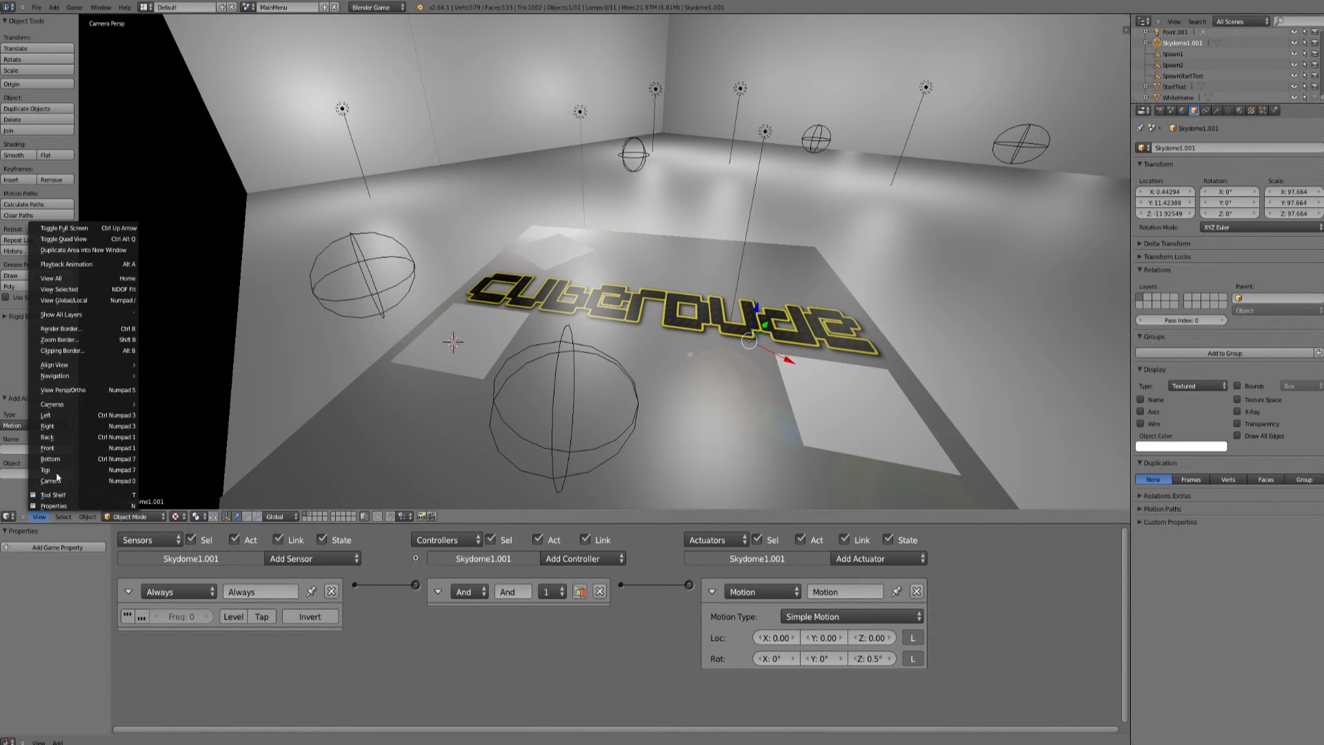
click(56, 471)
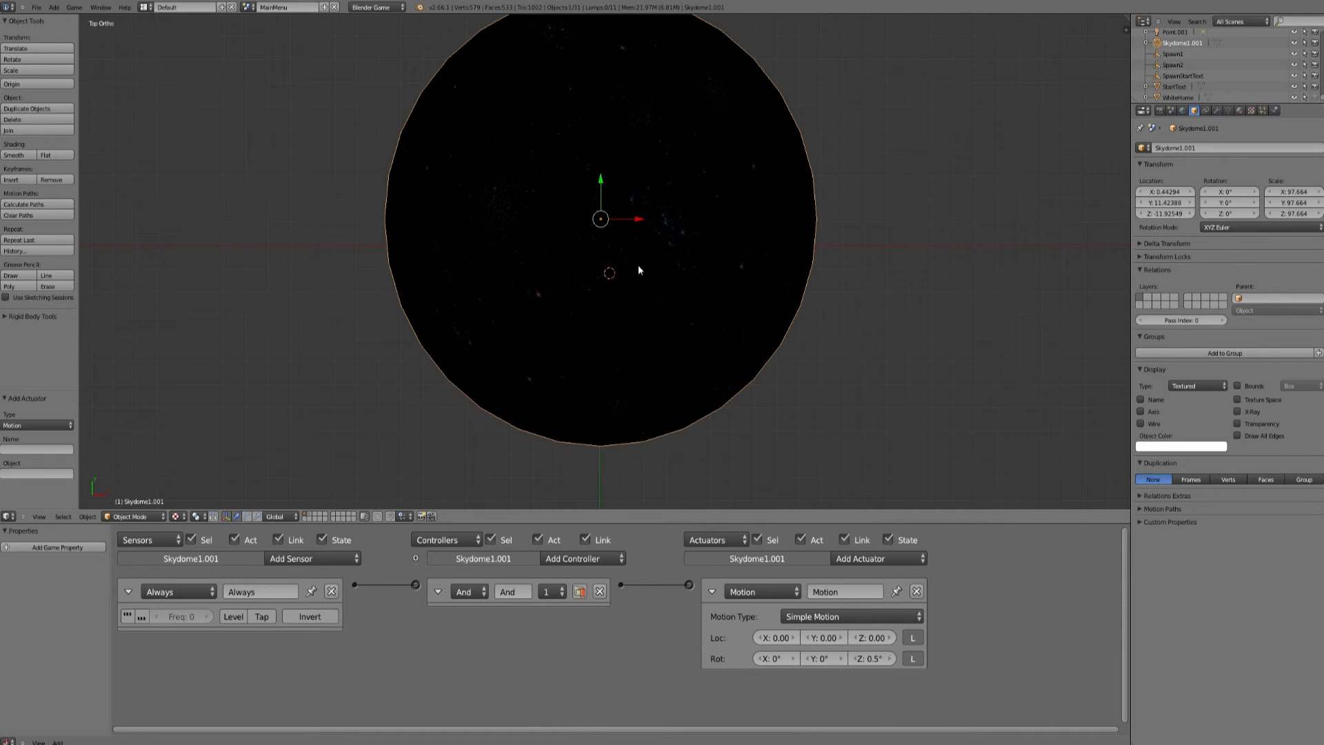
key(z)
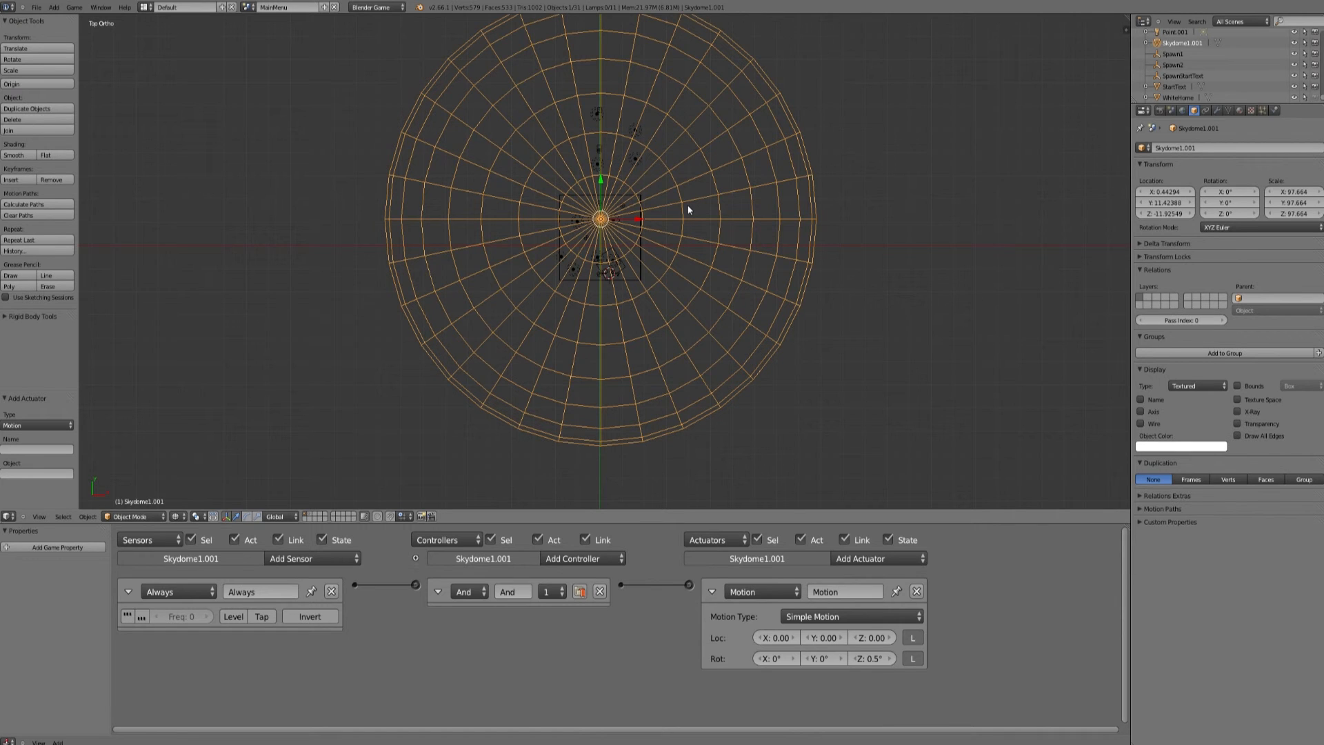
key(s)
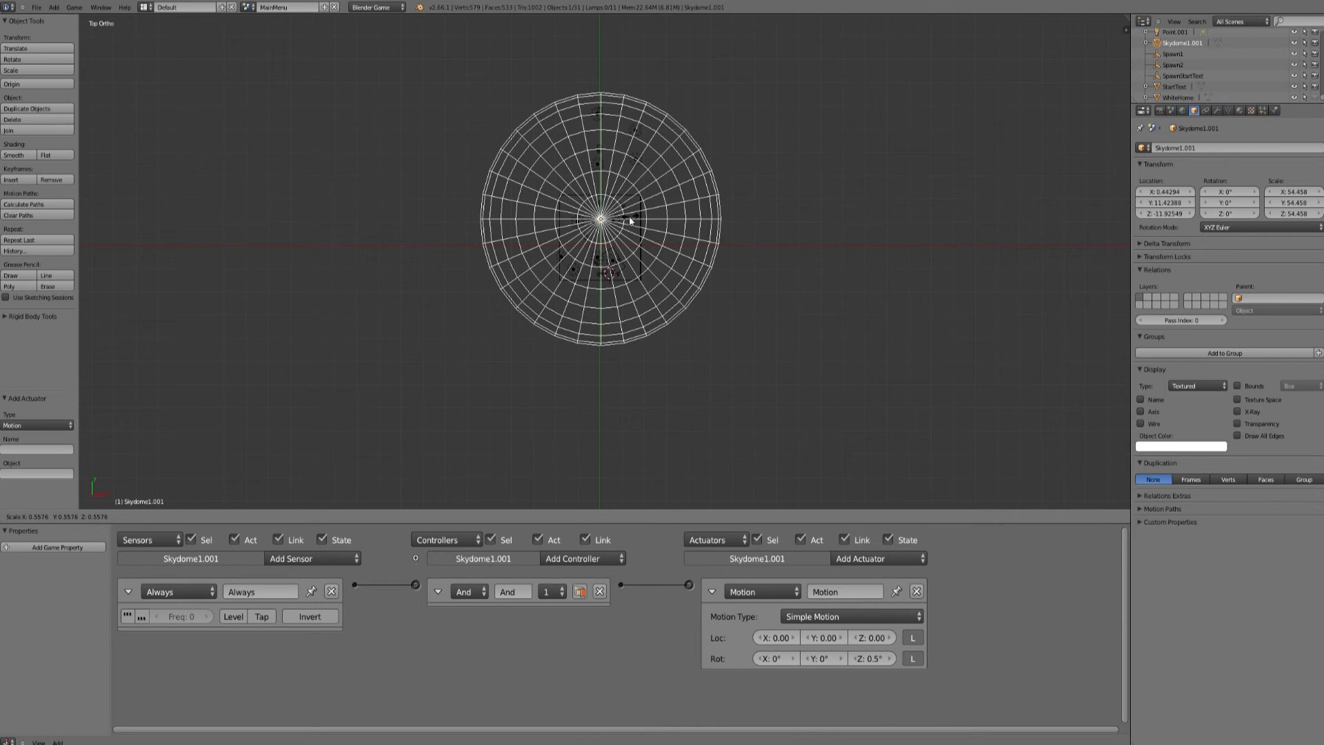
click(629, 216)
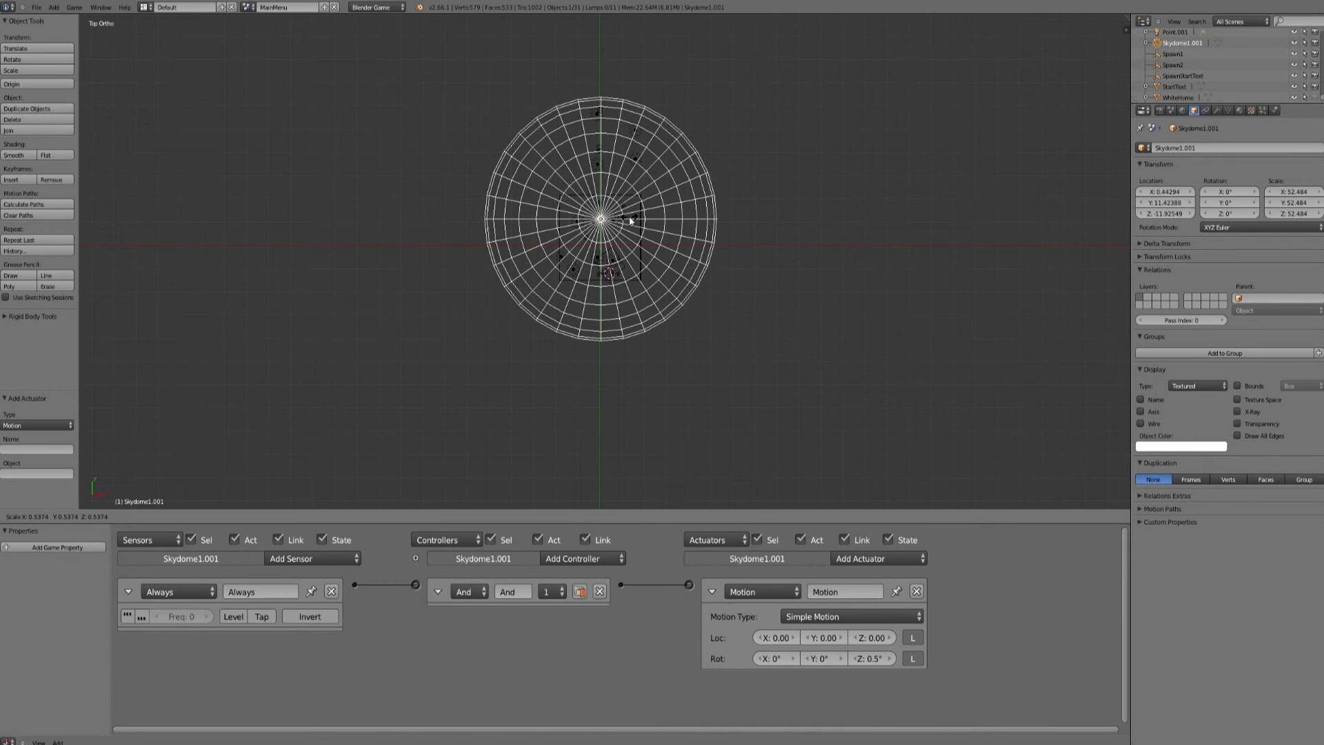
key(g)
key(y)
click(600, 209)
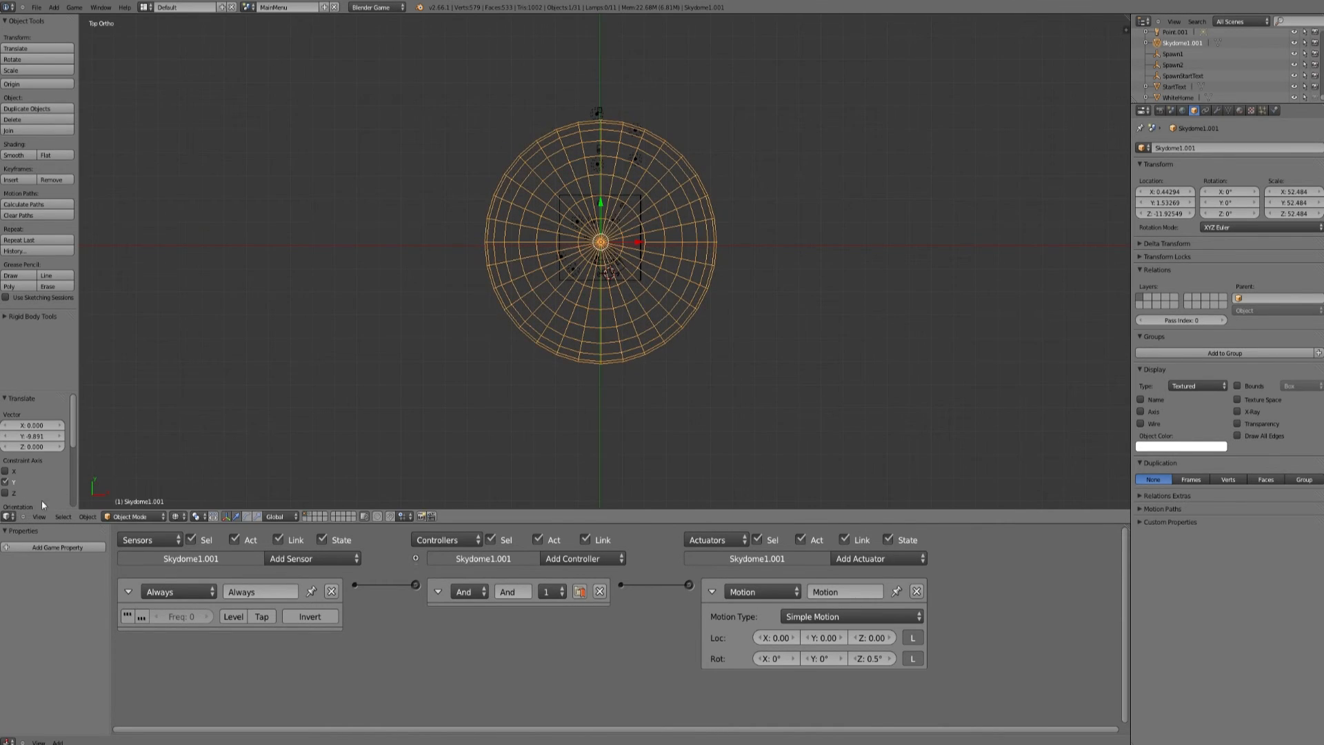
Step: Return to the textured camera view and start the game to test the menu with the skydome
click(35, 512)
click(49, 488)
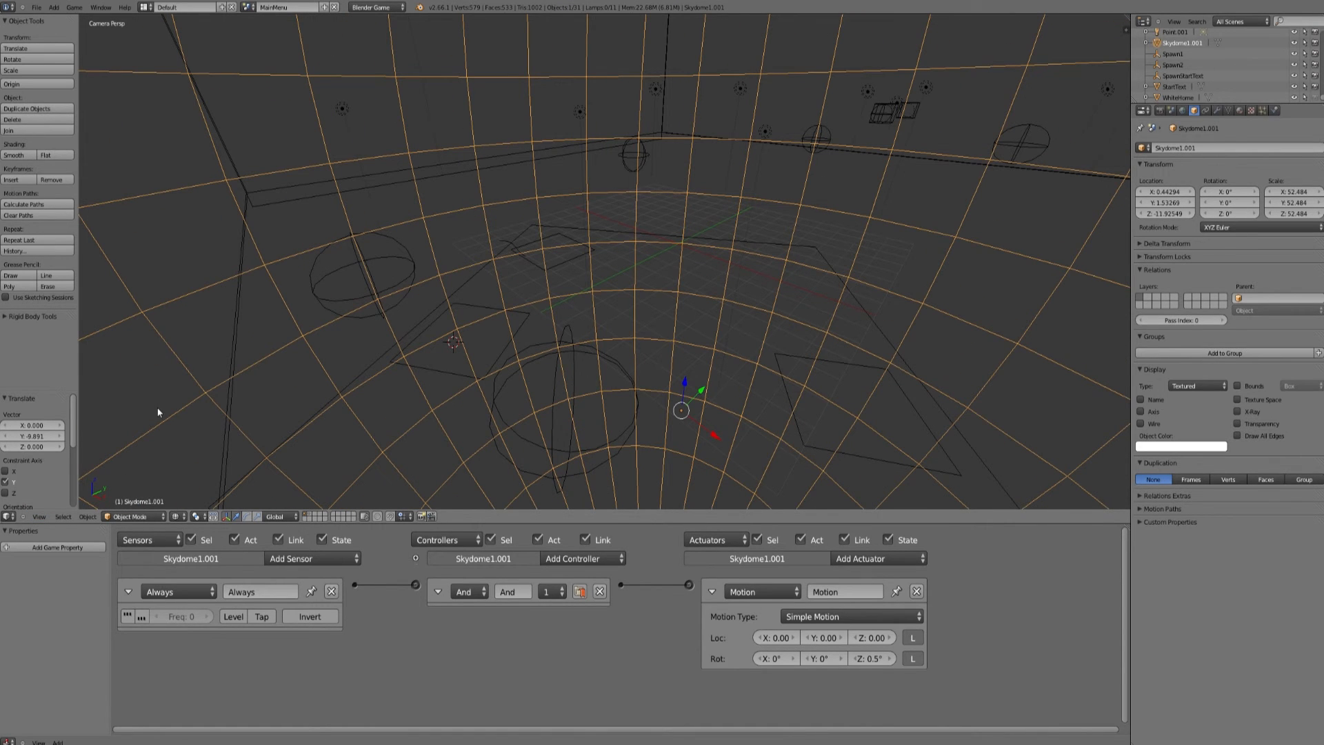
key(z)
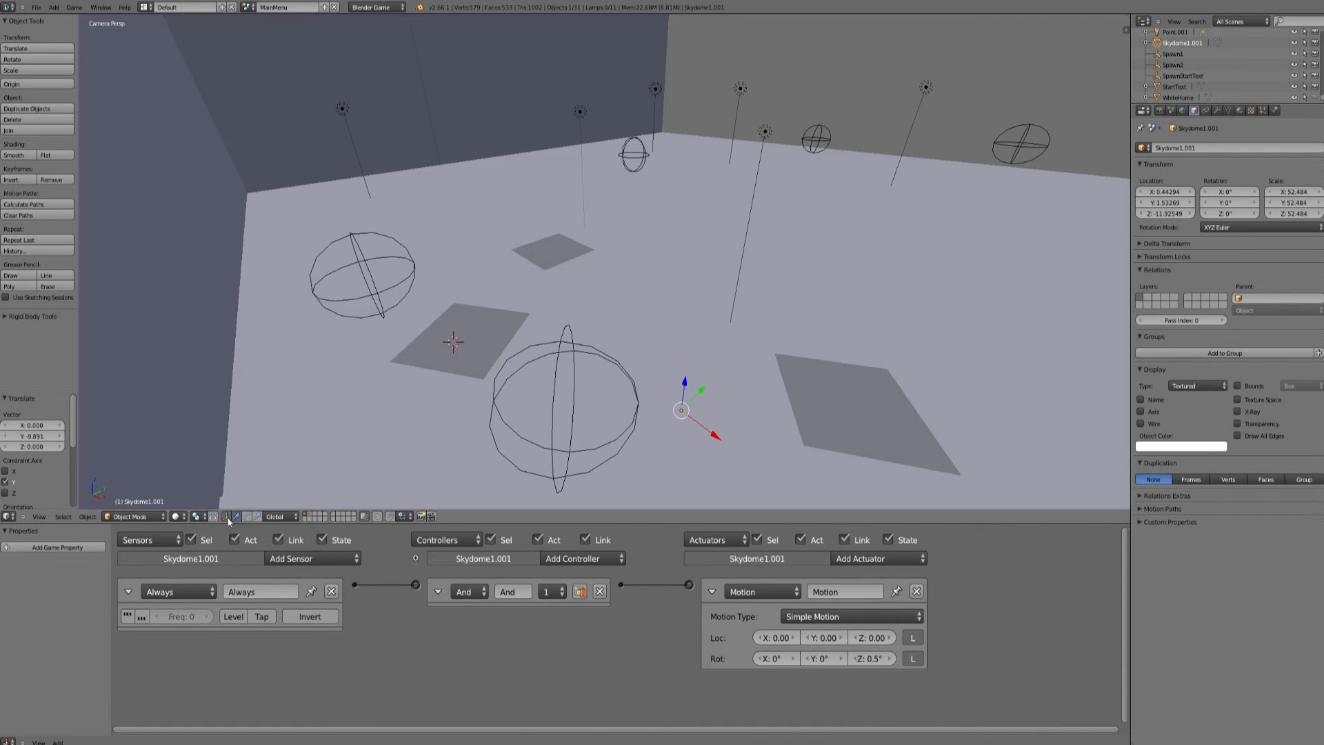
click(183, 517)
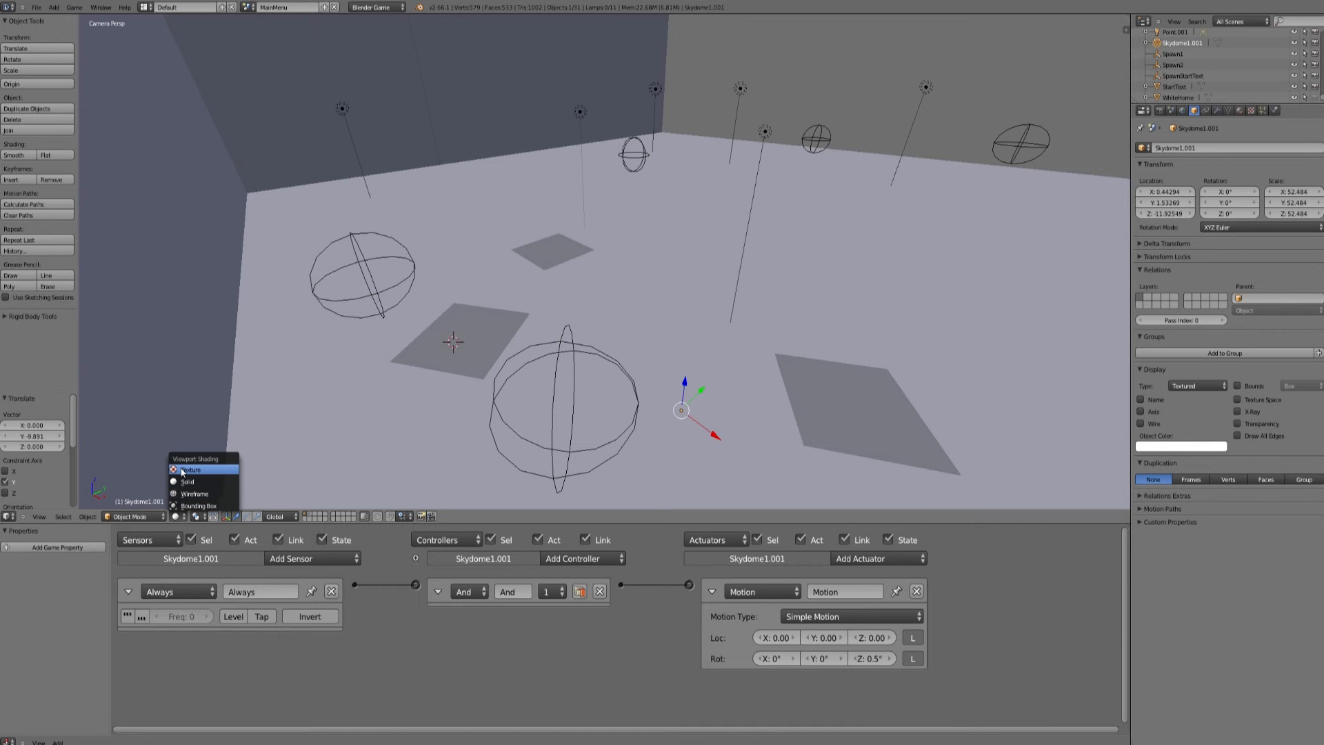
click(183, 469)
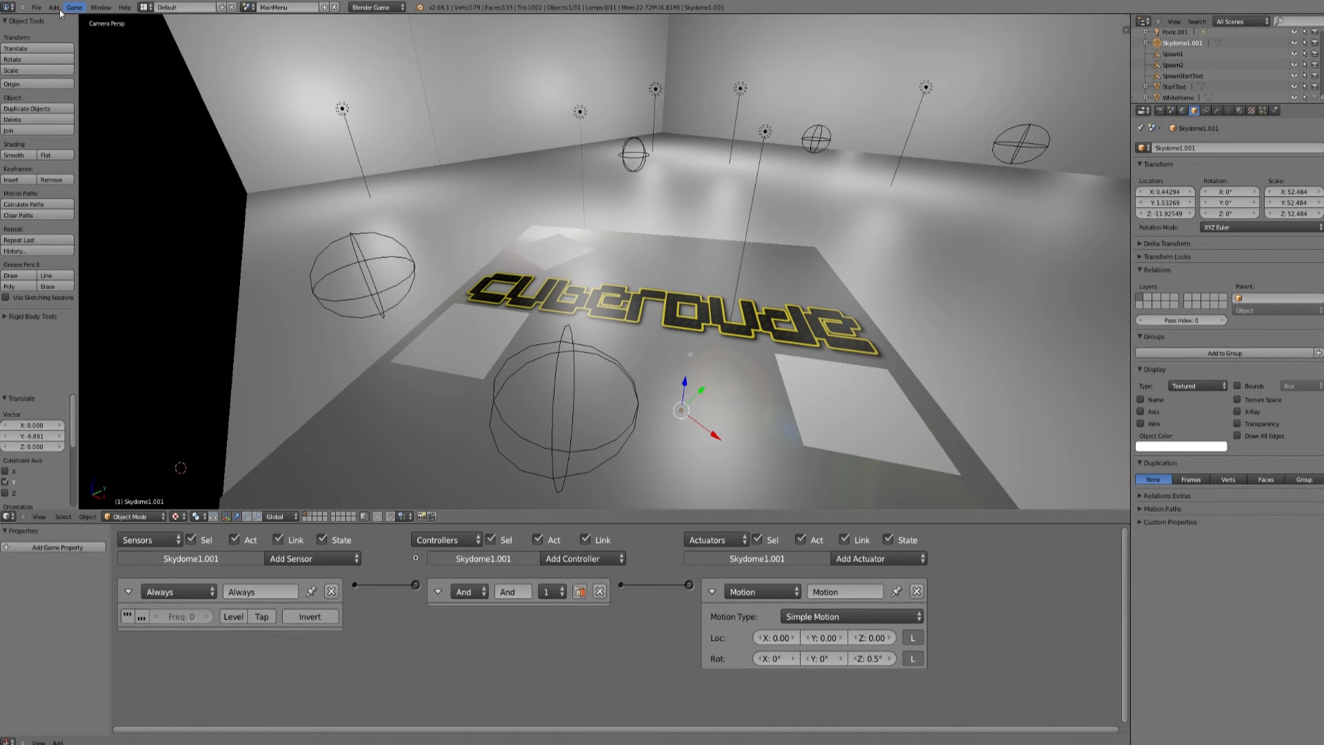
click(74, 7)
click(84, 18)
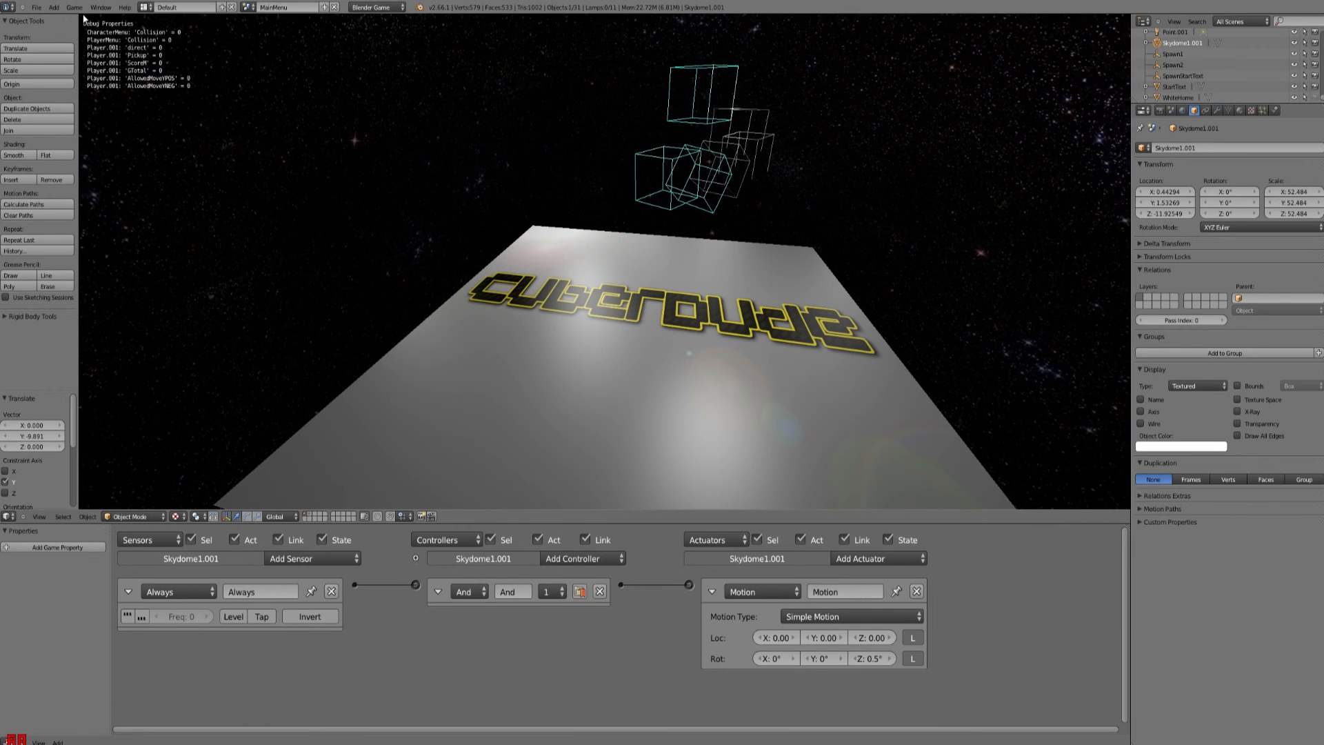
Step: Stop the game and set the Z rotation of the skydome's Motion actuator to 0.1°
key(Escape)
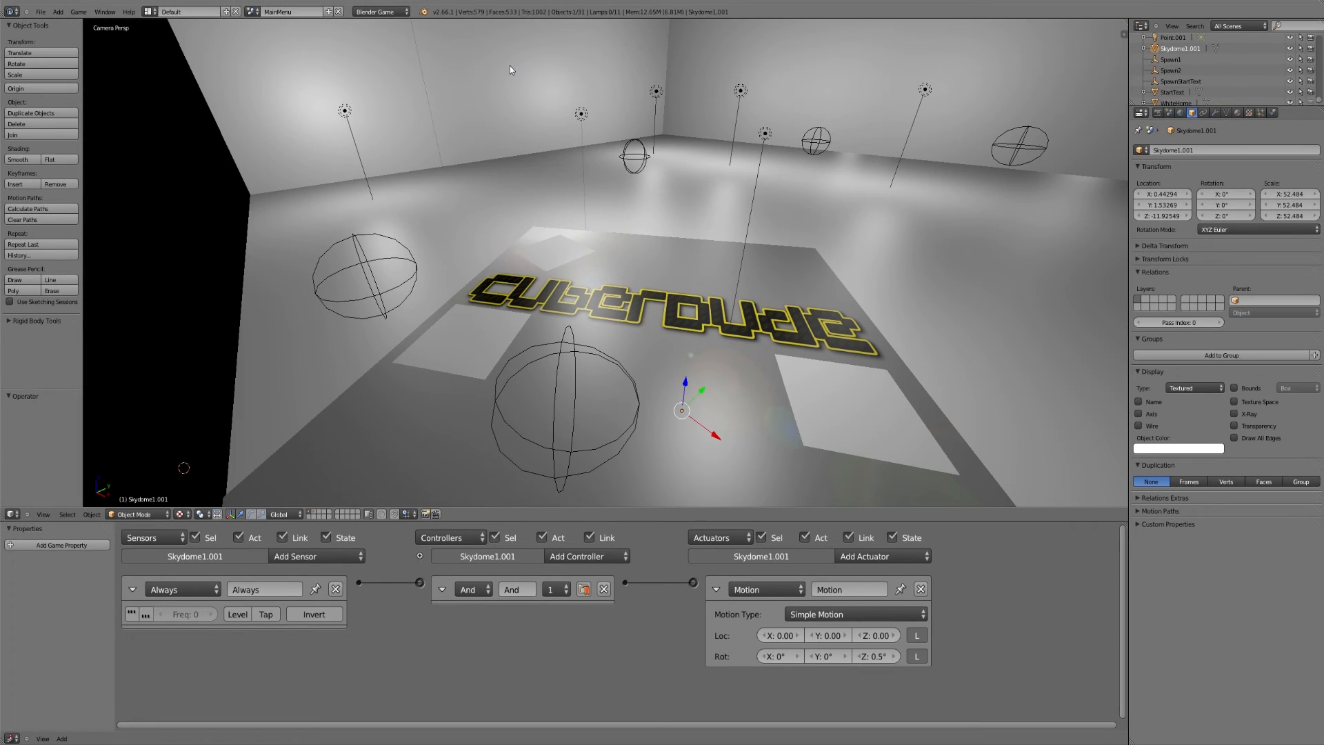
click(875, 655)
text(0)
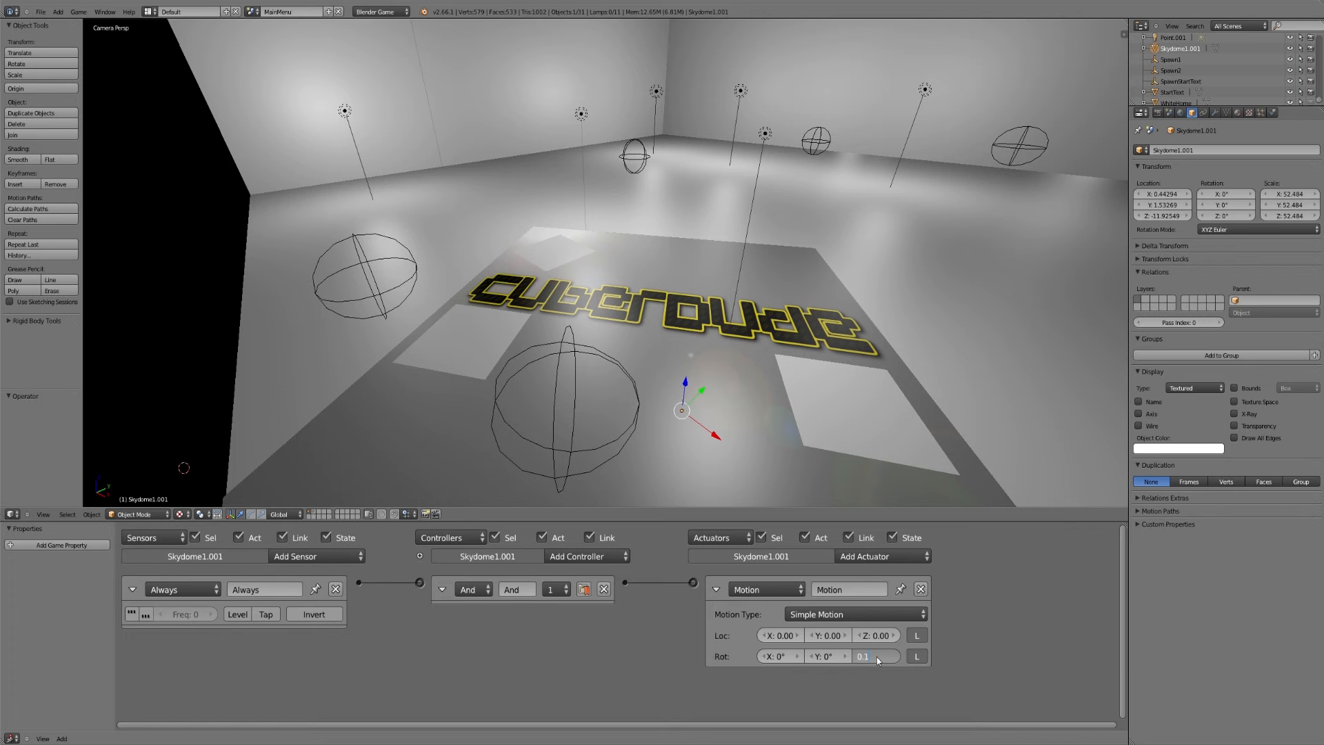
text(.1)
key(Return)
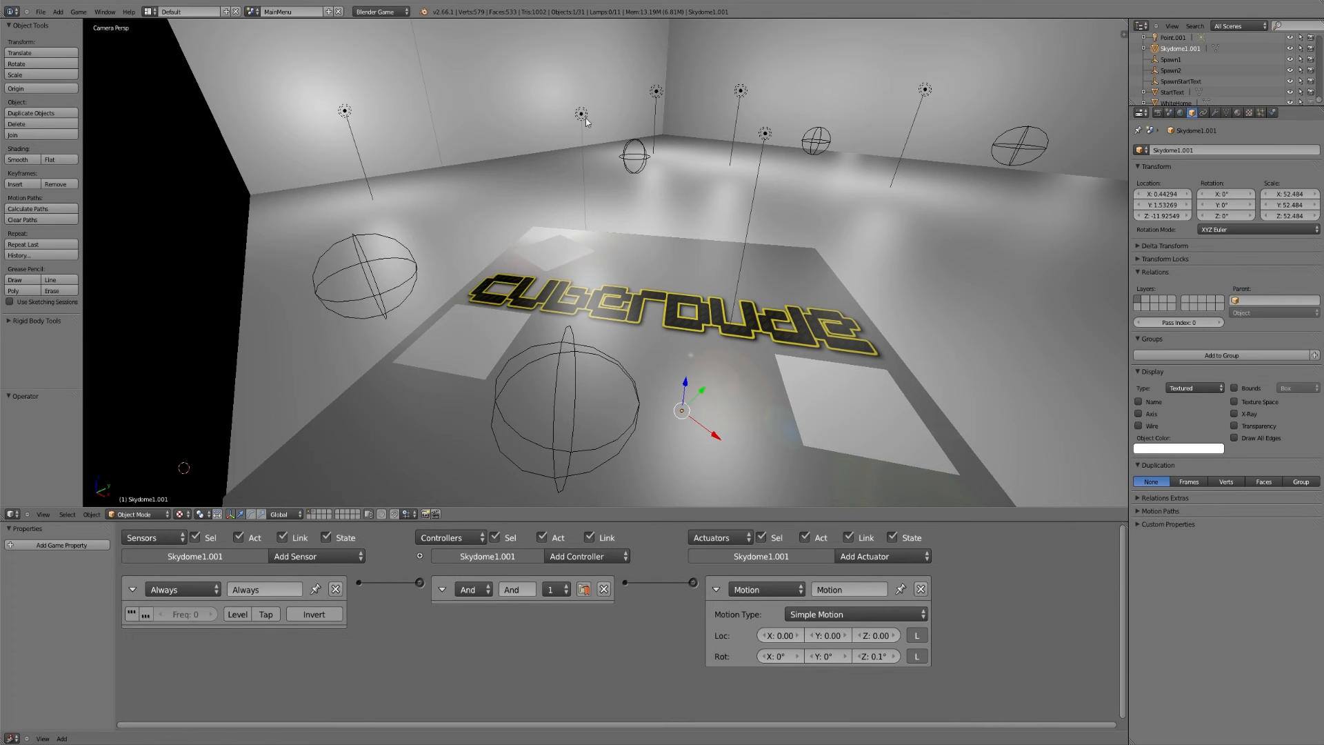
Step: Select the small white cube lying outside the skydome in an orthographic view of the whole scene
key(KP_5)
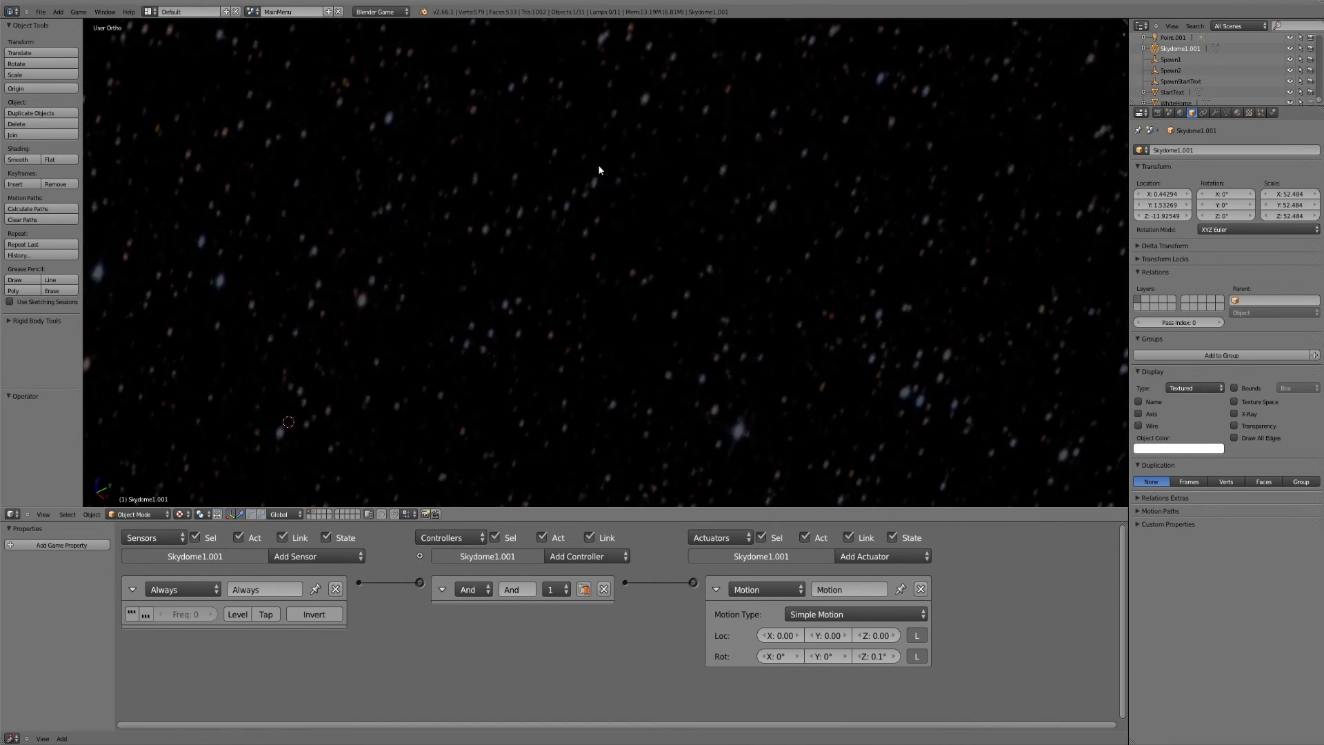
scroll(598, 164, down, 8)
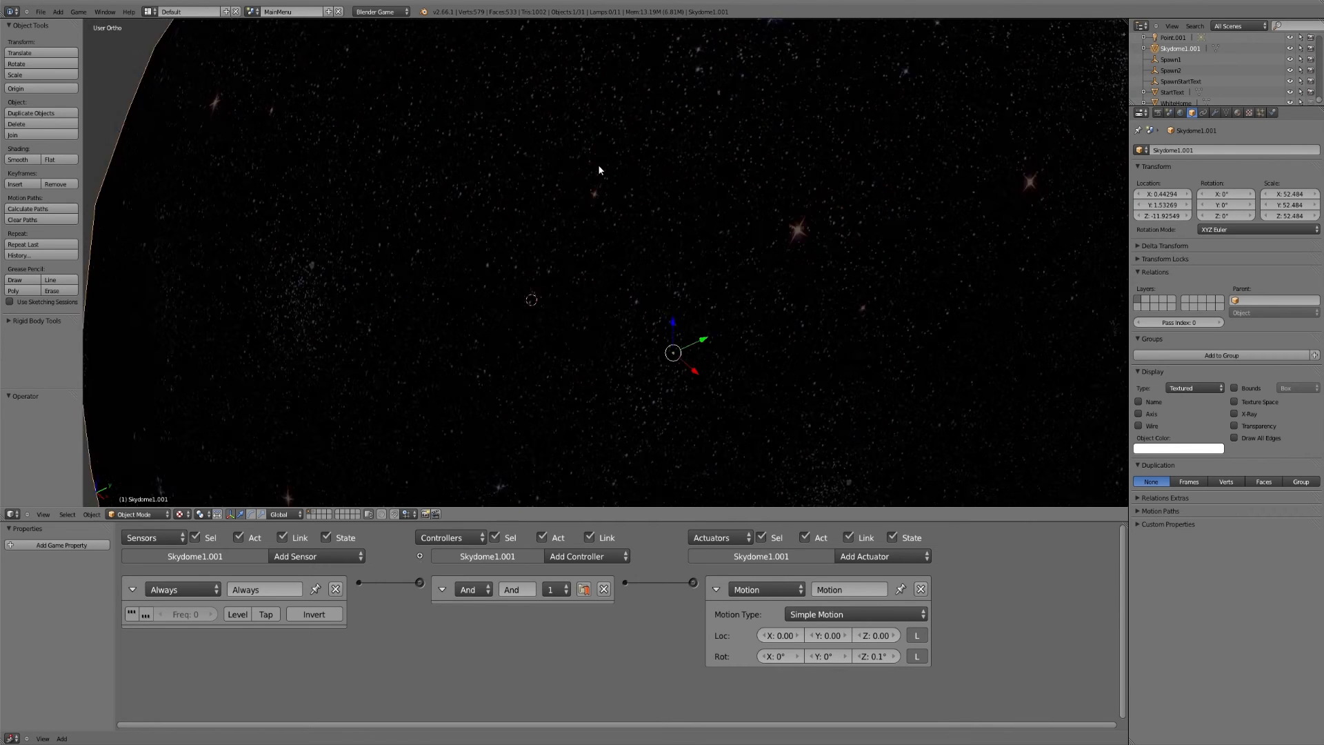
scroll(597, 165, down, 4)
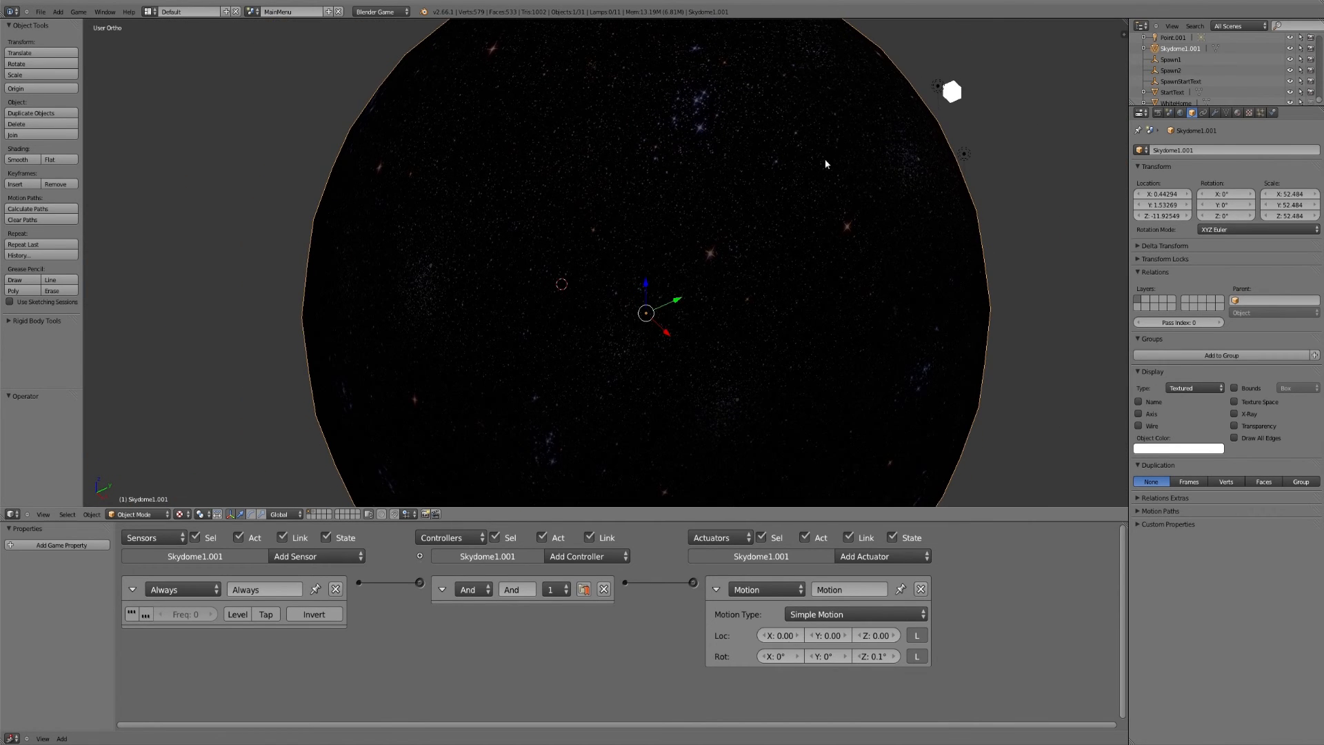
middle_drag(966, 96, 964, 98)
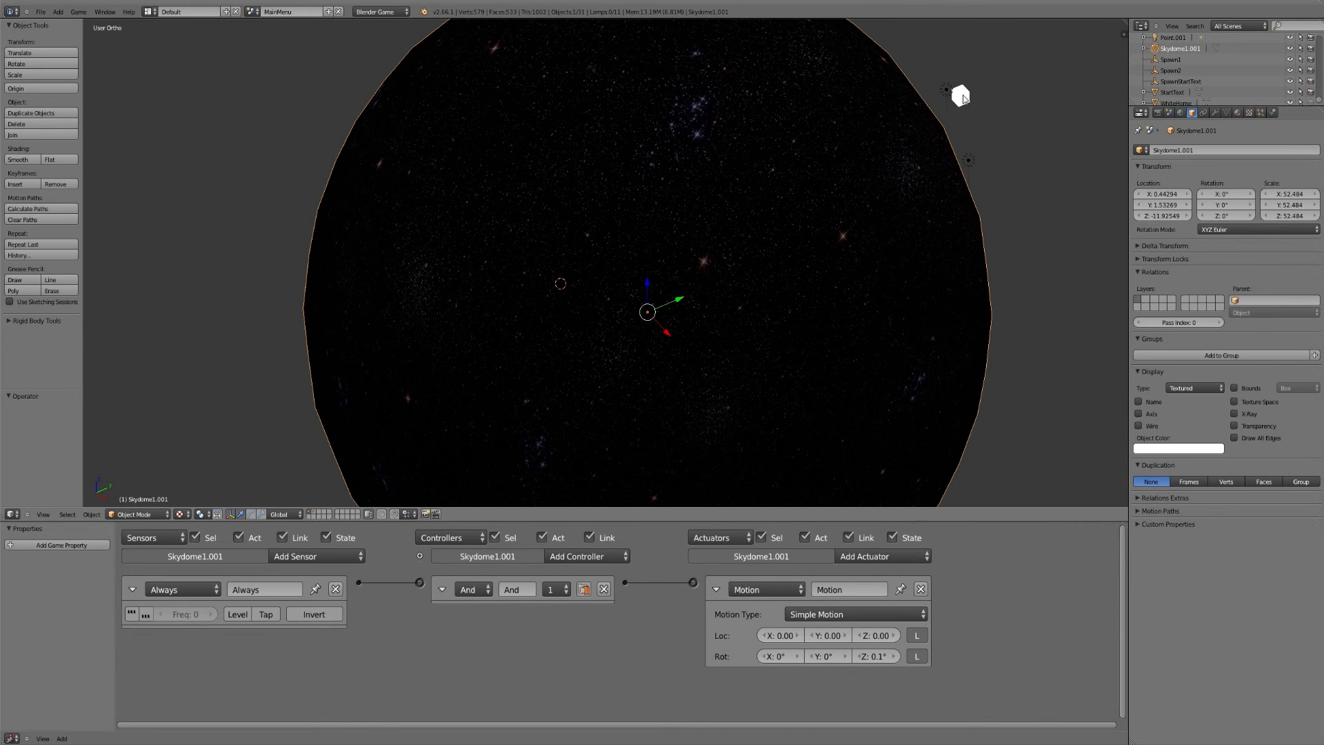
right_click(962, 96)
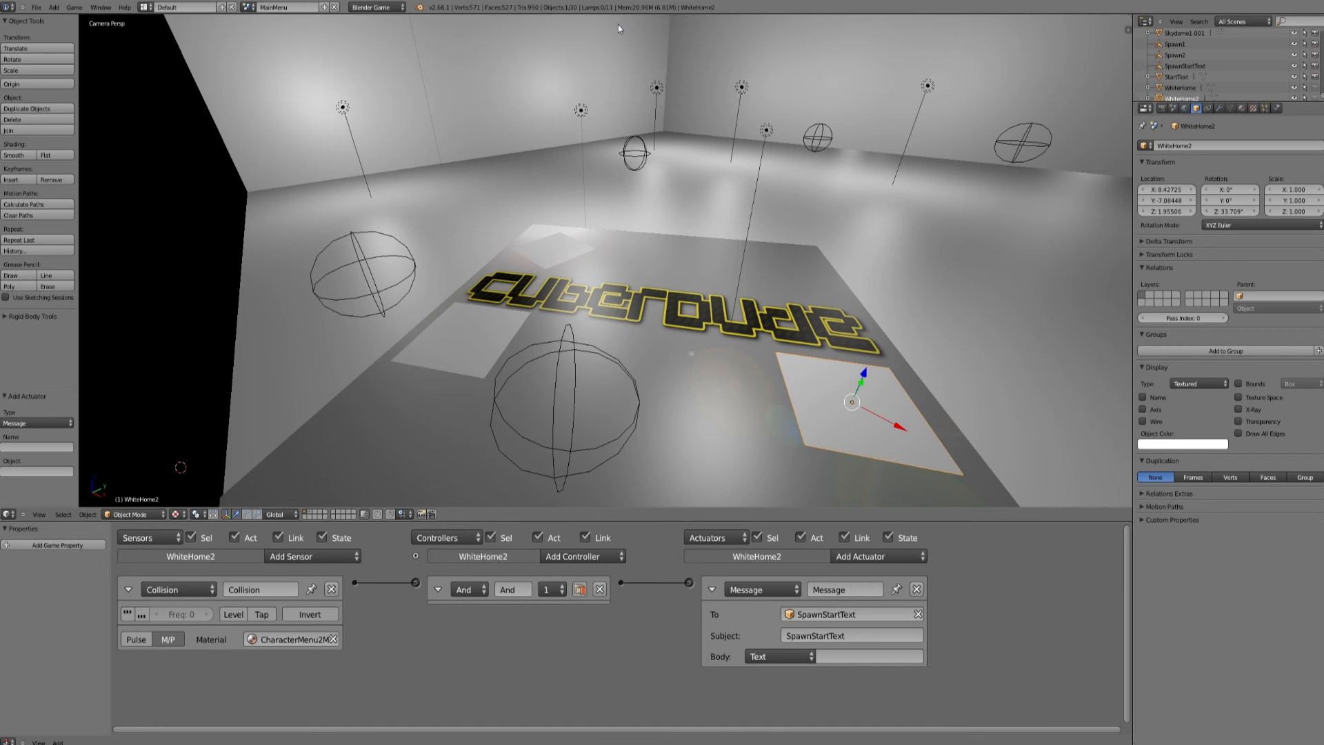
Step: Run the game and choose the Start text to test the finished main menu
key(p)
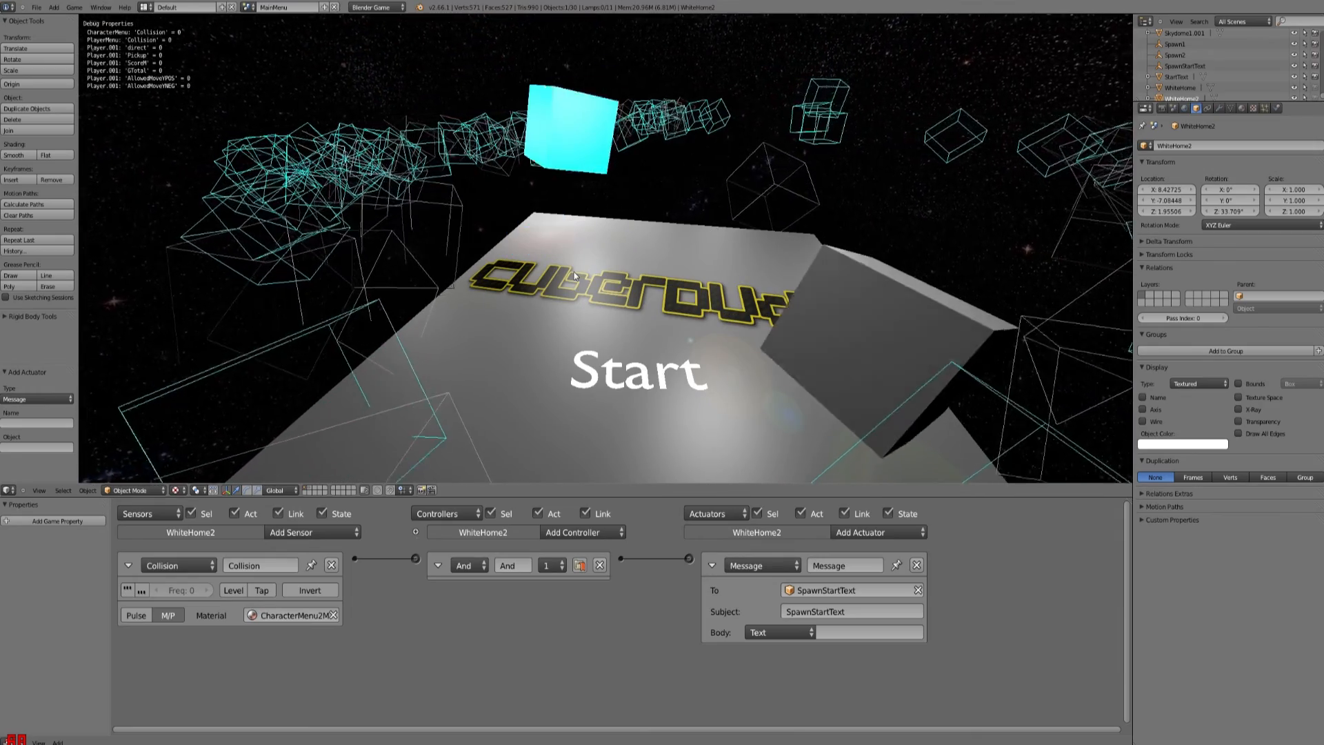
click(589, 373)
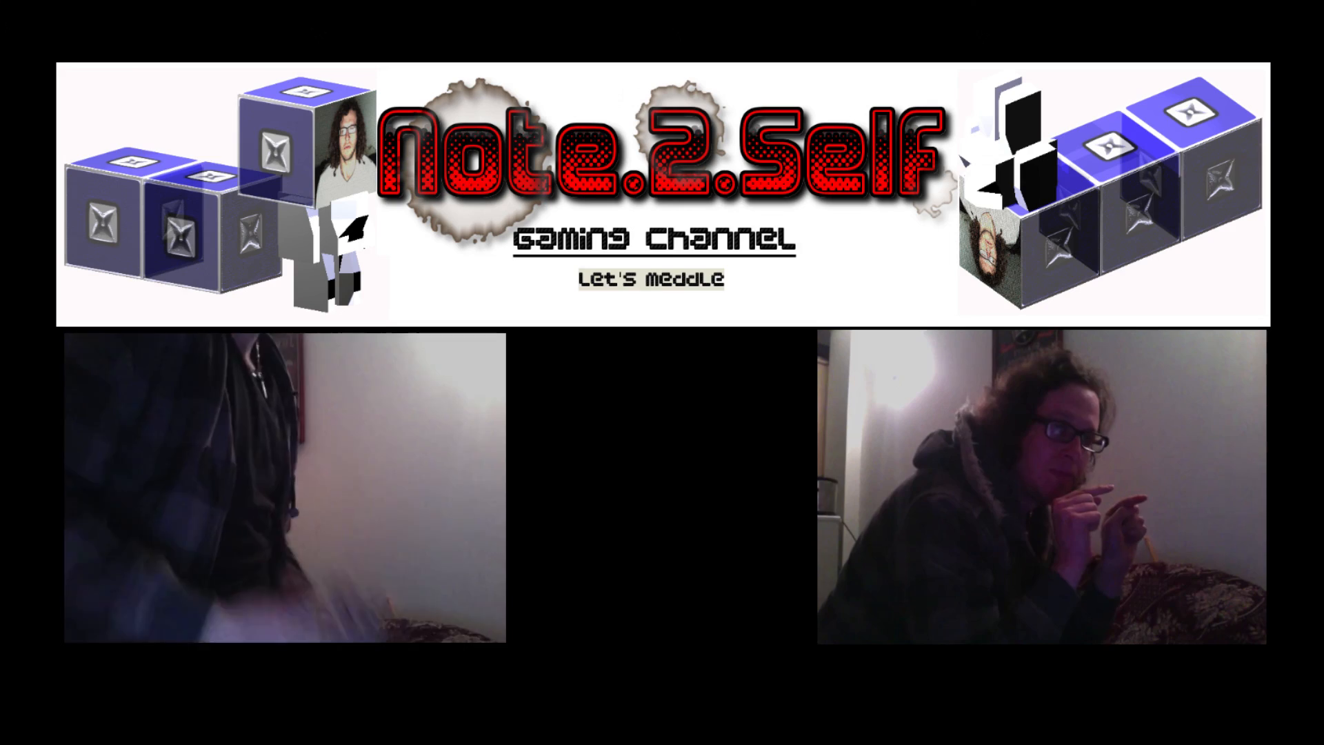